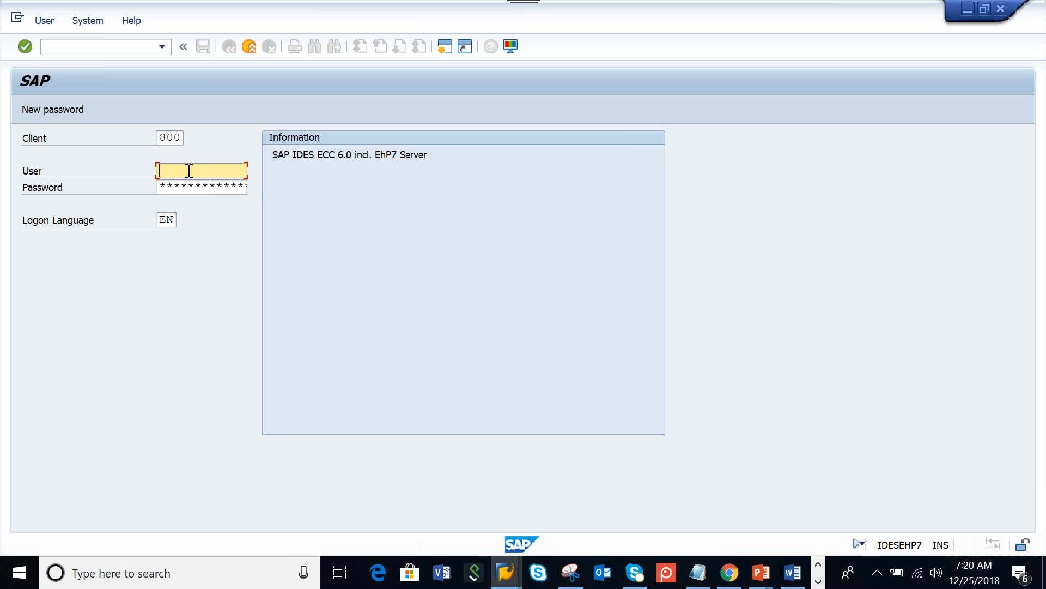
Step: Log on to client 800 with the saved user name and the account password
{"action": "type", "text": "ck"}
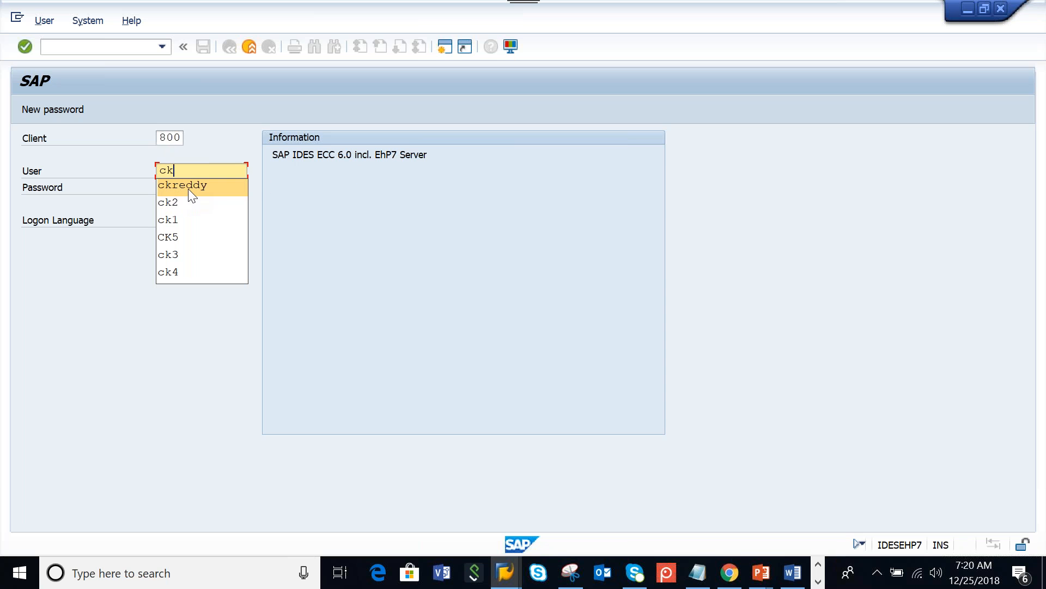
{"action": "left_click", "coordinate": [188, 187]}
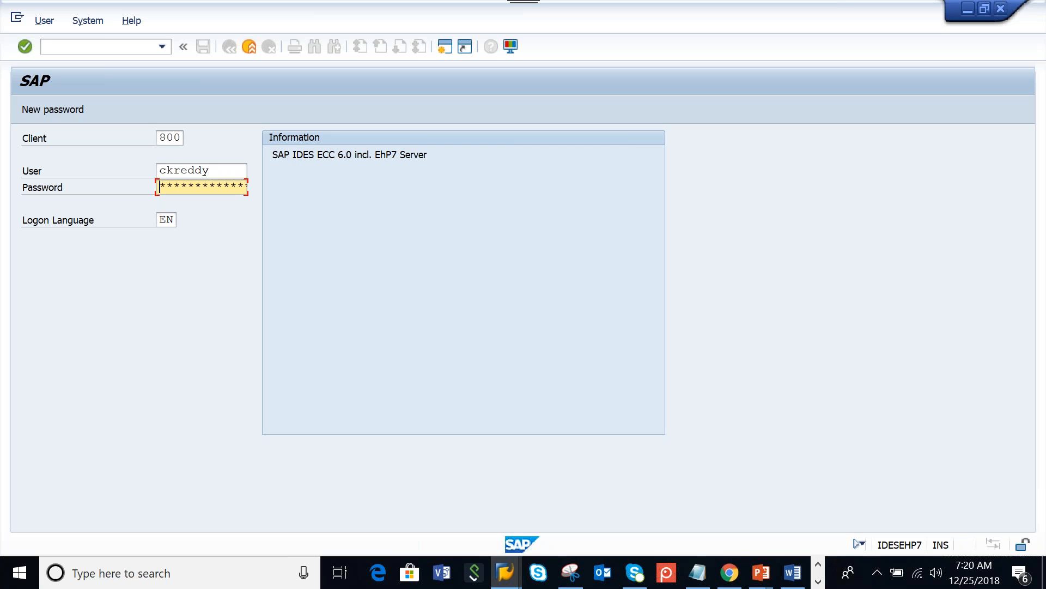
{"action": "type", "text": "*******"}
{"action": "key", "text": "Return"}
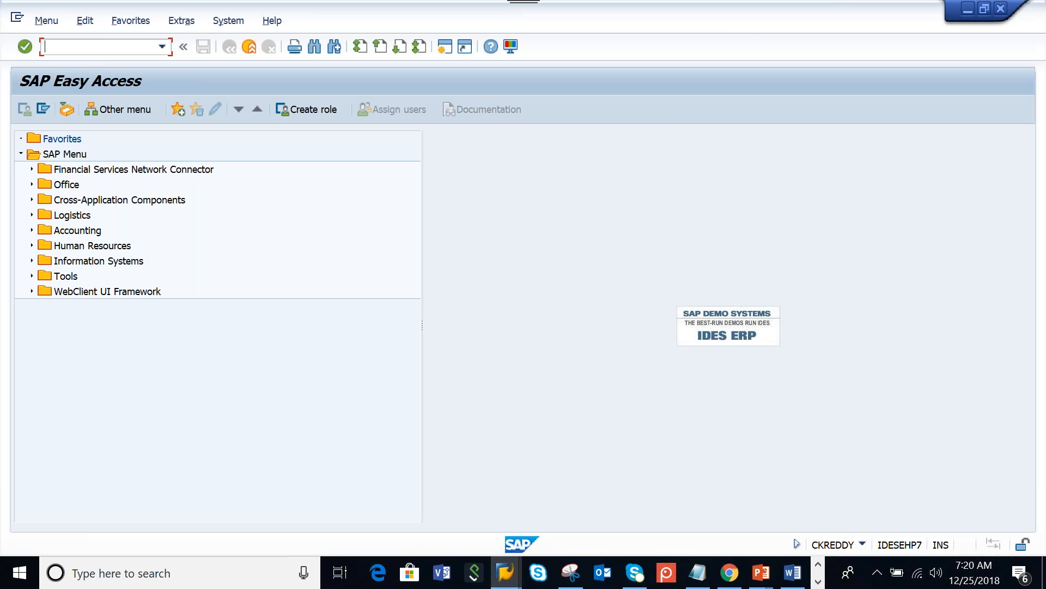
Step: Run transaction spro and display the SAP Reference IMG
{"action": "type", "text": "spro"}
{"action": "key", "text": "Return"}
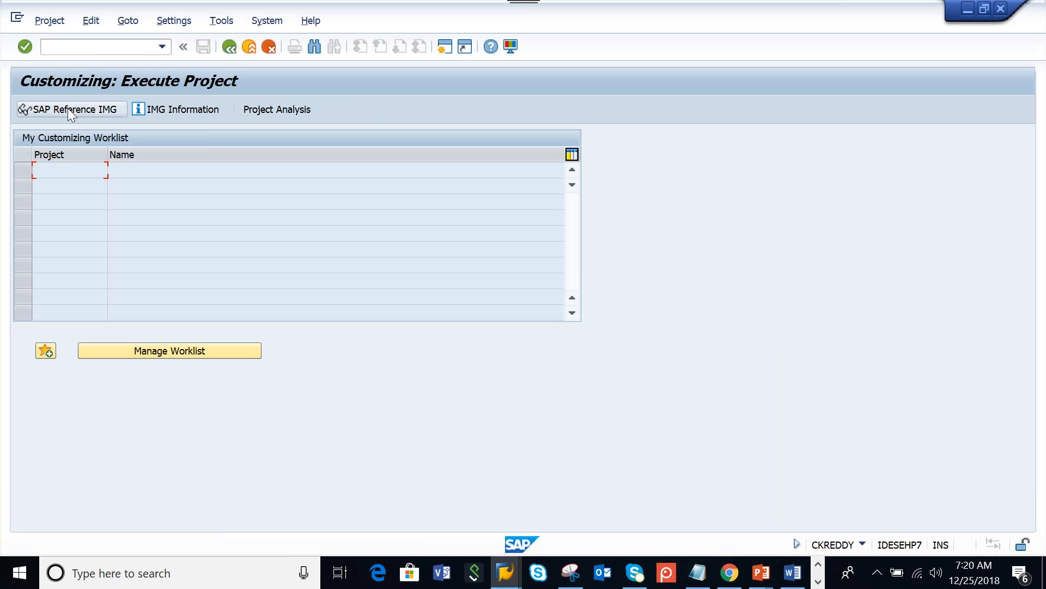
{"action": "left_click", "coordinate": [68, 108]}
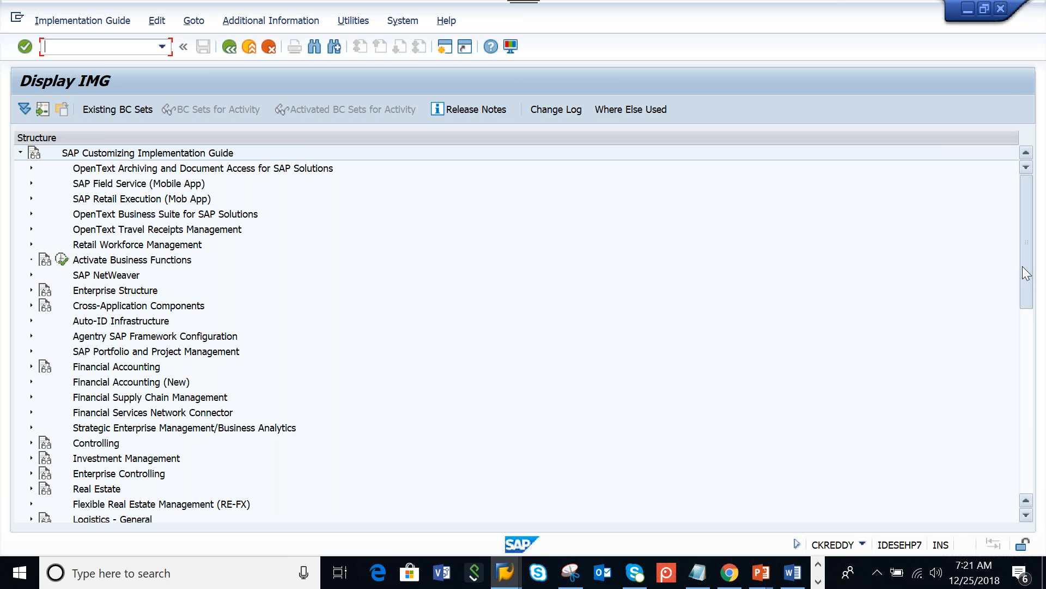
Step: Expand Integration with Other SAP Components in the Customizing Implementation Guide
{"action": "left_click_drag", "start_coordinate": [1022, 266], "coordinate": [342, 215]}
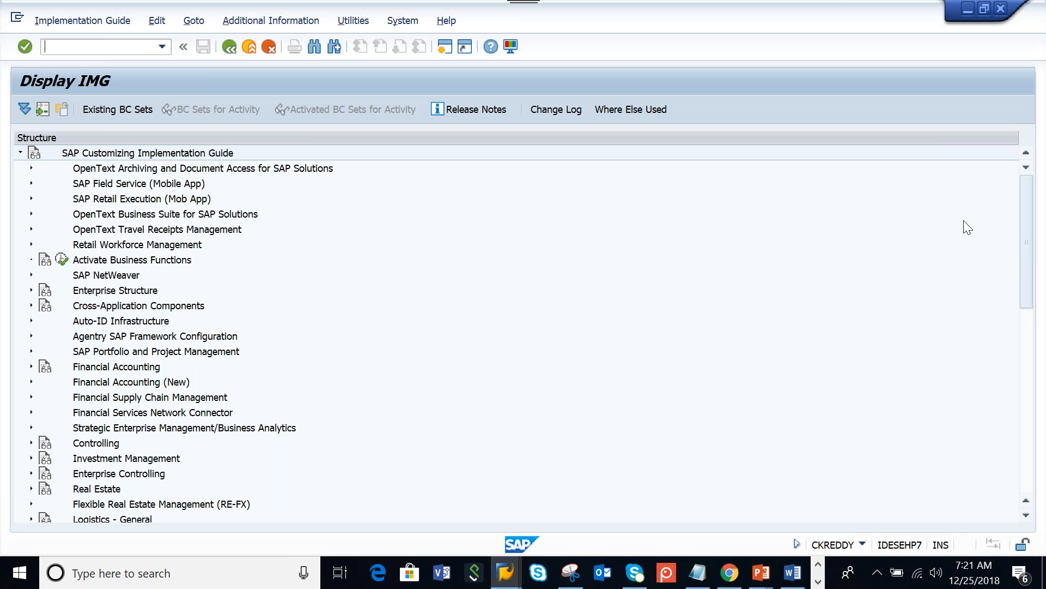
{"action": "left_click_drag", "start_coordinate": [1026, 240], "coordinate": [1024, 450]}
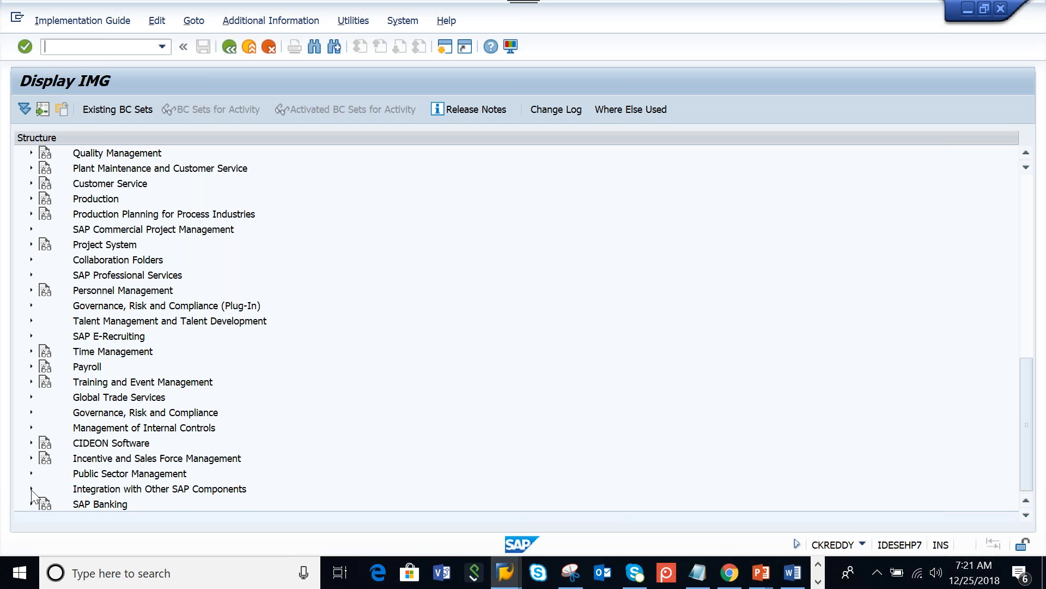
{"action": "left_click", "coordinate": [109, 491]}
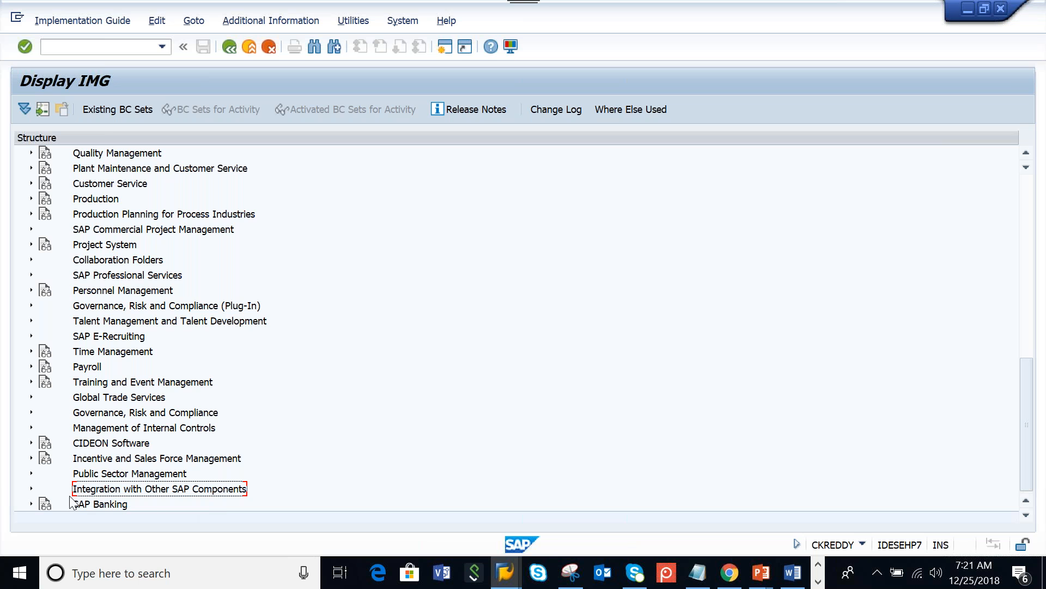
{"action": "left_click", "coordinate": [30, 490]}
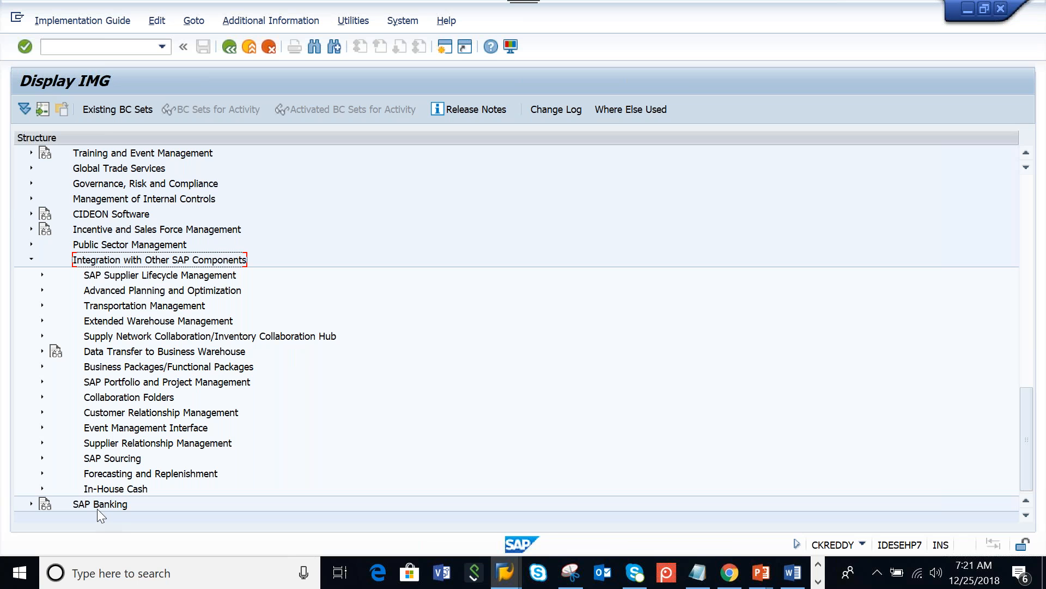
Step: Expand Extended Warehouse Management and its Basic Settings for Setting Up the System Landscape
{"action": "left_click", "coordinate": [126, 320]}
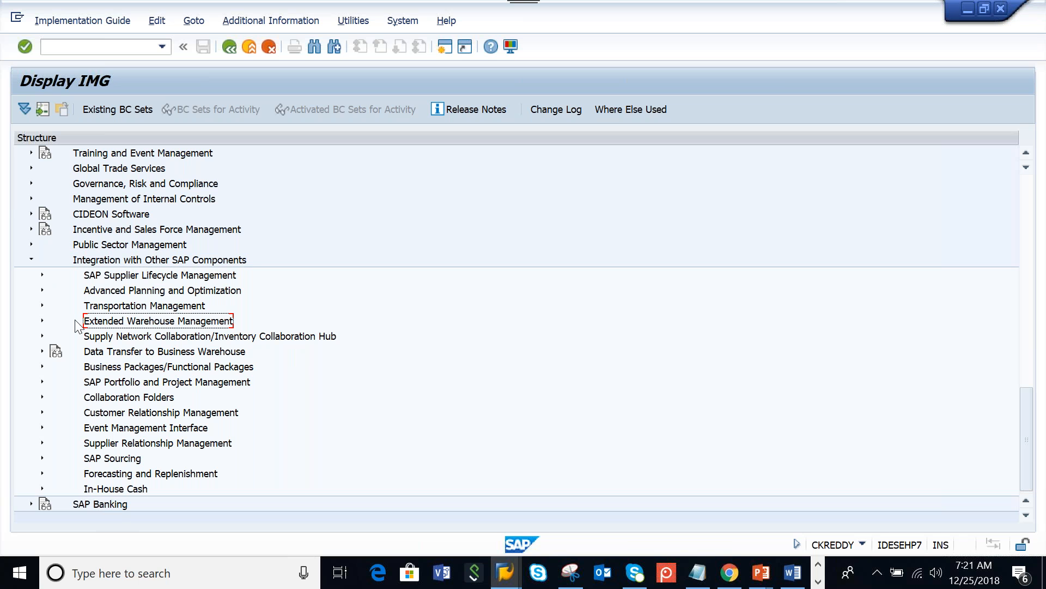
{"action": "left_click", "coordinate": [42, 321]}
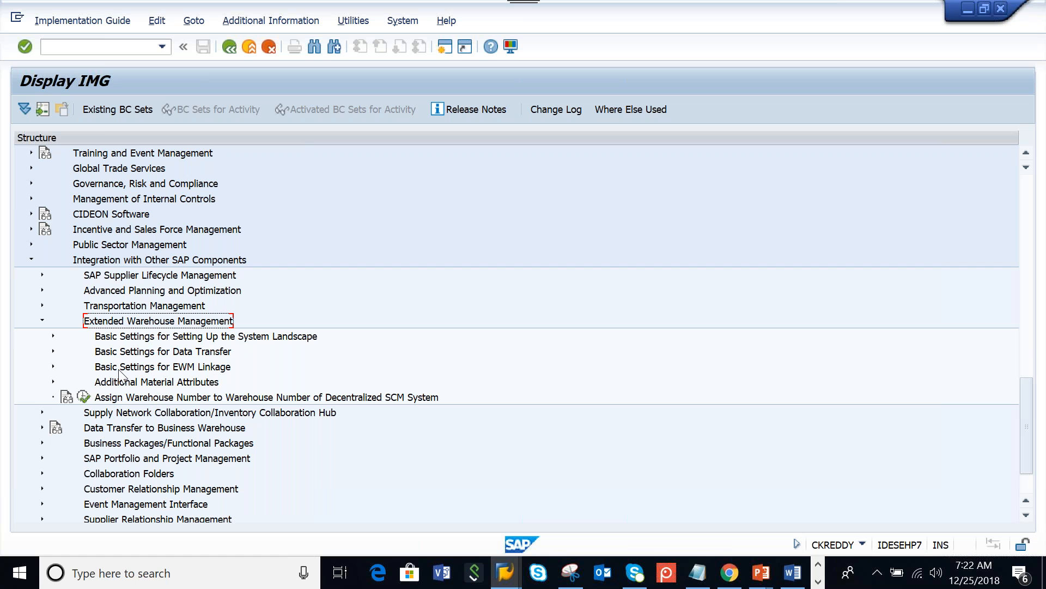
{"action": "left_click", "coordinate": [134, 337]}
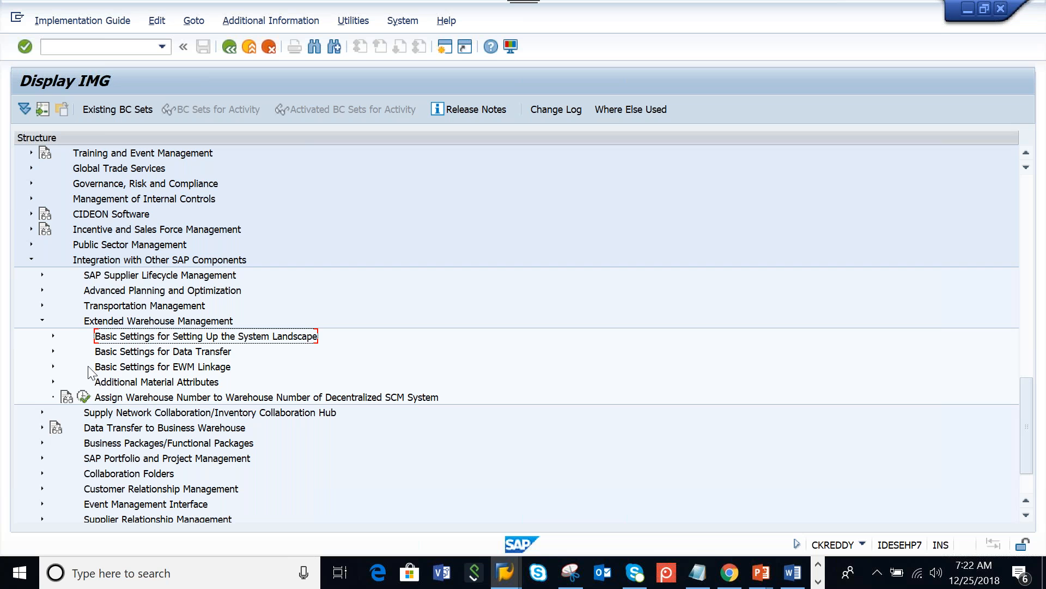
{"action": "left_click", "coordinate": [53, 338]}
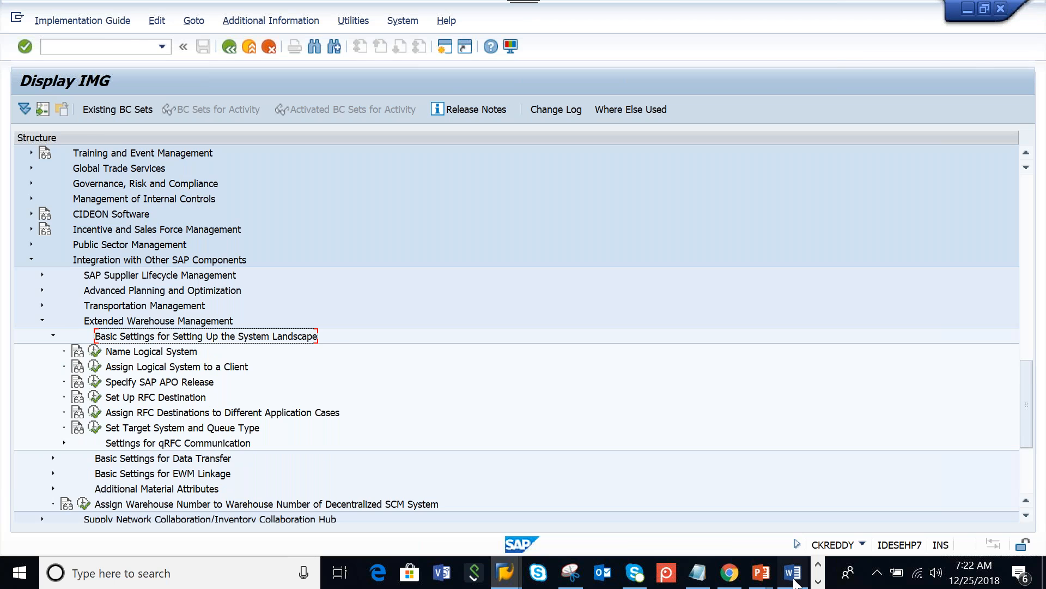
Step: Switch to the Word document and write the heading "Logical systems" on the empty page
{"action": "left_click", "coordinate": [794, 581]}
{"action": "key", "text": "Delete"}
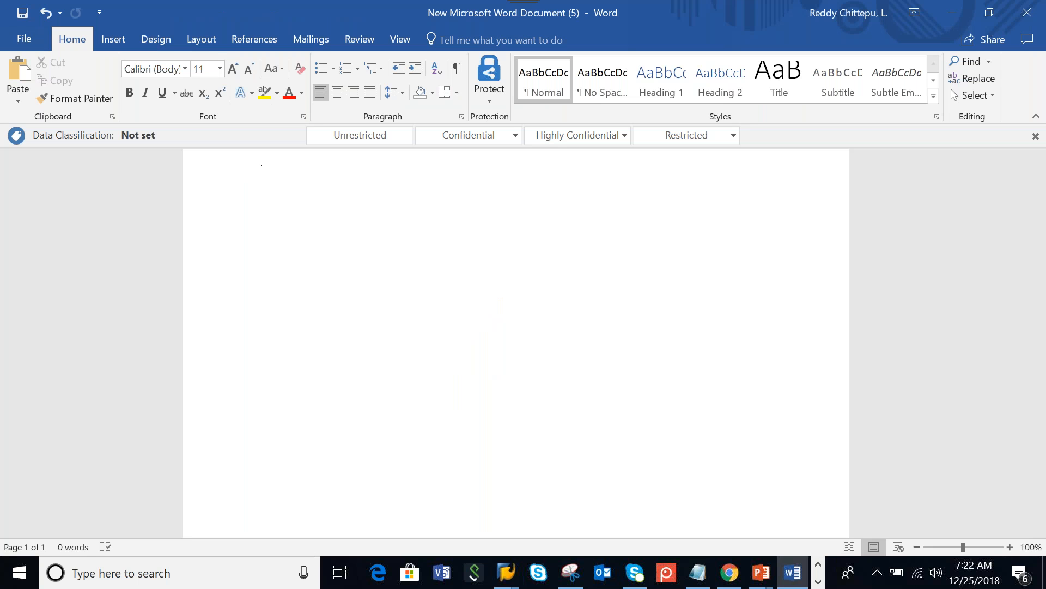
{"action": "type", "text": "logical system"}
{"action": "key", "text": "Return"}
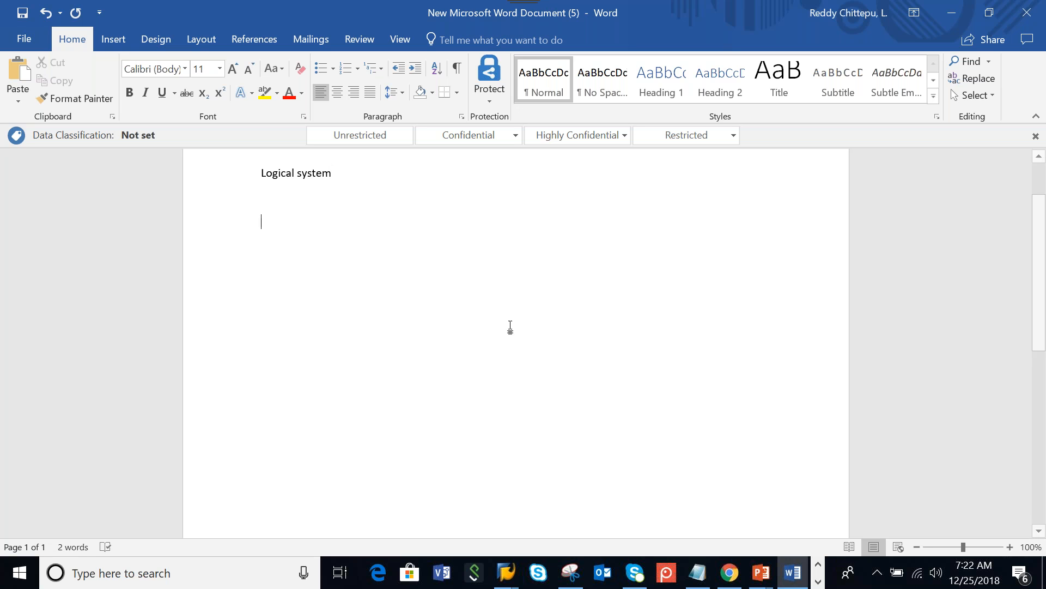
{"action": "left_click_drag", "start_coordinate": [297, 173], "coordinate": [234, 175]}
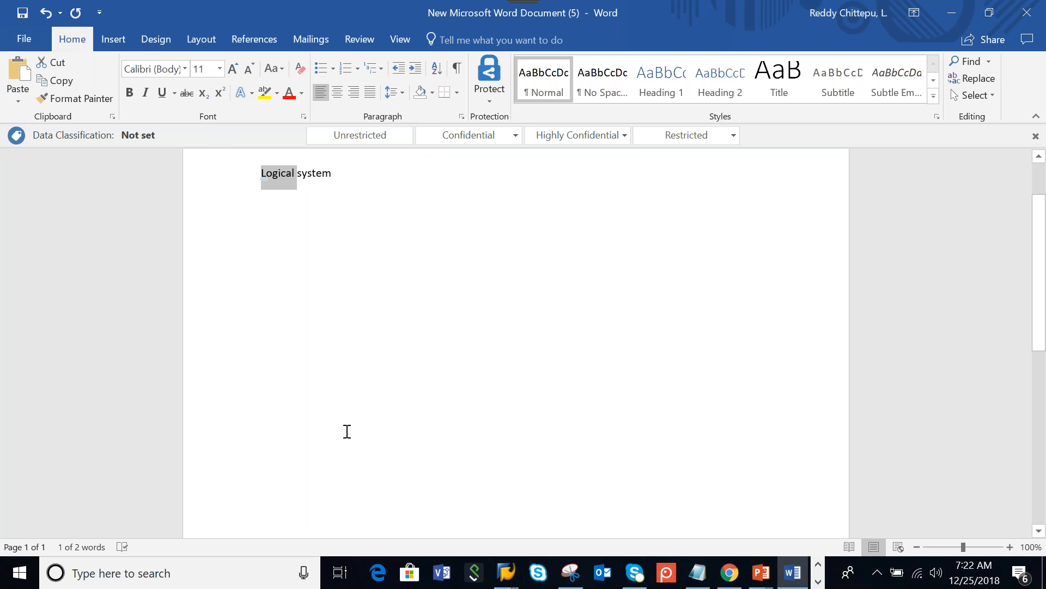
{"action": "left_click", "coordinate": [299, 227]}
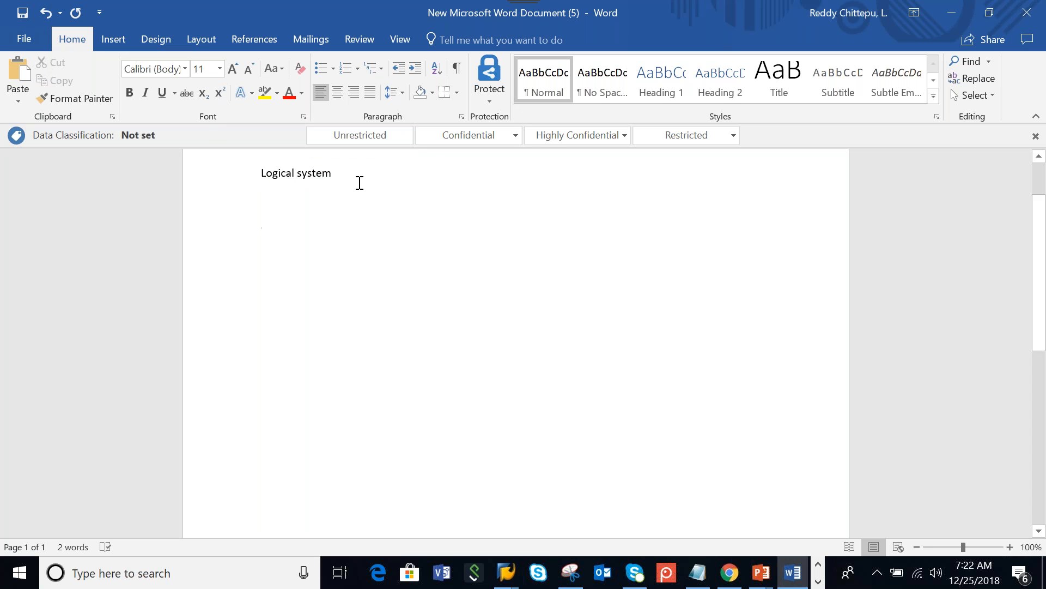
{"action": "left_click", "coordinate": [339, 176]}
{"action": "type", "text": "s"}
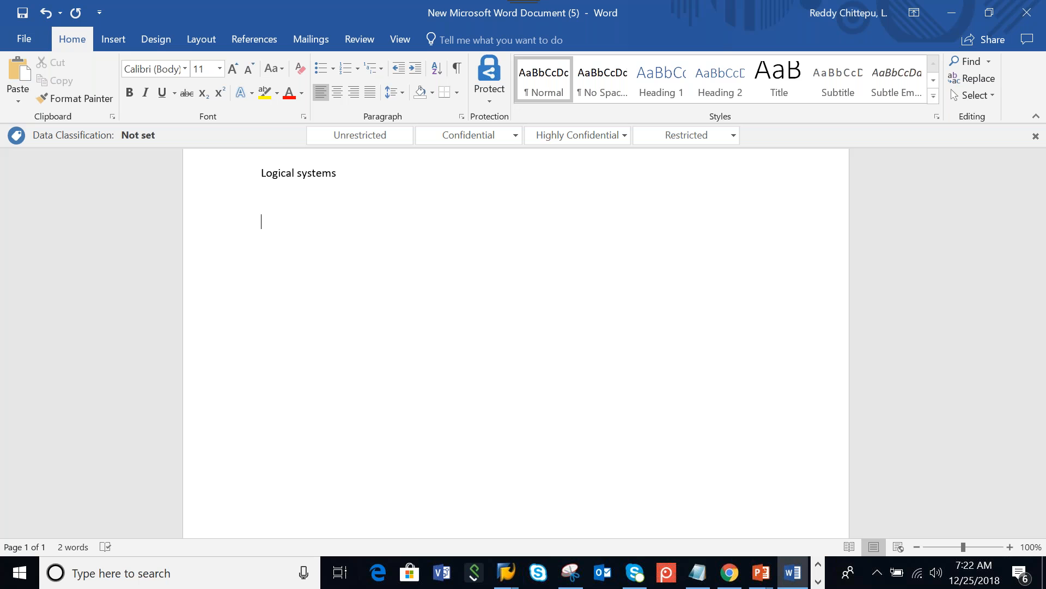
Step: Add the line "Clients : 3 digits" with a long right arrow leading to "logical system", viewing the page at 120%
{"action": "type", "text": "clients : 3 digits"}
{"action": "left_click", "coordinate": [1009, 547]}
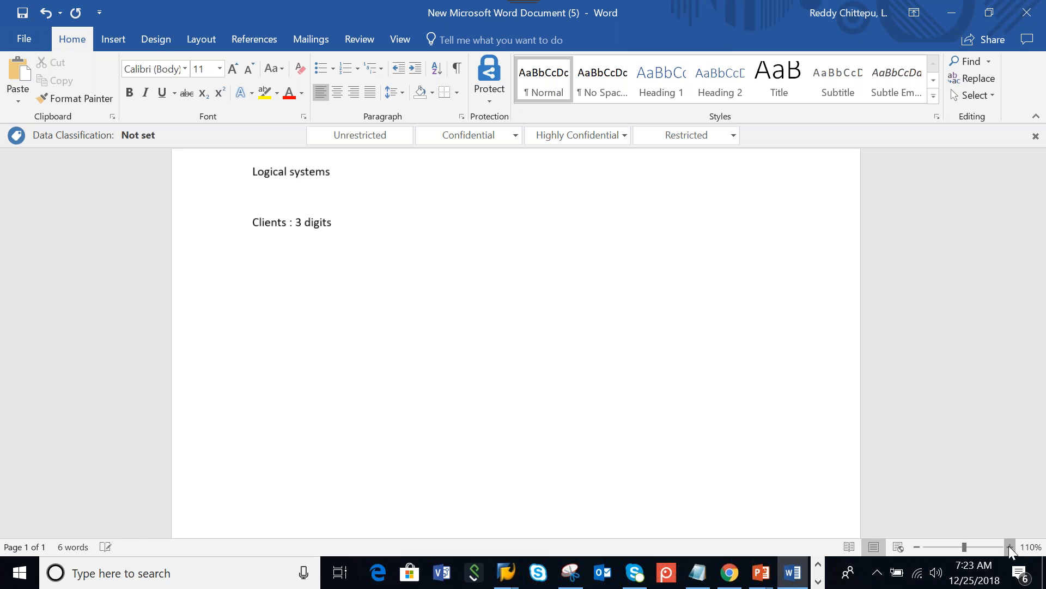
{"action": "left_click", "coordinate": [1010, 547]}
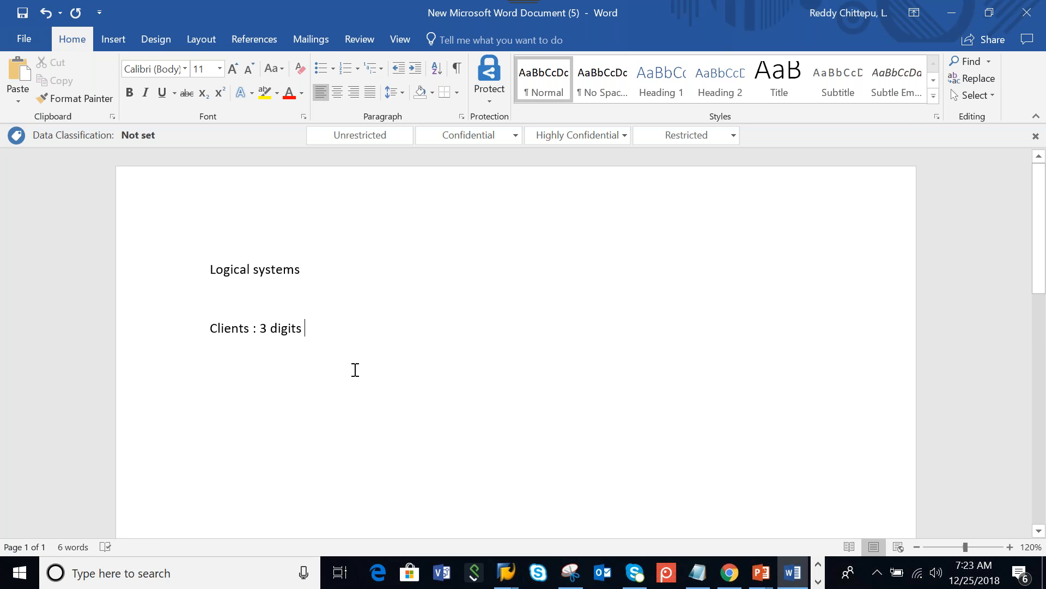
{"action": "type", "text": "------------"}
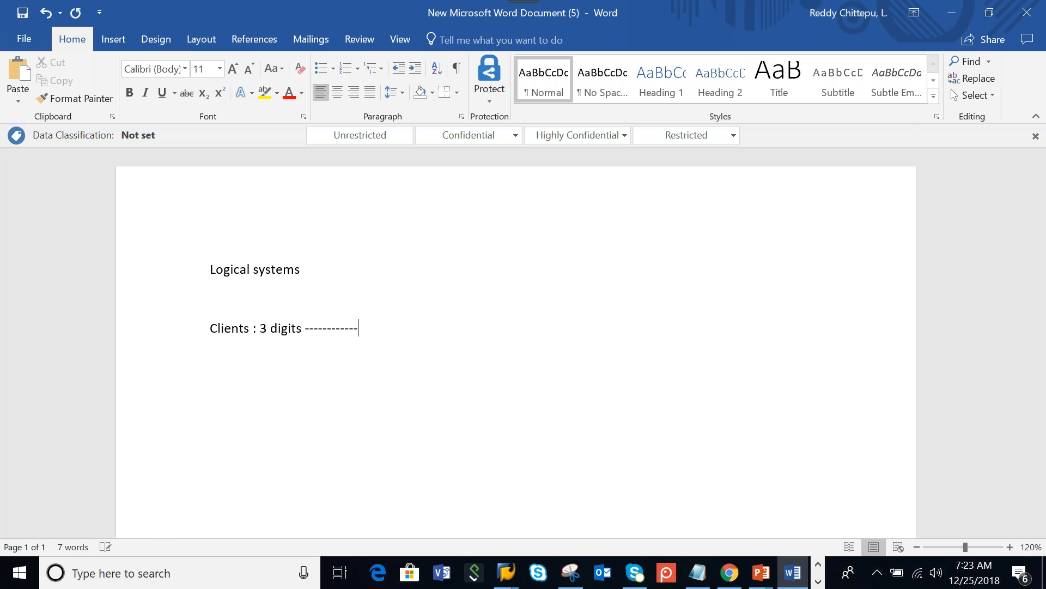
{"action": "type", "text": ">"}
{"action": "key", "text": "alt"}
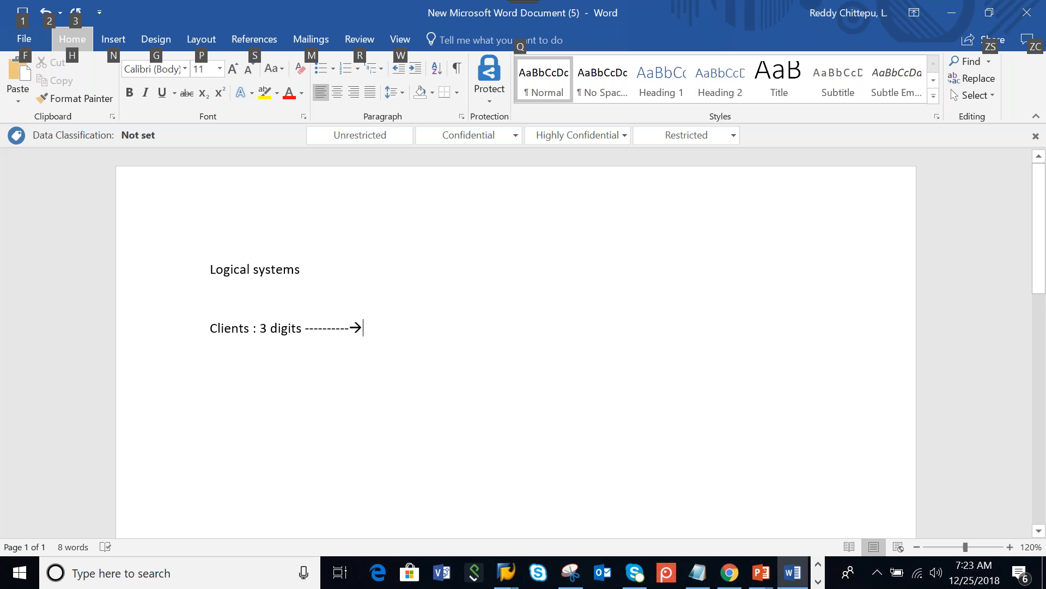
{"action": "key", "text": "o"}
{"action": "key", "text": "Escape"}
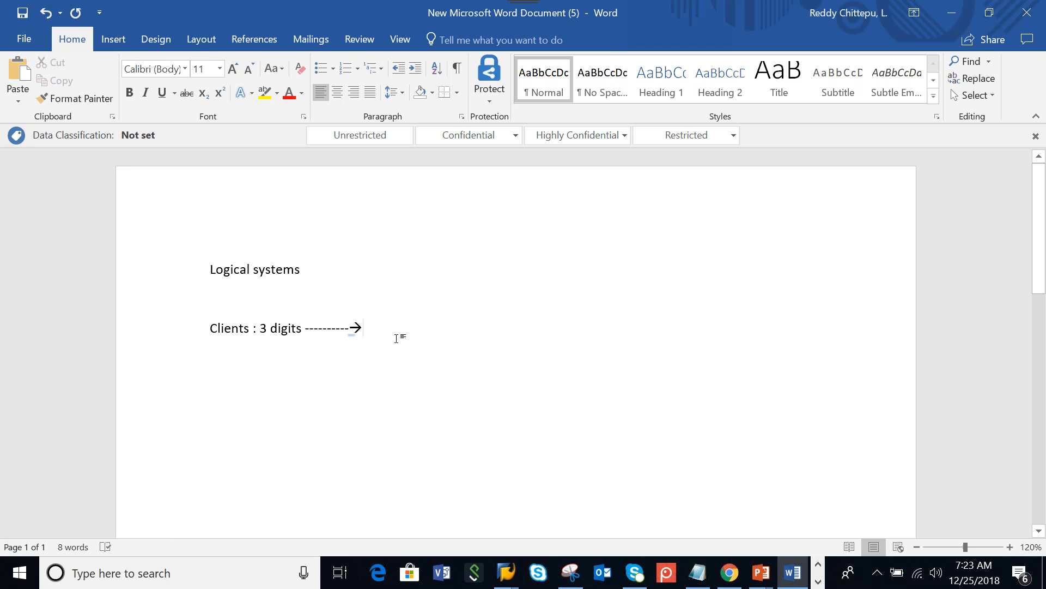
{"action": "type", "text": "logica"}
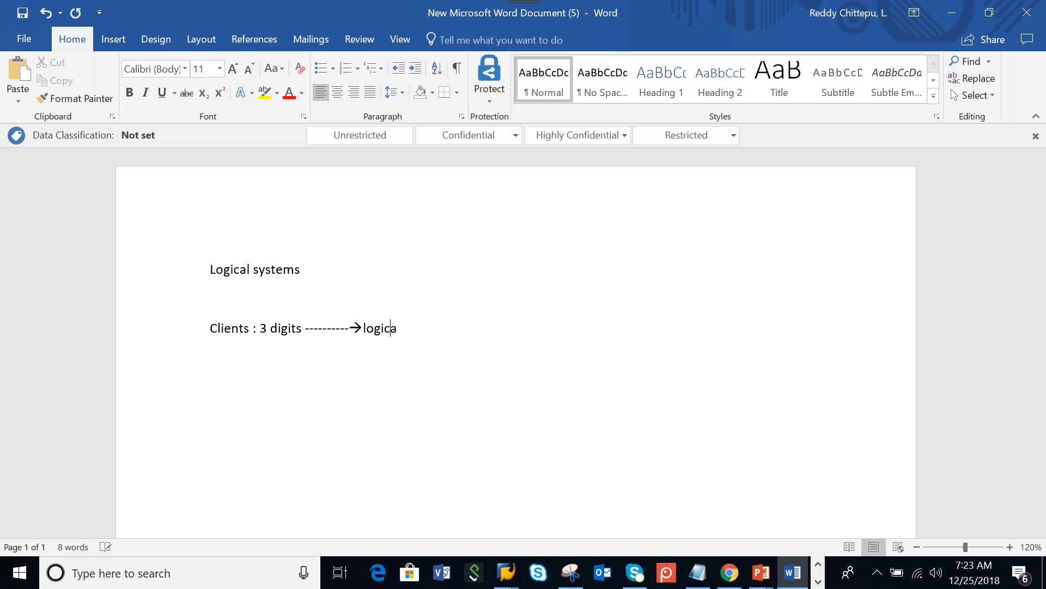
{"action": "type", "text": "l s"}
{"action": "type", "text": "ystem"}
{"action": "key", "text": "Return"}
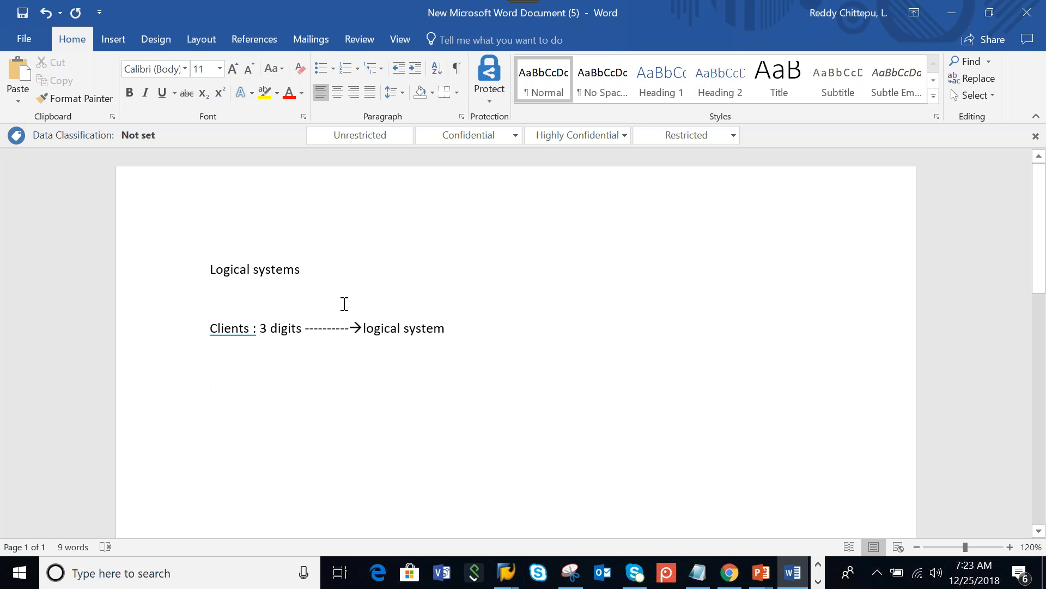
Step: Correct the flagged spacing before the colon so the line begins with "Clients:"
{"action": "right_click", "coordinate": [239, 329]}
{"action": "left_click", "coordinate": [306, 368]}
{"action": "left_click", "coordinate": [463, 327]}
Step: Add the logical system naming pattern "SYSCLNTXXX" on its own line below the clients line
{"action": "key", "text": "Return"}
{"action": "key", "text": "Return"}
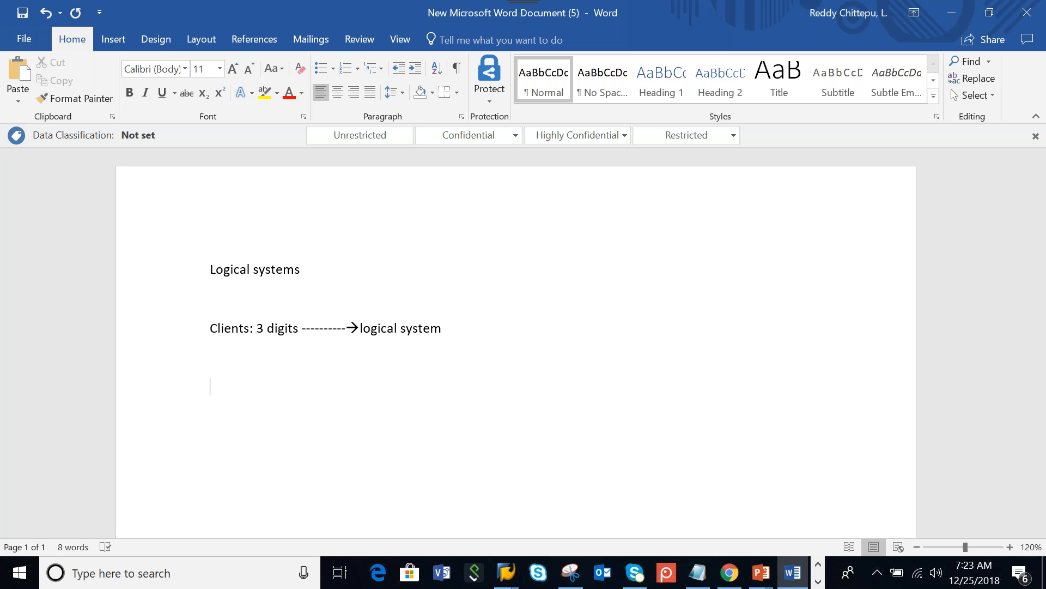
{"action": "type", "text": "SYSCLNT"}
{"action": "type", "text": "XXX"}
{"action": "key", "text": "Return"}
{"action": "key", "text": "Return"}
Step: Add the line "ERP : EWM" below the naming pattern, followed by a blank line
{"action": "type", "text": "ERP"}
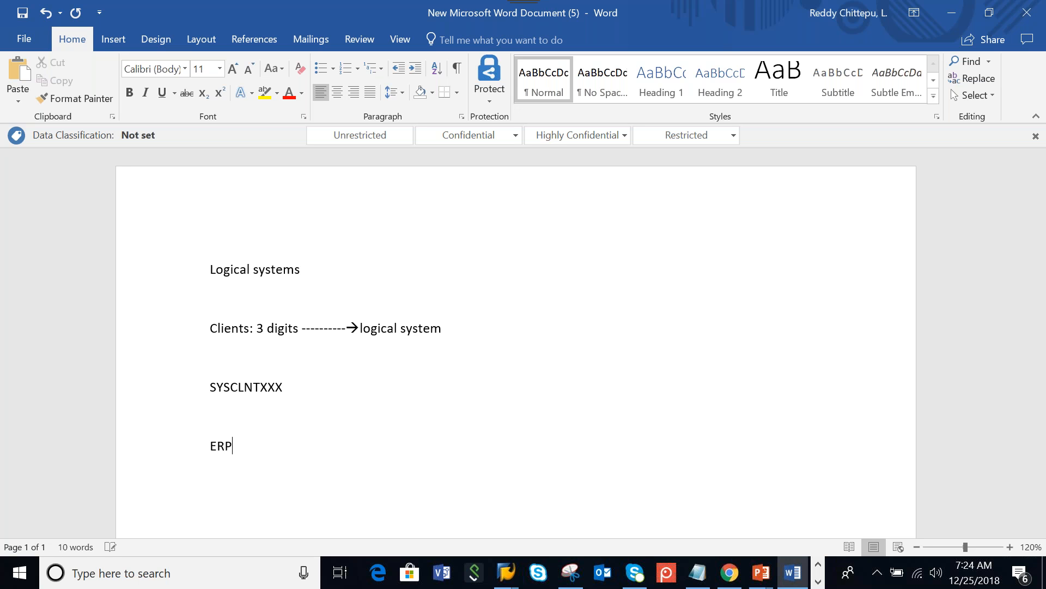
{"action": "type", "text": " : EWM"}
{"action": "key", "text": "Return"}
{"action": "key", "text": "Return"}
Step: Add a line with a long dashed right arrow pointing from "ERP" to "EWM"
{"action": "type", "text": "W"}
{"action": "key", "text": "BackSpace"}
{"action": "type", "text": "ET"}
{"action": "key", "text": "BackSpace"}
{"action": "type", "text": "R"}
{"action": "type", "text": "P--------------"}
{"action": "type", "text": "--------->EW"}
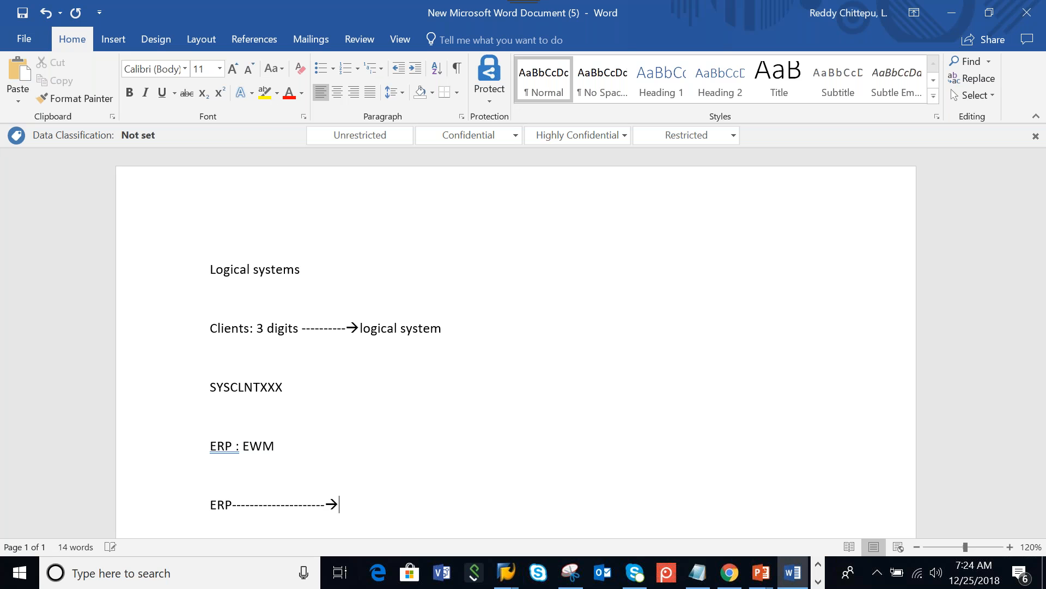
{"action": "type", "text": "M"}
Step: Add a line below with a long dashed left arrow pointing from "EWM" back to "ERP"
{"action": "key", "text": "Return"}
{"action": "type", "text": "ERP"}
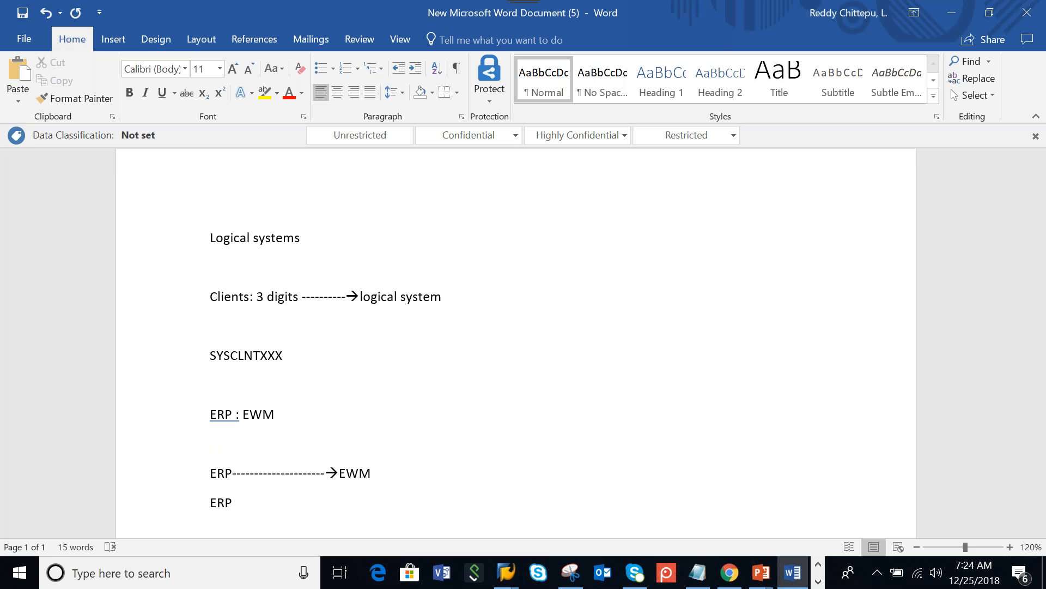
{"action": "type", "text": "<"}
{"action": "type", "text": "---------------------"}
{"action": "type", "text": "EWM"}
Step: Switch to the SAP Display IMG window and select the Name Logical System activity
{"action": "left_click", "coordinate": [507, 572]}
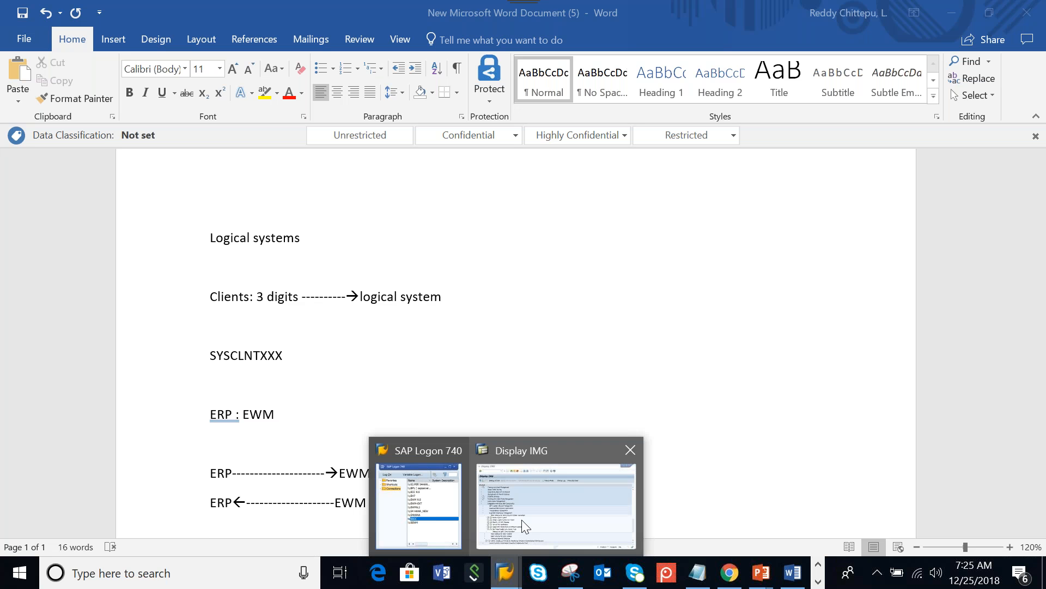
{"action": "left_click", "coordinate": [522, 519]}
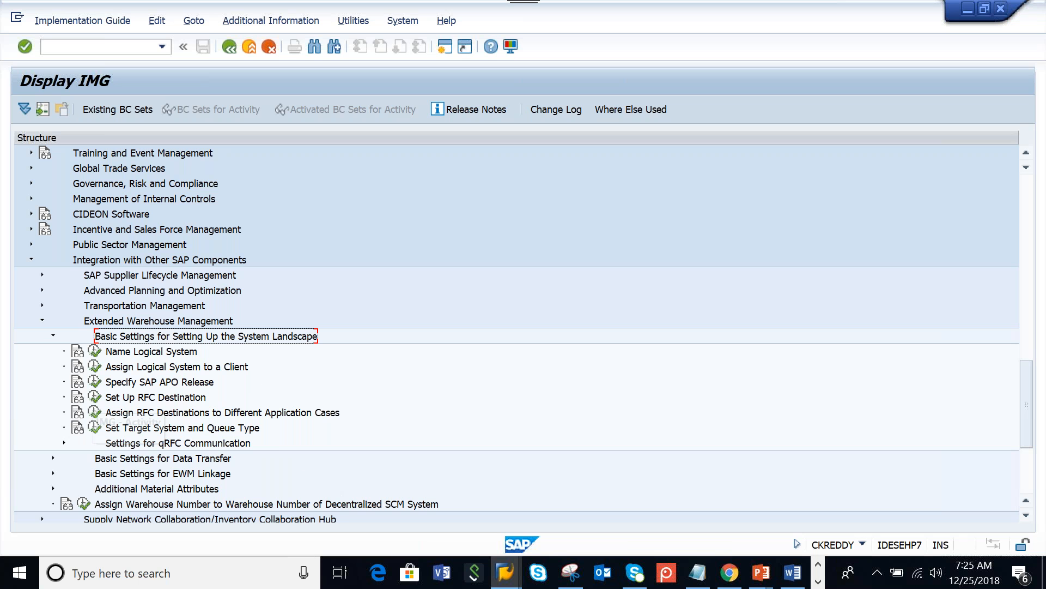
{"action": "left_click", "coordinate": [146, 354]}
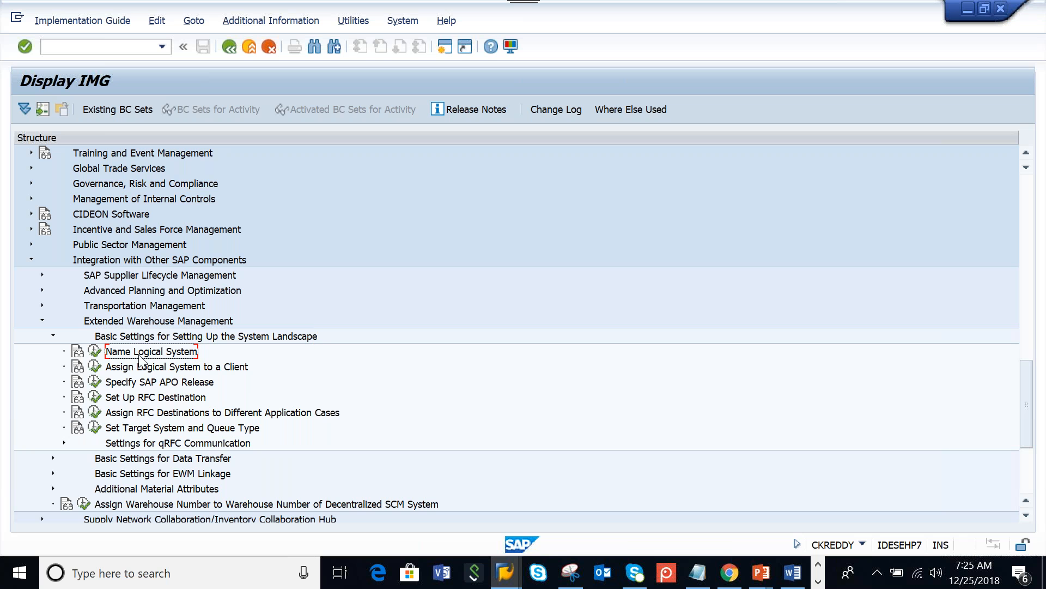
Step: Switch to the Word document and add the line "ERP: EH7CLNT800" below the arrow lines
{"action": "left_click", "coordinate": [788, 580]}
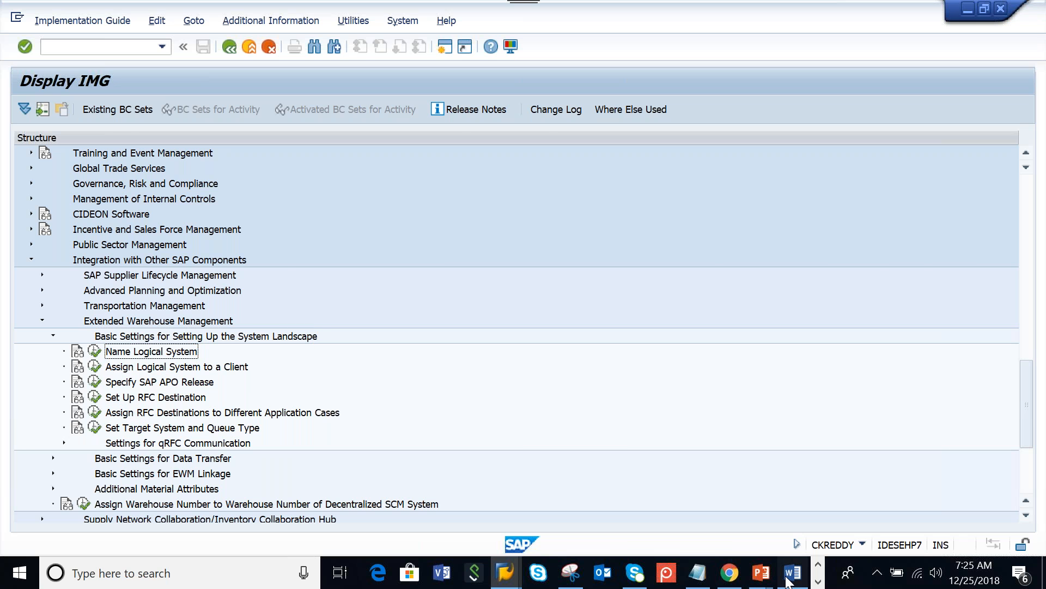
{"action": "type", "text": "ERP:"}
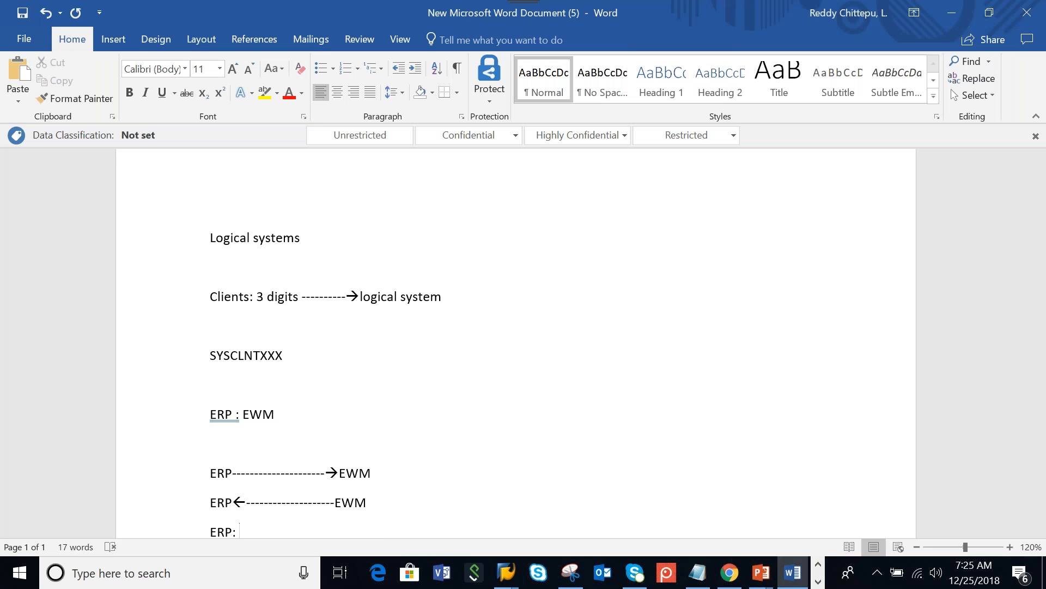
{"action": "scroll", "coordinate": [360, 523], "scroll_direction": "down", "scroll_amount": 3}
{"action": "type", "text": "EH7"}
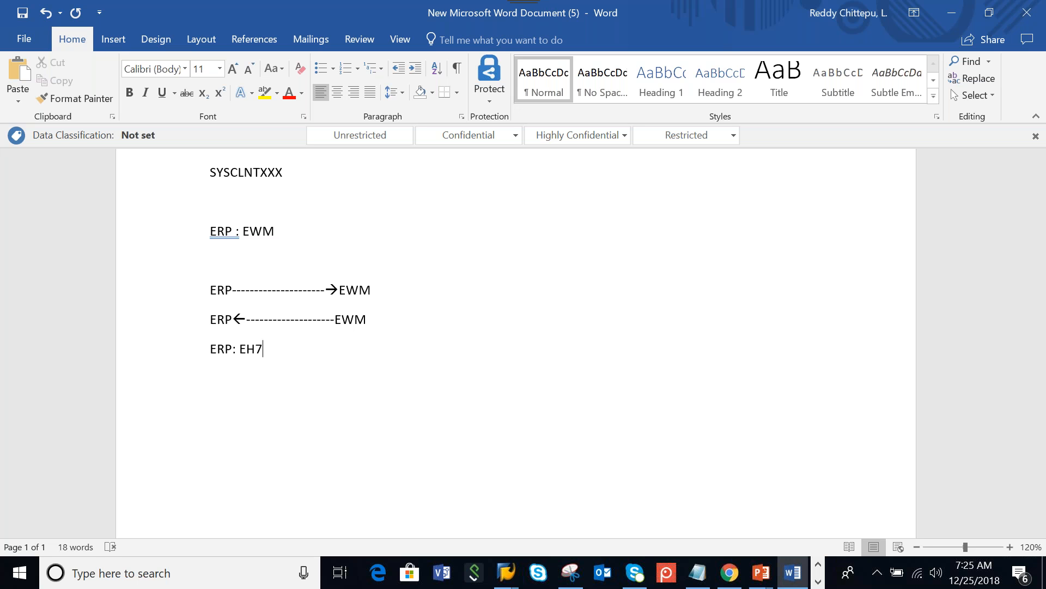
{"action": "type", "text": "CLNT"}
{"action": "type", "text": "800 "}
Step: Add the line "EWM : E74CLNT300" below the ERP logical system name
{"action": "type", "text": "EWM :"}
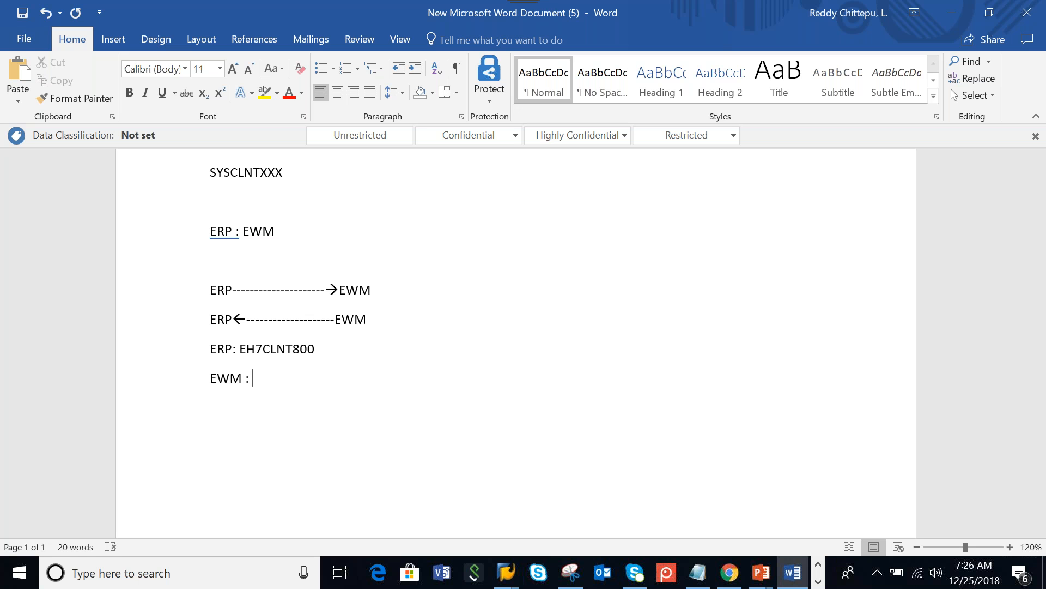
{"action": "type", "text": " E74CLNT300"}
{"action": "left_click", "coordinate": [505, 587]}
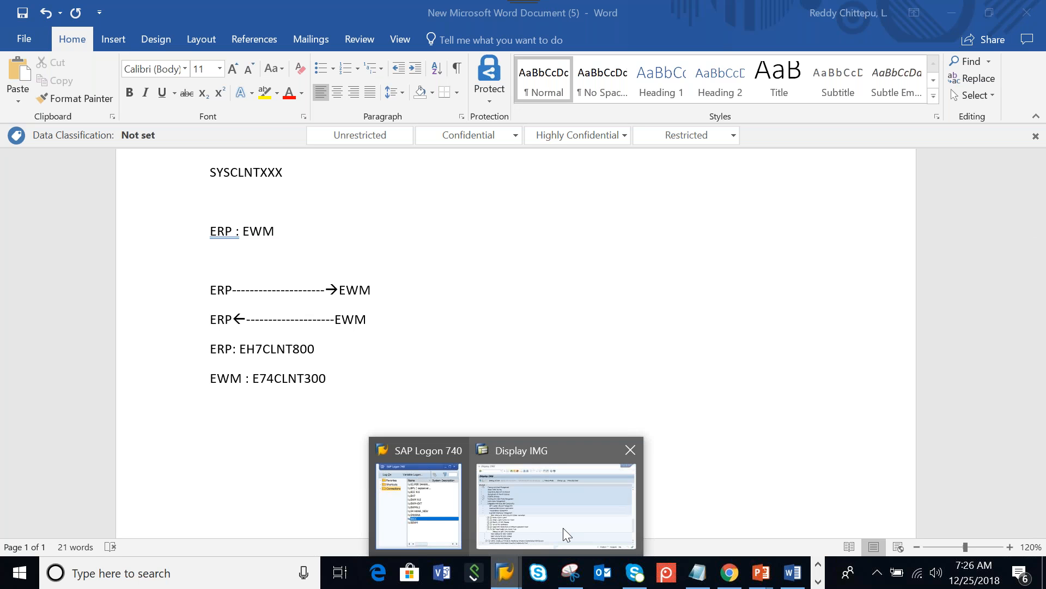
{"action": "mouse_move", "coordinate": [563, 528]}
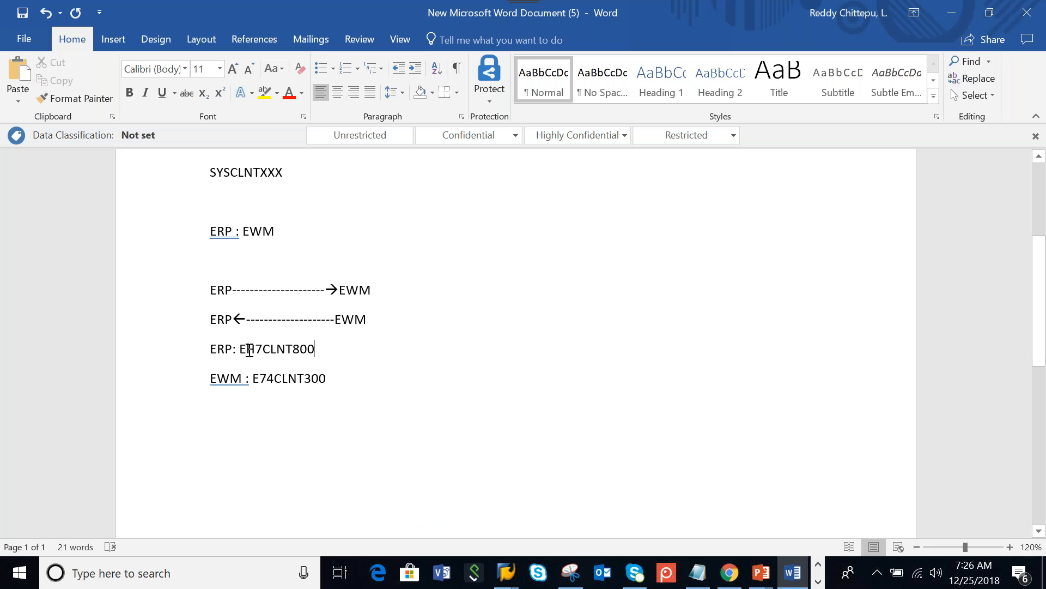
Step: Change the ERP logical system name in the document to "EH8CLNT700"
{"action": "left_click", "coordinate": [263, 349]}
{"action": "key", "text": "BackSpace"}
{"action": "type", "text": "8"}
{"action": "left_click", "coordinate": [317, 348]}
{"action": "key", "text": "BackSpace"}
{"action": "key", "text": "BackSpace"}
{"action": "key", "text": "BackSpace"}
{"action": "type", "text": "700"}
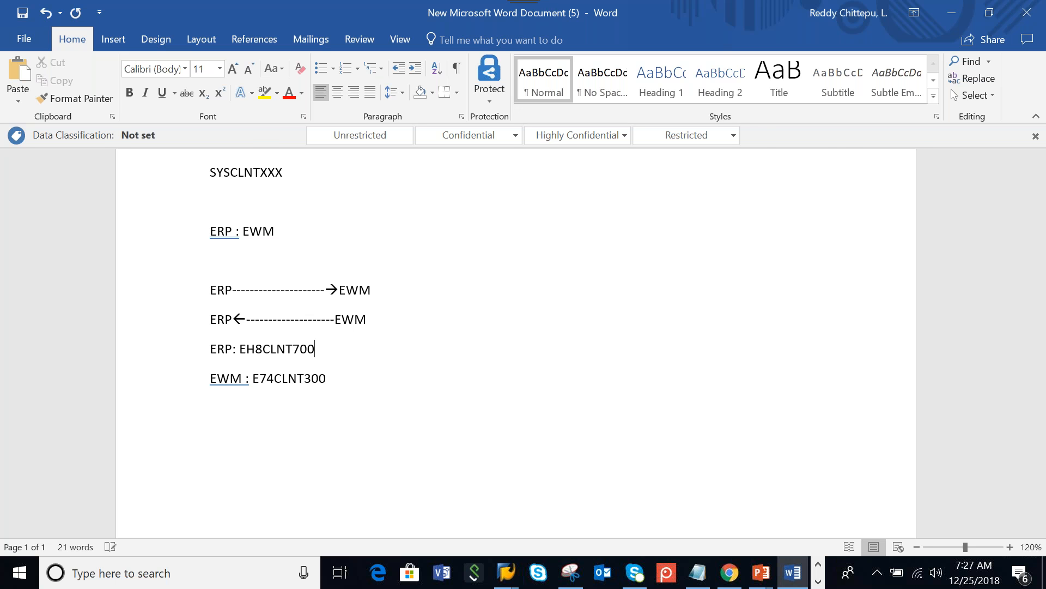
Step: Switch to the SAP Display IMG window and execute the Name Logical System activity, accepting the cross-client notice
{"action": "key", "text": "alt+Tab"}
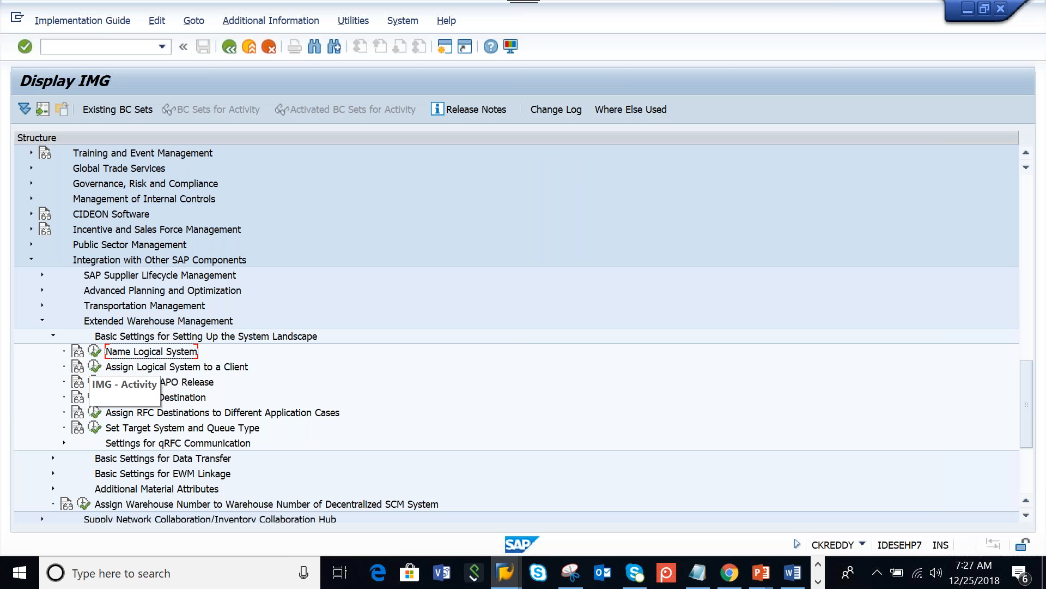
{"action": "left_click", "coordinate": [94, 351]}
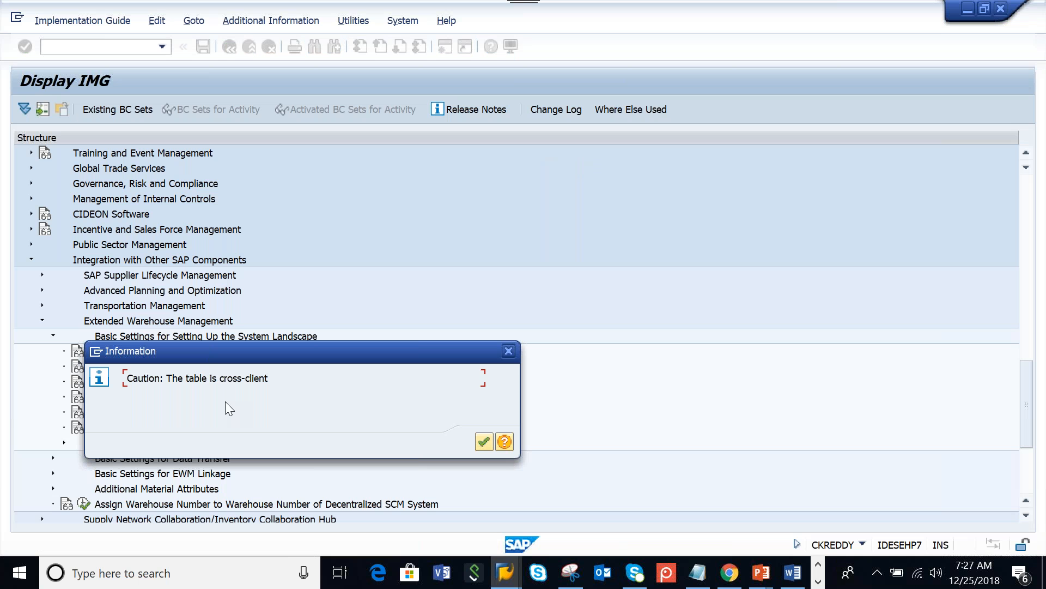
{"action": "left_click", "coordinate": [491, 443]}
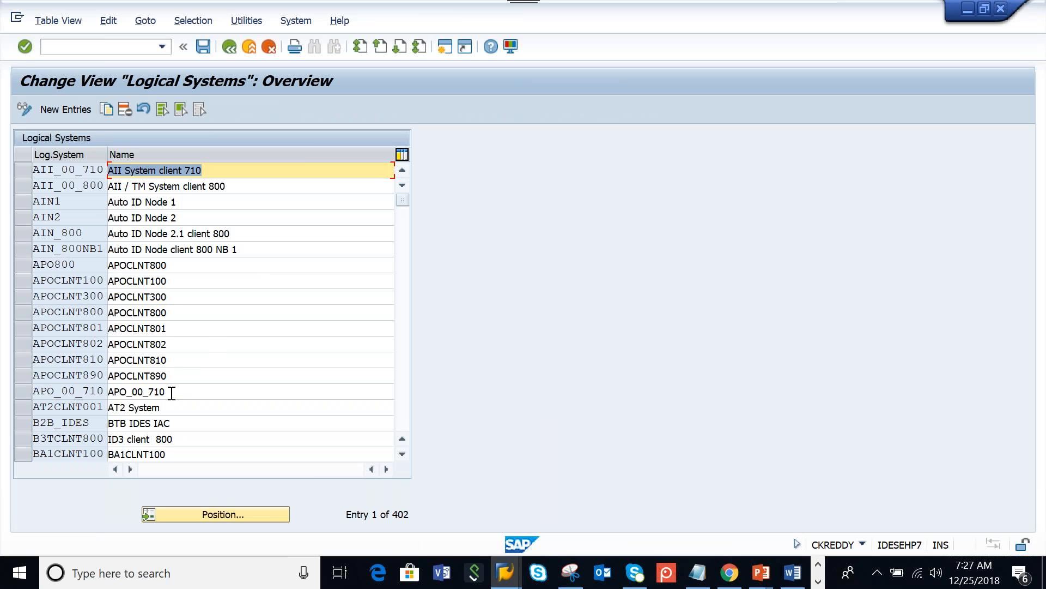
Step: Look through the logical systems list from its first entries down to those starting with E74
{"action": "scroll", "coordinate": [186, 401], "scroll_direction": "down", "scroll_amount": 1}
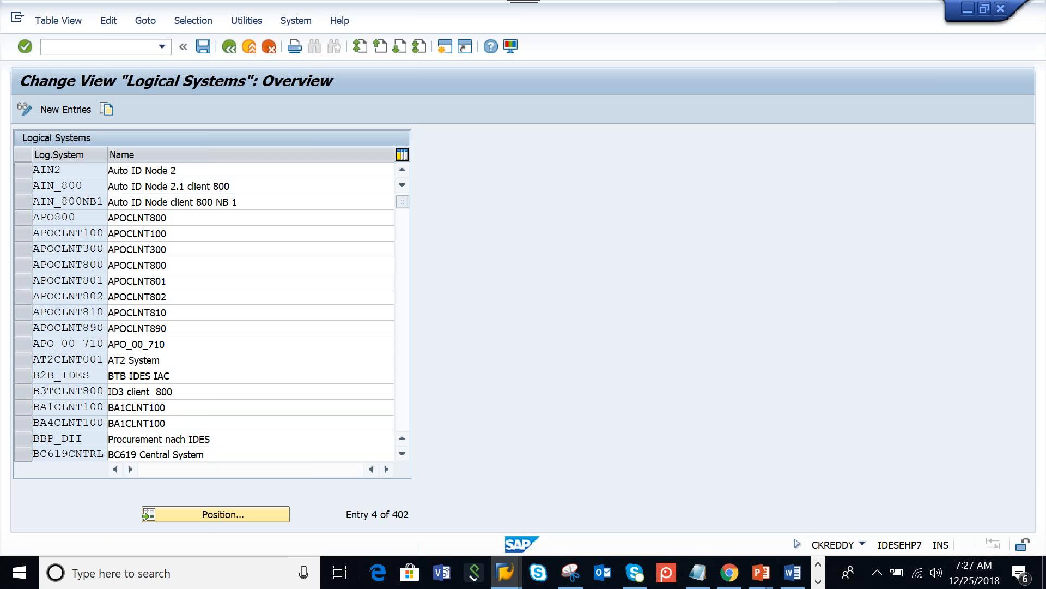
{"action": "scroll", "coordinate": [281, 381], "scroll_direction": "down", "scroll_amount": 2}
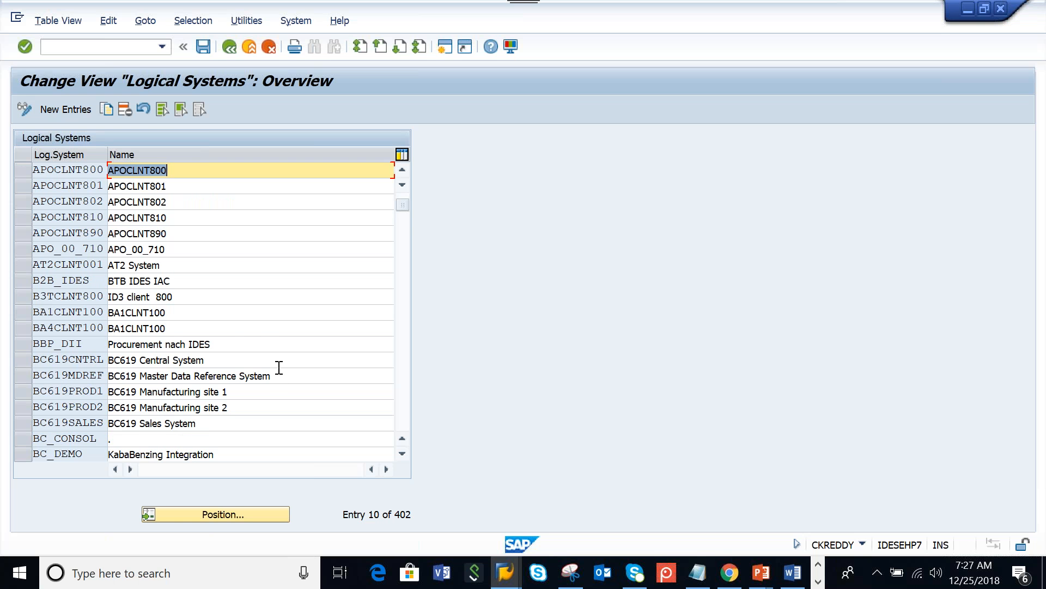
{"action": "scroll", "coordinate": [279, 368], "scroll_direction": "down", "scroll_amount": 1}
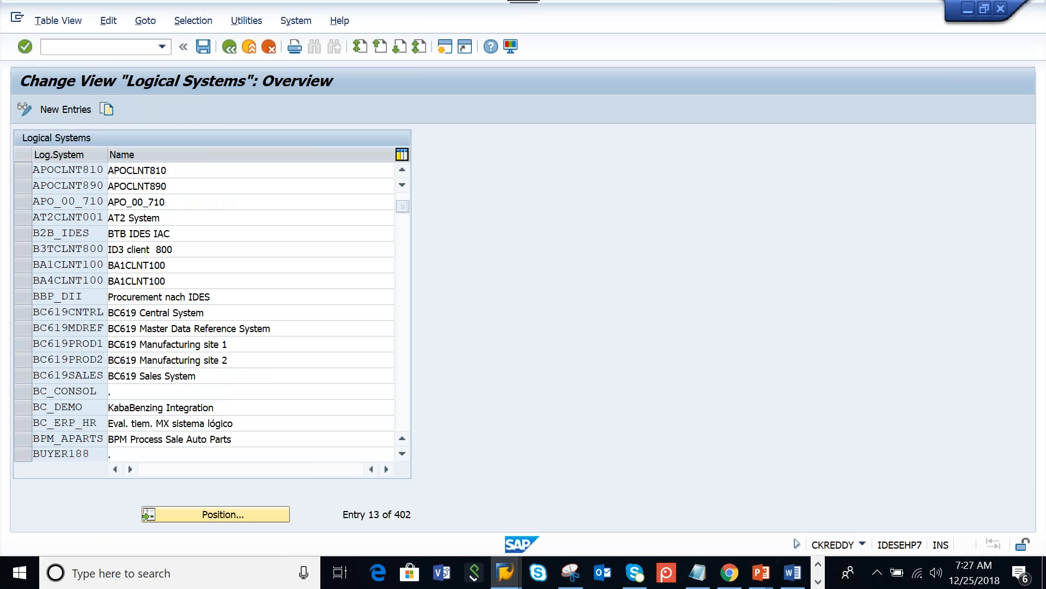
{"action": "scroll", "coordinate": [227, 170], "scroll_direction": "down", "scroll_amount": 2}
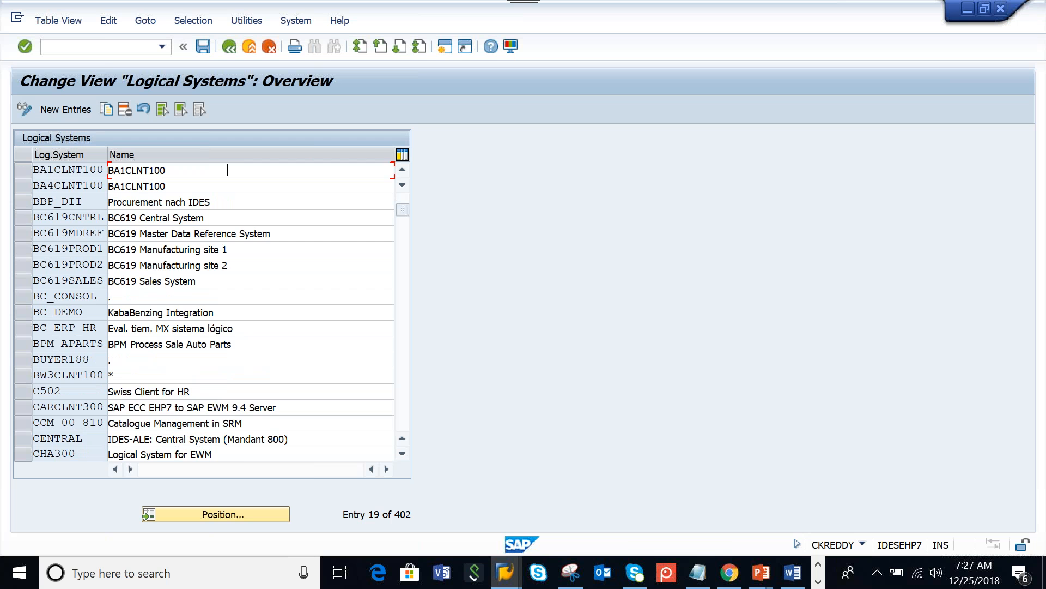
{"action": "scroll", "coordinate": [227, 170], "scroll_direction": "down", "scroll_amount": 2}
{"action": "scroll", "coordinate": [228, 170], "scroll_direction": "down", "scroll_amount": 3}
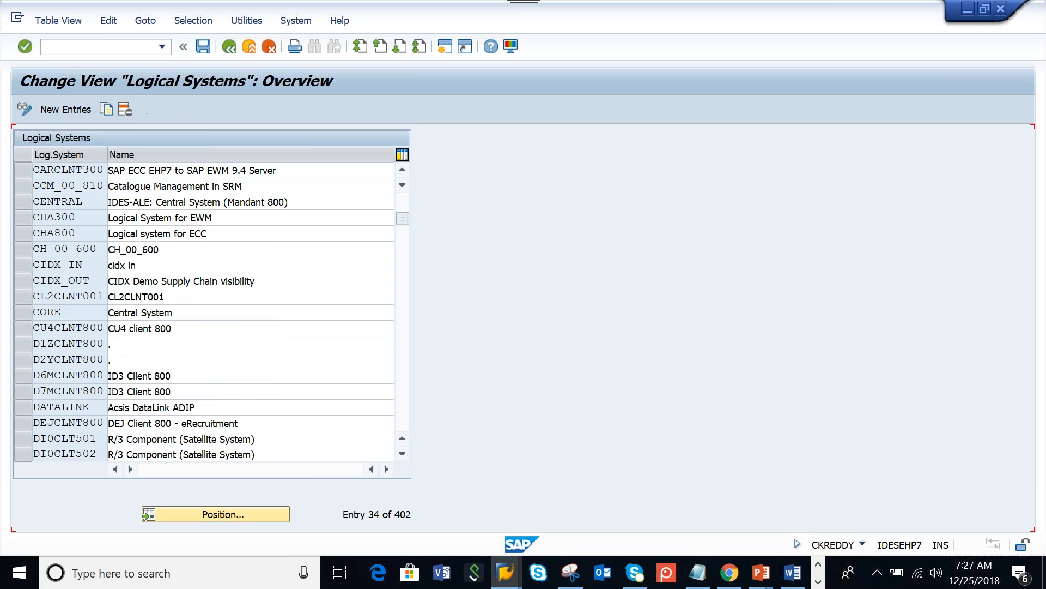
{"action": "scroll", "coordinate": [213, 311], "scroll_direction": "down", "scroll_amount": 4}
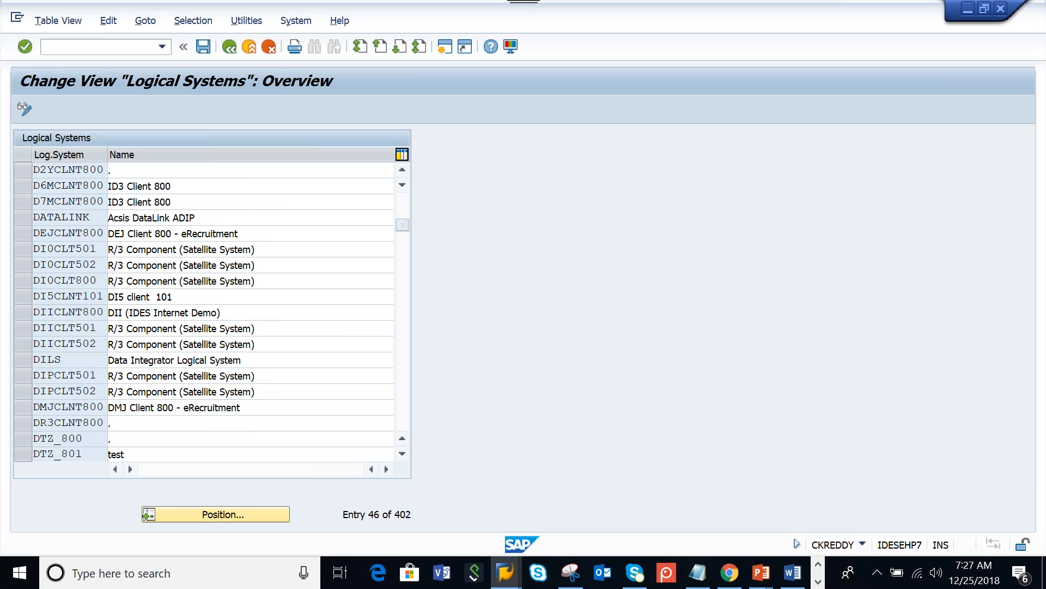
{"action": "scroll", "coordinate": [212, 311], "scroll_direction": "down", "scroll_amount": 5}
{"action": "scroll", "coordinate": [241, 515], "scroll_direction": "down", "scroll_amount": 7}
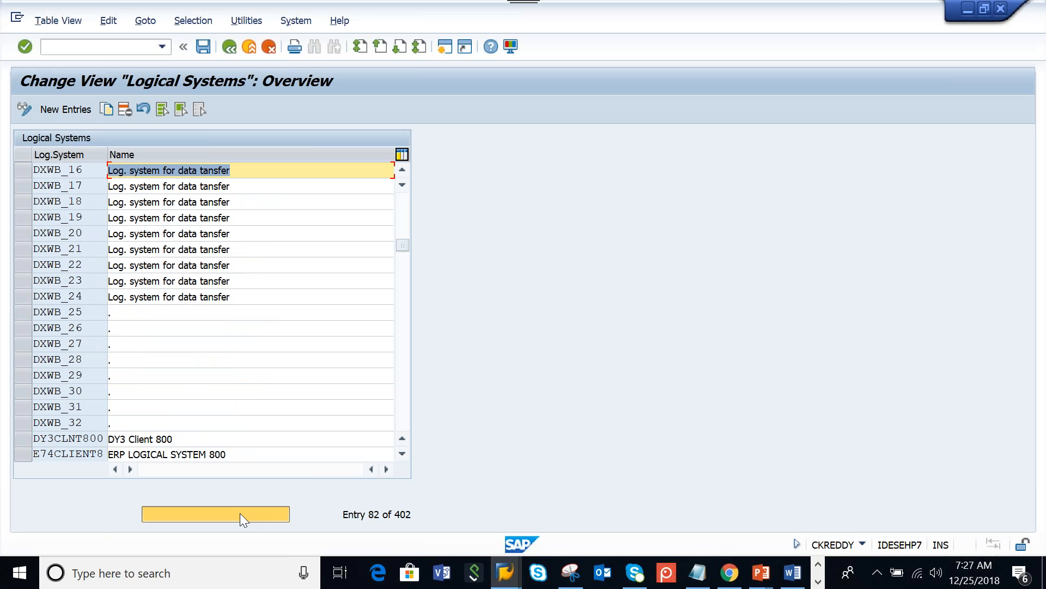
{"action": "left_click", "coordinate": [240, 513]}
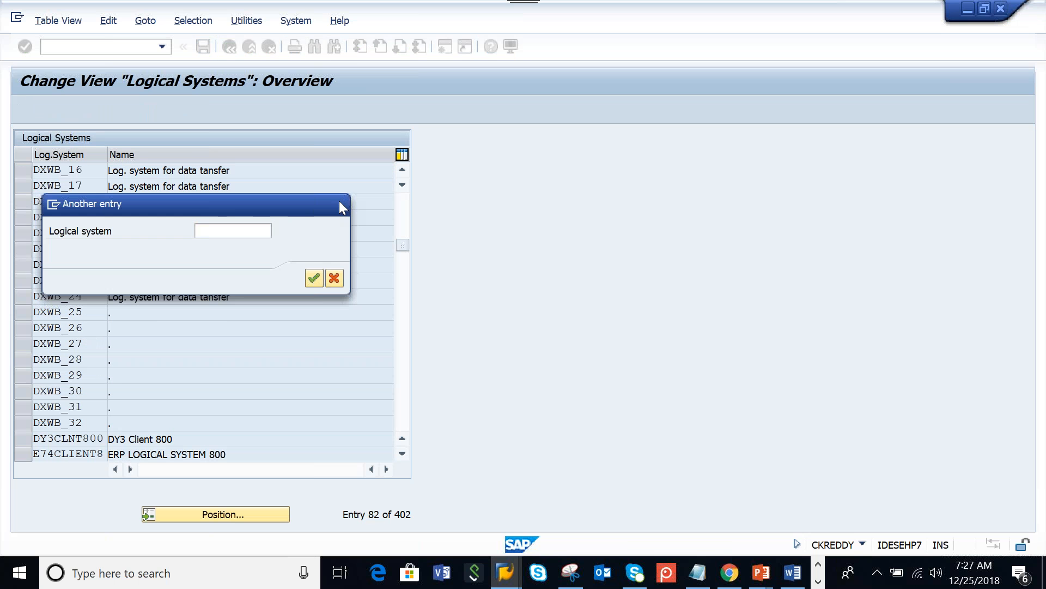
{"action": "key", "text": "Return"}
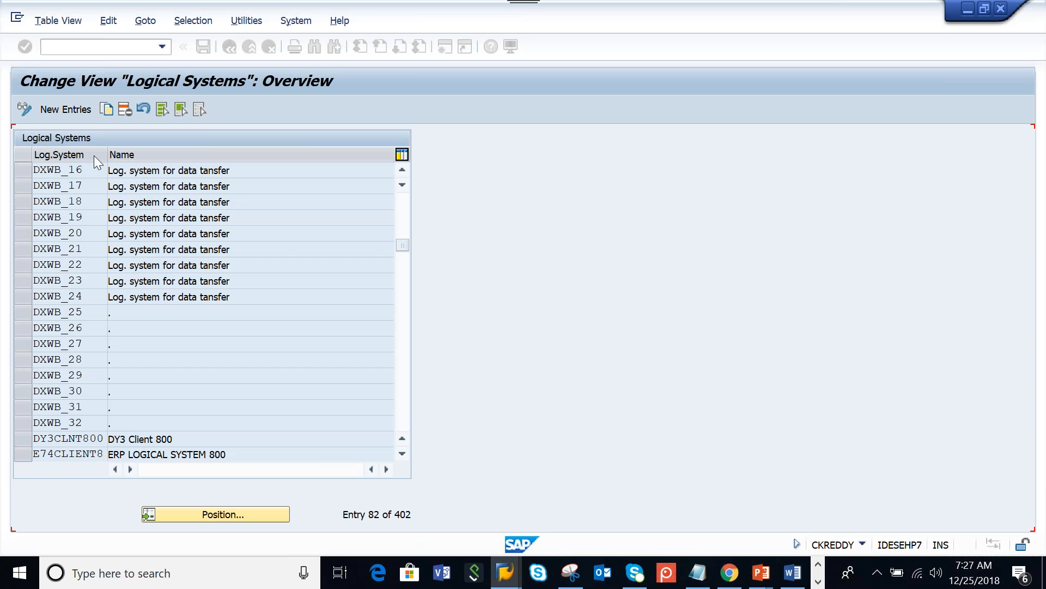
Step: Find the logical system EH7CLNT800 further down the list and mark its row
{"action": "scroll", "coordinate": [212, 311], "scroll_direction": "down", "scroll_amount": 1}
{"action": "scroll", "coordinate": [213, 312], "scroll_direction": "down", "scroll_amount": 5}
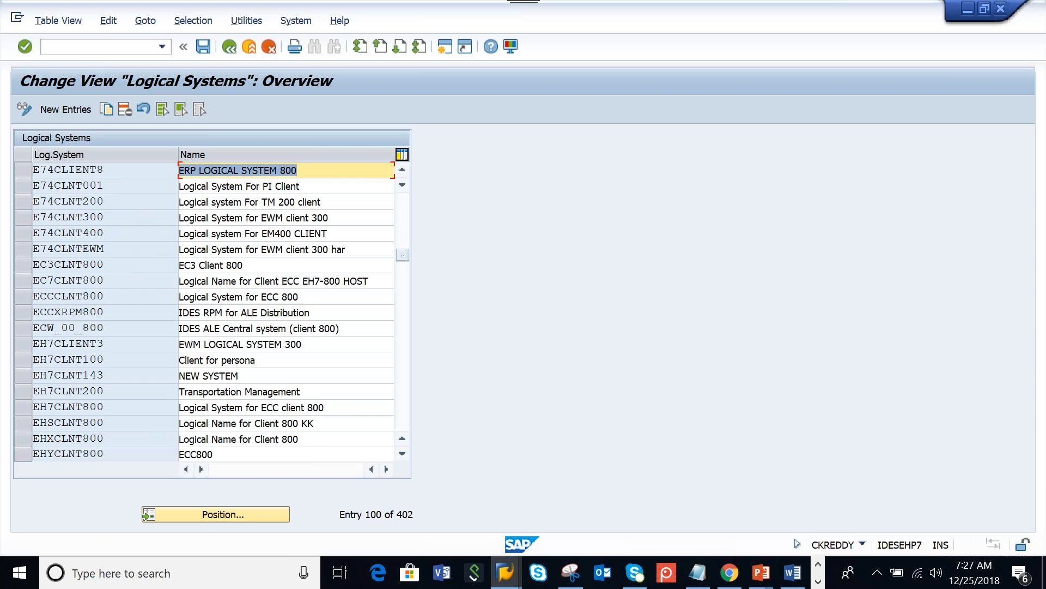
{"action": "scroll", "coordinate": [30, 338], "scroll_direction": "down", "scroll_amount": 2}
{"action": "left_click", "coordinate": [353, 312]}
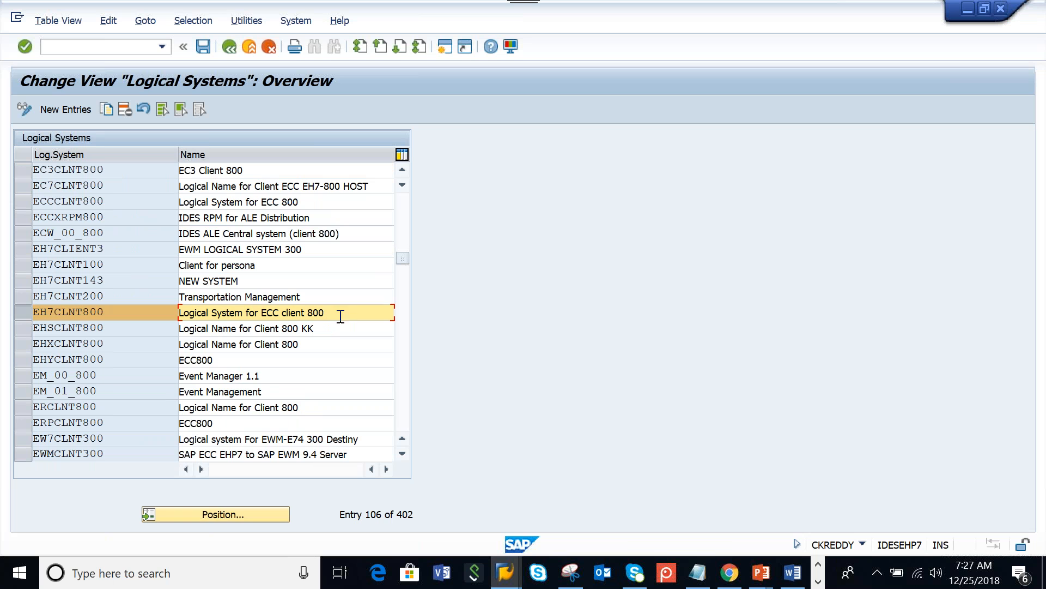
{"action": "left_click", "coordinate": [19, 311]}
{"action": "left_click", "coordinate": [19, 312]}
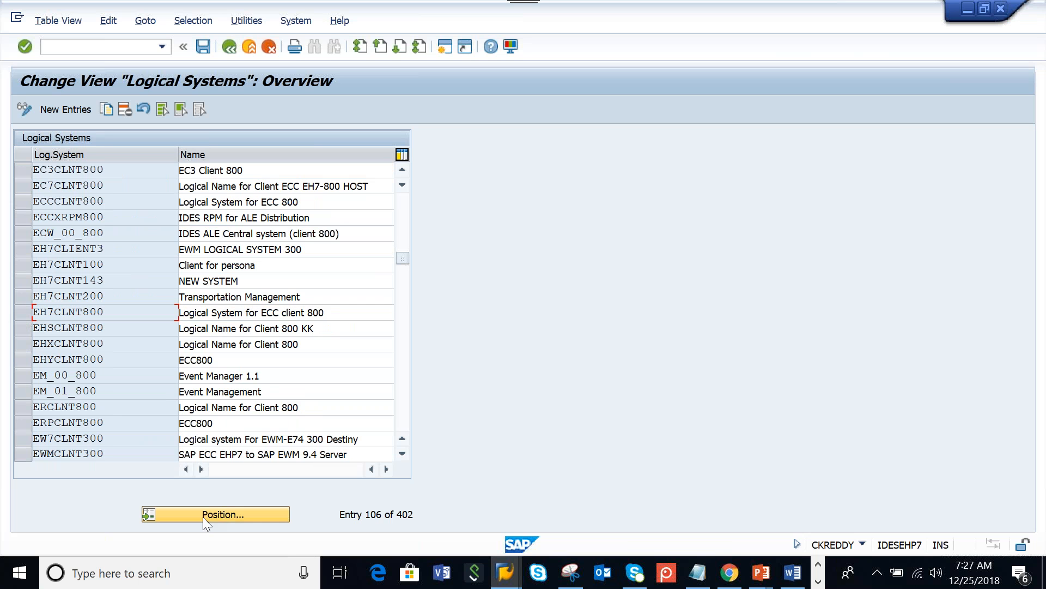
Step: Position the list on logical system E74CLNT300 and mark its row
{"action": "left_click", "coordinate": [203, 516]}
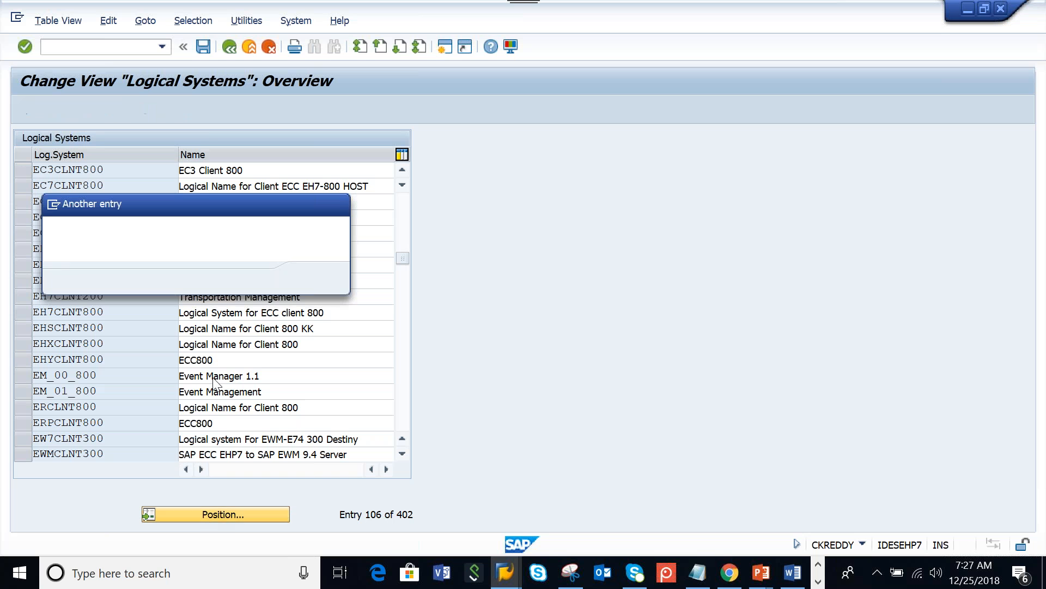
{"action": "type", "text": "E"}
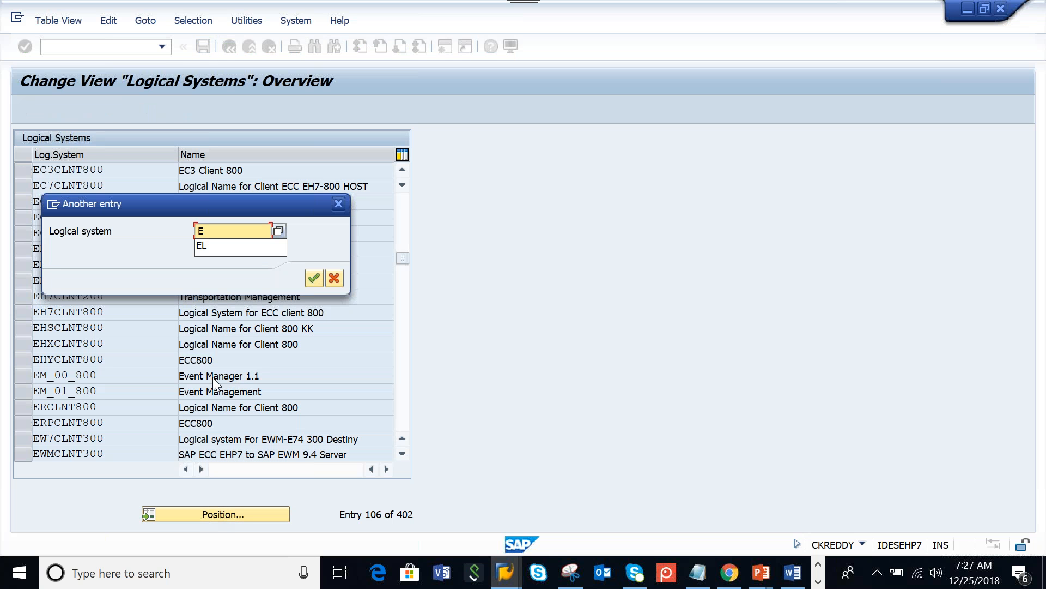
{"action": "type", "text": "74"}
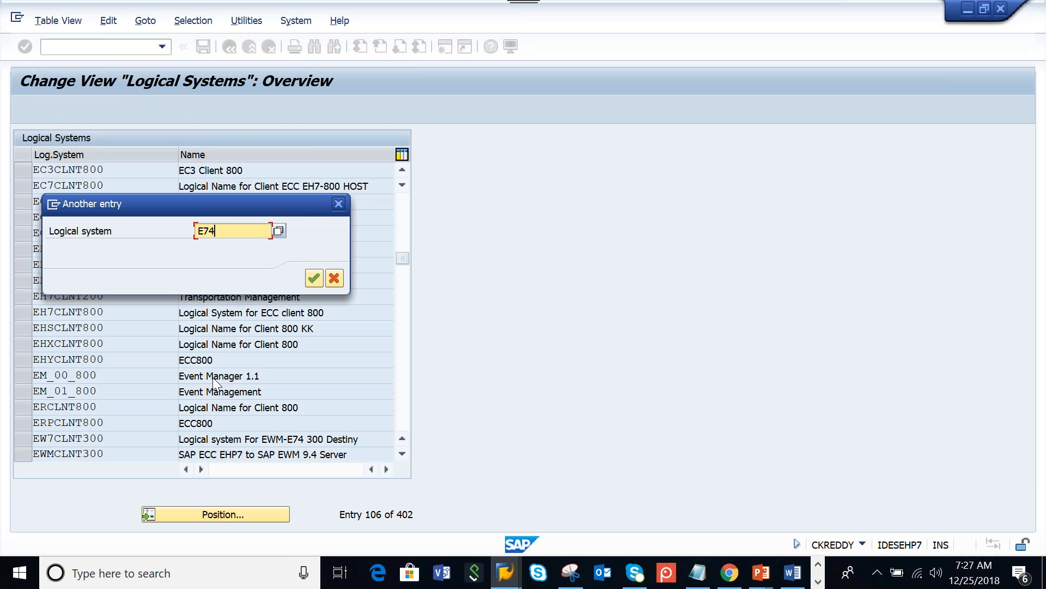
{"action": "type", "text": "CLNT300"}
{"action": "key", "text": "Return"}
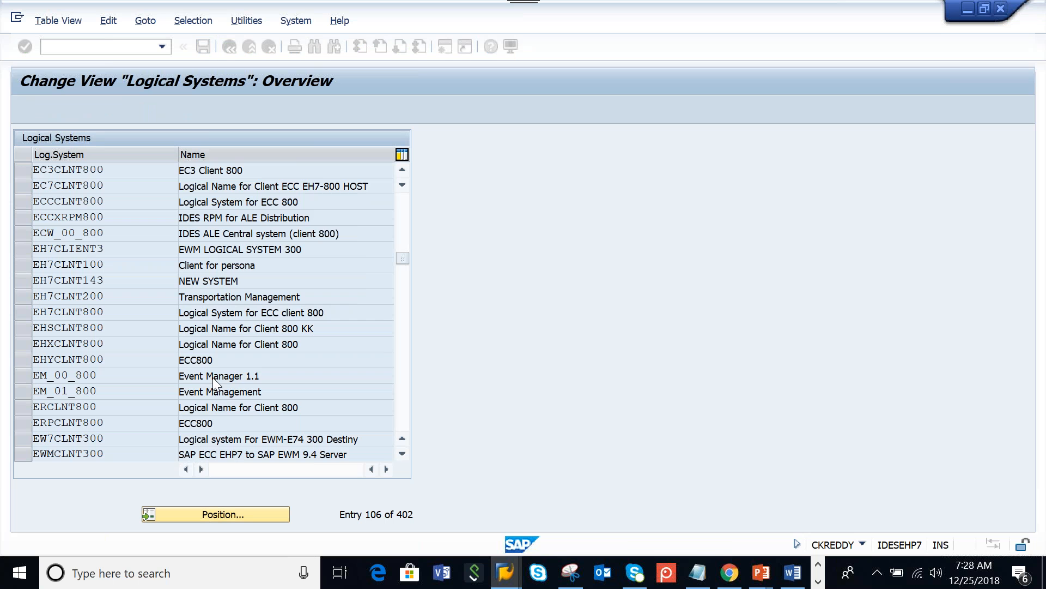
{"action": "left_click", "coordinate": [354, 172]}
{"action": "left_click", "coordinate": [19, 168]}
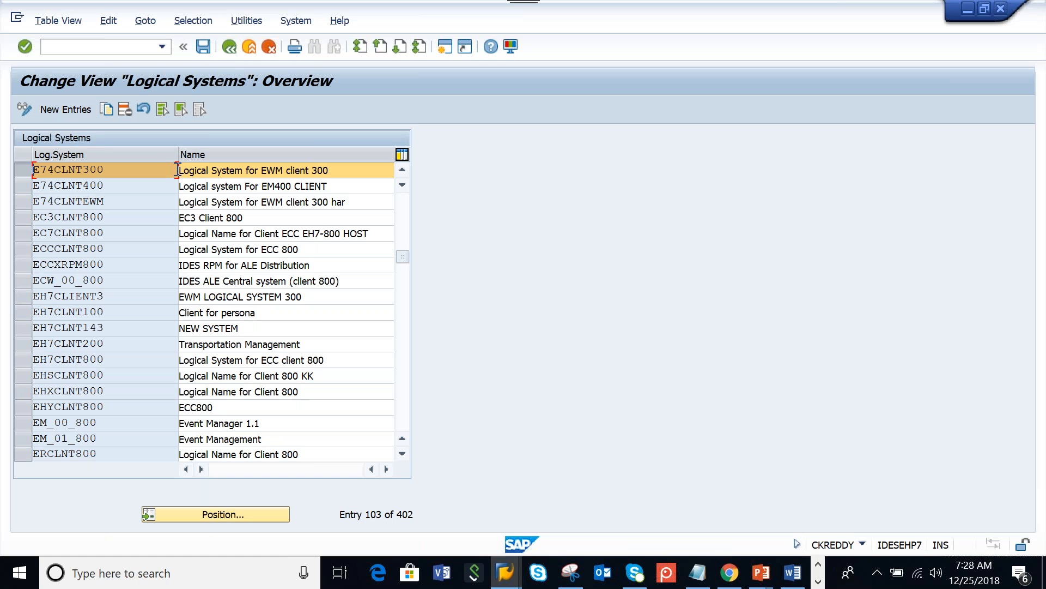
Step: Return to the IMG structure and execute Assign Logical System to a Client, accepting the cross-client notice
{"action": "left_click", "coordinate": [229, 47]}
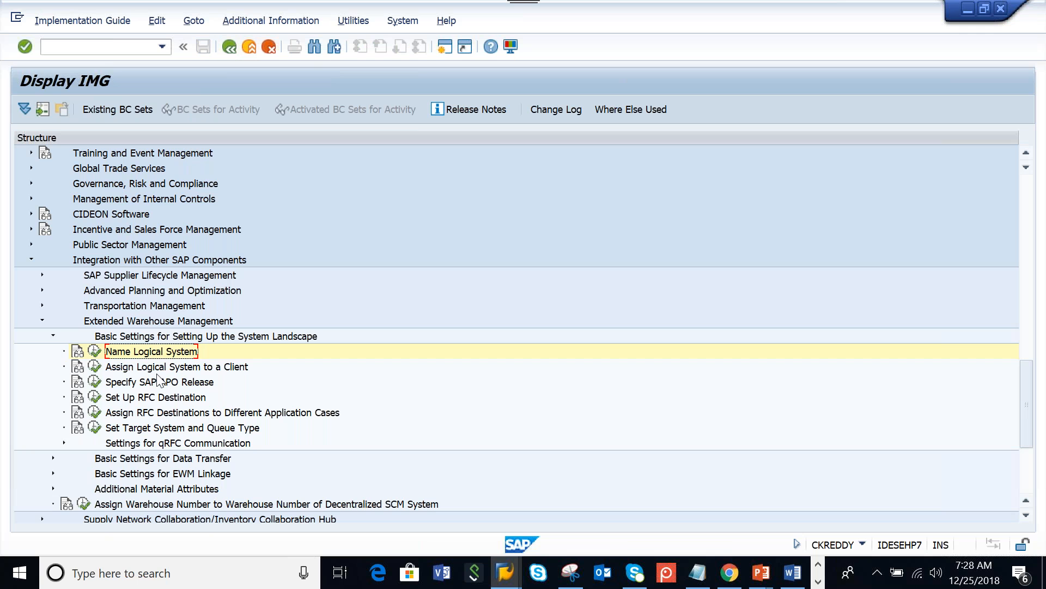
{"action": "left_click", "coordinate": [96, 367]}
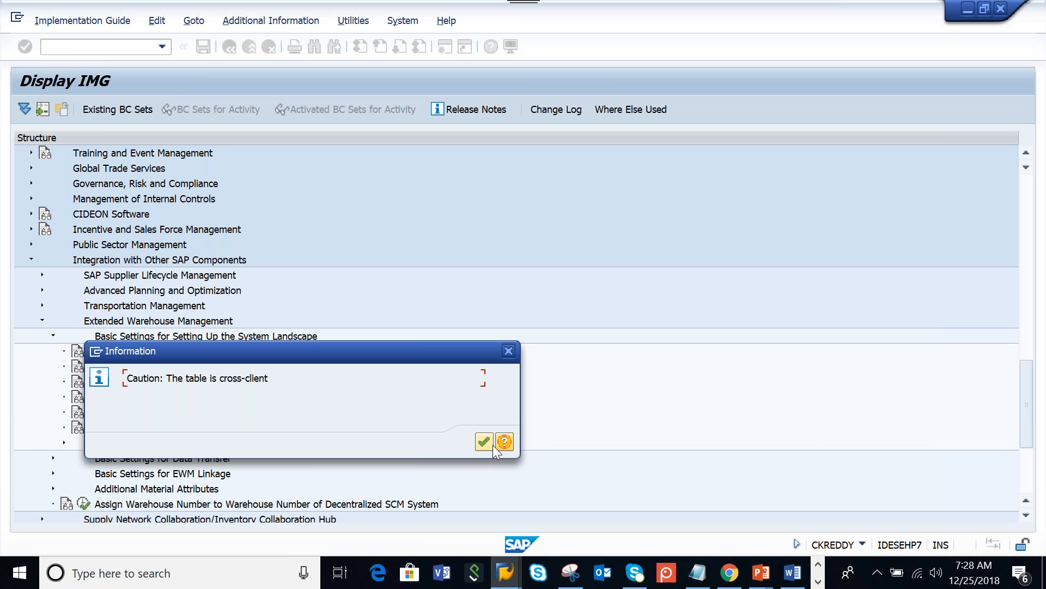
{"action": "left_click", "coordinate": [492, 444]}
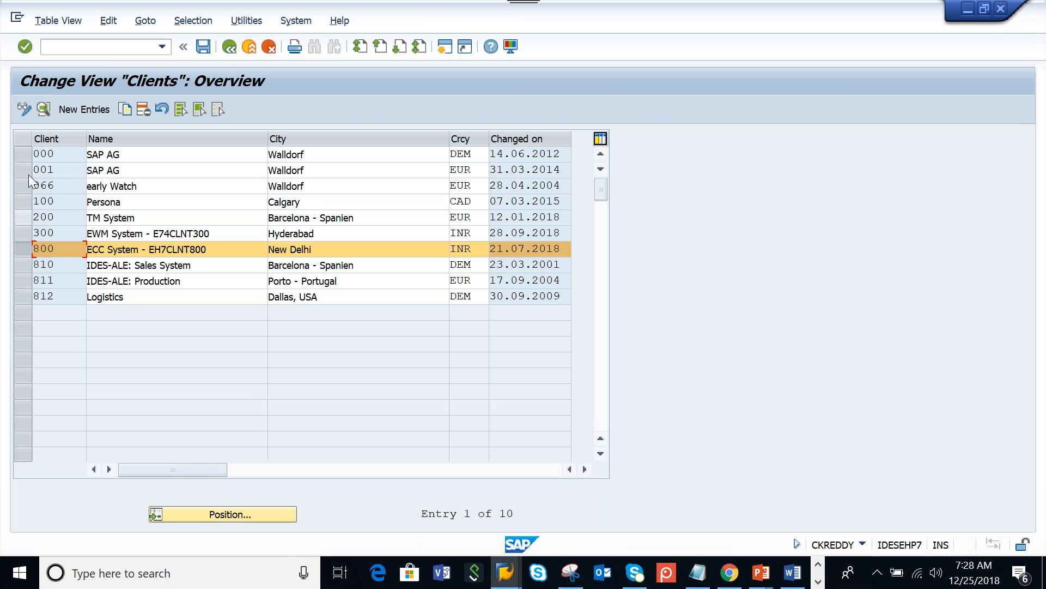
Step: Open the details of client 800 and review its settings from the logical system down to the restrictions
{"action": "left_click", "coordinate": [43, 109]}
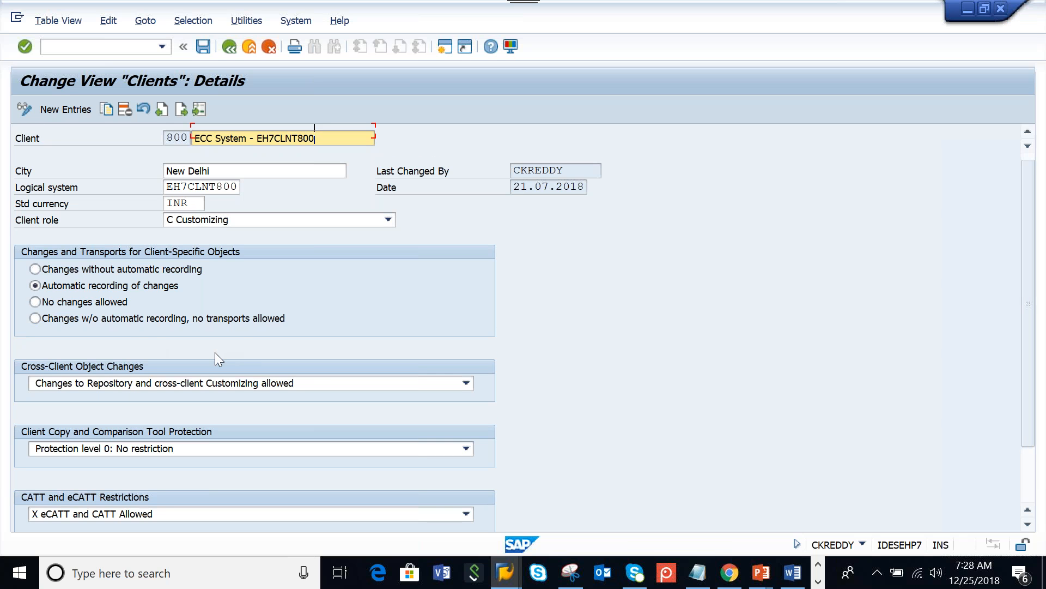
{"action": "scroll", "coordinate": [215, 352], "scroll_direction": "down", "scroll_amount": 1}
{"action": "scroll", "coordinate": [215, 352], "scroll_direction": "down", "scroll_amount": 3}
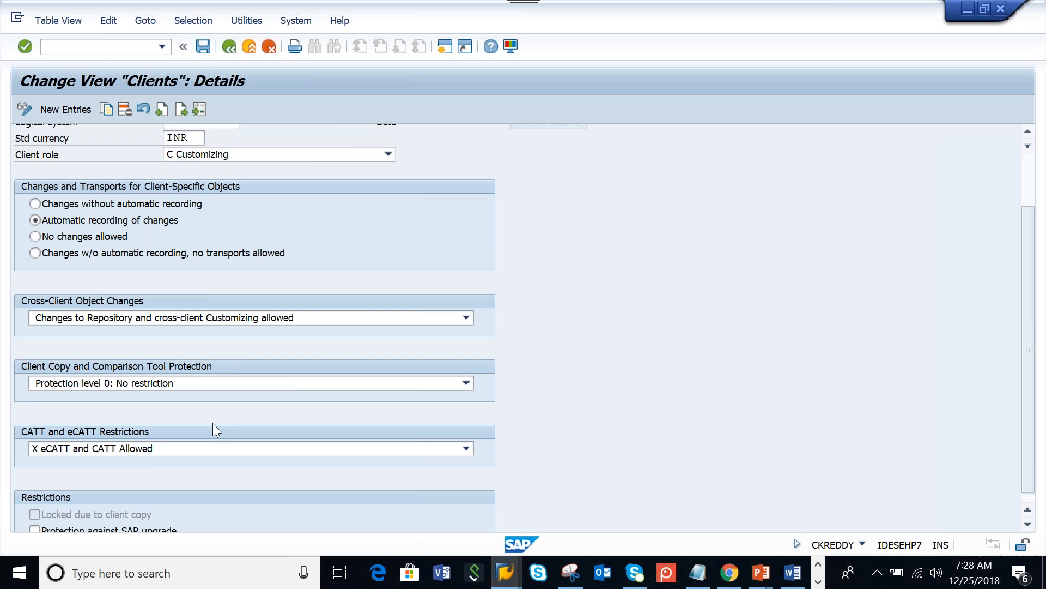
{"action": "scroll", "coordinate": [212, 423], "scroll_direction": "up", "scroll_amount": 4}
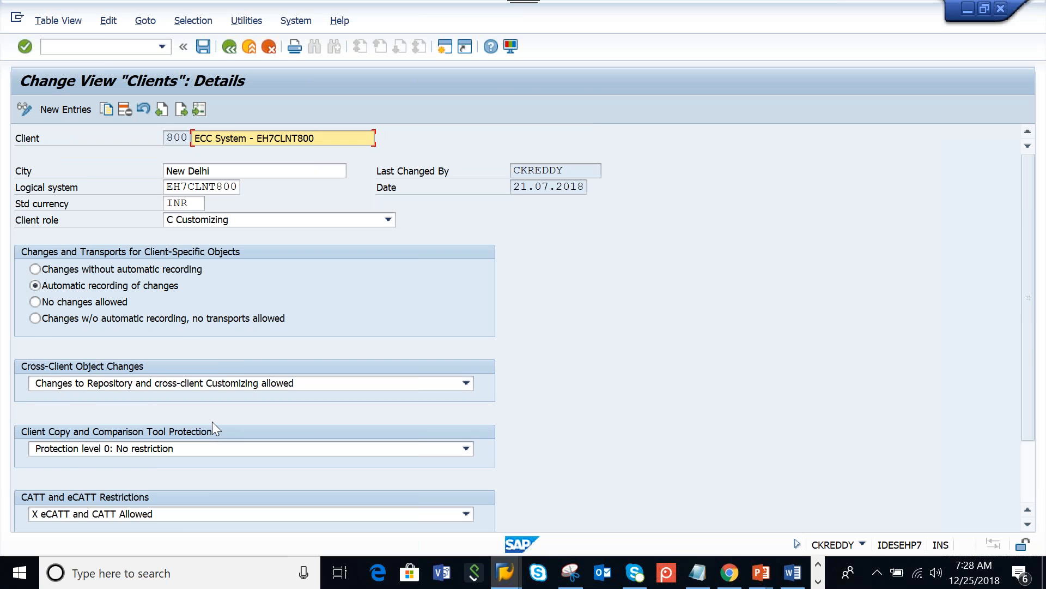
{"action": "scroll", "coordinate": [211, 421], "scroll_direction": "down", "scroll_amount": 5}
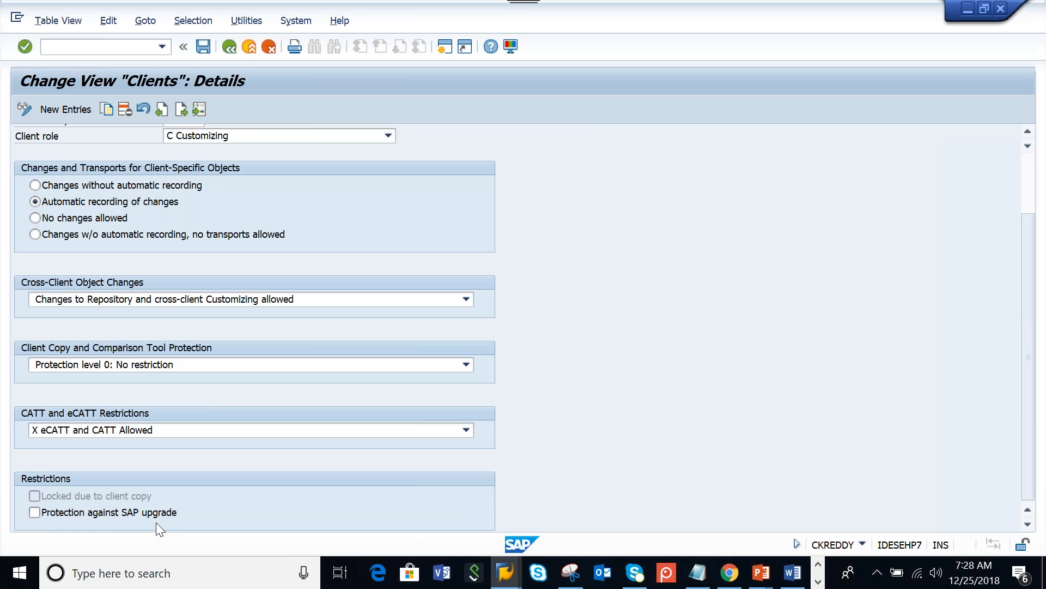
{"action": "scroll", "coordinate": [156, 522], "scroll_direction": "up", "scroll_amount": 1}
{"action": "scroll", "coordinate": [156, 523], "scroll_direction": "up", "scroll_amount": 5}
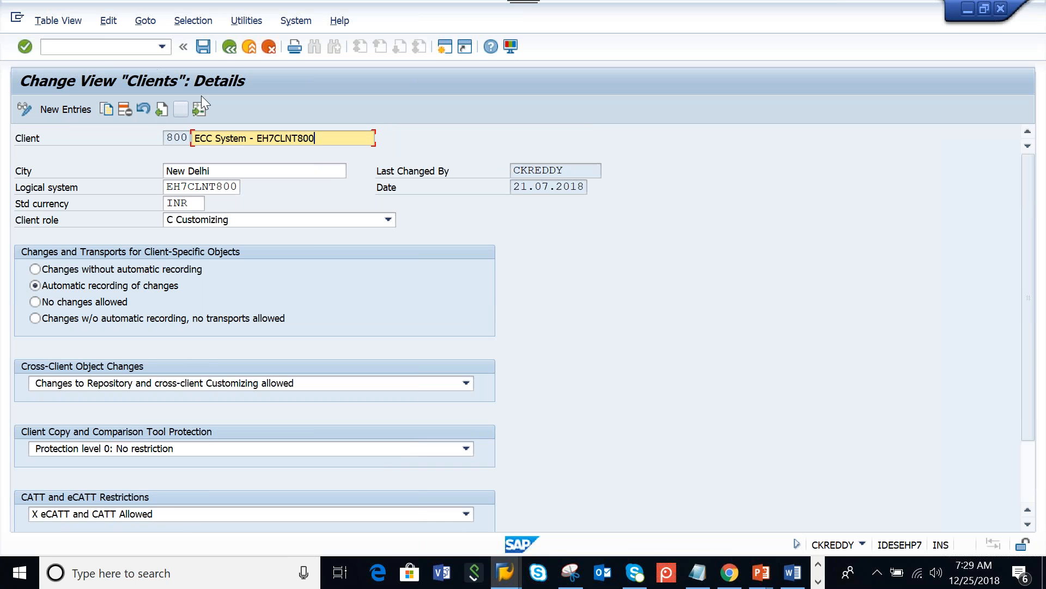
Step: Return to the clients overview and review the details and logical system of client 300
{"action": "left_click", "coordinate": [229, 48]}
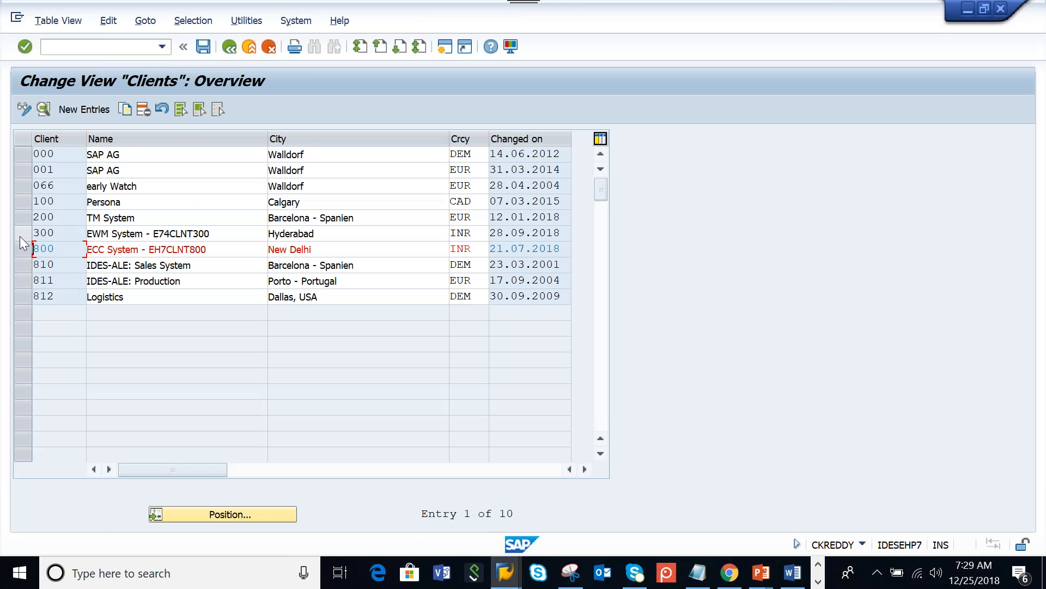
{"action": "double_click", "coordinate": [20, 237]}
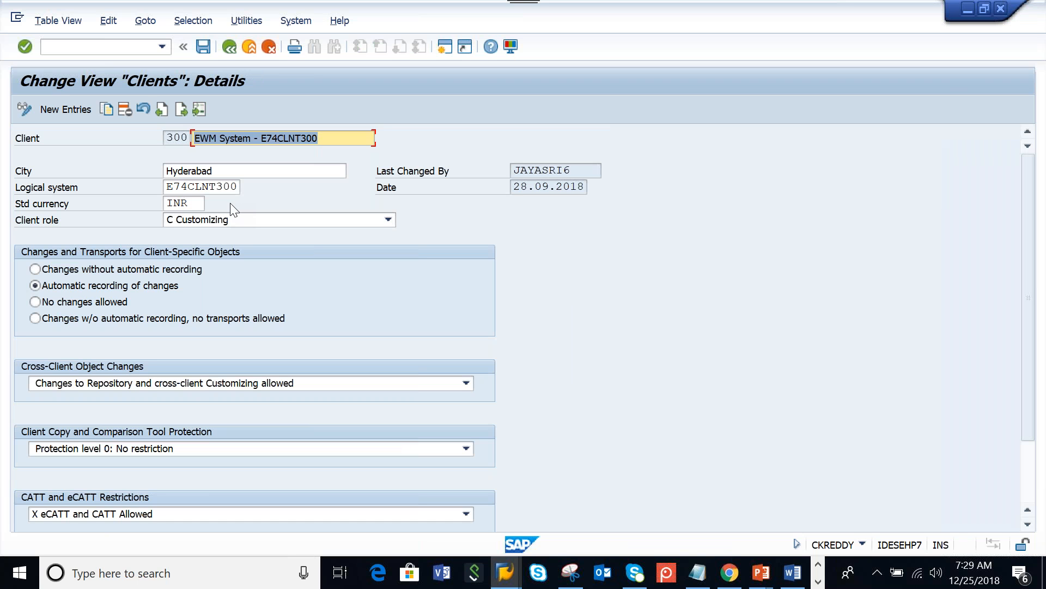
{"action": "left_click", "coordinate": [230, 50]}
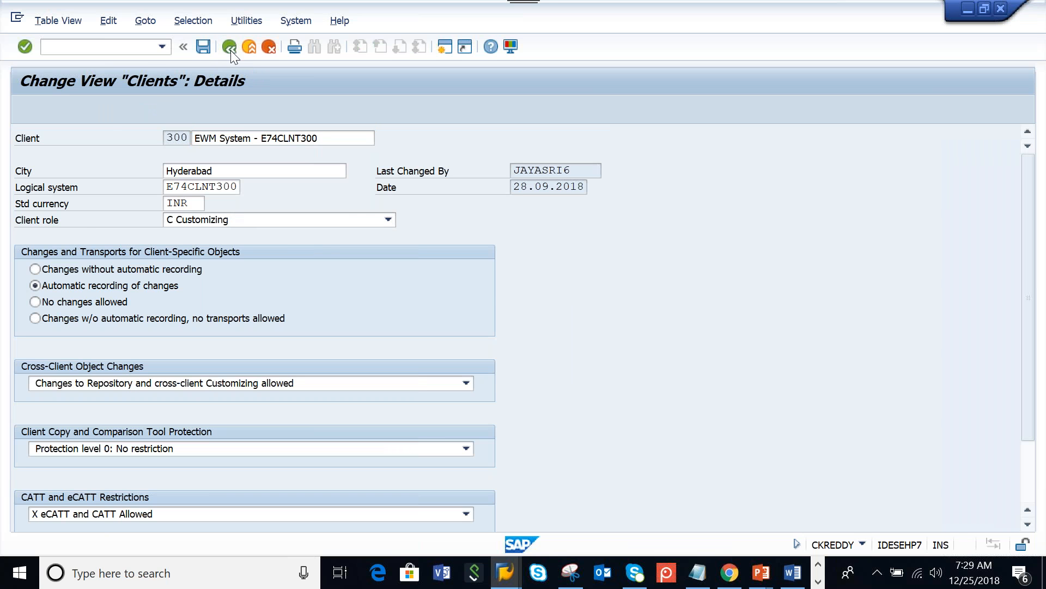
Step: Return to the IMG structure, execute Specify SAP APO Release accepting the cross-client notice, and mark the E74CLNT300 row
{"action": "left_click", "coordinate": [231, 50]}
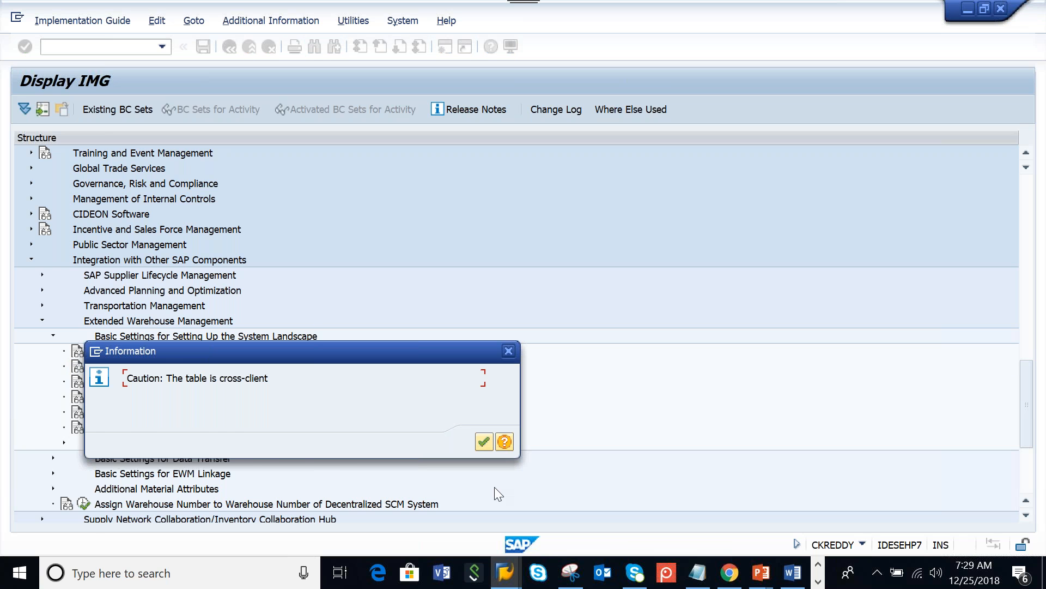
{"action": "left_click", "coordinate": [484, 441]}
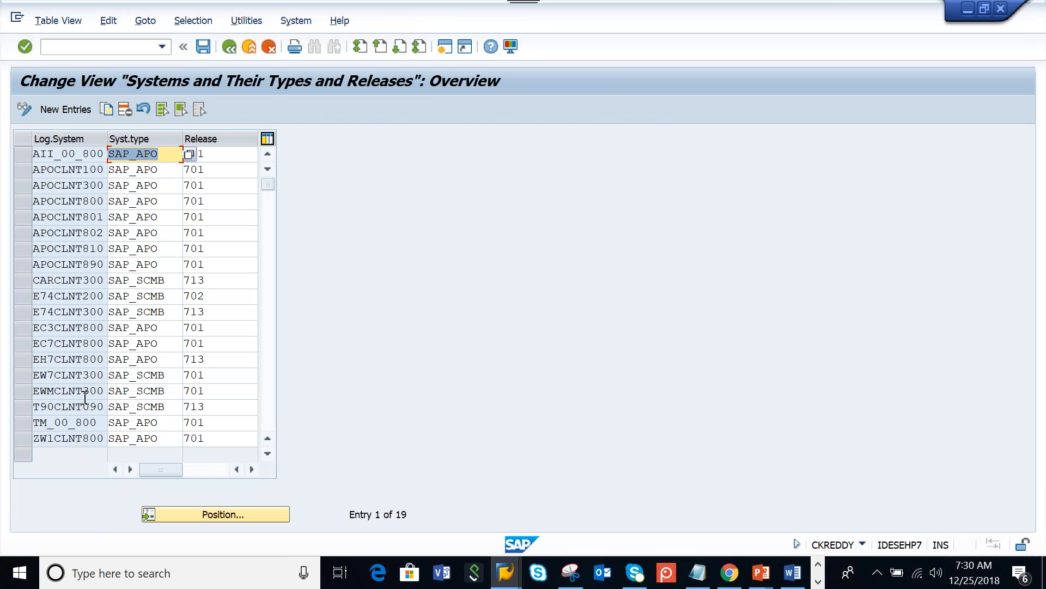
{"action": "left_click", "coordinate": [24, 311]}
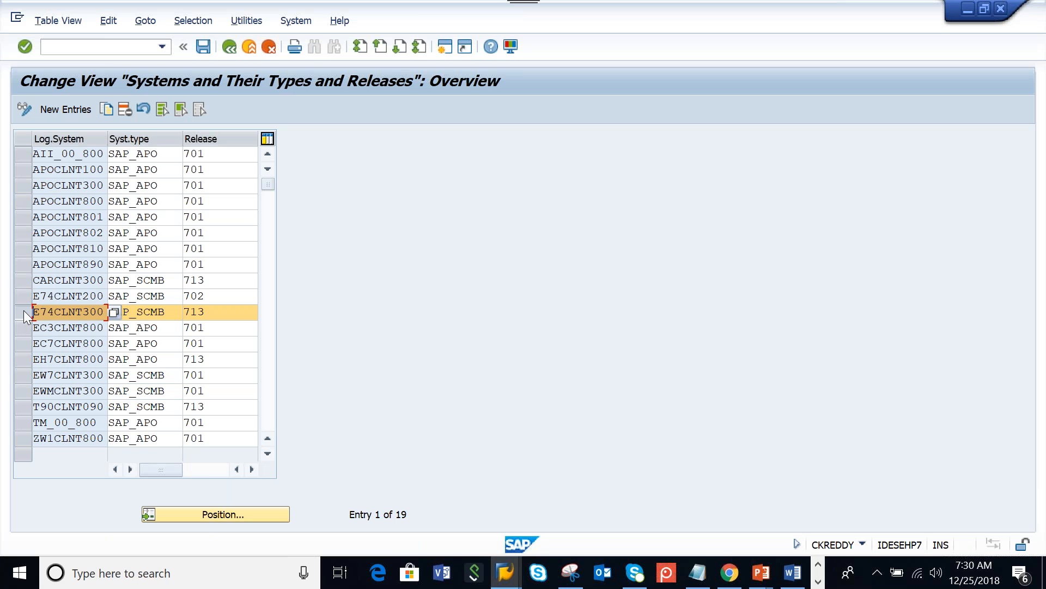
{"action": "left_click", "coordinate": [152, 311]}
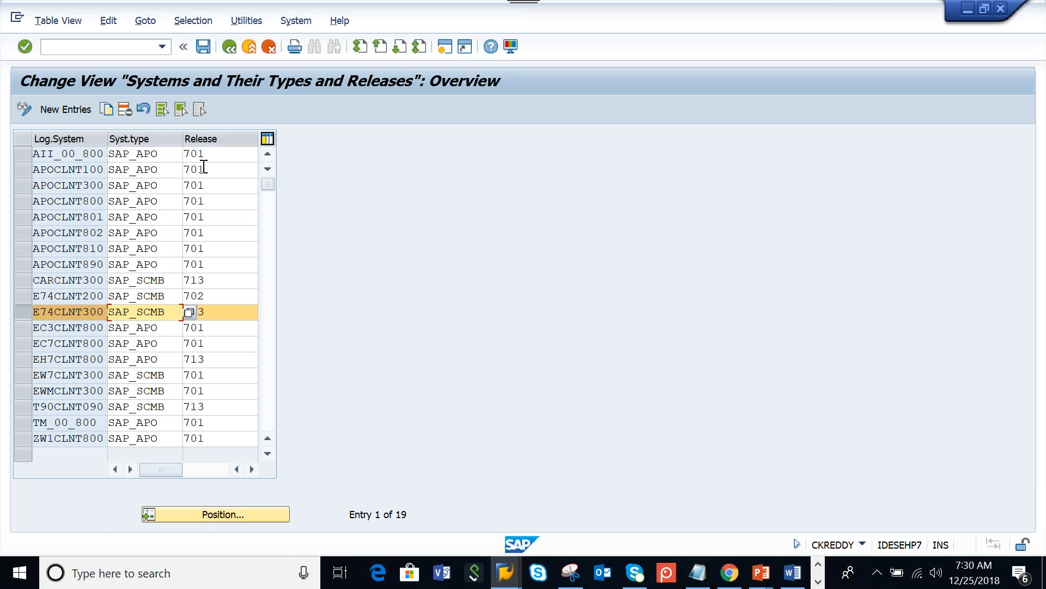
Step: Compare the system types offered for E74CLNT300, keep SAP_SCMB, check the release field and leave the table
{"action": "left_click", "coordinate": [186, 313]}
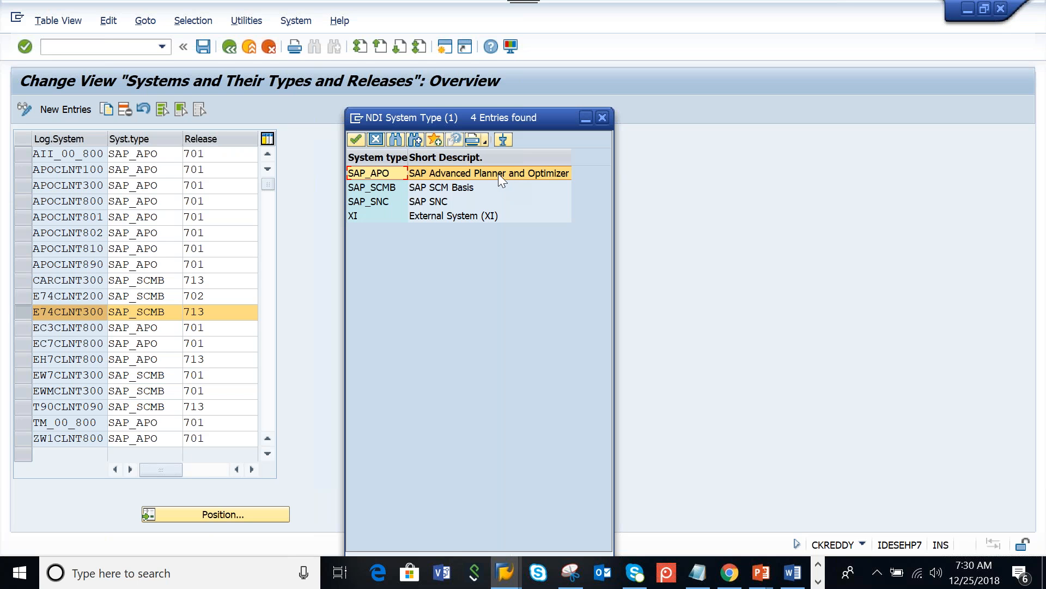
{"action": "left_click", "coordinate": [452, 188]}
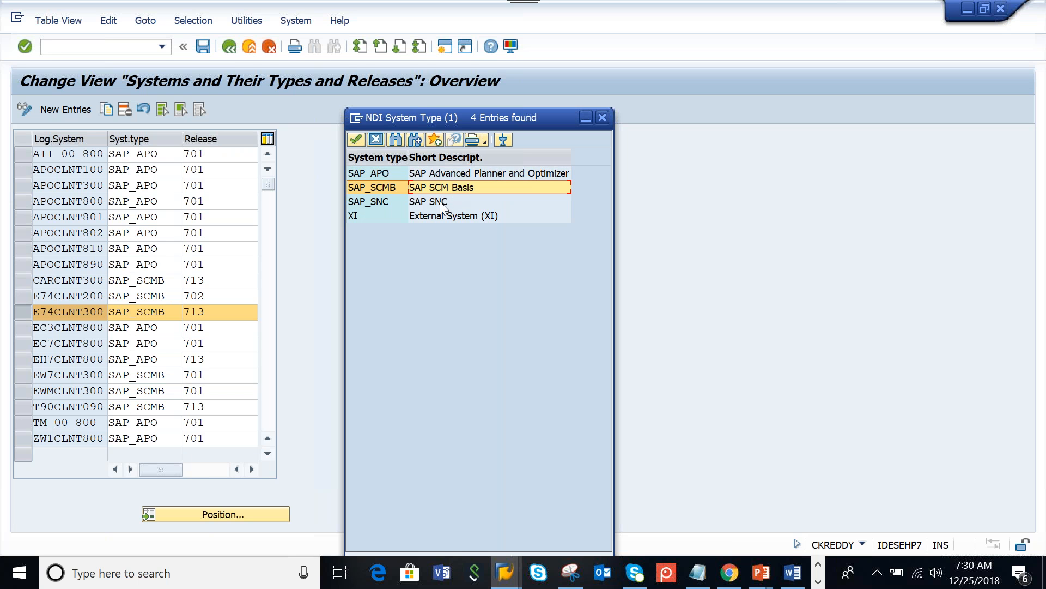
{"action": "left_click", "coordinate": [441, 203]}
{"action": "left_click", "coordinate": [437, 217]}
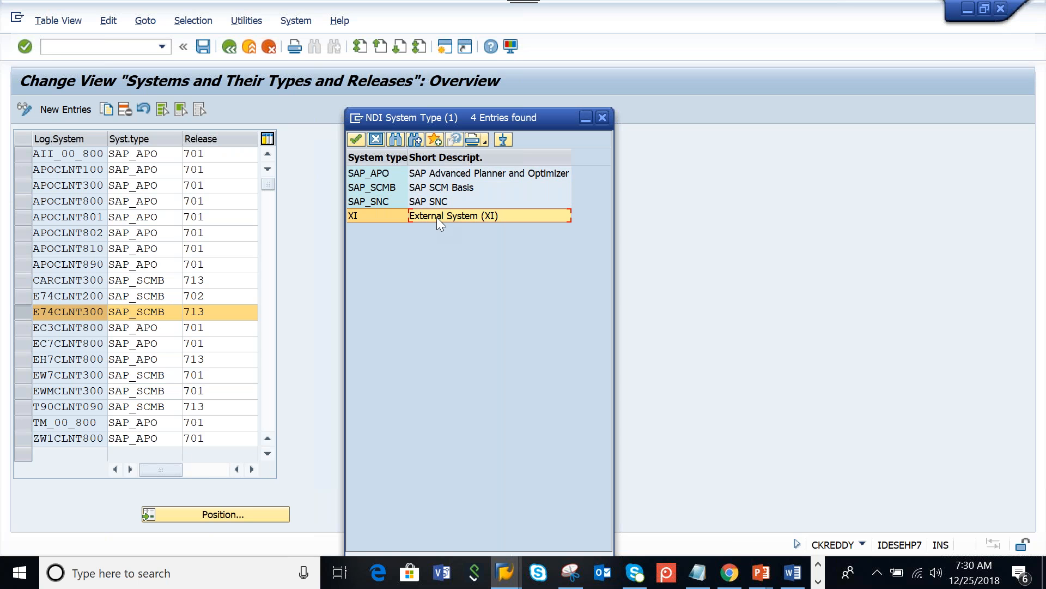
{"action": "left_click_drag", "start_coordinate": [409, 154], "coordinate": [421, 154]}
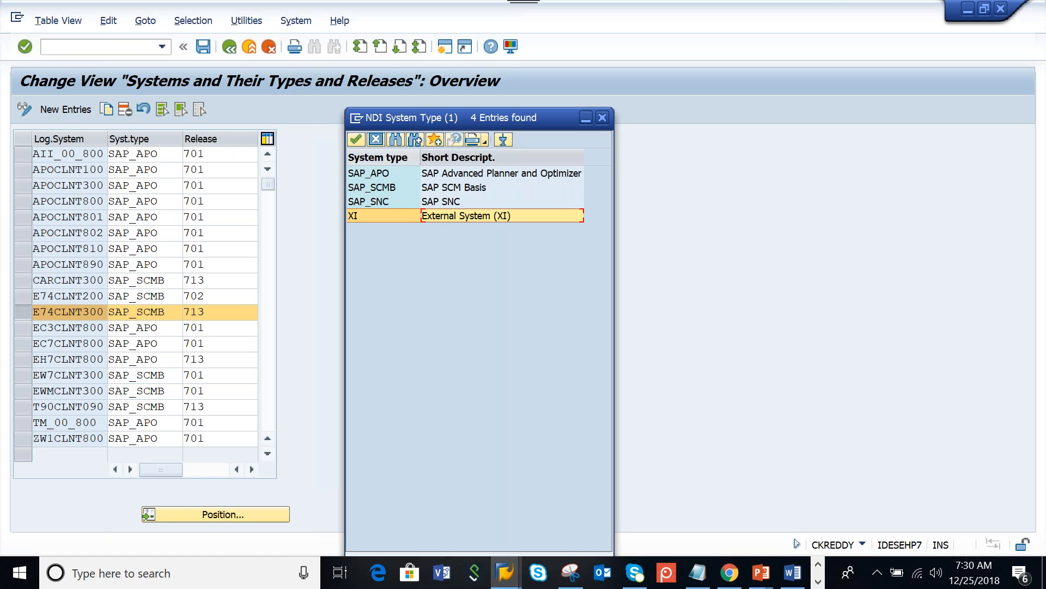
{"action": "left_click", "coordinate": [440, 203]}
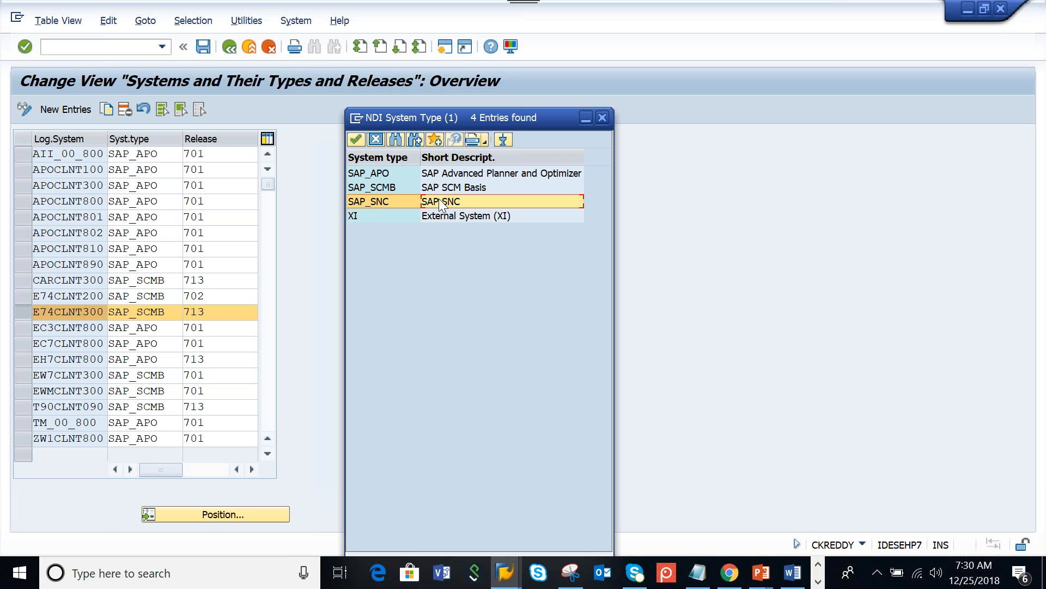
{"action": "left_click", "coordinate": [449, 217]}
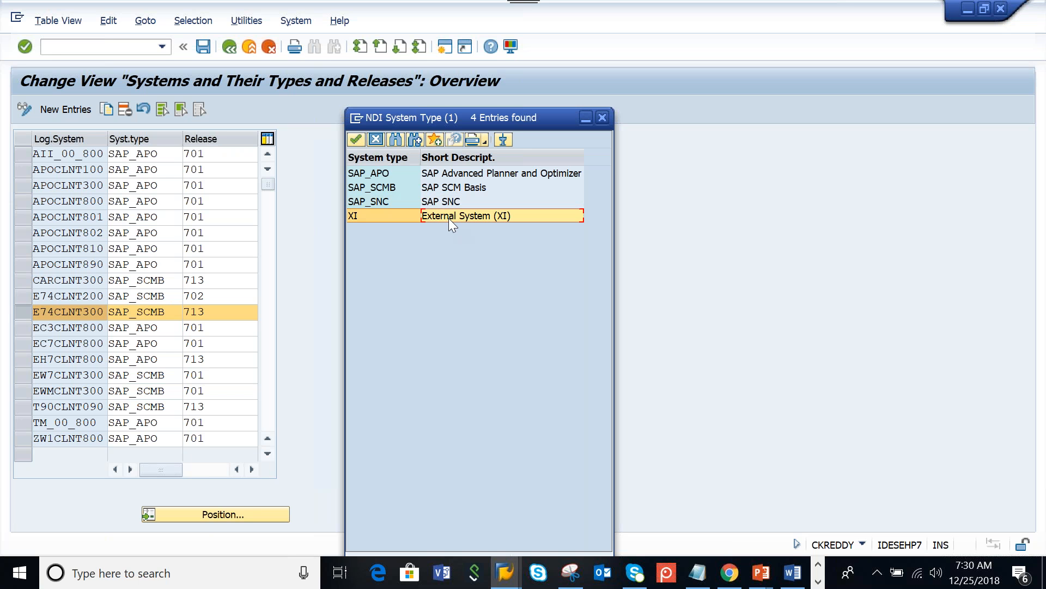
{"action": "left_click", "coordinate": [473, 173]}
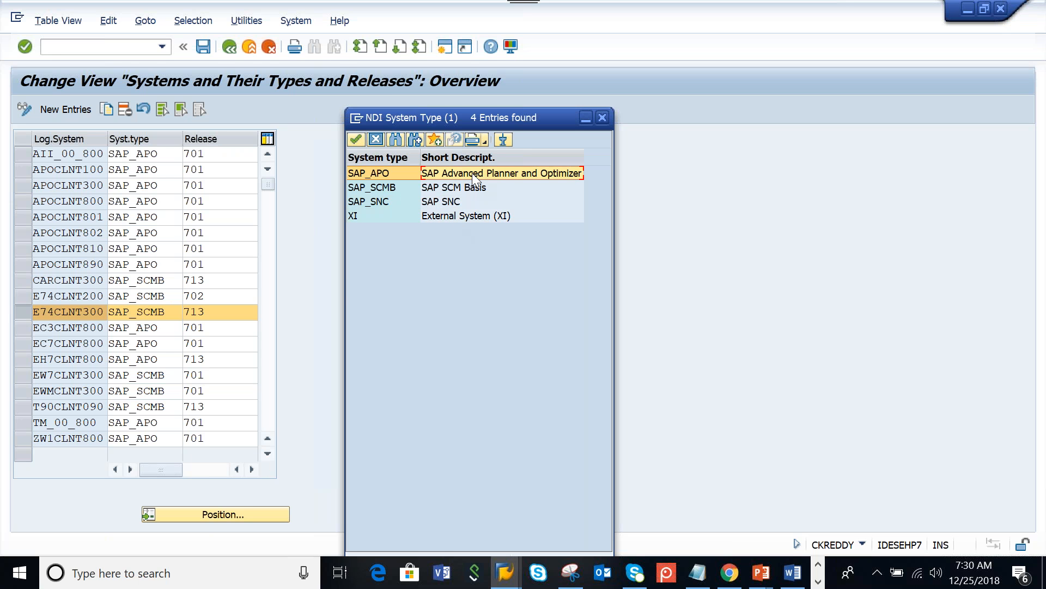
{"action": "left_click", "coordinate": [453, 186]}
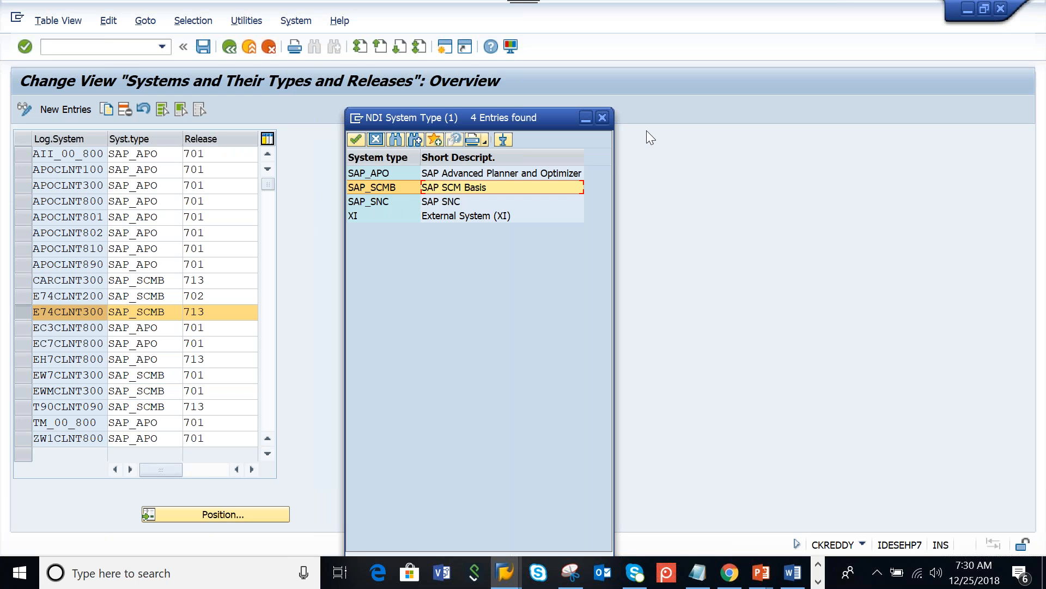
{"action": "double_click", "coordinate": [451, 172]}
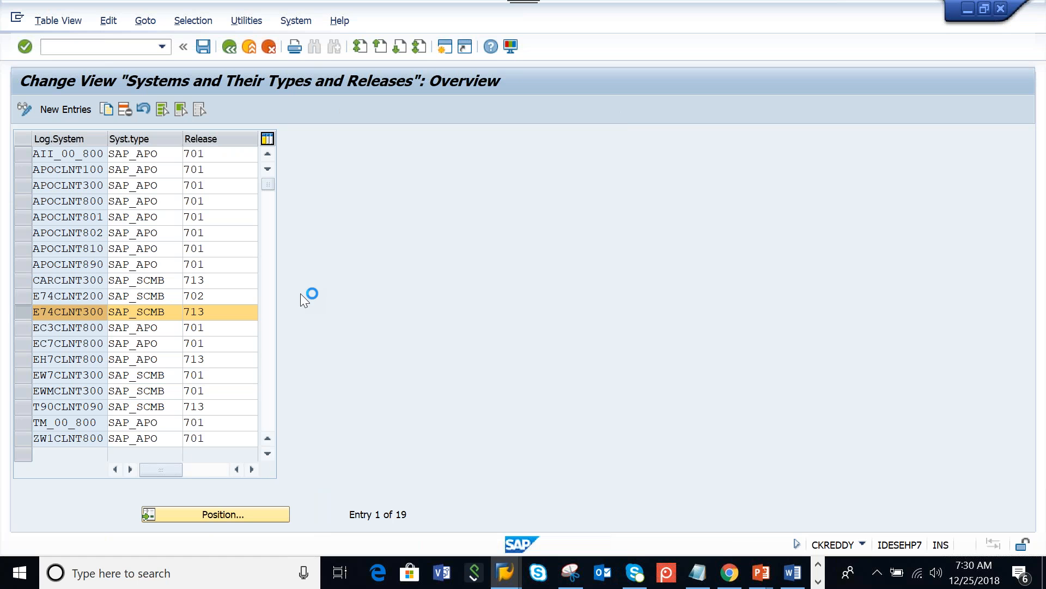
{"action": "left_click", "coordinate": [224, 311]}
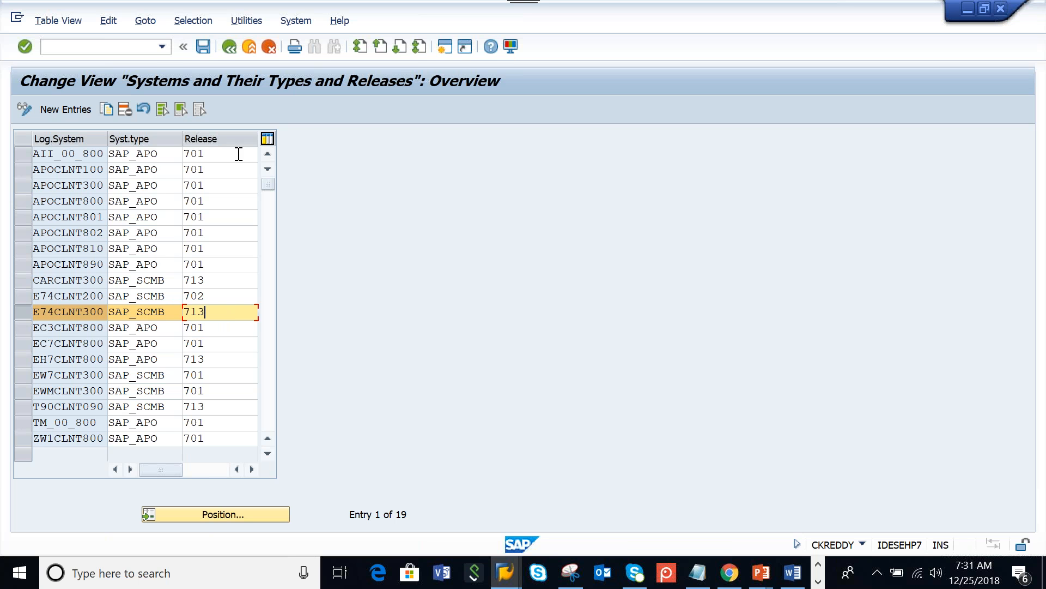
{"action": "left_click", "coordinate": [223, 51]}
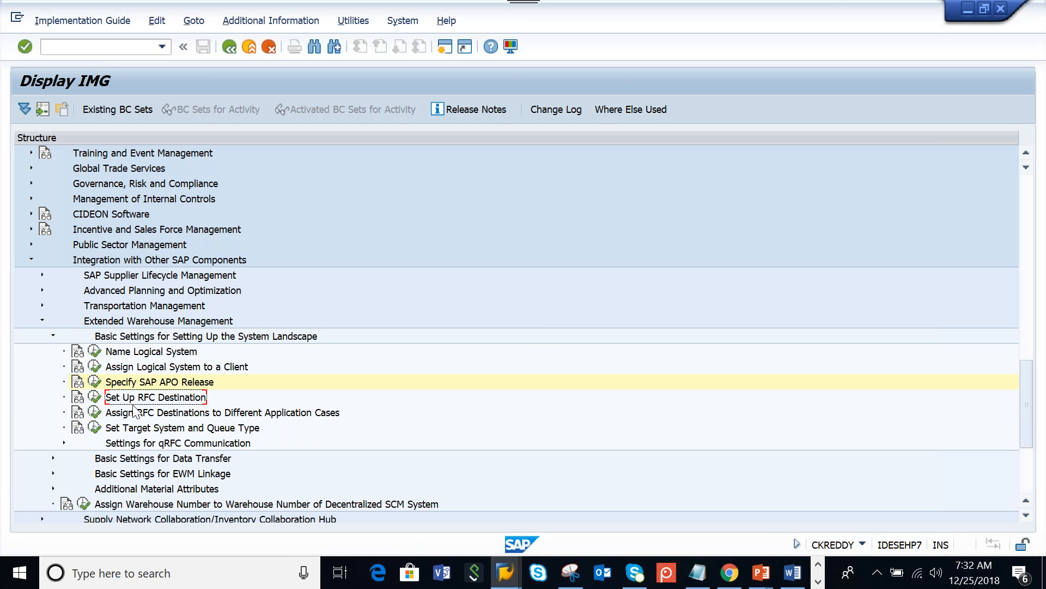
Step: Reopen Specify SAP APO Release, accept the notice, and delete the rows of logical systems E74CLNT300 and EH7CLNT800
{"action": "left_click", "coordinate": [95, 382]}
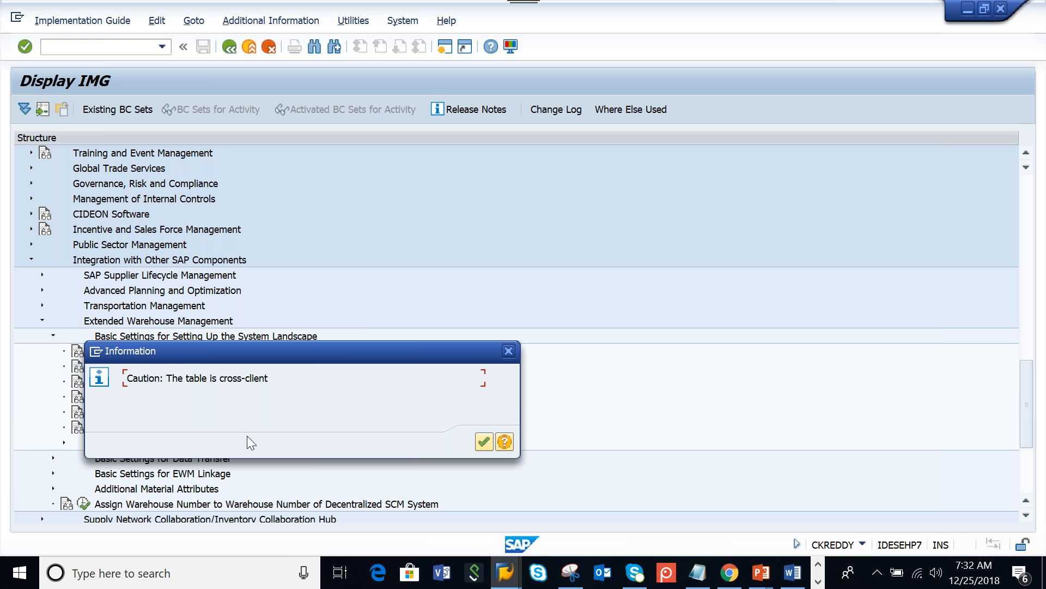
{"action": "key", "text": "Return"}
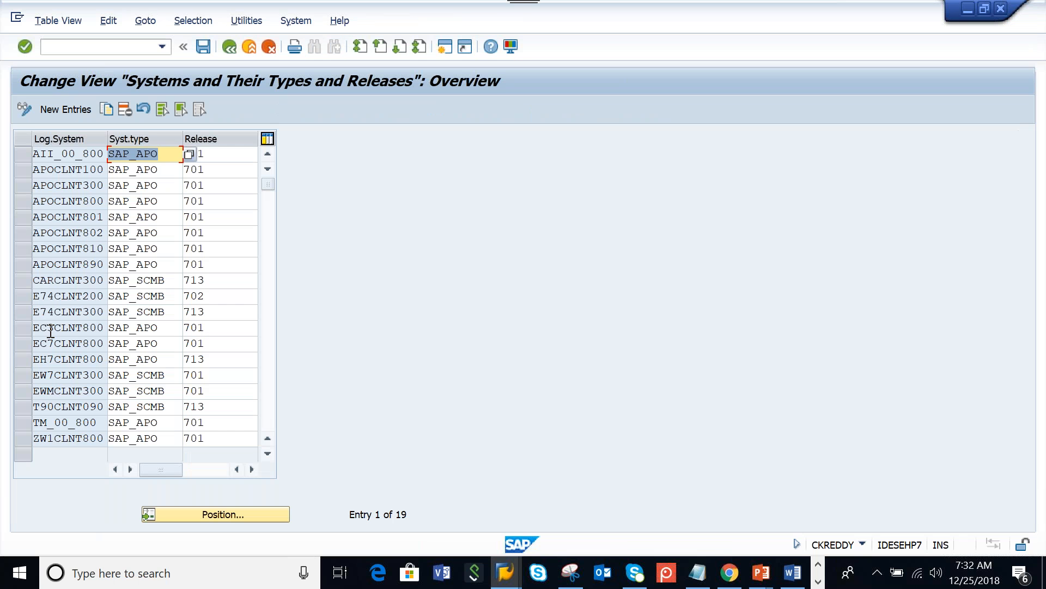
{"action": "left_click", "coordinate": [158, 311]}
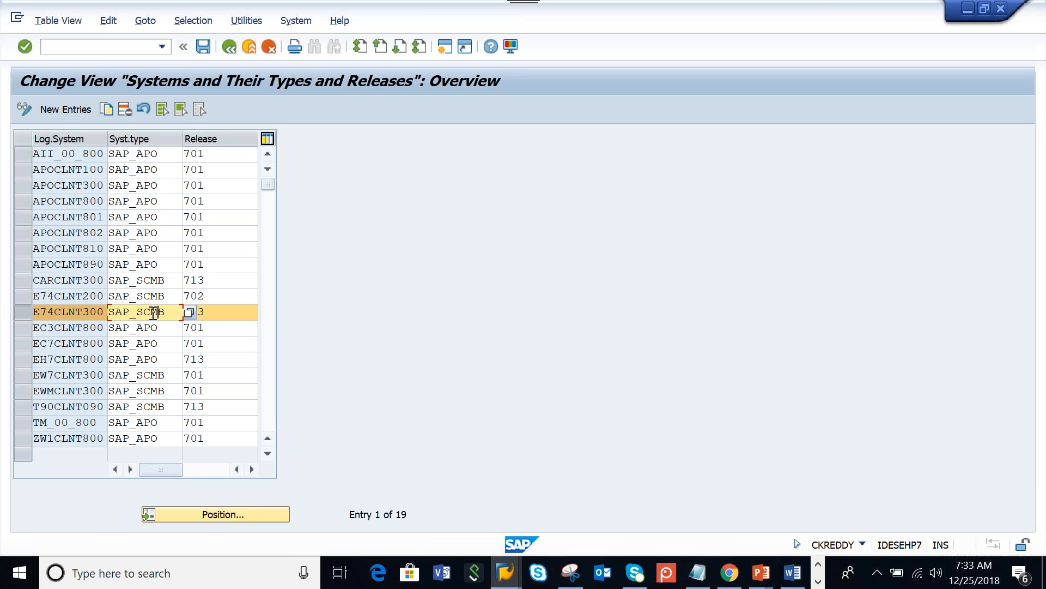
{"action": "left_click", "coordinate": [172, 361]}
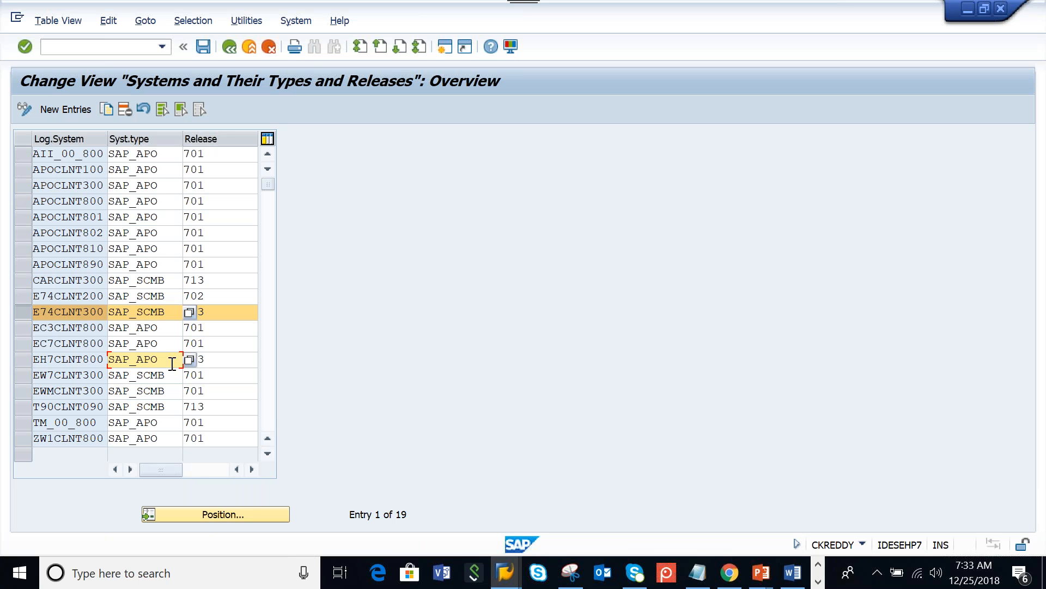
{"action": "left_click", "coordinate": [24, 361]}
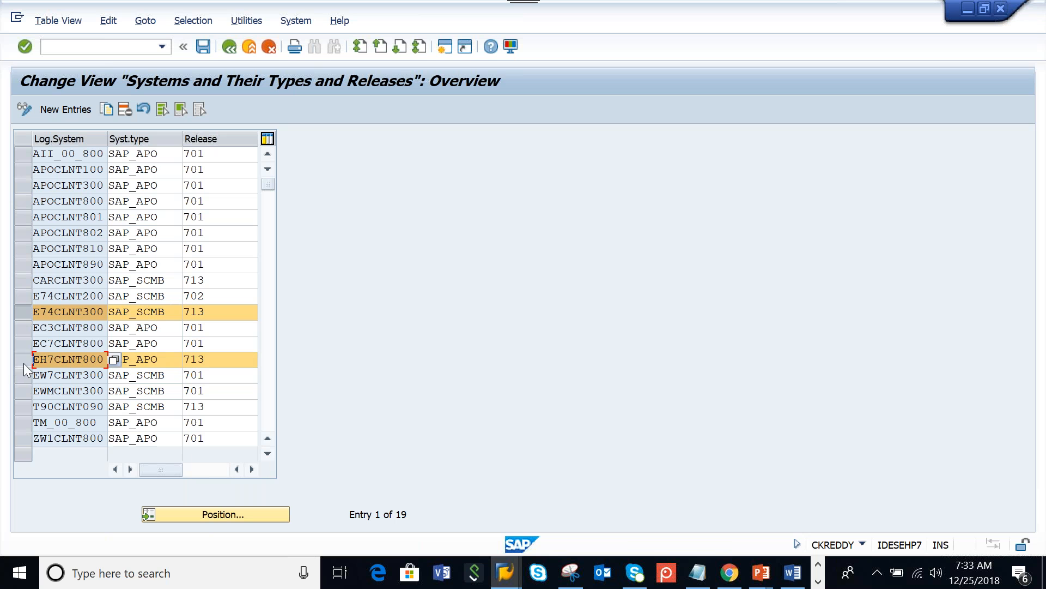
{"action": "left_click", "coordinate": [124, 110]}
{"action": "key", "text": "shift+F2"}
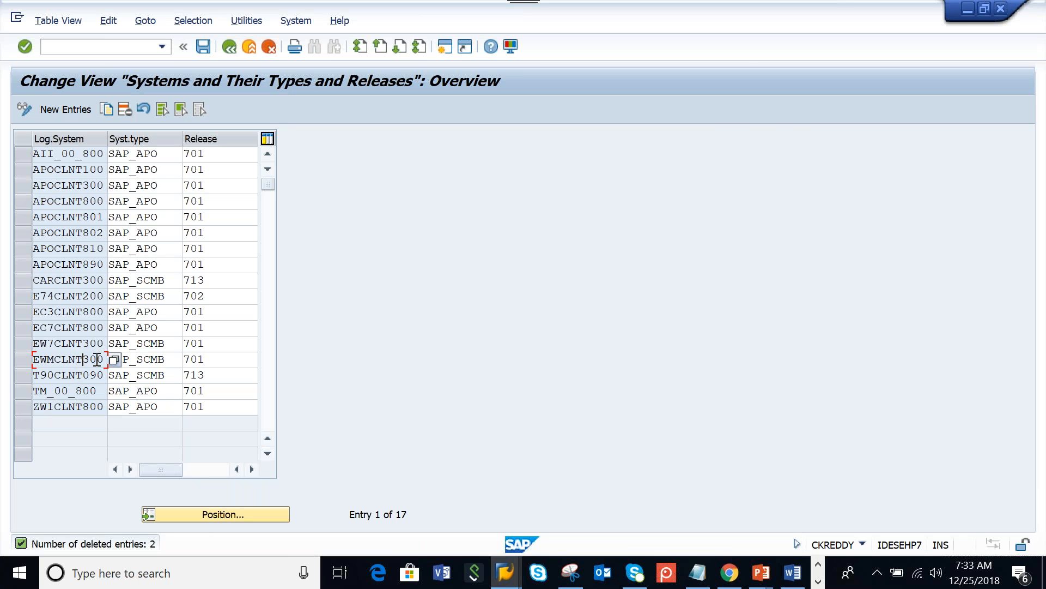
Step: Check the ERP and EWM logical system names noted in the Word document and return to SAP
{"action": "left_click", "coordinate": [792, 572]}
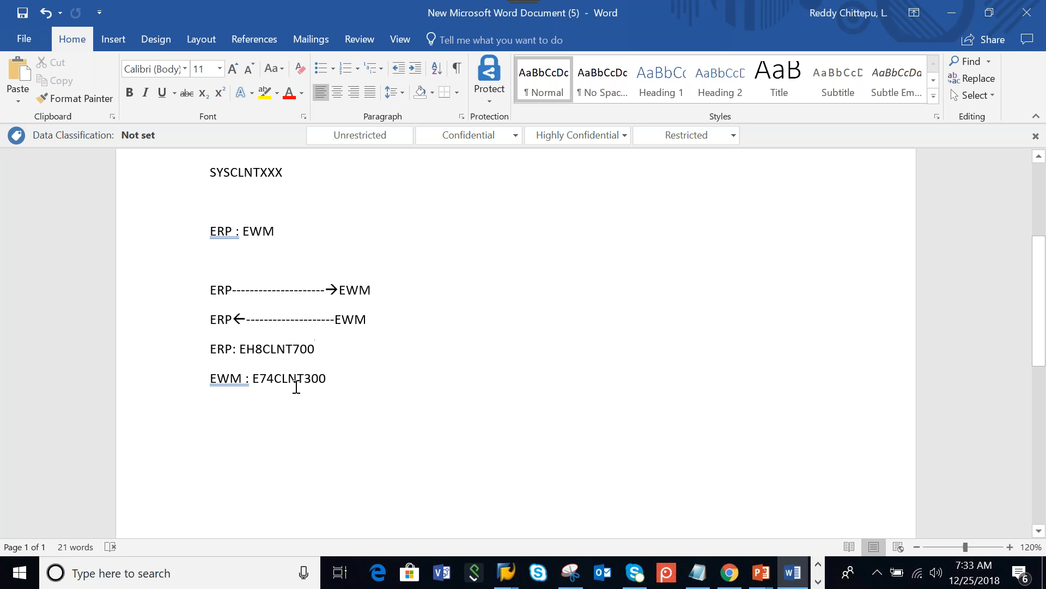
{"action": "key", "text": "alt+Tab"}
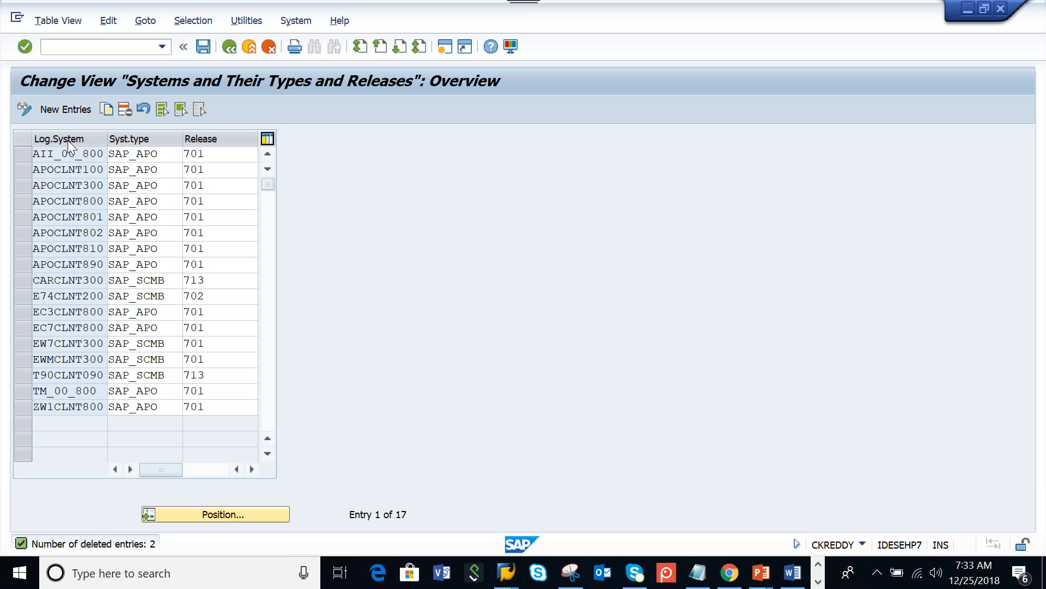
{"action": "key", "text": "F5"}
{"action": "key", "text": "Return"}
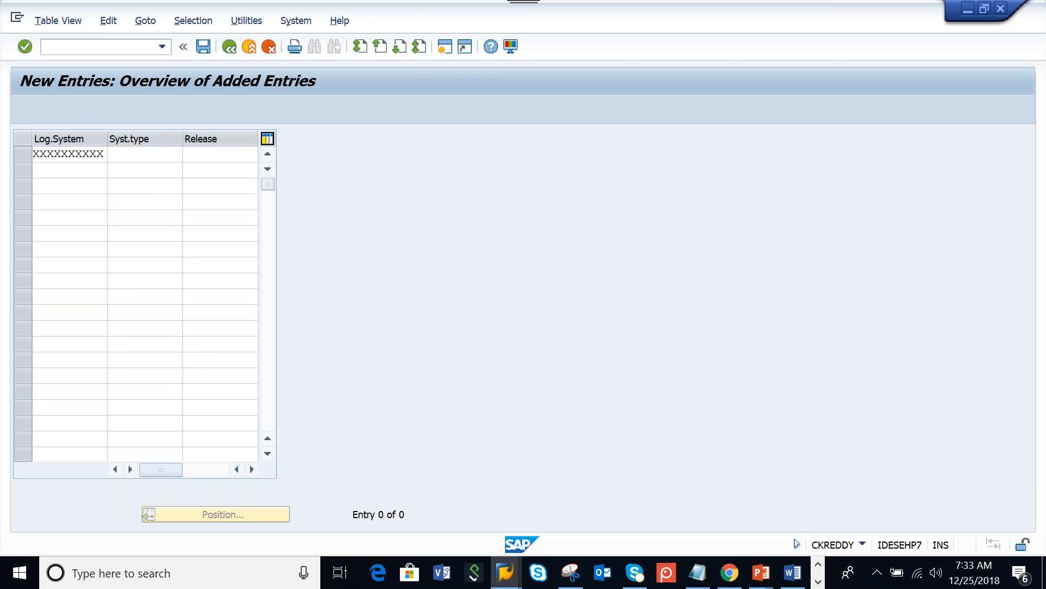
{"action": "left_click", "coordinate": [268, 52]}
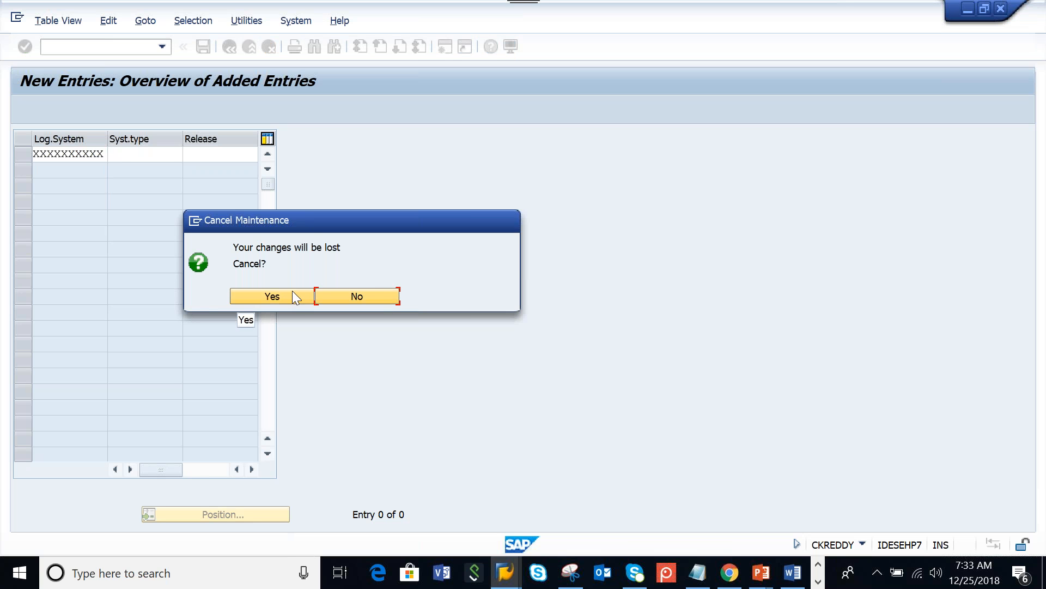
{"action": "left_click", "coordinate": [288, 294]}
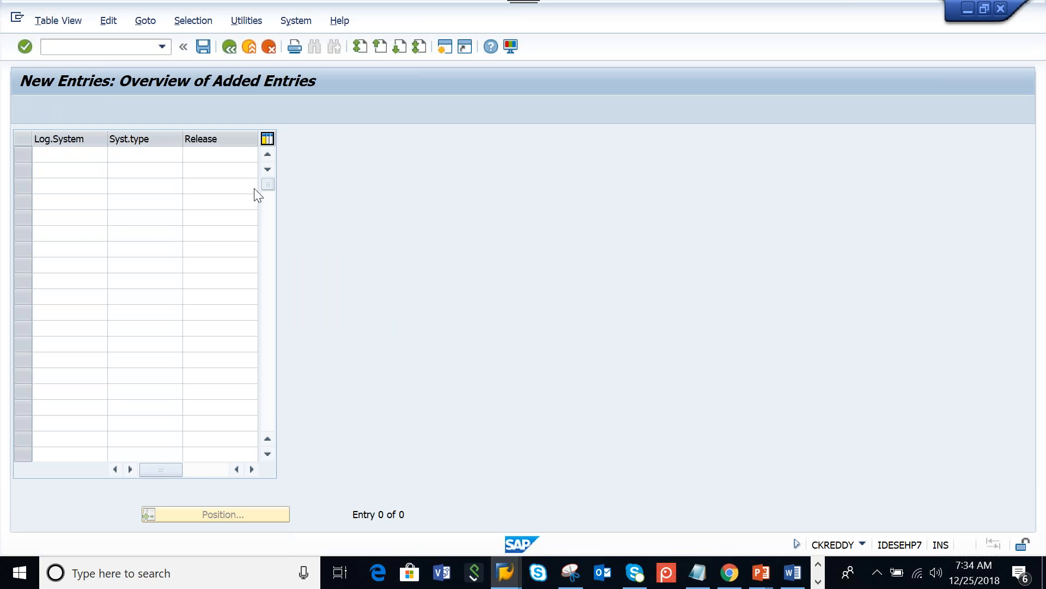
Step: Return to the IMG structure and select the Set Up RFC Destination activity
{"action": "left_click", "coordinate": [229, 47]}
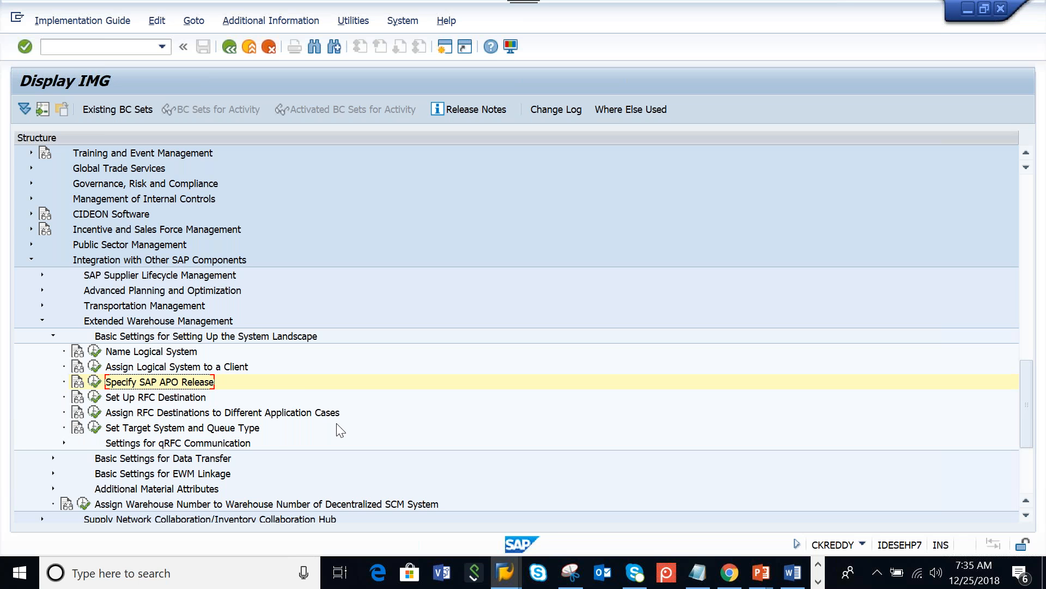
{"action": "left_click", "coordinate": [171, 398]}
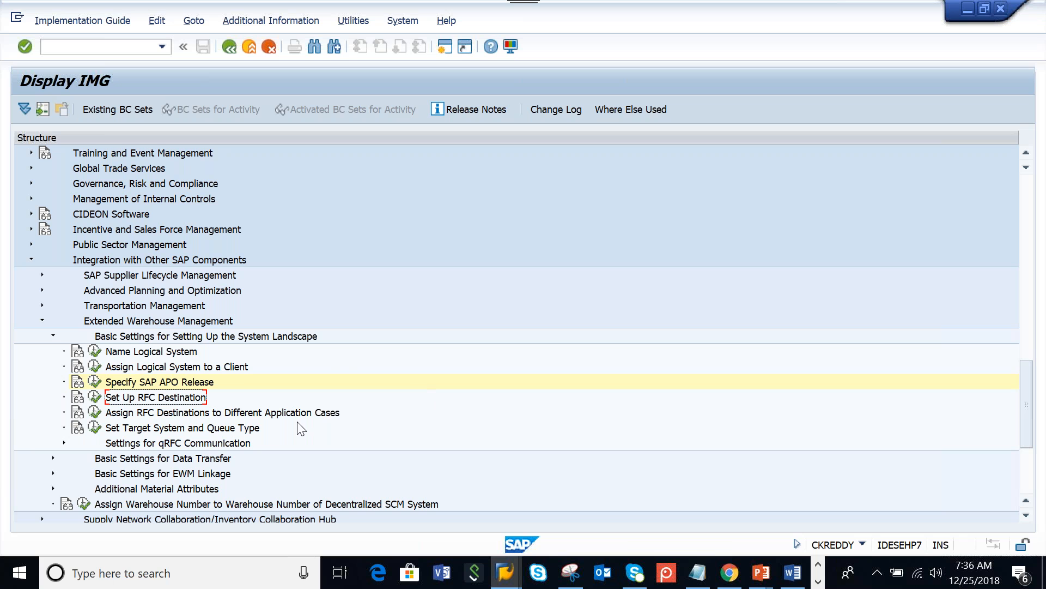
Step: Review the Deployment Options of SAP EWM slide in the new demo presentation, return to SAP and select the Set Up RFC Destination activity
{"action": "left_click", "coordinate": [768, 581]}
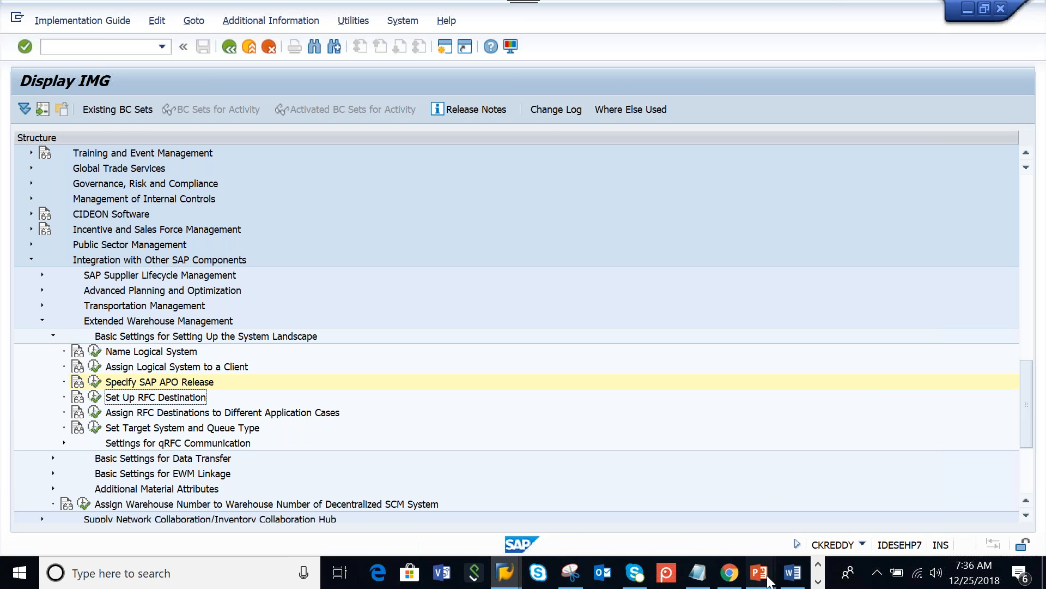
{"action": "left_click", "coordinate": [762, 577]}
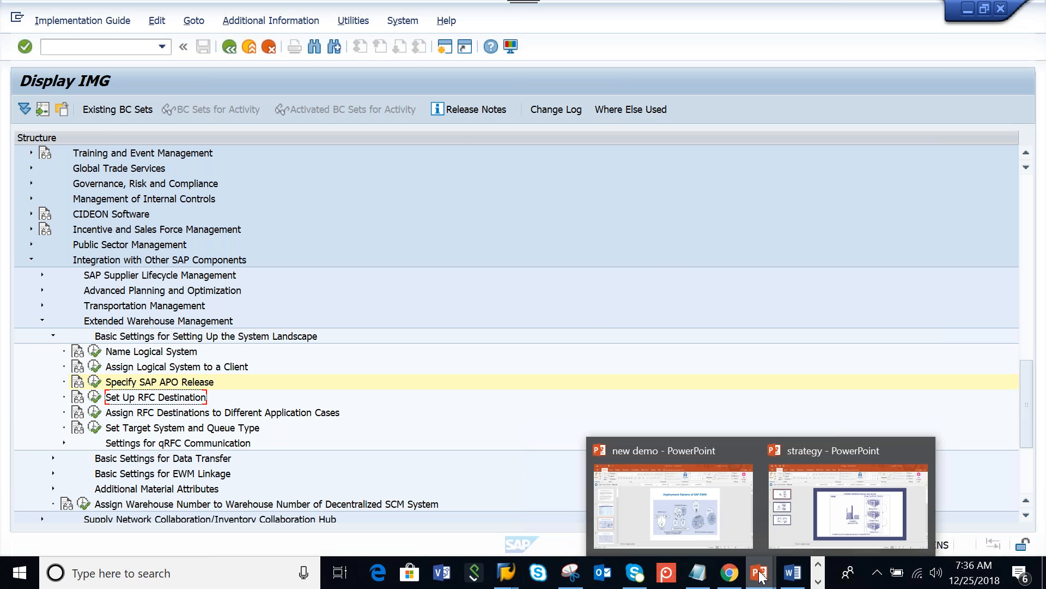
{"action": "left_click", "coordinate": [698, 490]}
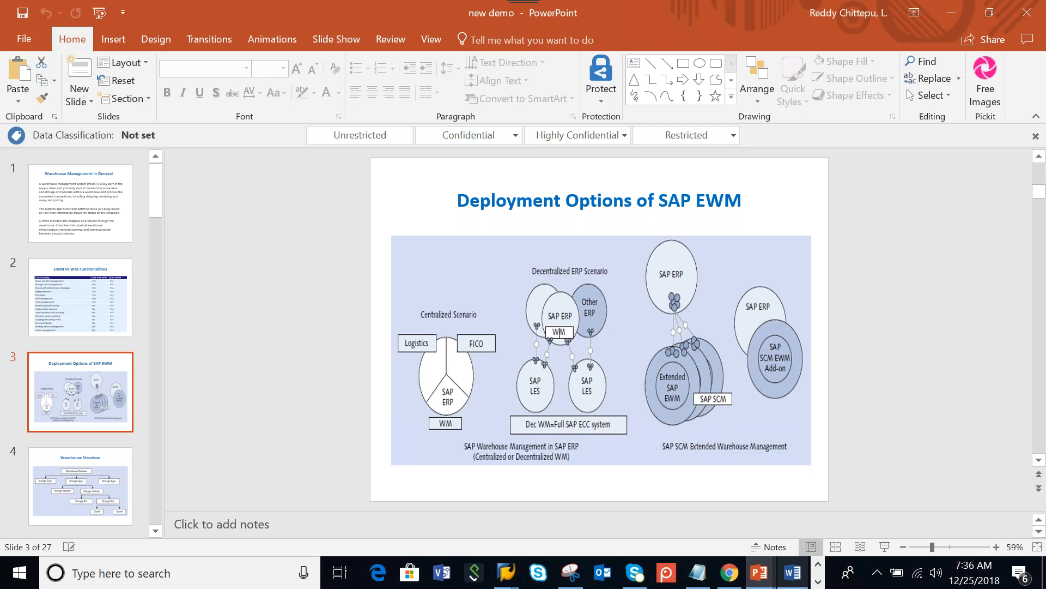
{"action": "left_click", "coordinate": [505, 572]}
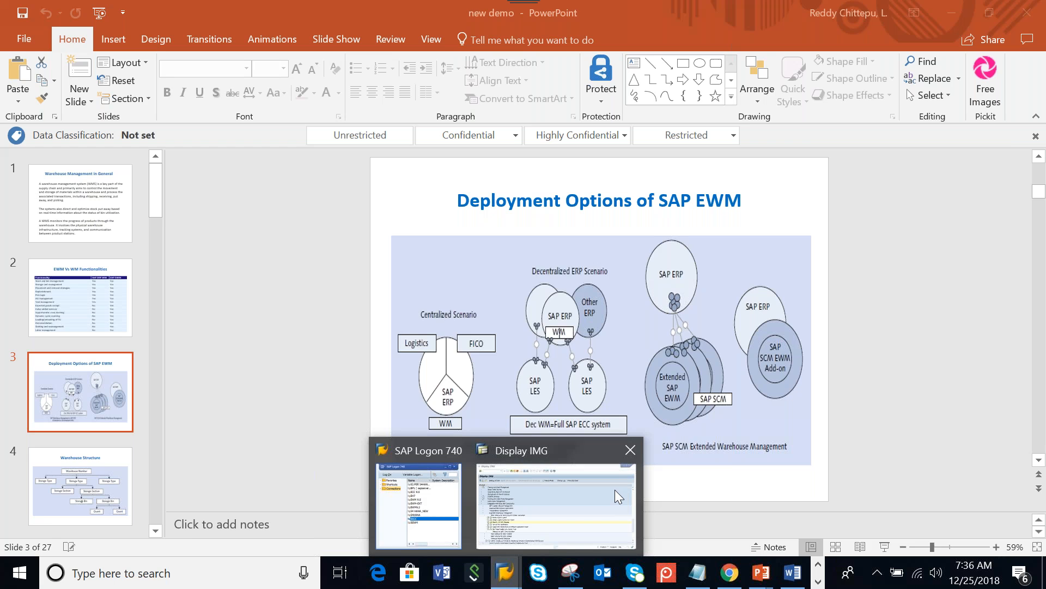
{"action": "left_click", "coordinate": [615, 490]}
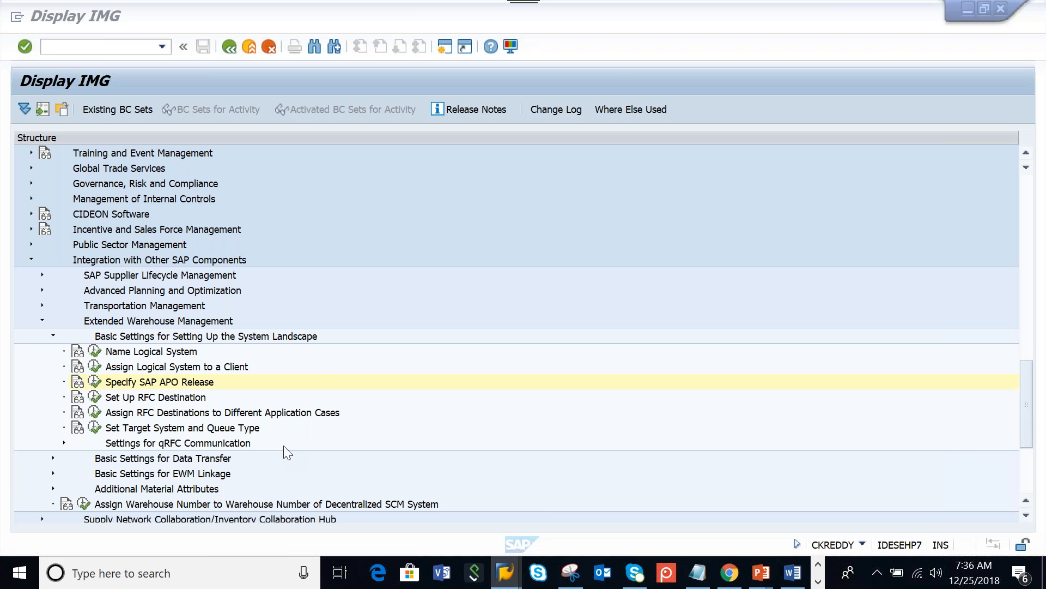
{"action": "left_click", "coordinate": [154, 398]}
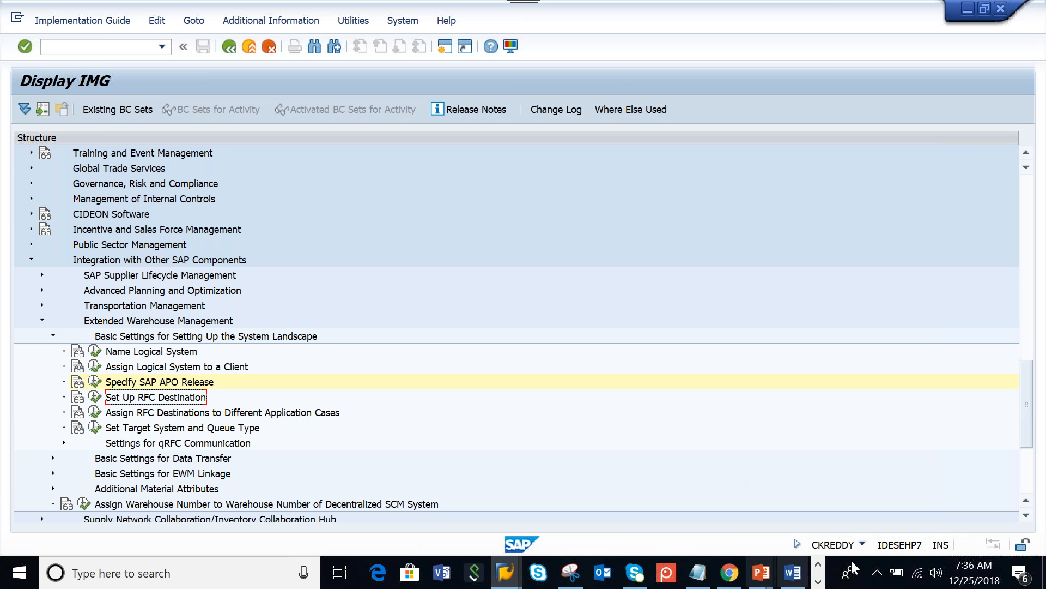
Step: Switch to the Word document and add the note "RFC : Remote function call" below the EWM logical system line
{"action": "left_click", "coordinate": [800, 579]}
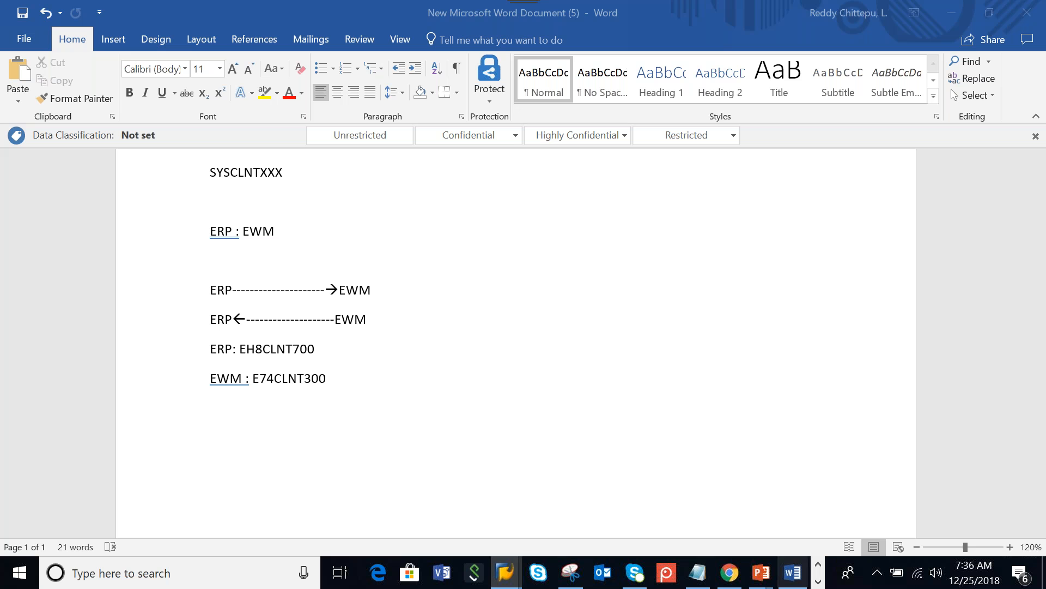
{"action": "left_click", "coordinate": [343, 378]}
{"action": "key", "text": "Return"}
{"action": "key", "text": "Return"}
{"action": "type", "text": "RFC : Remote function calls"}
{"action": "key", "text": "Return"}
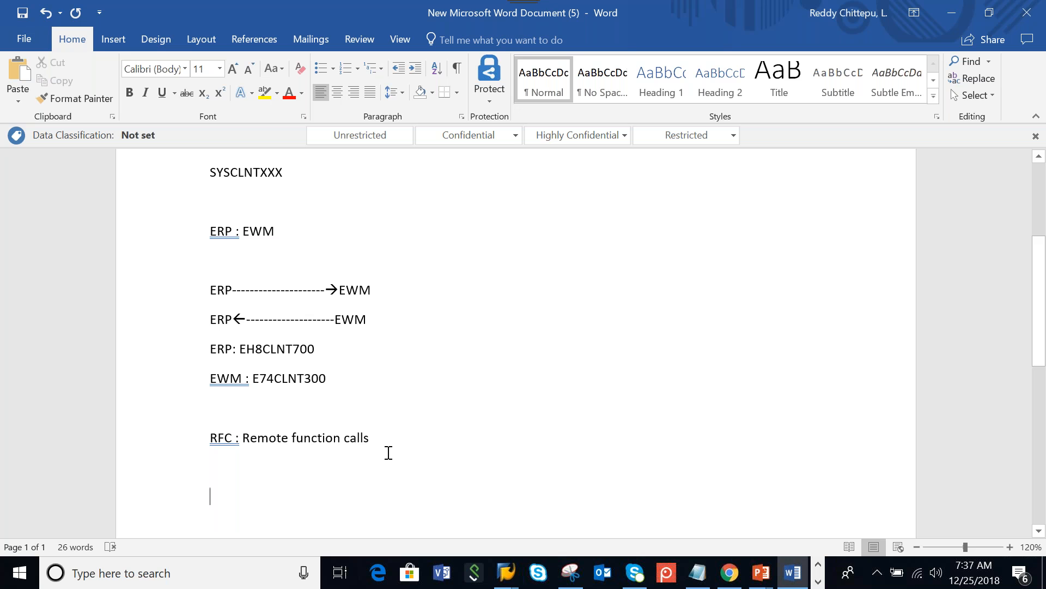
{"action": "left_click", "coordinate": [369, 439]}
{"action": "key", "text": "BackSpace"}
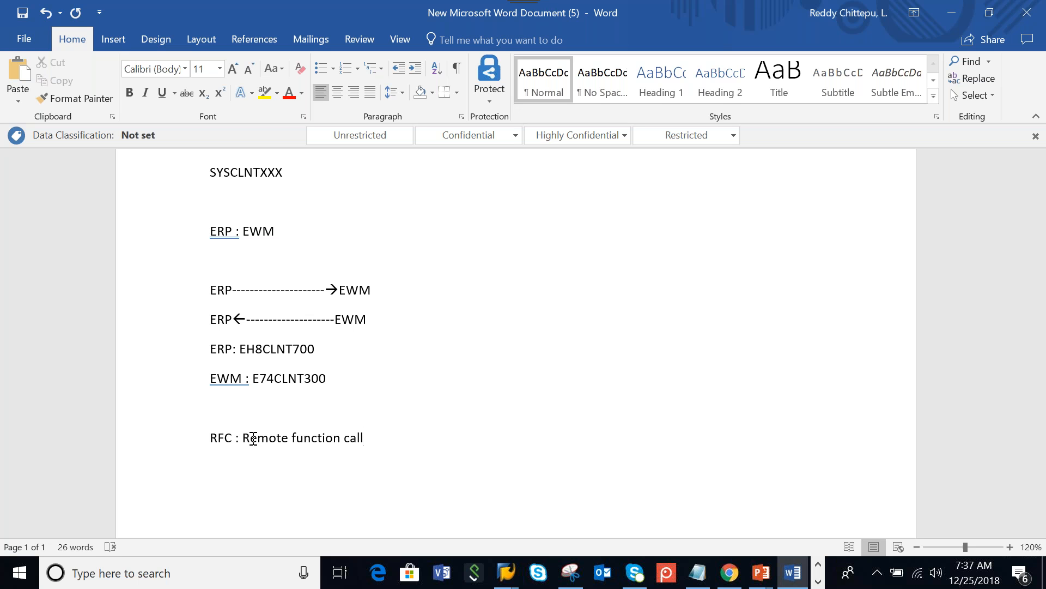
Step: Open the configuration of RFC connections in SAP, and add "Transaction : SM59" below the RFC note in the Word document
{"action": "key", "text": "alt+Tab"}
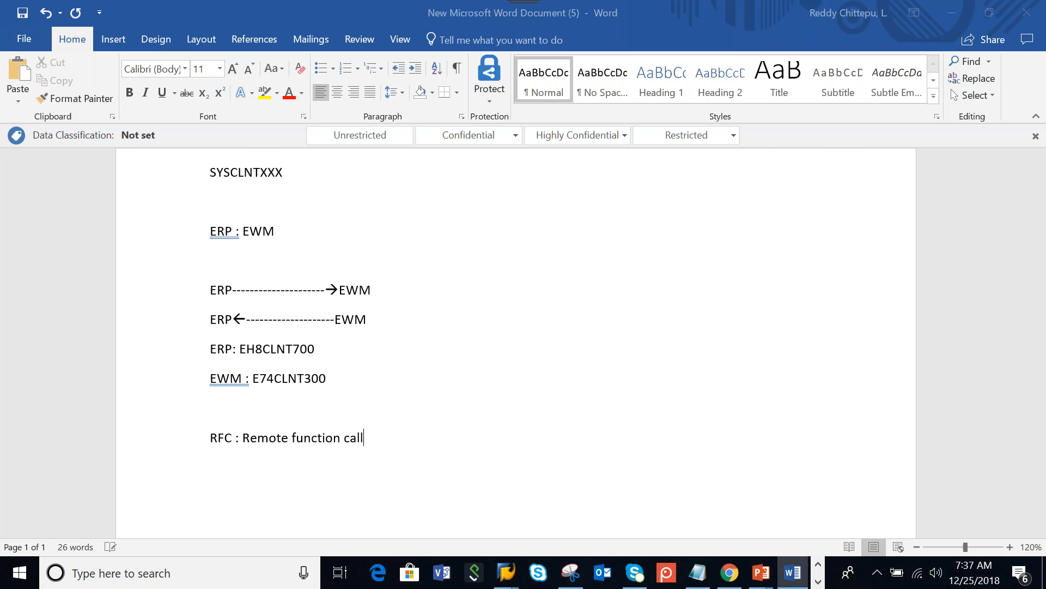
{"action": "key", "text": "alt+Tab"}
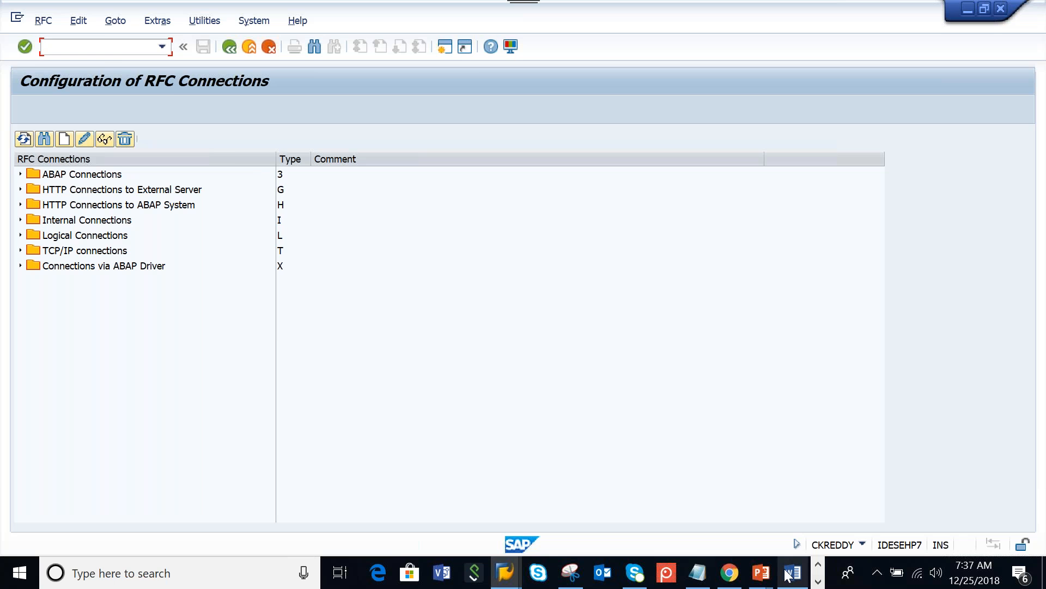
{"action": "left_click", "coordinate": [789, 574]}
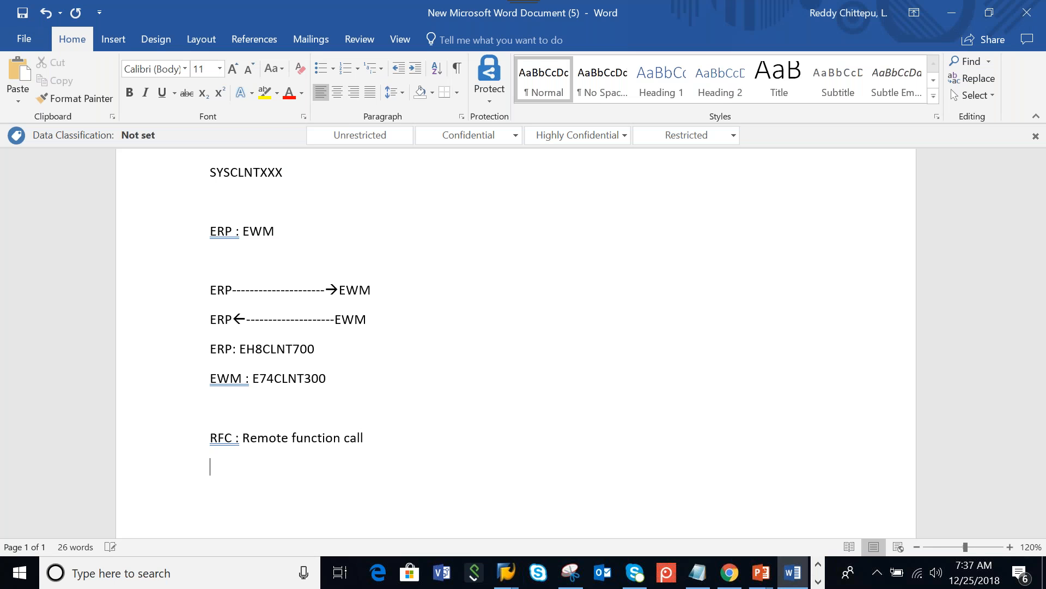
{"action": "type", "text": "SM59"}
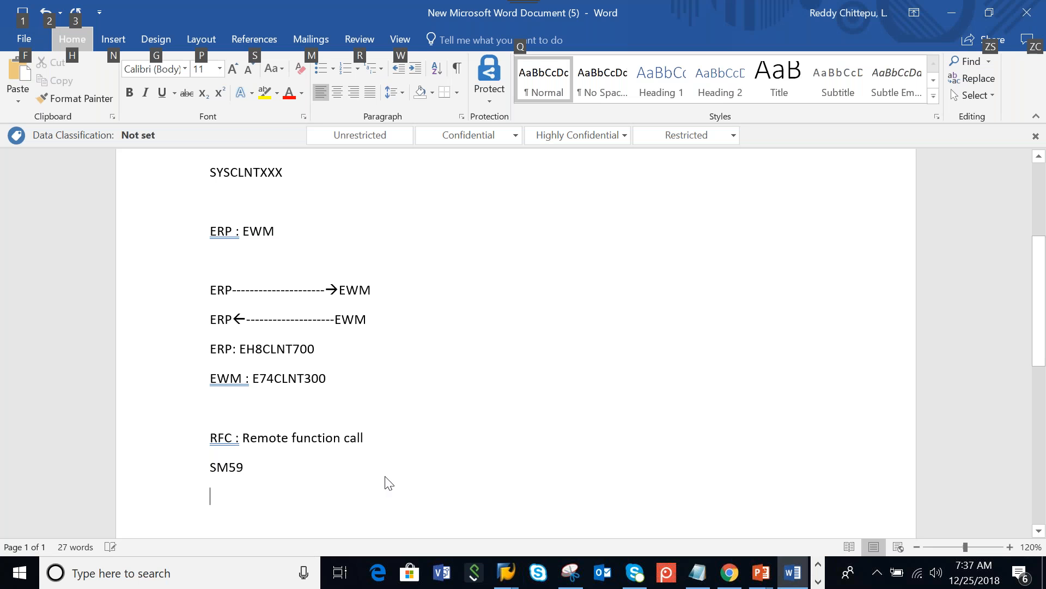
{"action": "left_click", "coordinate": [213, 464]}
{"action": "type", "text": "Tran"}
{"action": "type", "text": "saction "}
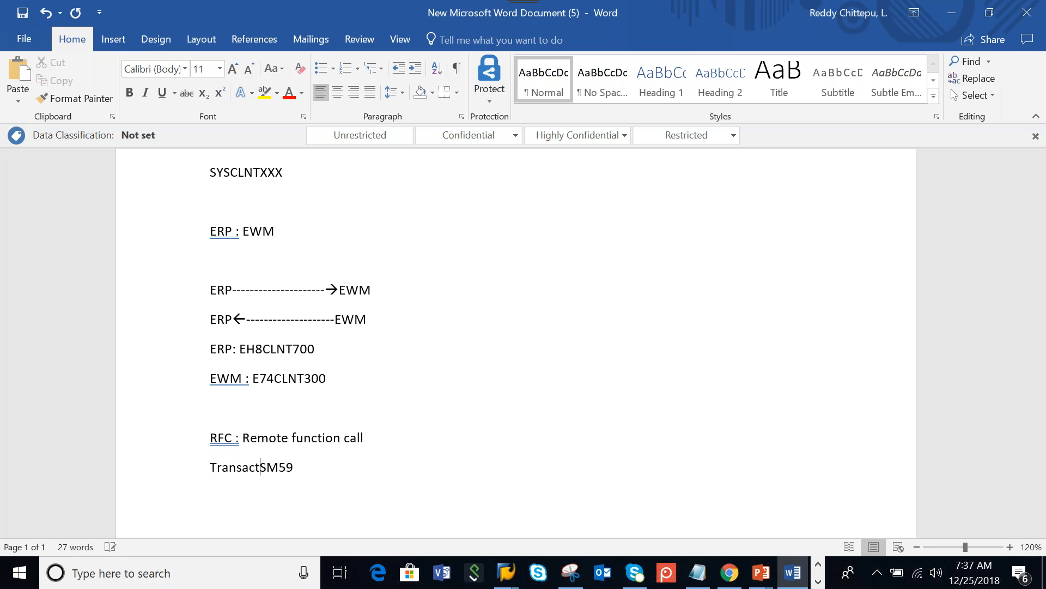
{"action": "type", "text": ":"}
Step: Expand the ABAP connections in SAP and check the EWM logical system name E74CLNT300 in the Word document
{"action": "key", "text": "alt+Tab"}
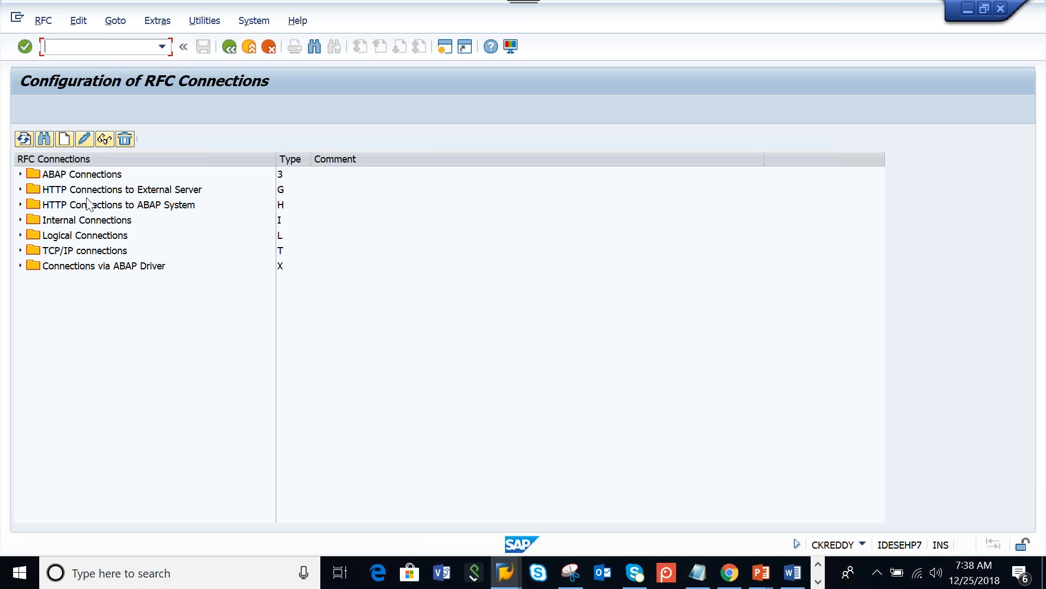
{"action": "left_click", "coordinate": [20, 174]}
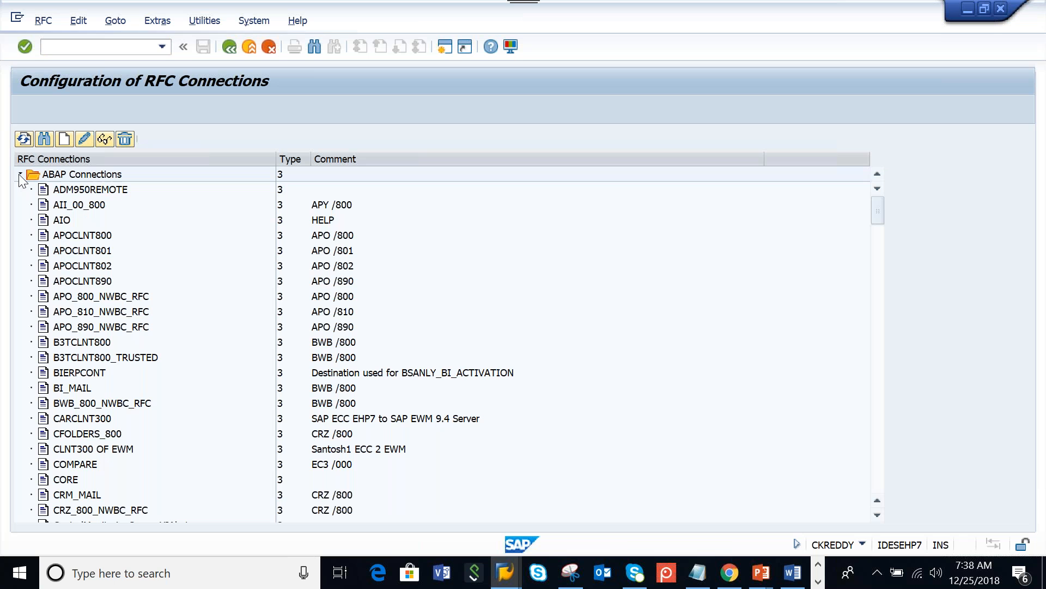
{"action": "left_click", "coordinate": [787, 579]}
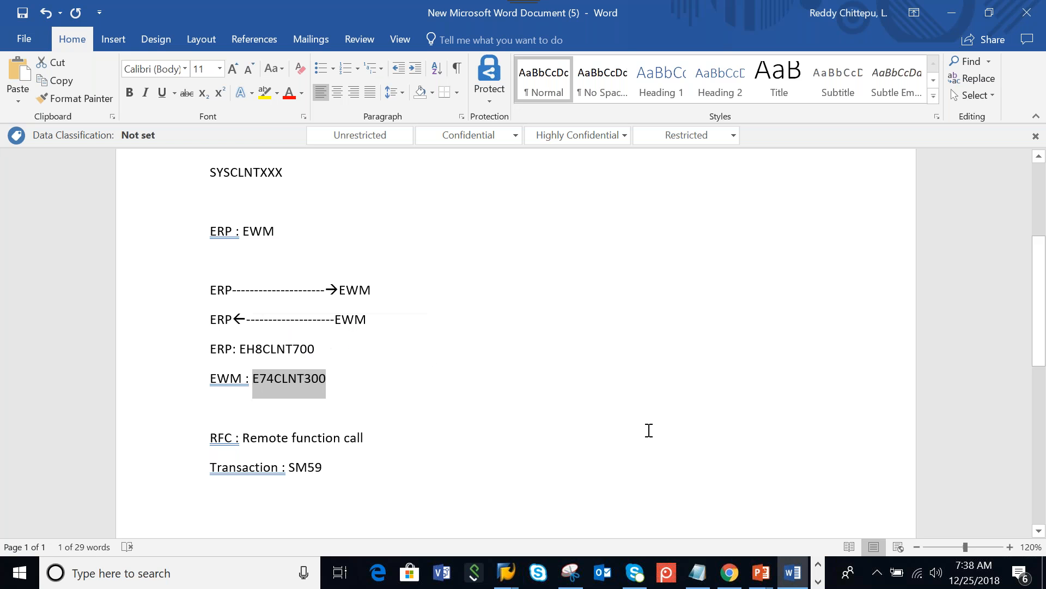
{"action": "key", "text": "alt+Tab"}
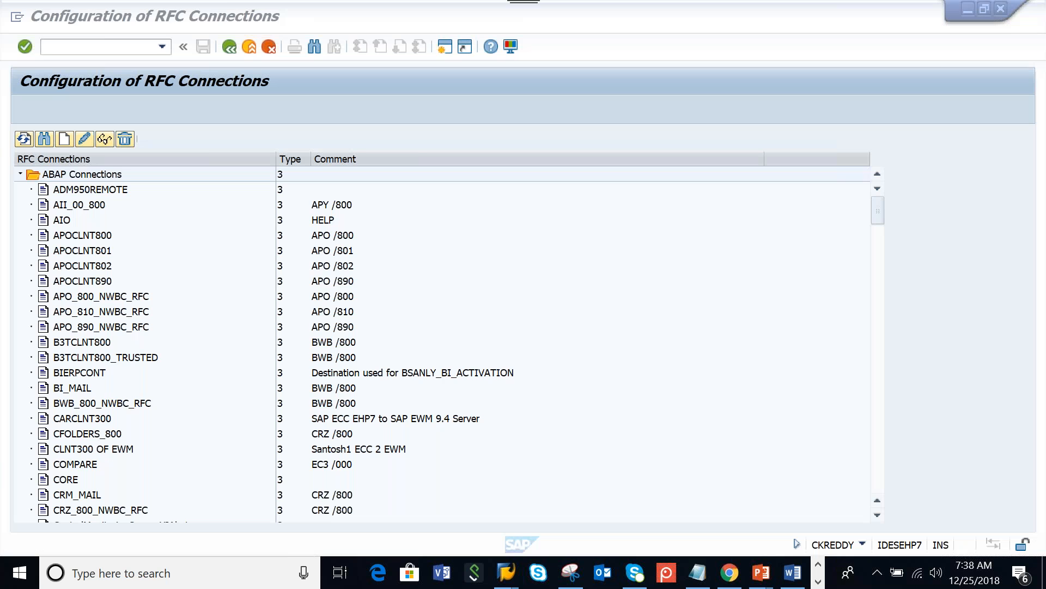
Step: Look through the list of ABAP connections for the RFC destinations between the ERP and EWM systems
{"action": "scroll", "coordinate": [216, 385], "scroll_direction": "down", "scroll_amount": 1}
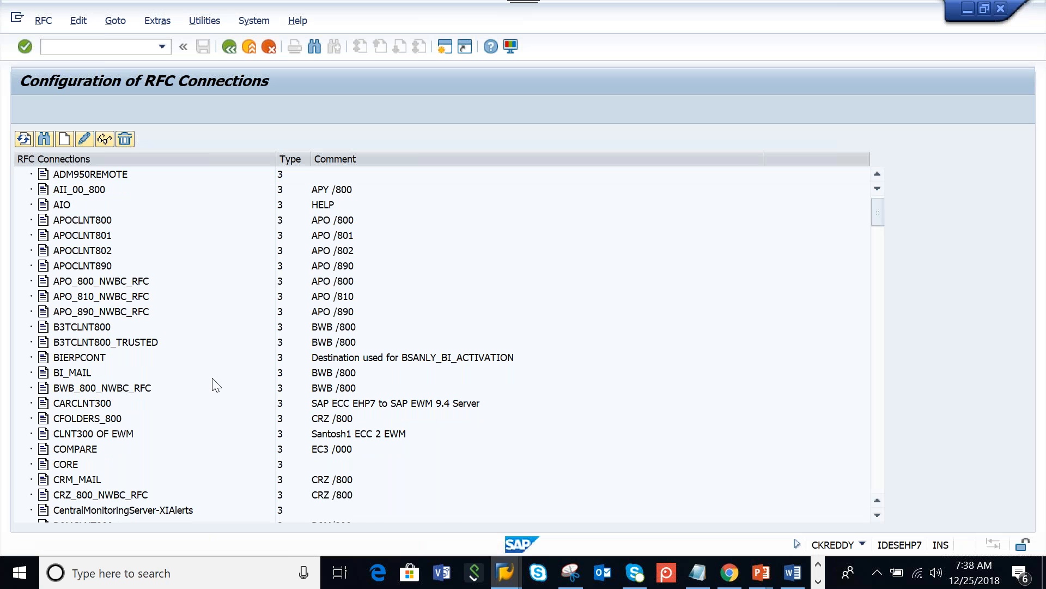
{"action": "scroll", "coordinate": [216, 385], "scroll_direction": "down", "scroll_amount": 6}
{"action": "scroll", "coordinate": [216, 391], "scroll_direction": "down", "scroll_amount": 6}
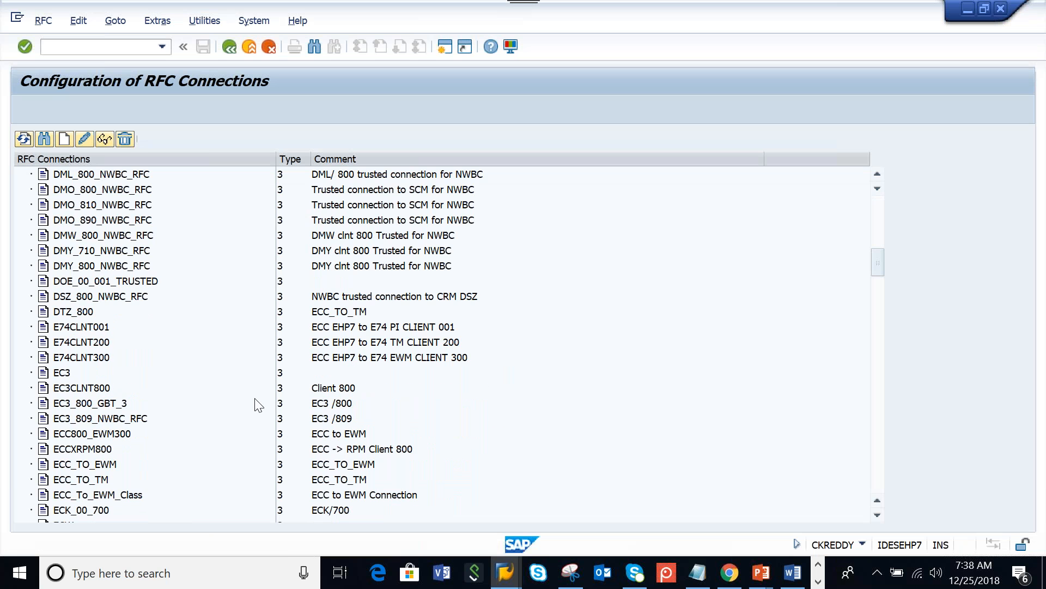
{"action": "scroll", "coordinate": [240, 404], "scroll_direction": "down", "scroll_amount": 2}
{"action": "scroll", "coordinate": [225, 404], "scroll_direction": "down", "scroll_amount": 1}
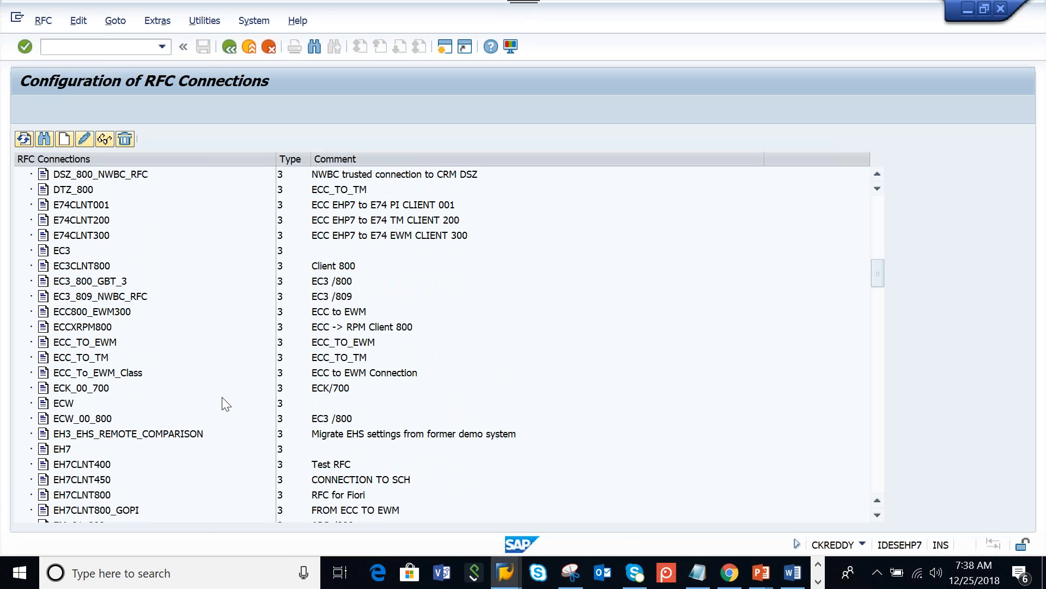
{"action": "scroll", "coordinate": [226, 403], "scroll_direction": "down", "scroll_amount": 4}
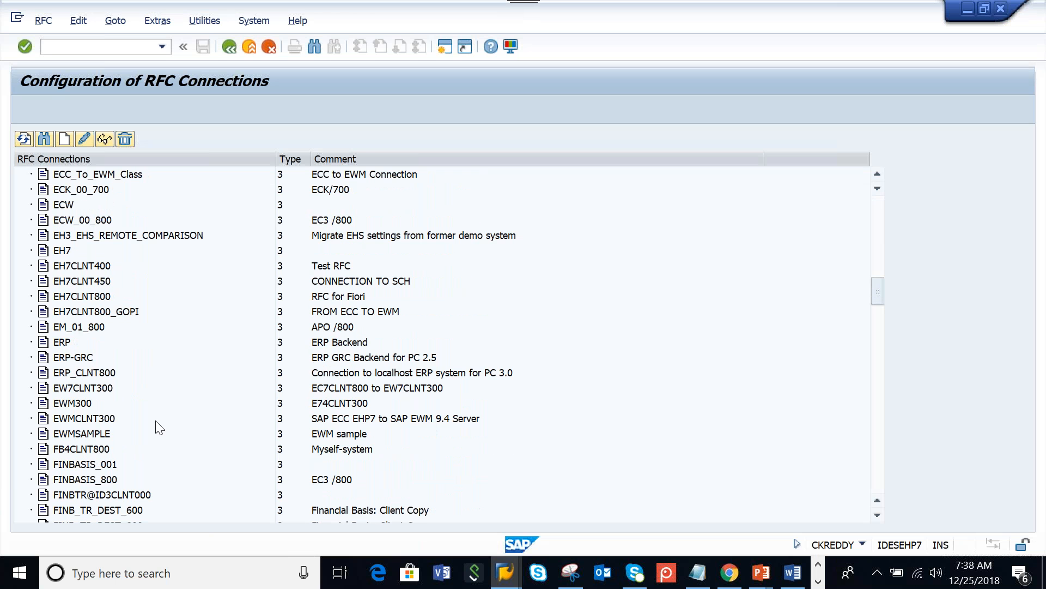
{"action": "scroll", "coordinate": [201, 421], "scroll_direction": "down", "scroll_amount": 1}
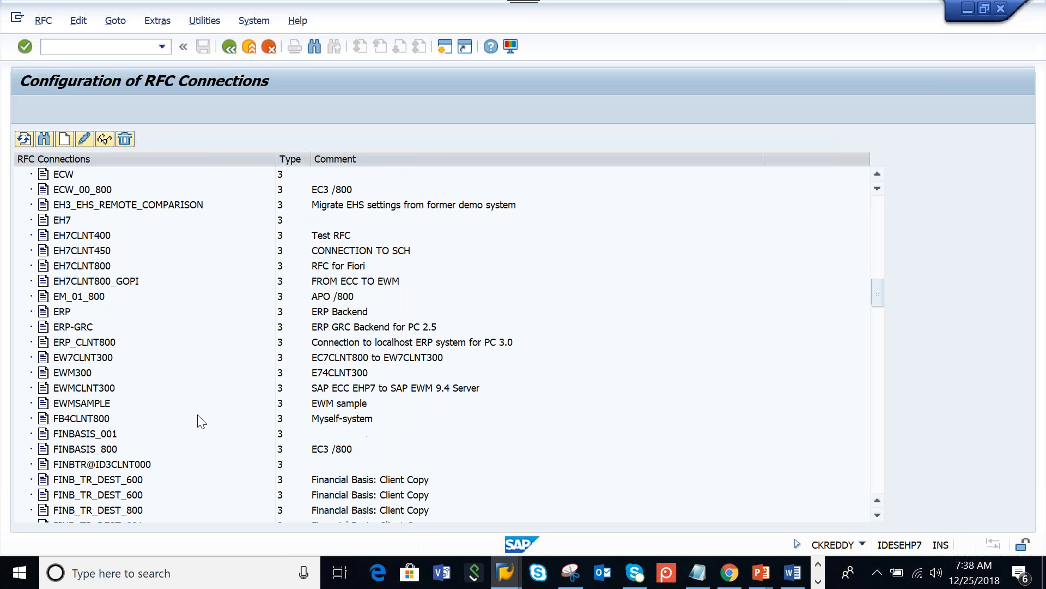
{"action": "scroll", "coordinate": [201, 421], "scroll_direction": "down", "scroll_amount": 1}
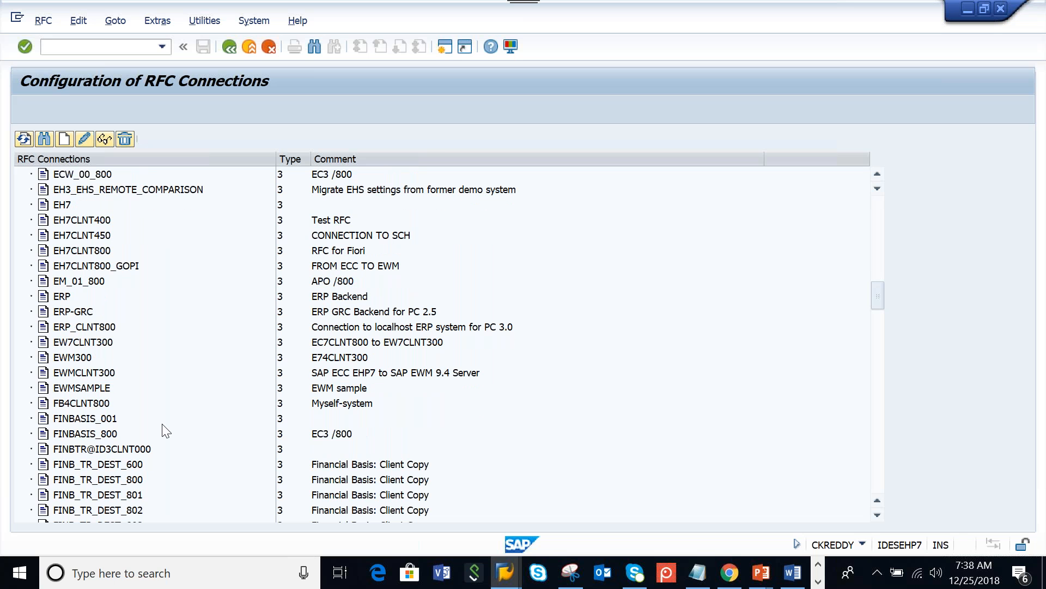
{"action": "scroll", "coordinate": [167, 431], "scroll_direction": "up", "scroll_amount": 1}
{"action": "scroll", "coordinate": [167, 431], "scroll_direction": "up", "scroll_amount": 1}
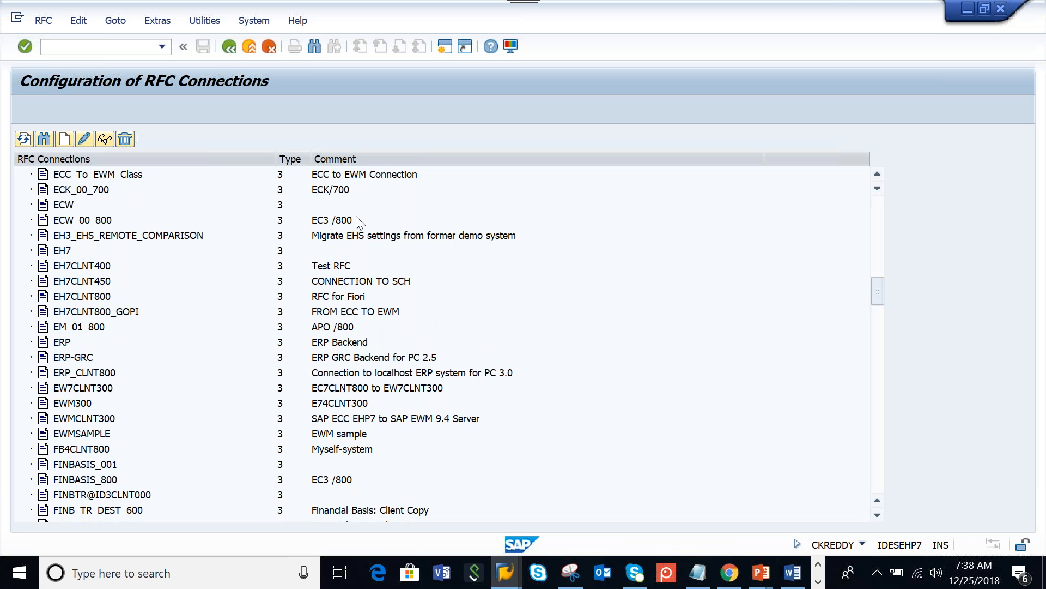
Step: Search the RFC connections for destination E74CLNT300 and open it
{"action": "left_click", "coordinate": [316, 47]}
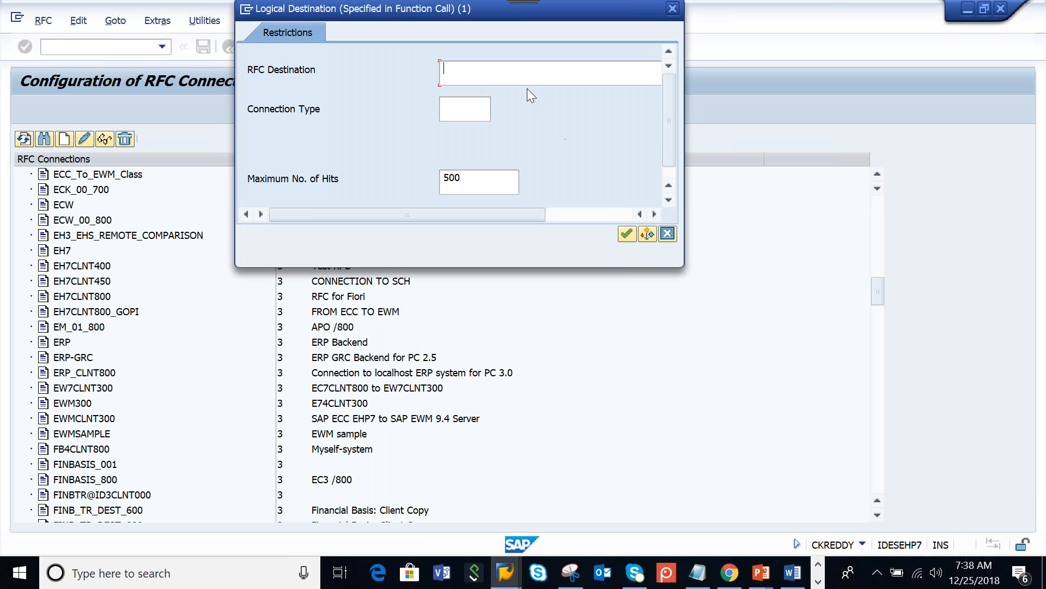
{"action": "type", "text": "E74CLNT300"}
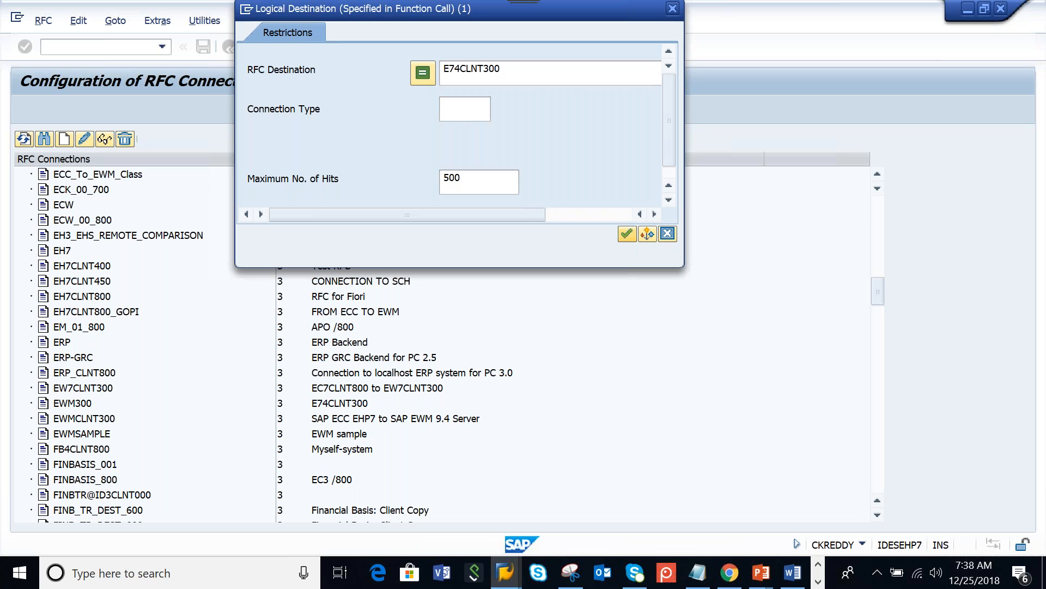
{"action": "key", "text": "Return"}
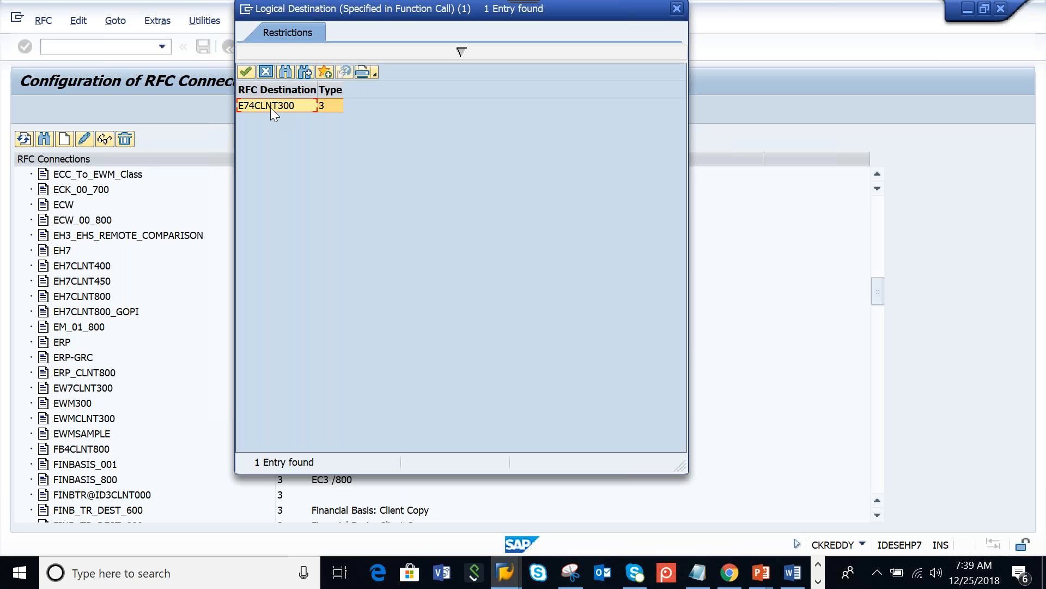
{"action": "double_click", "coordinate": [271, 107]}
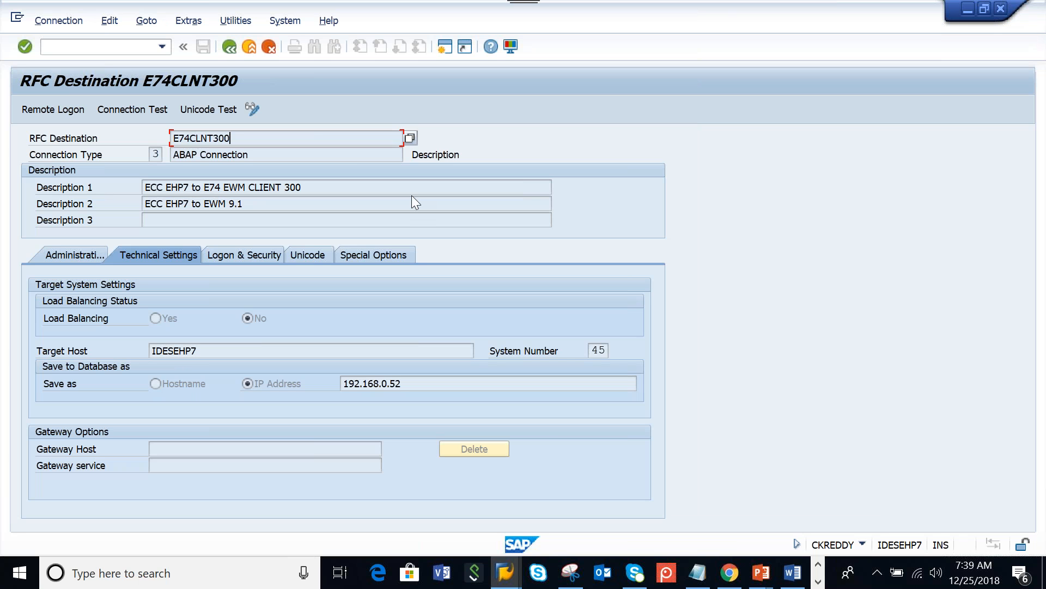
Step: Examine the administration attributes, target host, IP address and logon user of RFC destination E74CLNT300
{"action": "left_click", "coordinate": [71, 258]}
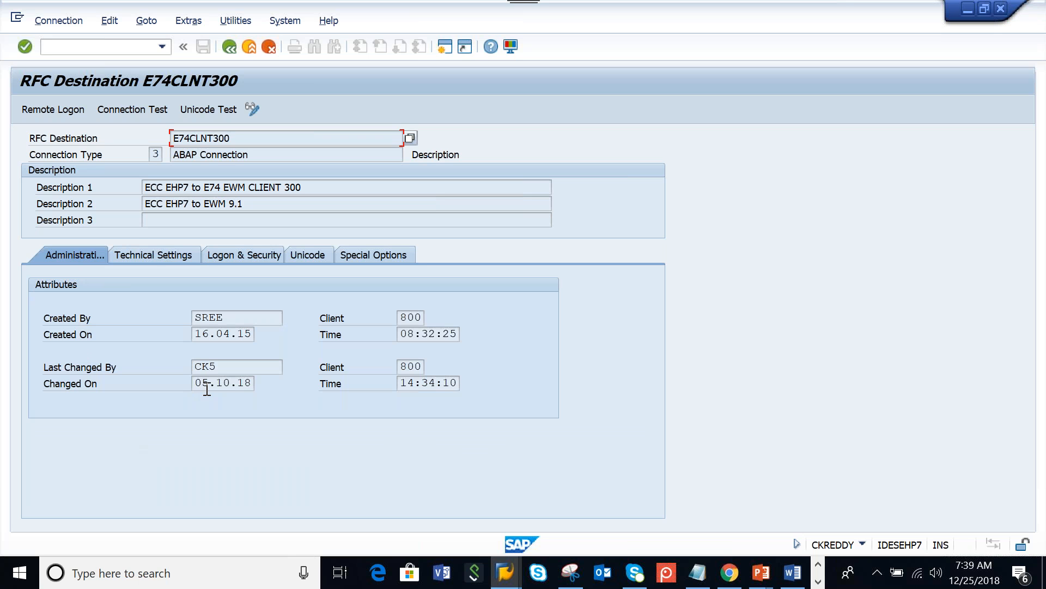
{"action": "left_click", "coordinate": [153, 254]}
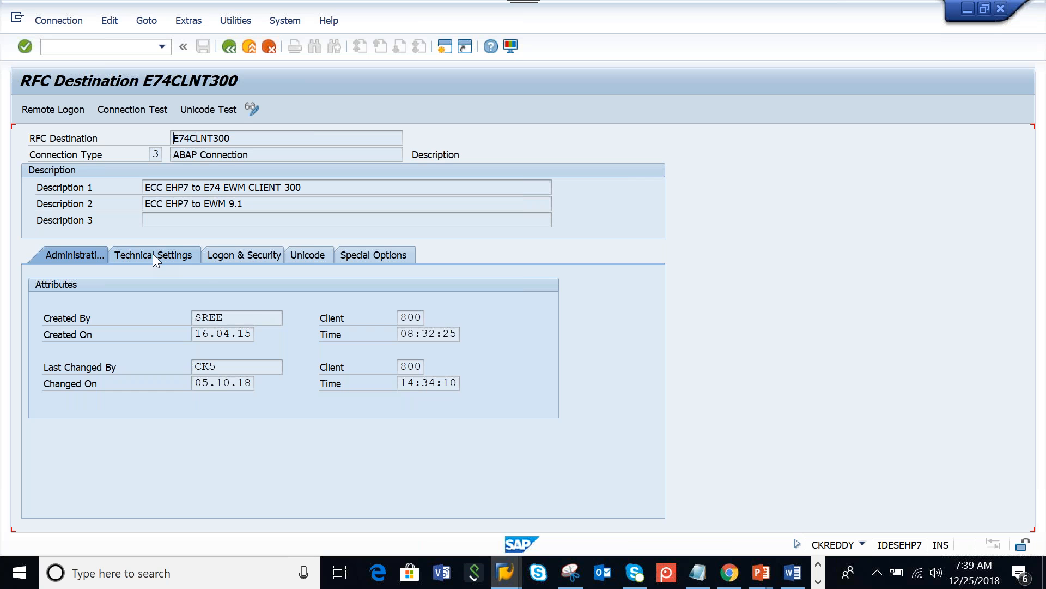
{"action": "left_click", "coordinate": [153, 255]}
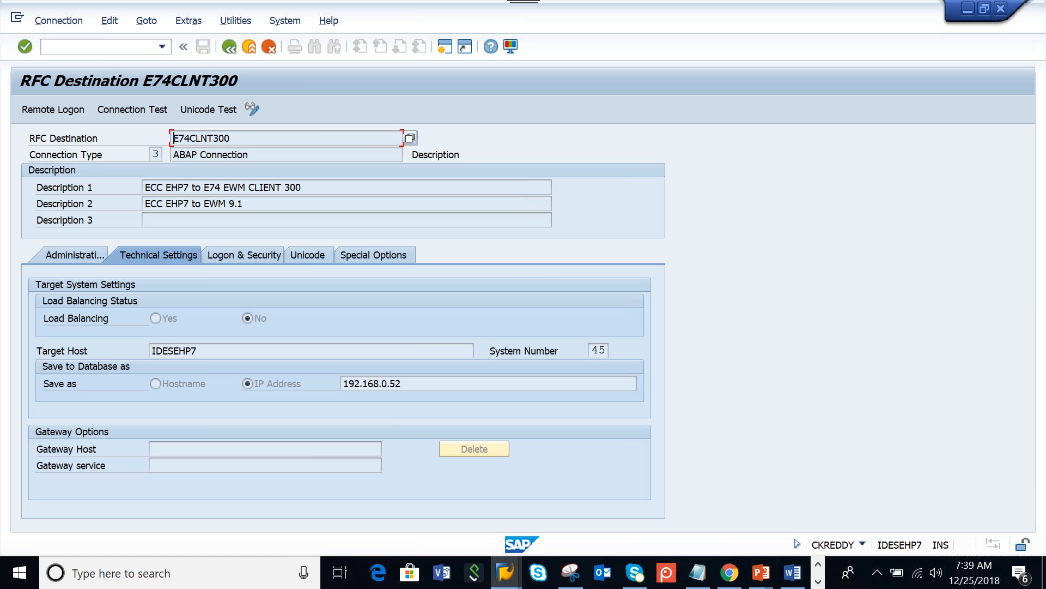
{"action": "left_click_drag", "start_coordinate": [405, 383], "coordinate": [334, 378]}
{"action": "left_click_drag", "start_coordinate": [210, 351], "coordinate": [155, 350]}
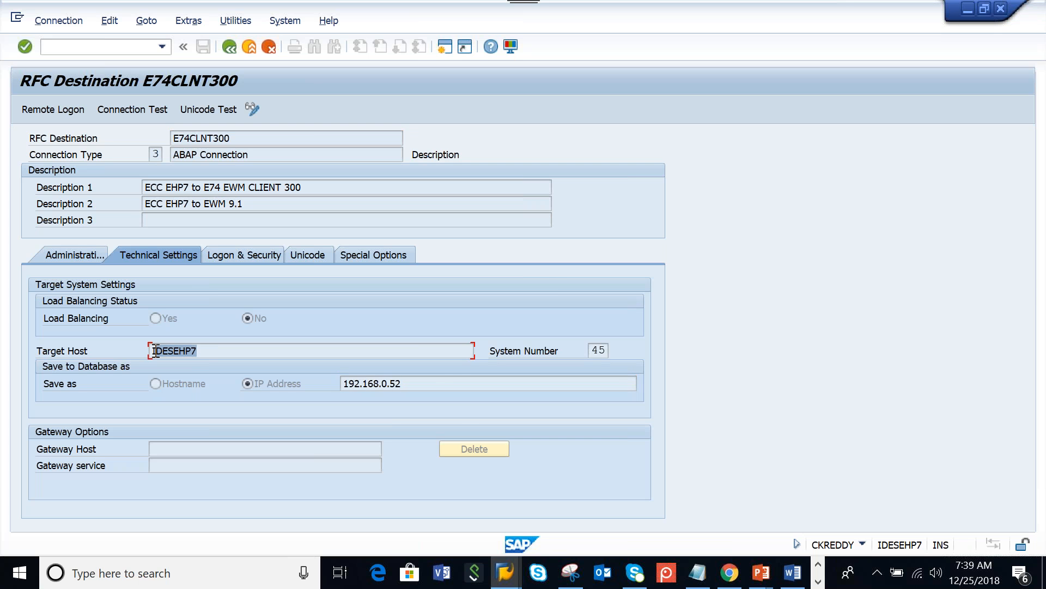
{"action": "left_click", "coordinate": [243, 350]}
{"action": "left_click", "coordinate": [243, 253]}
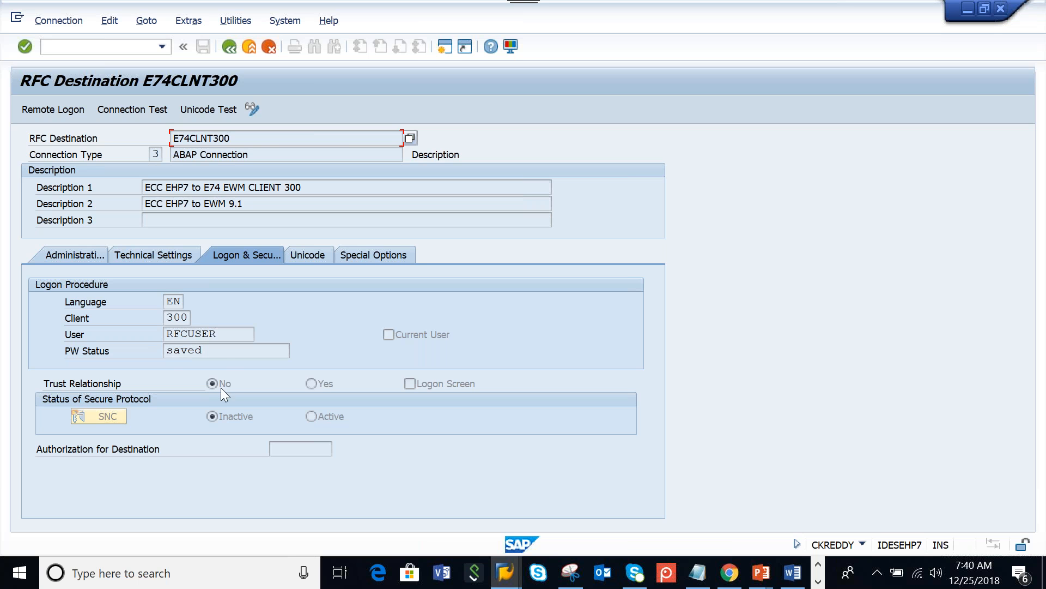
{"action": "left_click_drag", "start_coordinate": [232, 339], "coordinate": [166, 334]}
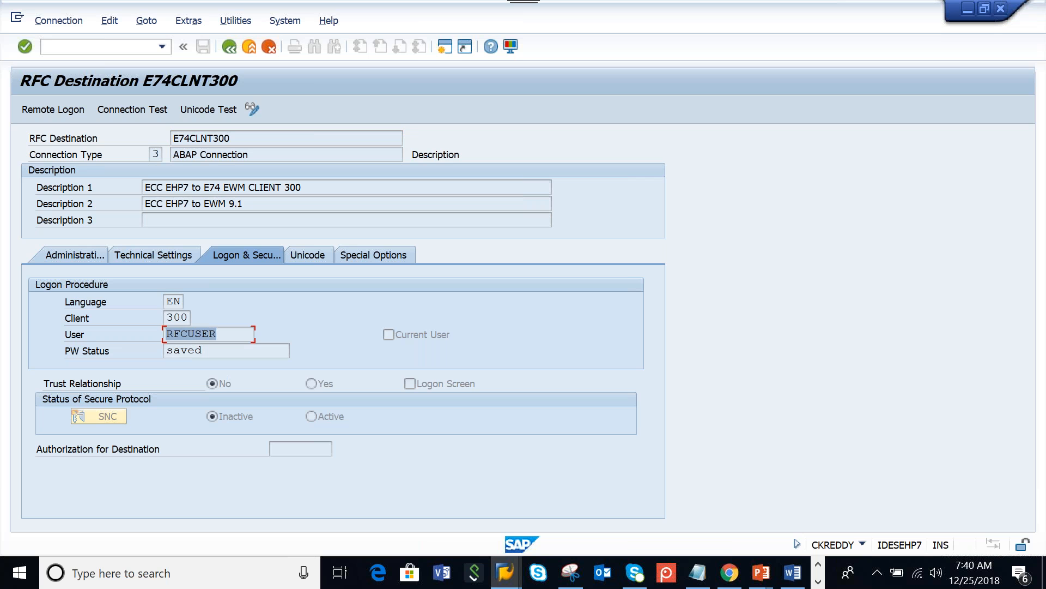
Step: Compare the logon client of RFC destination E74CLNT300 with the current session's client and open the destination's Unicode settings
{"action": "left_click", "coordinate": [181, 318]}
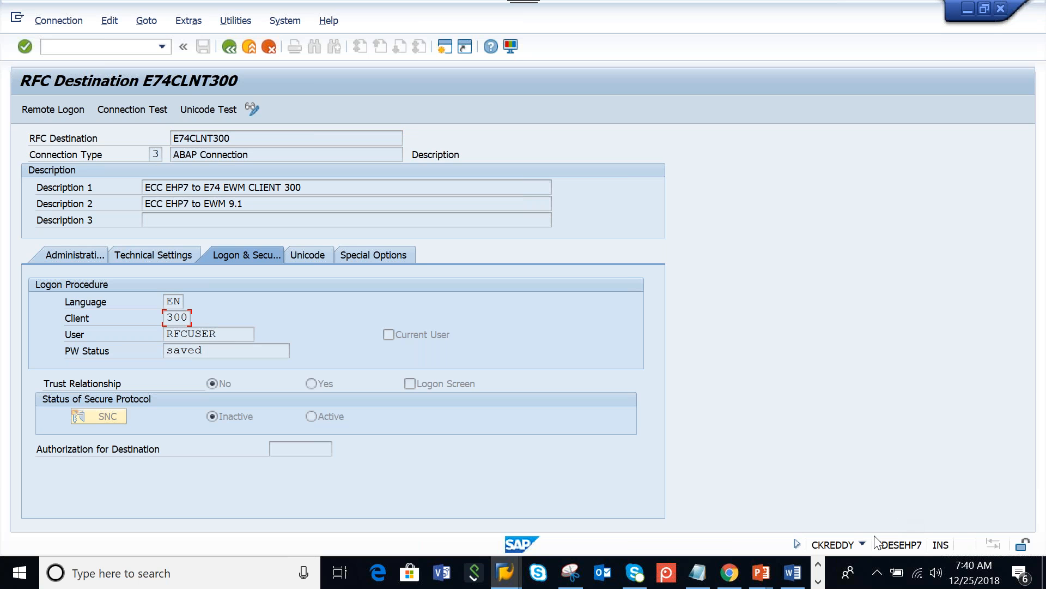
{"action": "left_click", "coordinate": [862, 544]}
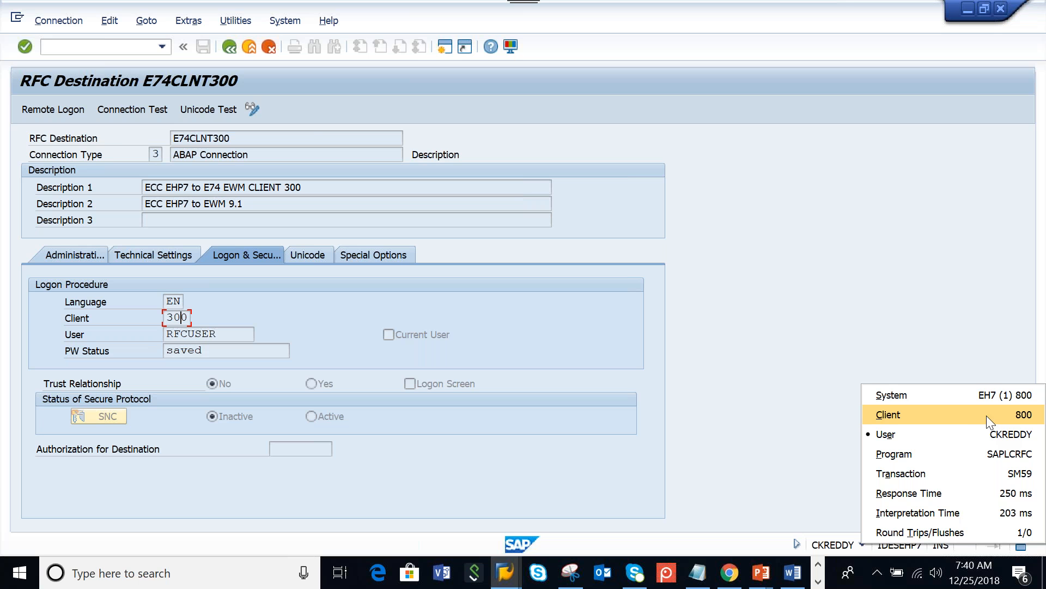
{"action": "left_click", "coordinate": [715, 363]}
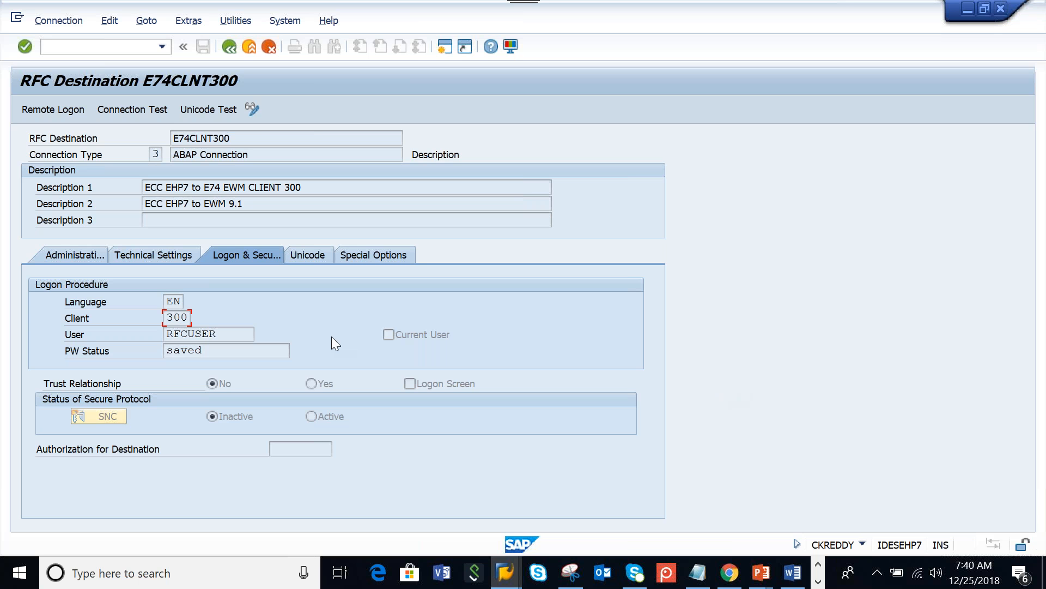
{"action": "left_click_drag", "start_coordinate": [238, 334], "coordinate": [195, 318]}
{"action": "left_click", "coordinate": [316, 256]}
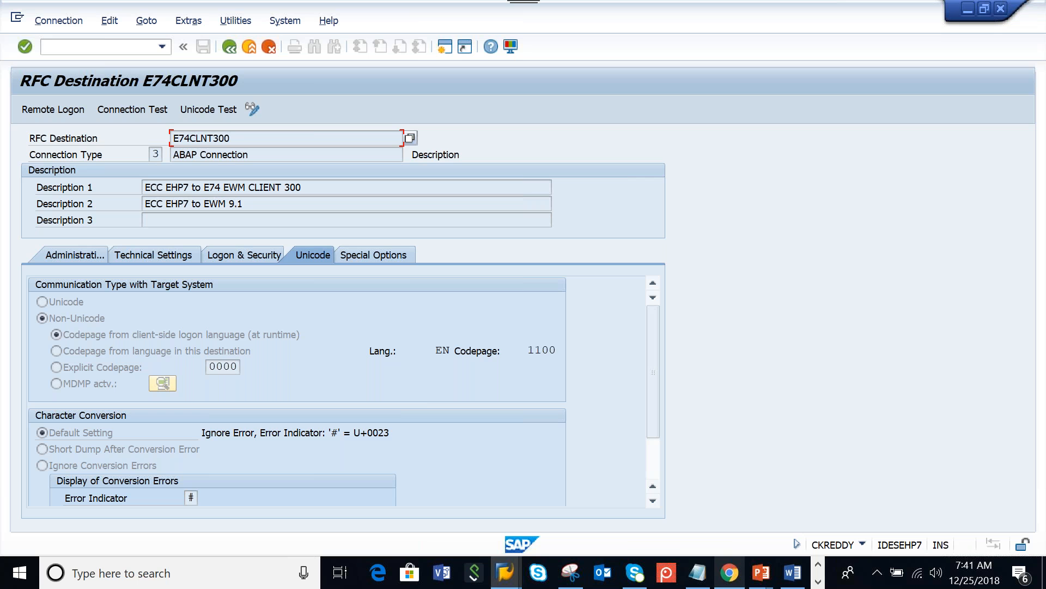
Step: Switch to Chrome, close the Telugu news page and open google.co.in
{"action": "left_click", "coordinate": [726, 577]}
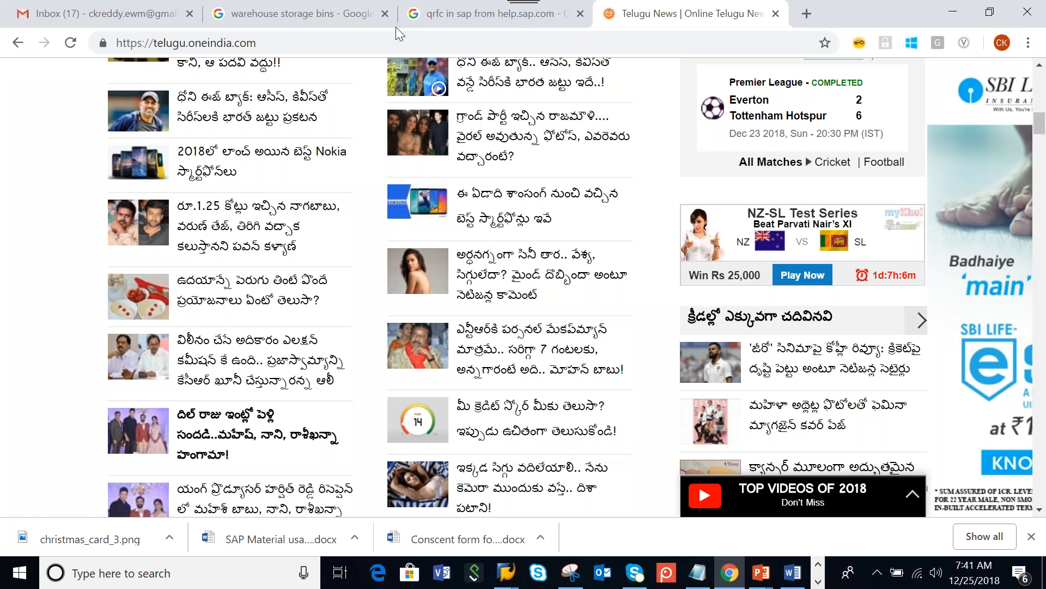
{"action": "left_click", "coordinate": [263, 39]}
{"action": "type", "text": "google.co.in"}
{"action": "key", "text": "Return"}
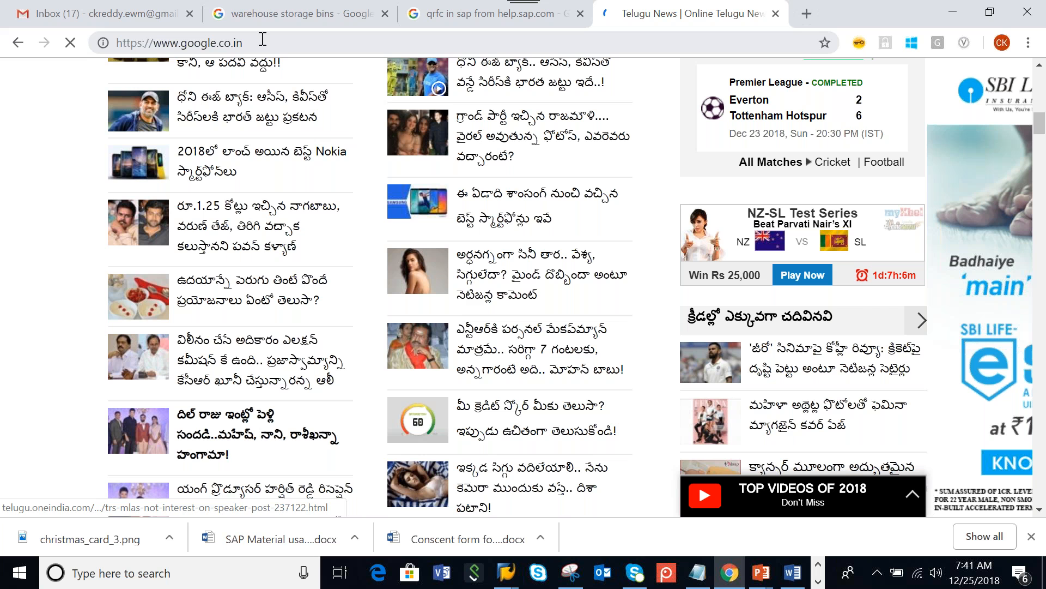
{"action": "key", "text": "ctrl+w"}
{"action": "type", "text": "google.co.in"}
{"action": "key", "text": "Return"}
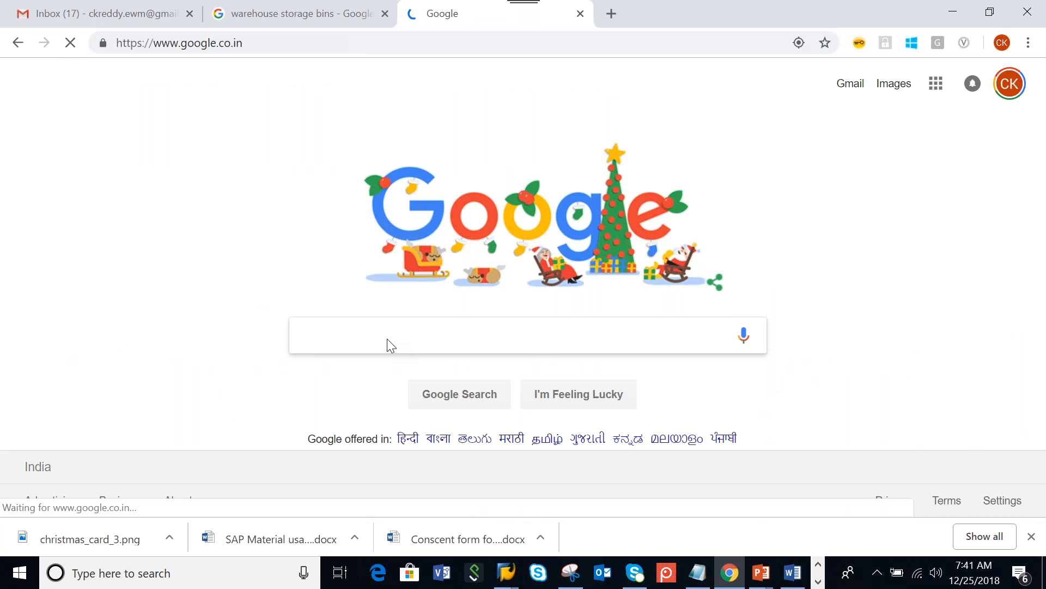
Step: Search Google Images for "swedish language" and open the Swedish alphabet picture from omniglot.com
{"action": "type", "text": "swedish"}
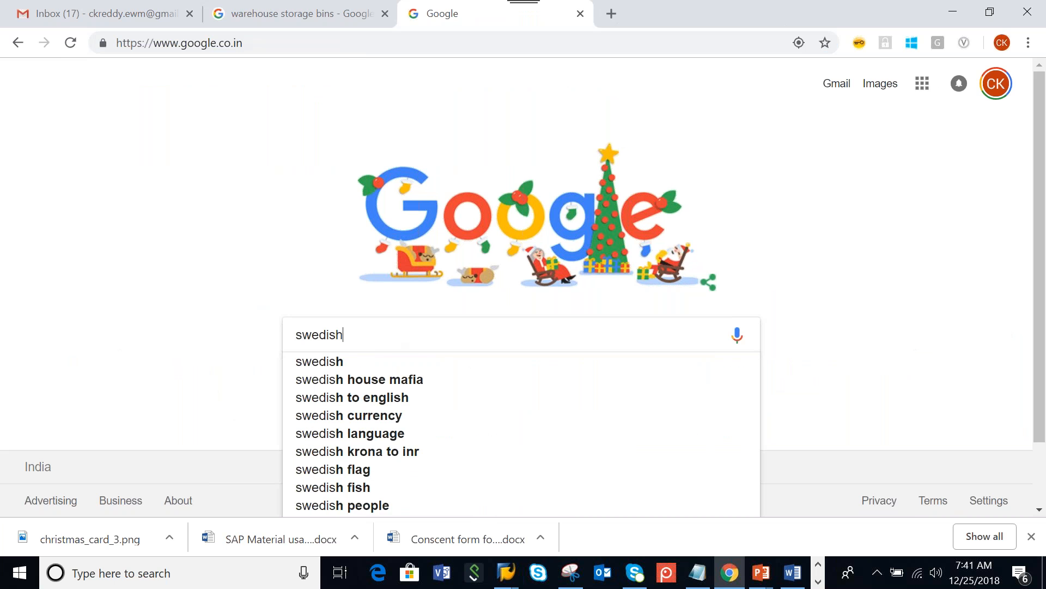
{"action": "type", "text": " language"}
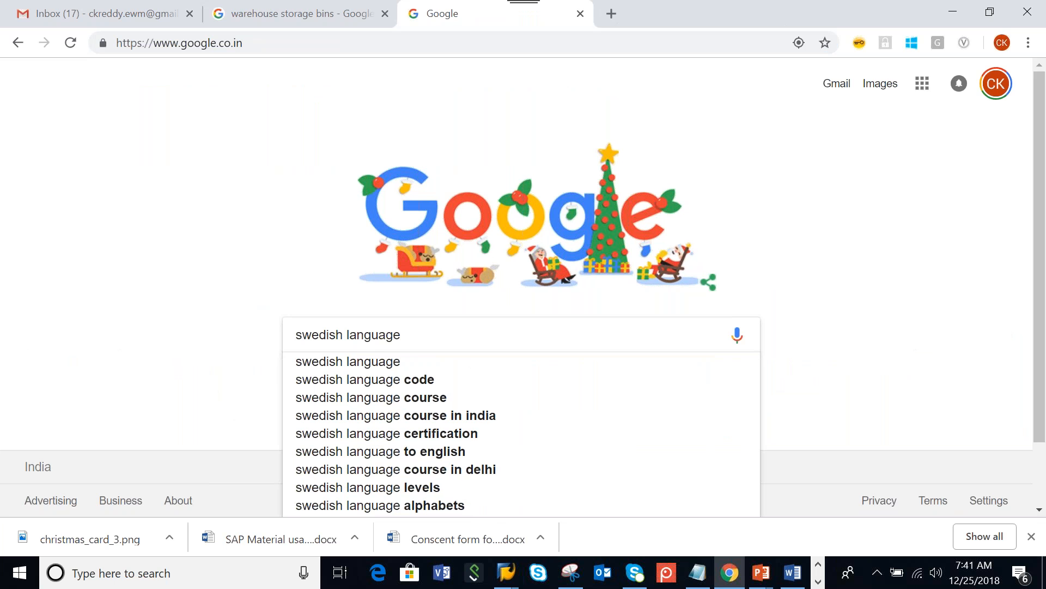
{"action": "key", "text": "Return"}
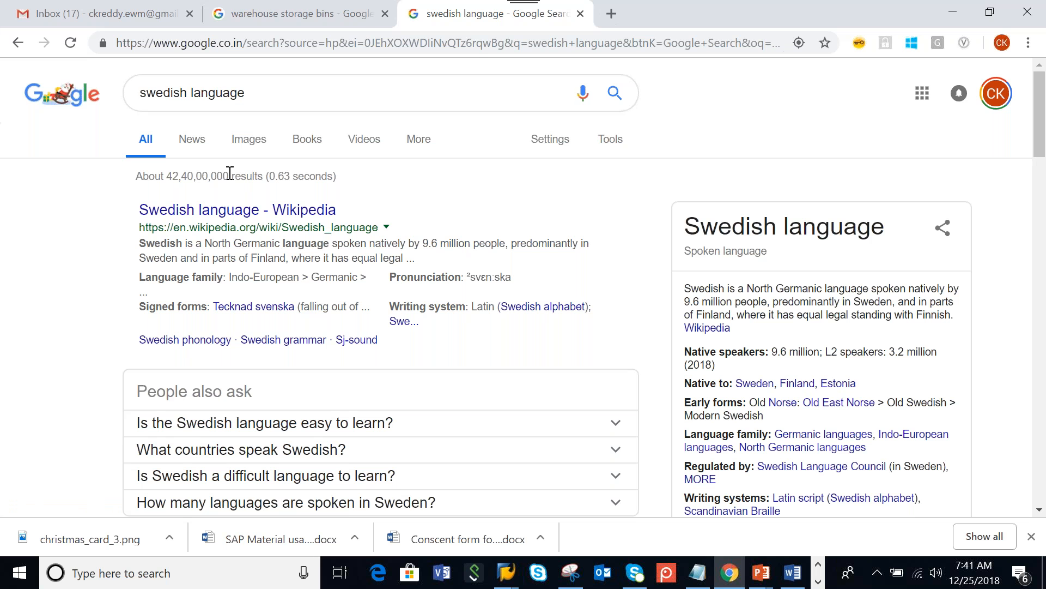
{"action": "left_click", "coordinate": [248, 139]}
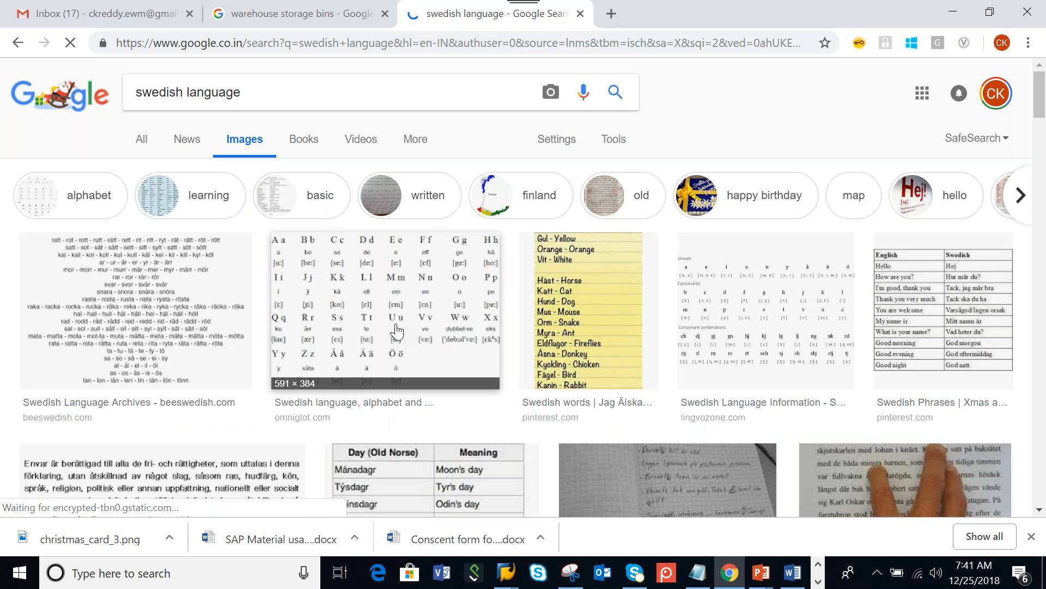
{"action": "left_click", "coordinate": [396, 330]}
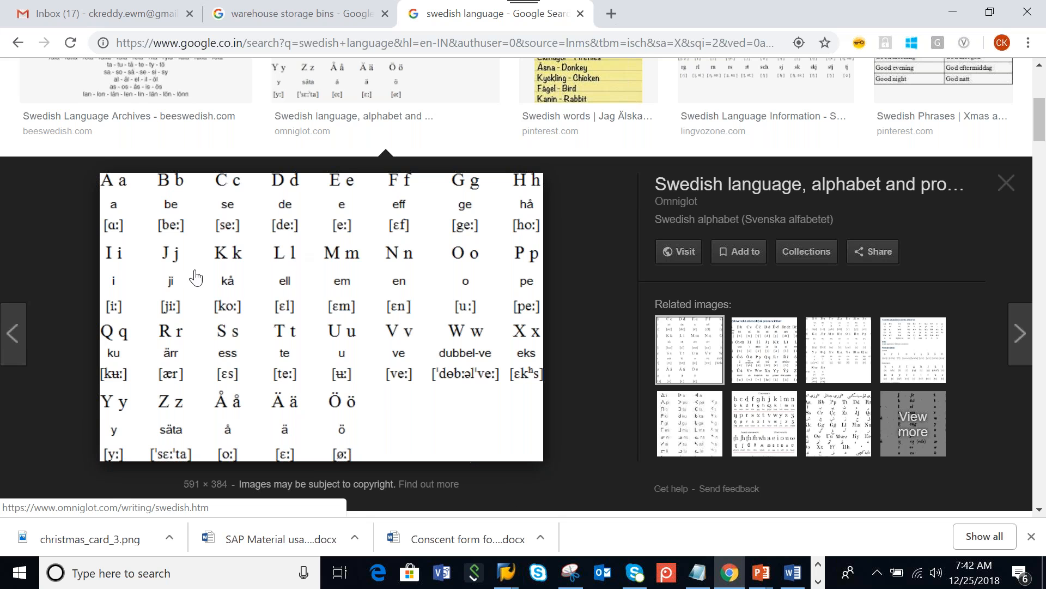
Step: Return to RFC destination E74CLNT300 in SAP and examine its communication type, character conversion and error indicator settings
{"action": "left_click", "coordinate": [516, 576]}
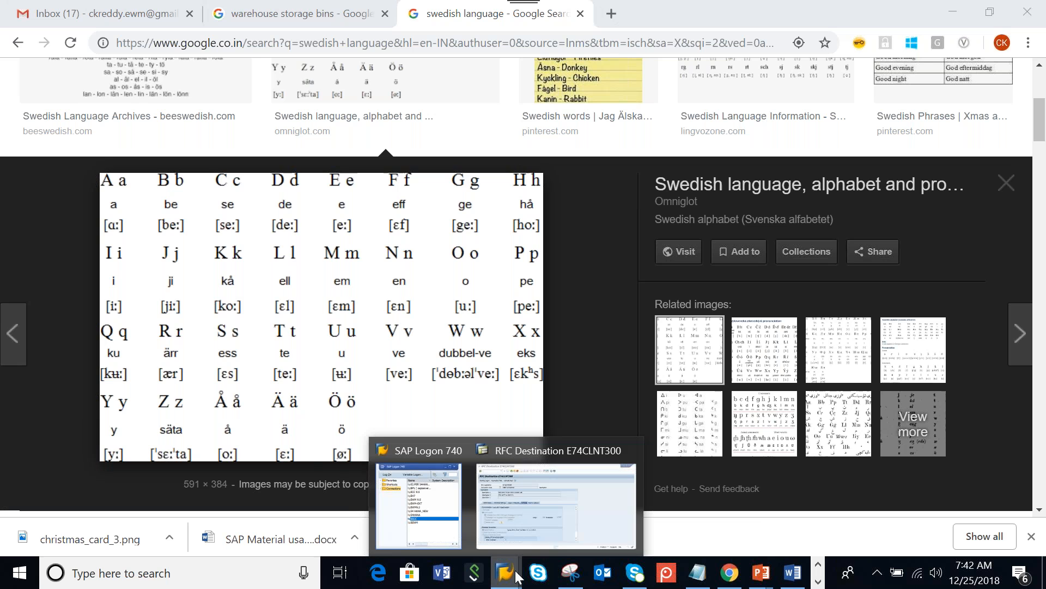
{"action": "left_click", "coordinate": [548, 499]}
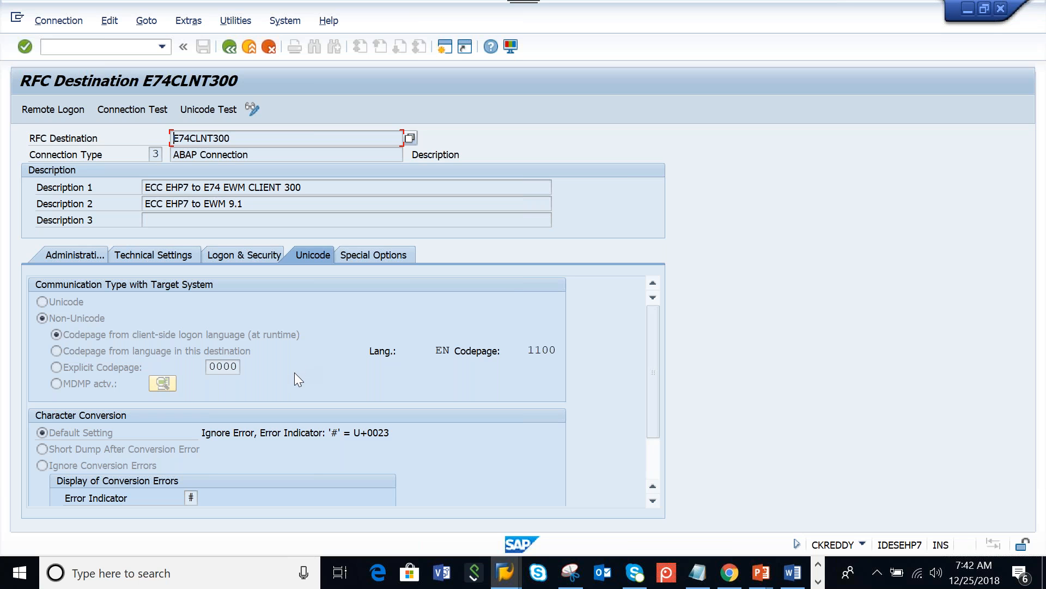
{"action": "double_click", "coordinate": [331, 432]}
{"action": "left_click_drag", "start_coordinate": [651, 414], "coordinate": [650, 442]}
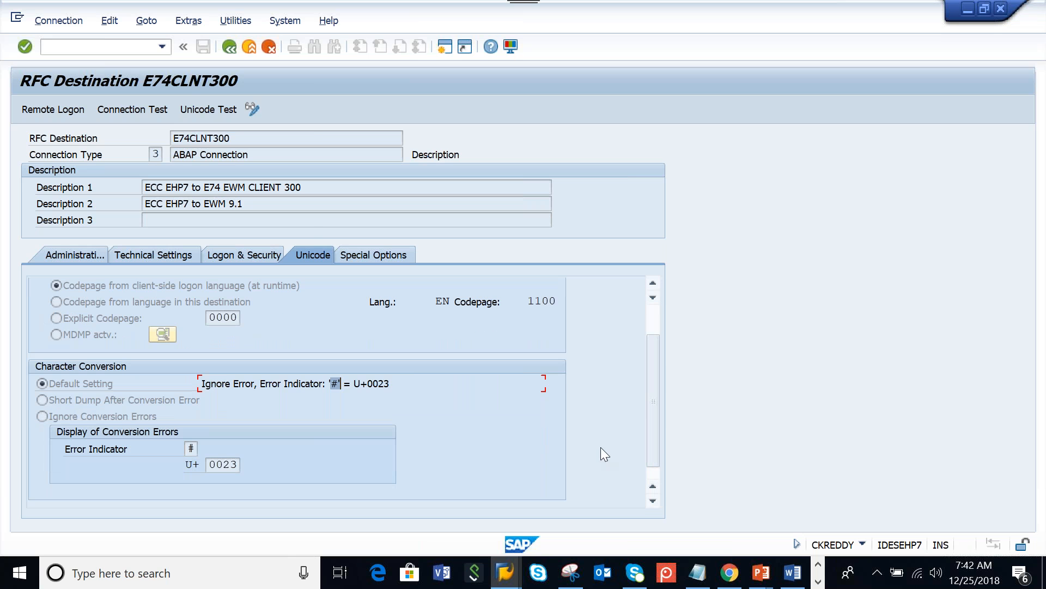
{"action": "left_click", "coordinate": [186, 448]}
{"action": "left_click", "coordinate": [191, 449]}
{"action": "scroll", "coordinate": [162, 377], "scroll_direction": "up", "scroll_amount": 1}
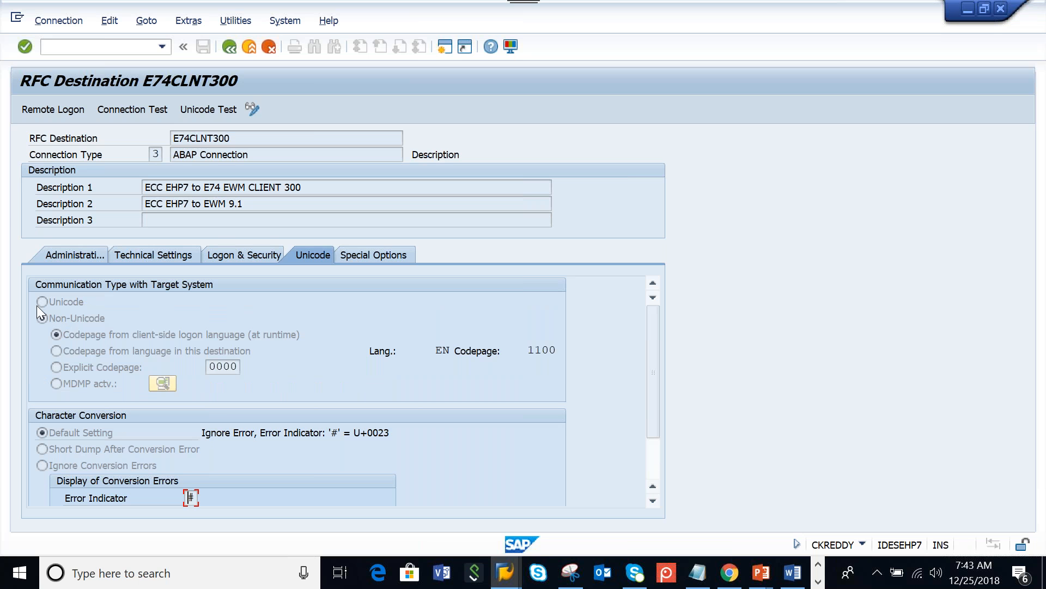
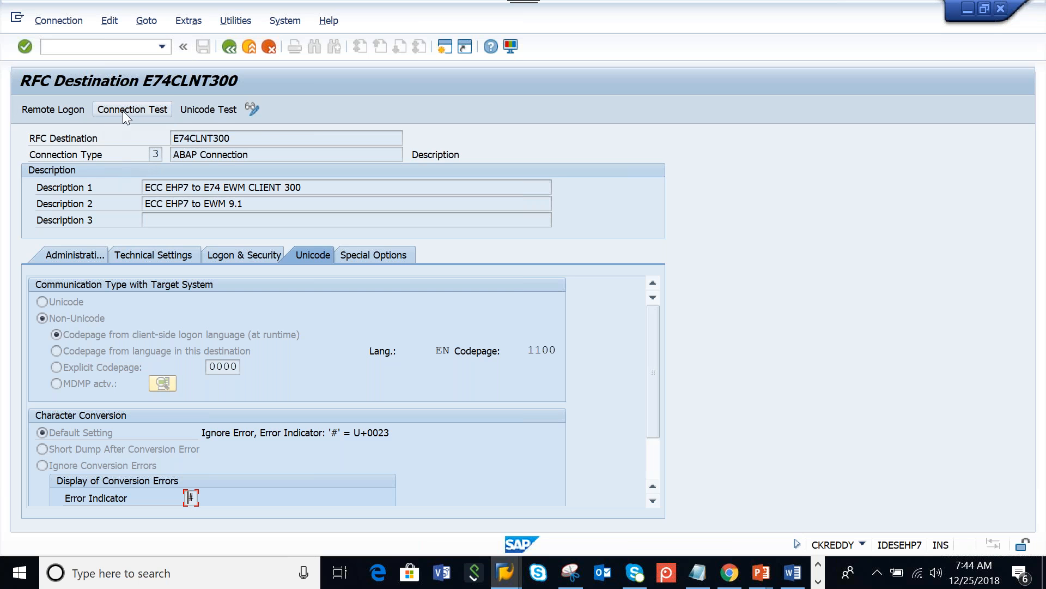
Step: Test the remote logon of E74CLNT300, start SAP Easy Access, check the target system and client, and return to the destination
{"action": "left_click", "coordinate": [50, 113]}
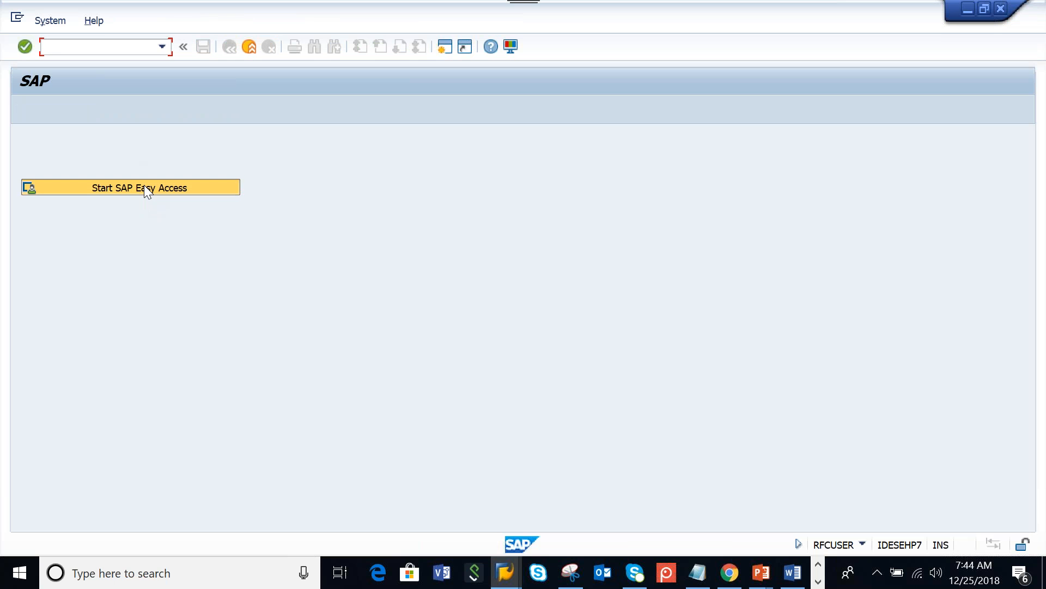
{"action": "left_click", "coordinate": [144, 185]}
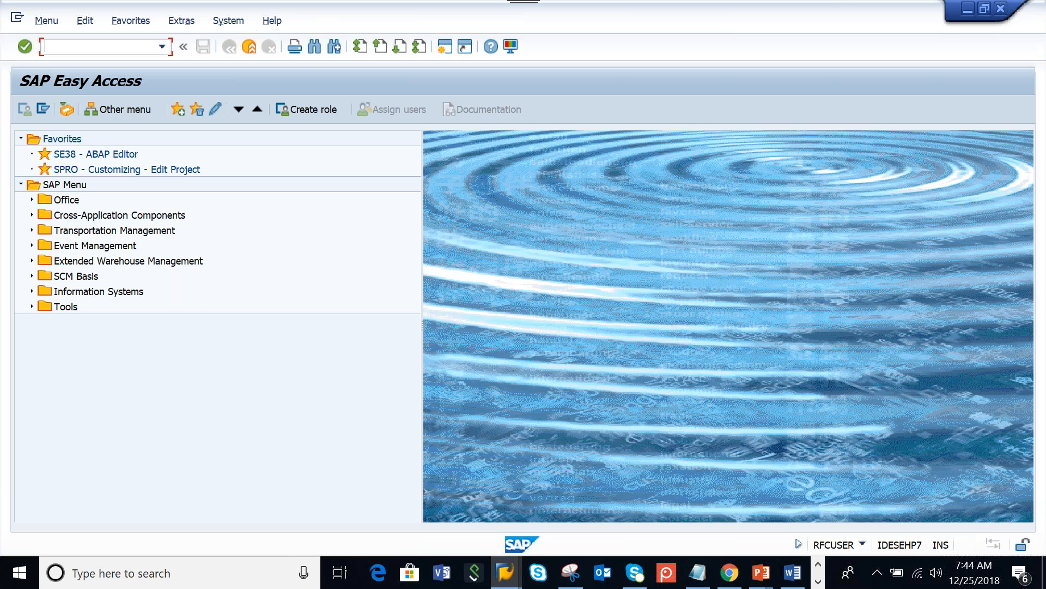
{"action": "left_click", "coordinate": [861, 544]}
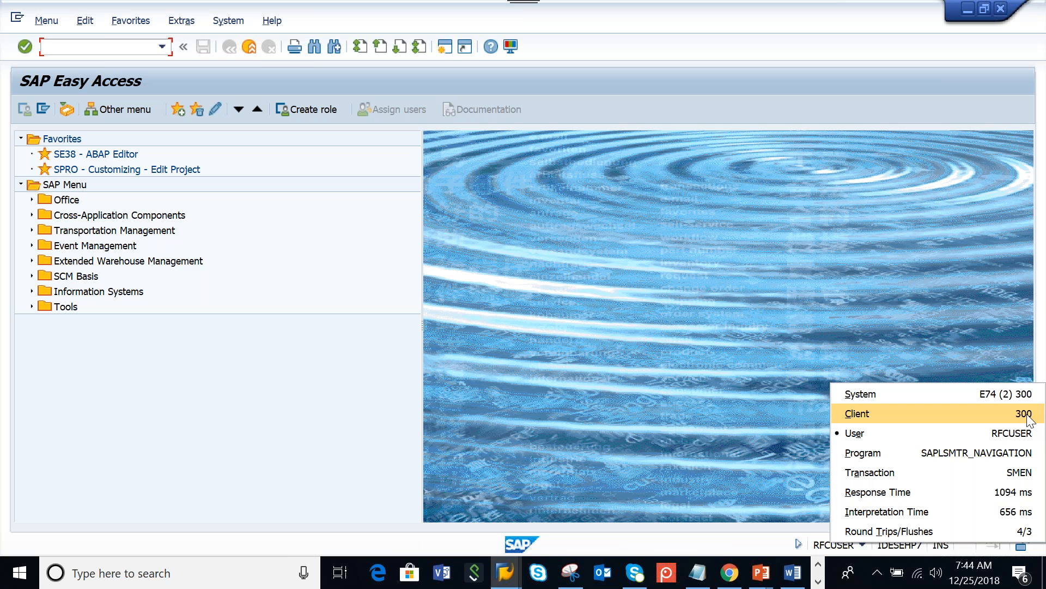
{"action": "left_click", "coordinate": [254, 44]}
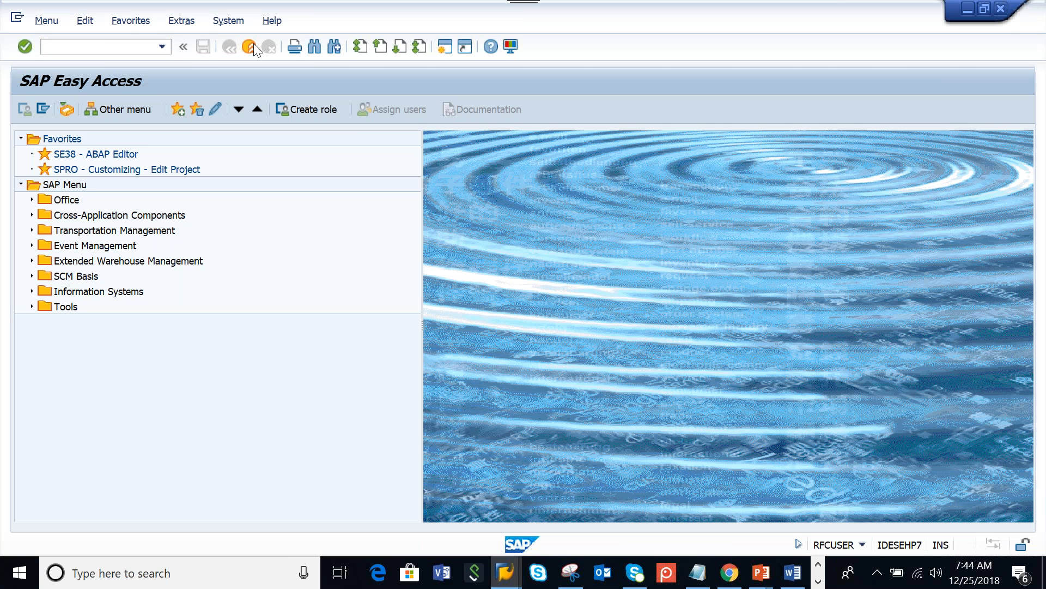
{"action": "left_click", "coordinate": [253, 44]}
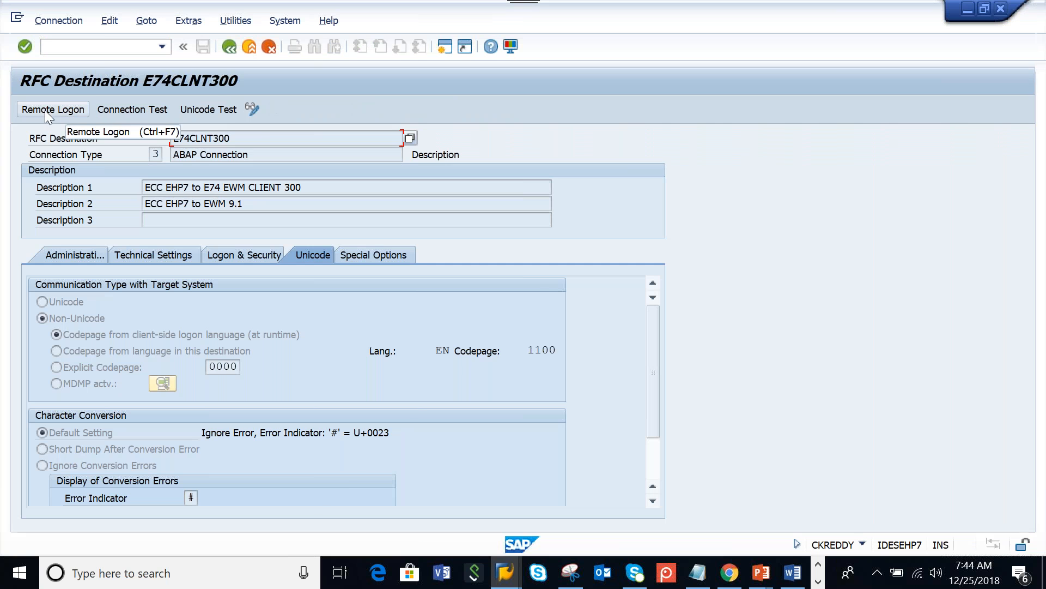
Step: Run the connection test for E74CLNT300 and review the logon and data transfer results
{"action": "left_click", "coordinate": [135, 110]}
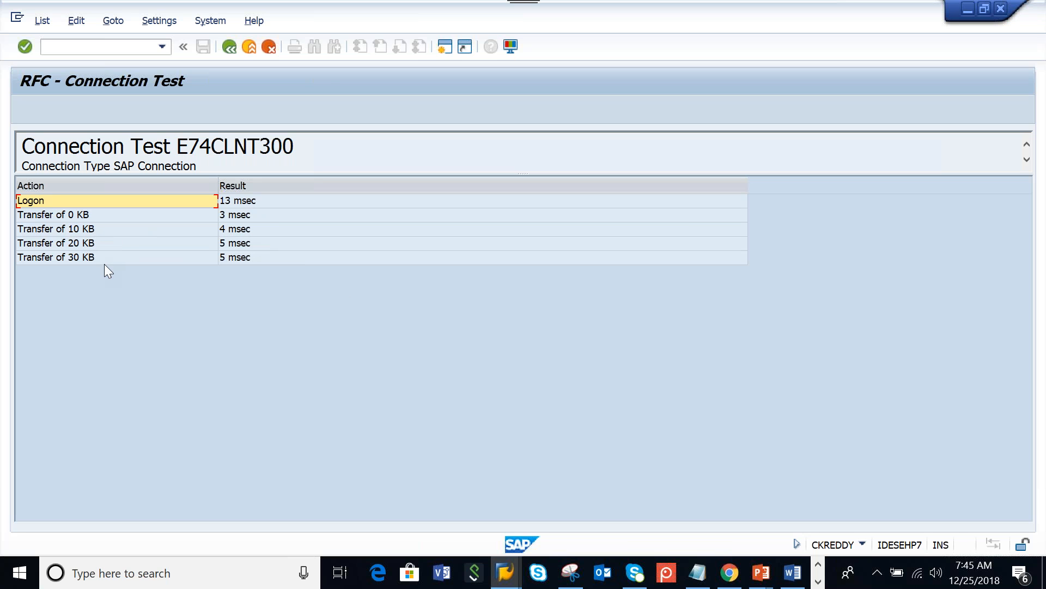
{"action": "left_click", "coordinate": [313, 261]}
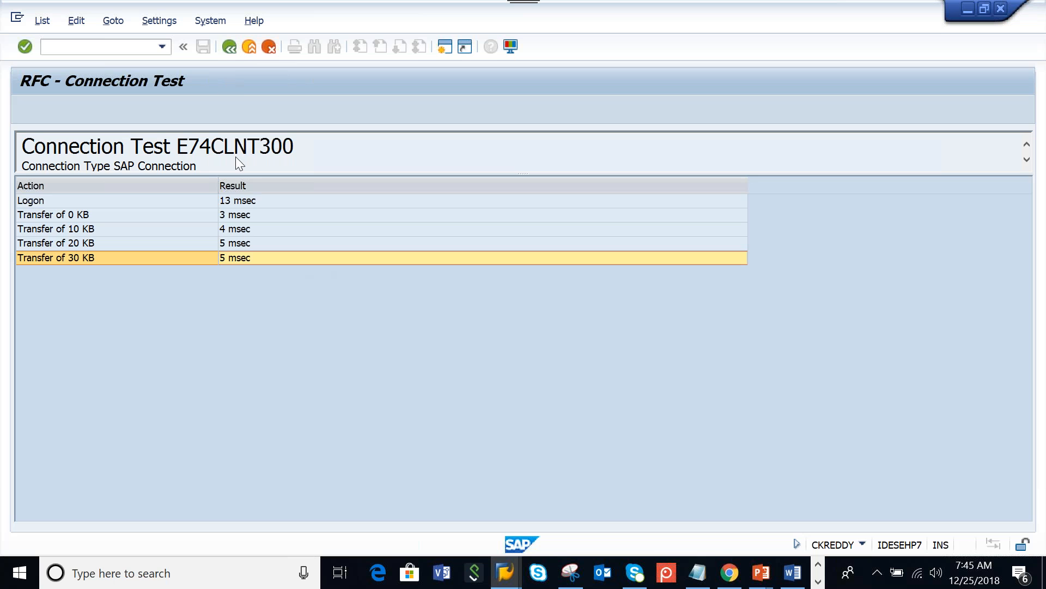
{"action": "key", "text": "F3"}
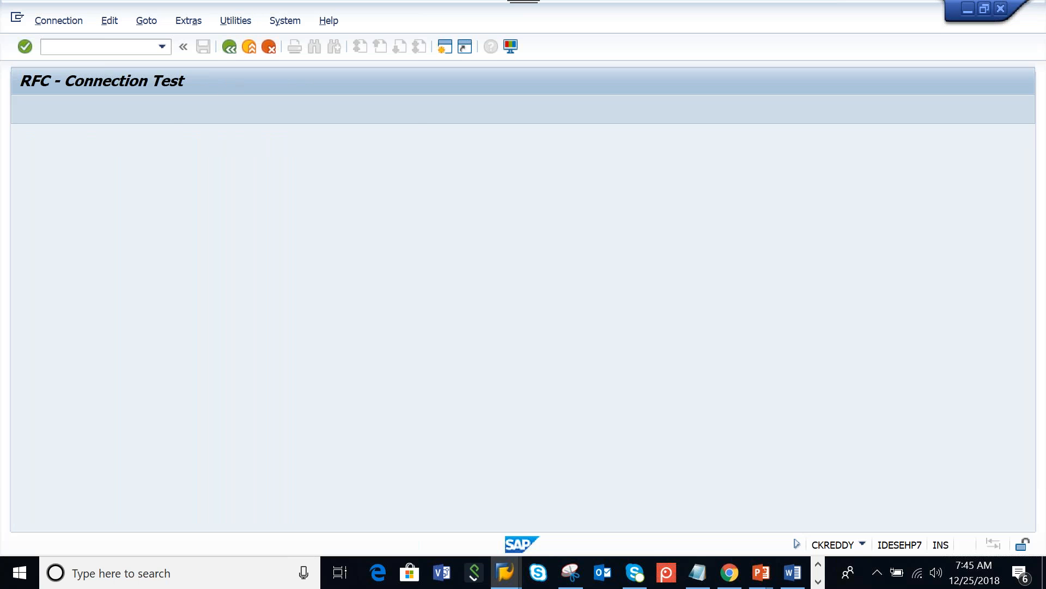
Step: Return to the IMG and open the activity Assign RFC Destinations to Different Application Cases, accepting the cross-client notice
{"action": "left_click", "coordinate": [227, 50]}
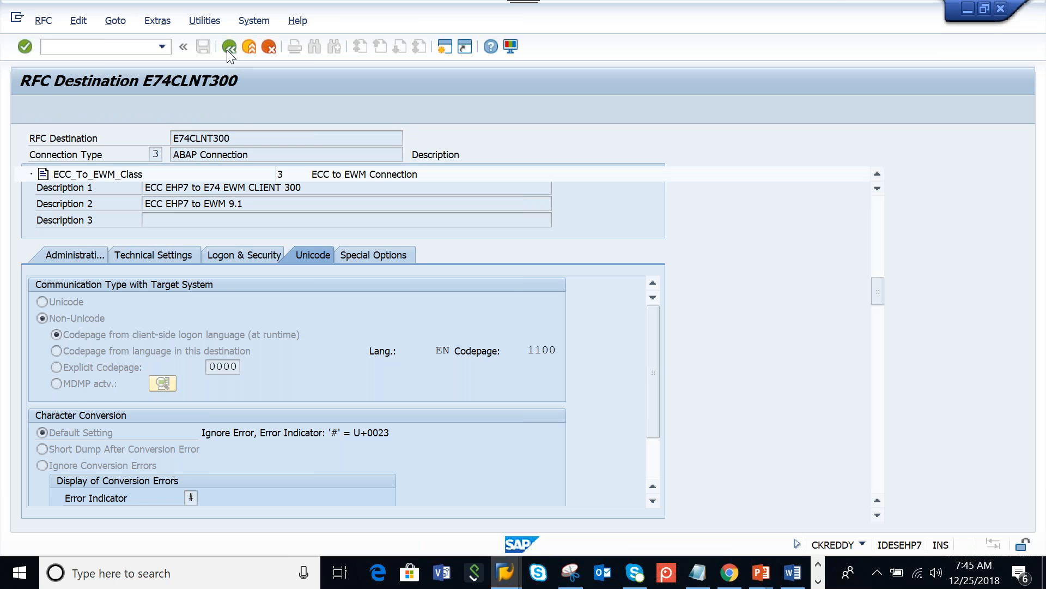
{"action": "left_click", "coordinate": [226, 50]}
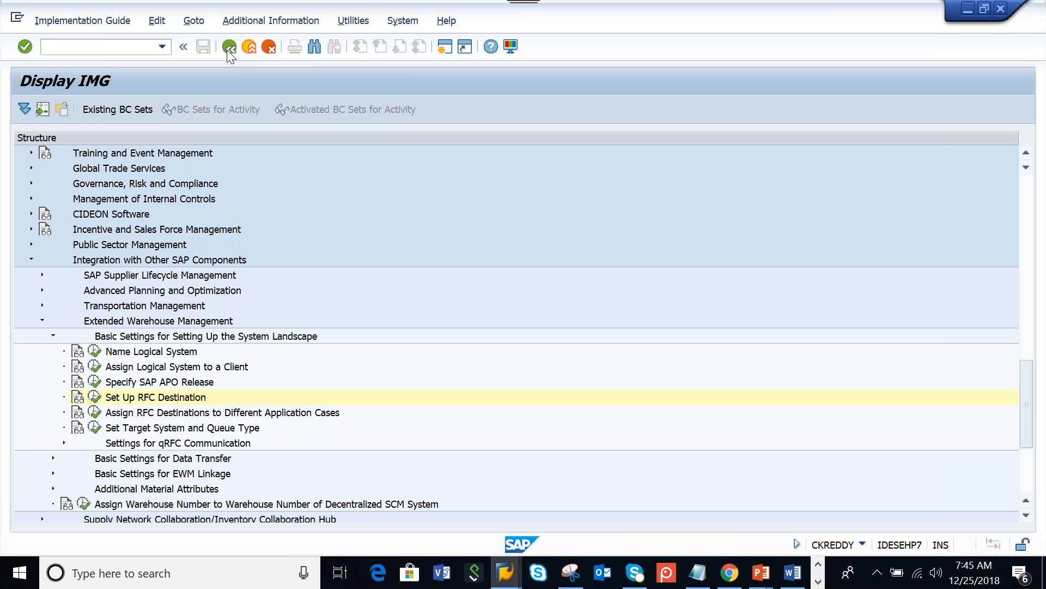
{"action": "left_click", "coordinate": [274, 413]}
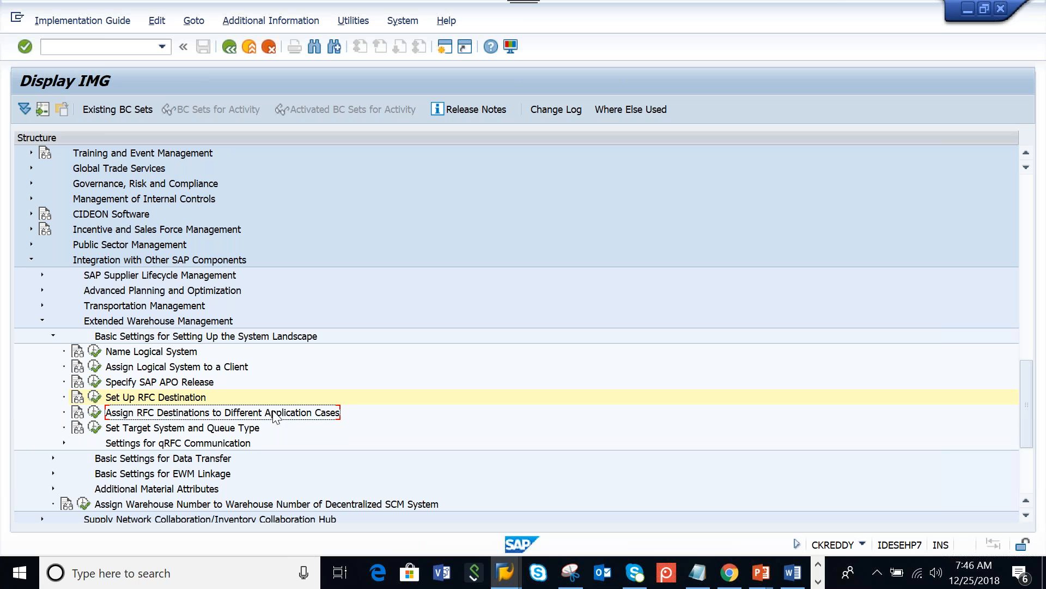
{"action": "left_click", "coordinate": [95, 412]}
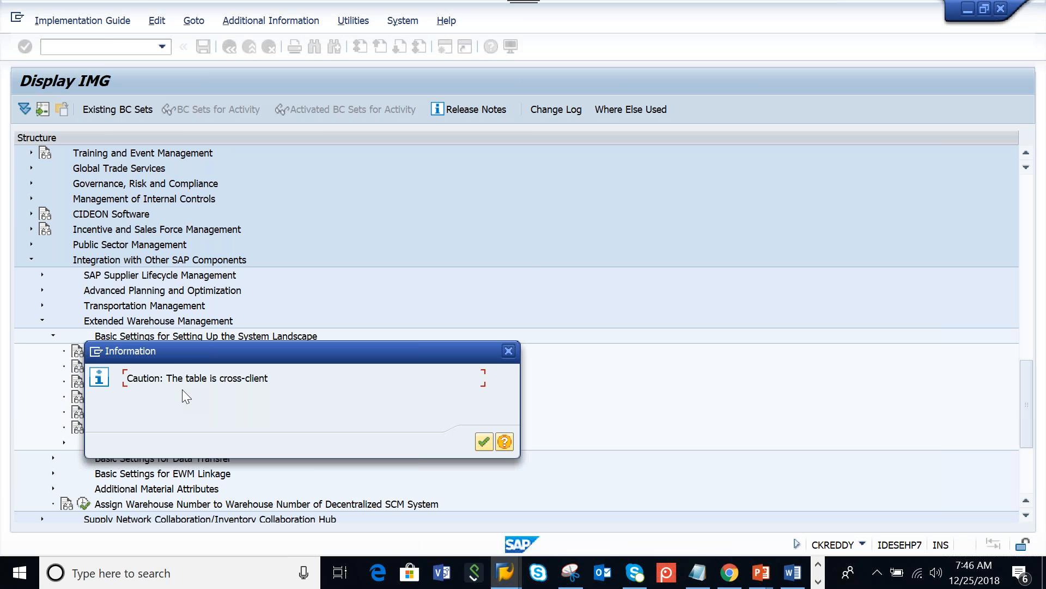
{"action": "key", "text": "Return"}
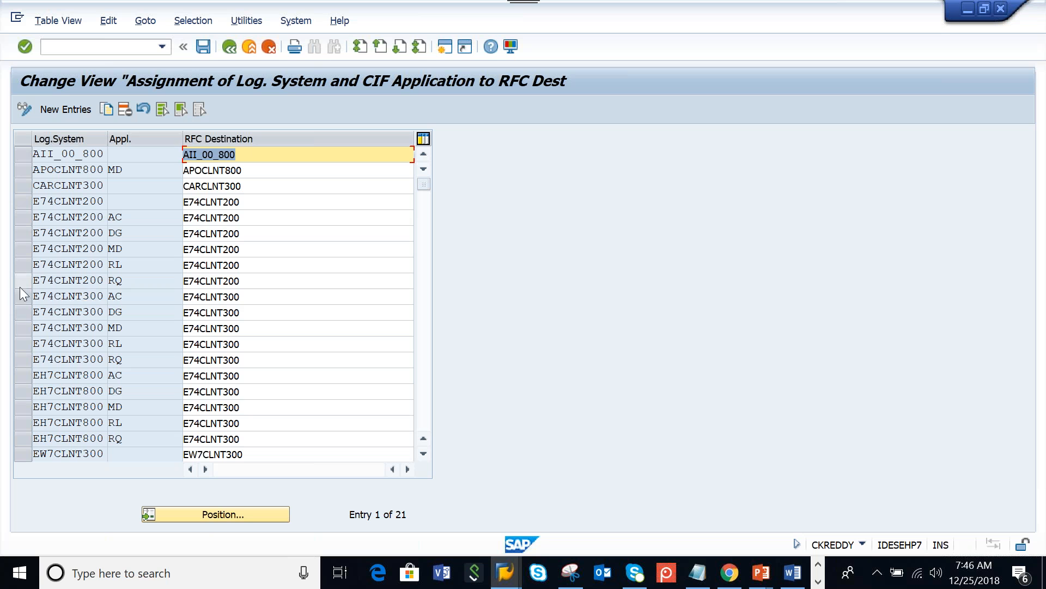
Step: Examine the E74CLNT300 entry for application AC: its logical system, application case and assigned RFC destination
{"action": "left_click", "coordinate": [27, 297]}
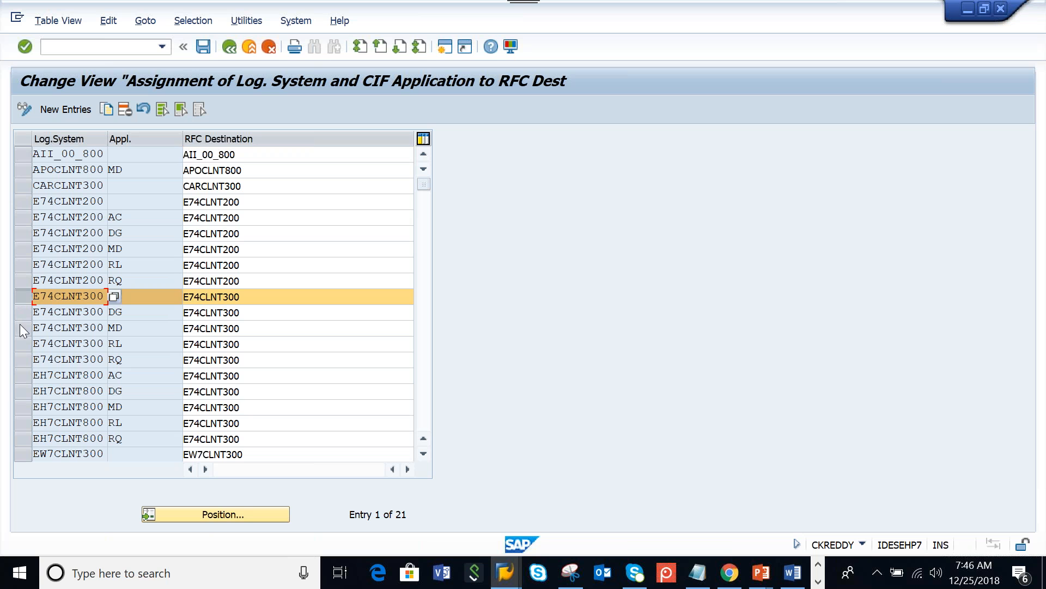
{"action": "left_click", "coordinate": [137, 300]}
{"action": "type", "text": "AC"}
{"action": "left_click", "coordinate": [259, 298]}
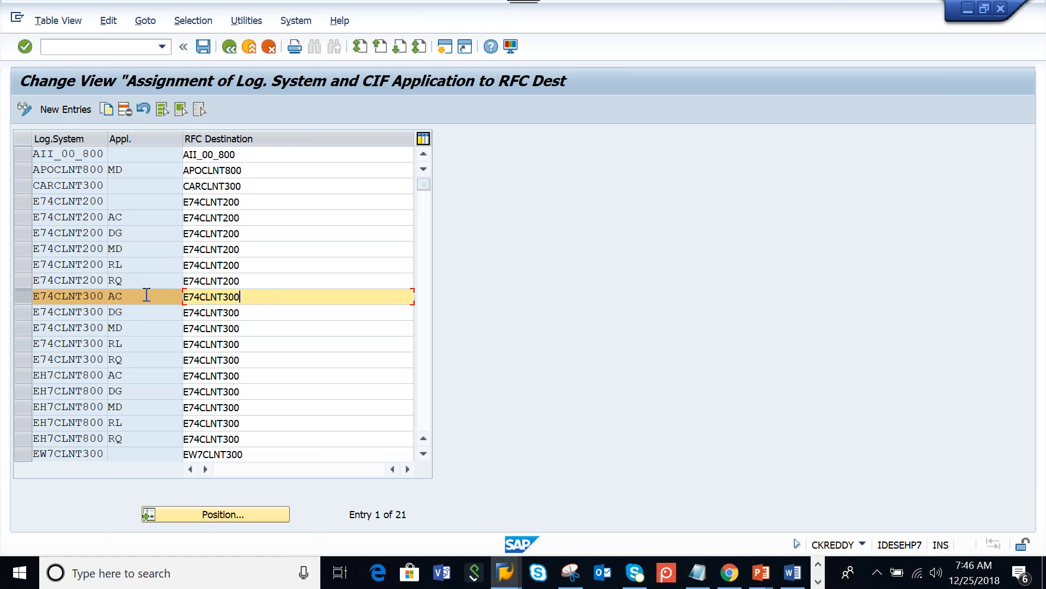
{"action": "left_click", "coordinate": [99, 295]}
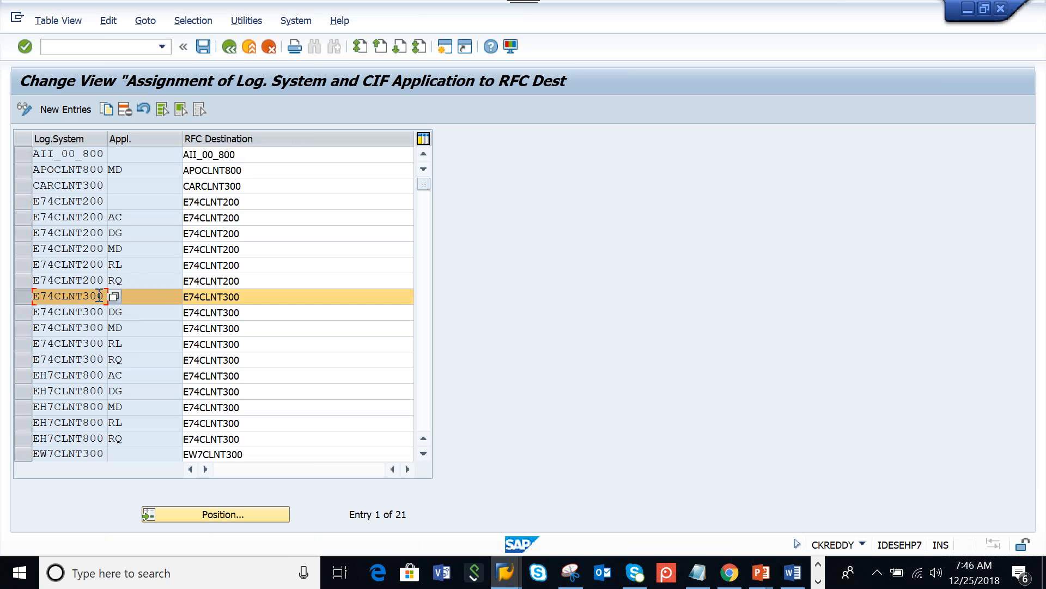
{"action": "left_click", "coordinate": [254, 293]}
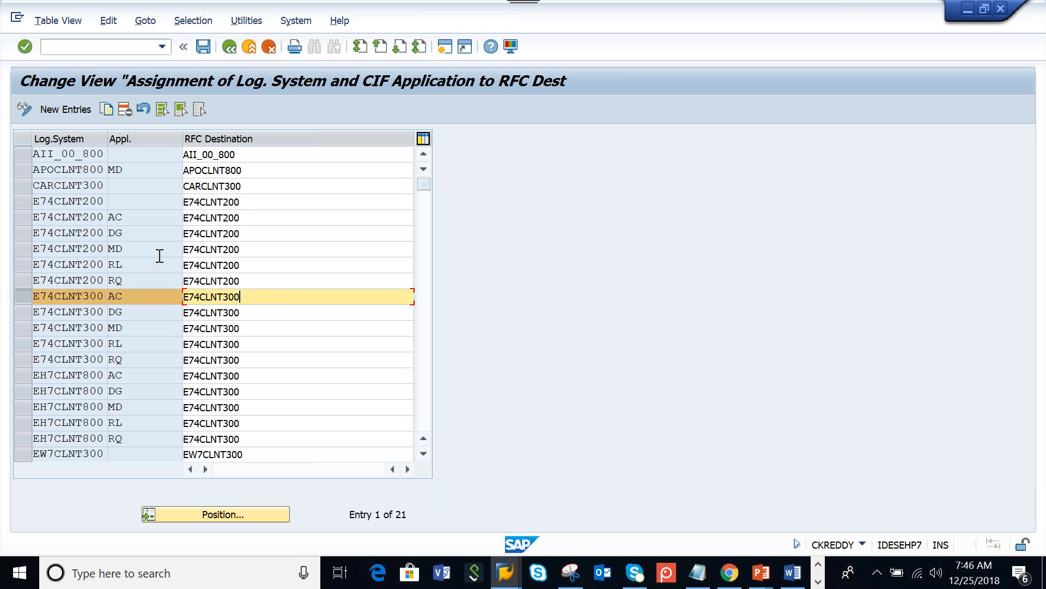
{"action": "left_click", "coordinate": [147, 299]}
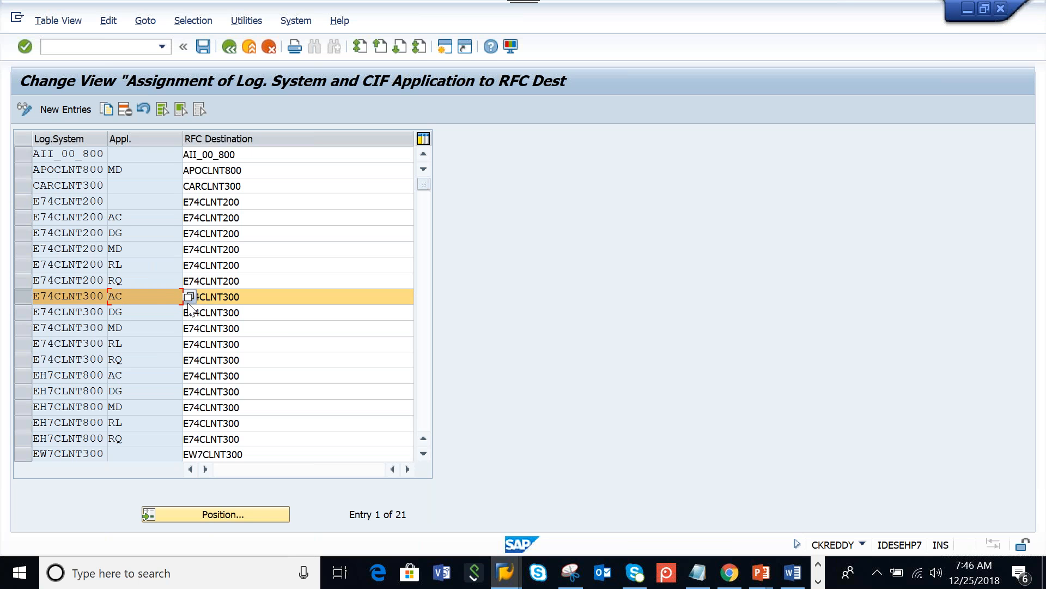
Step: Open the list of possible CIF application cases for the E74CLNT300 AC entry and widen it to read the full descriptions
{"action": "key", "text": "F4"}
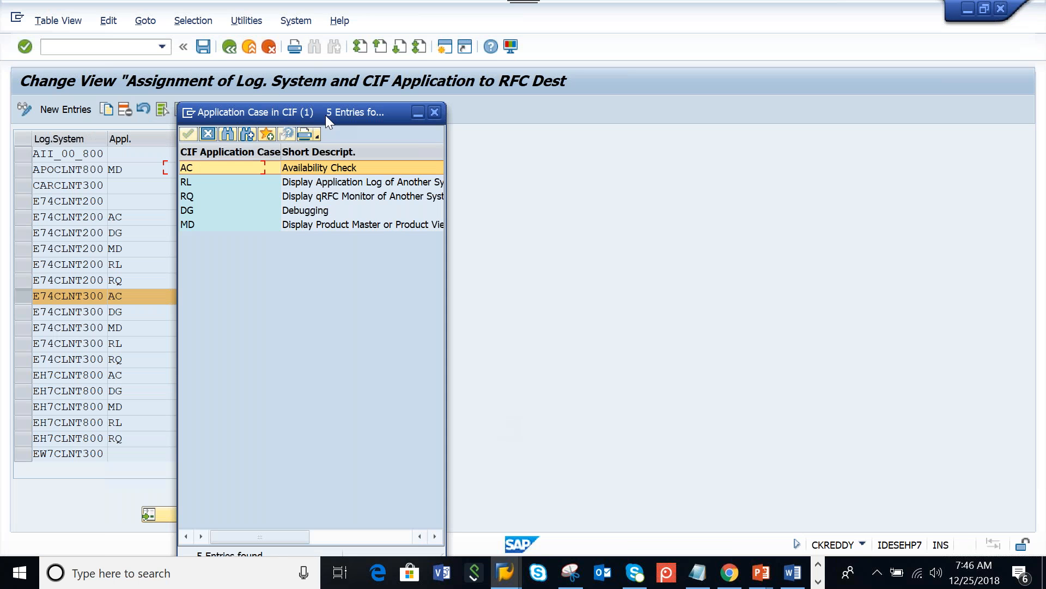
{"action": "left_click_drag", "start_coordinate": [445, 346], "coordinate": [603, 346]}
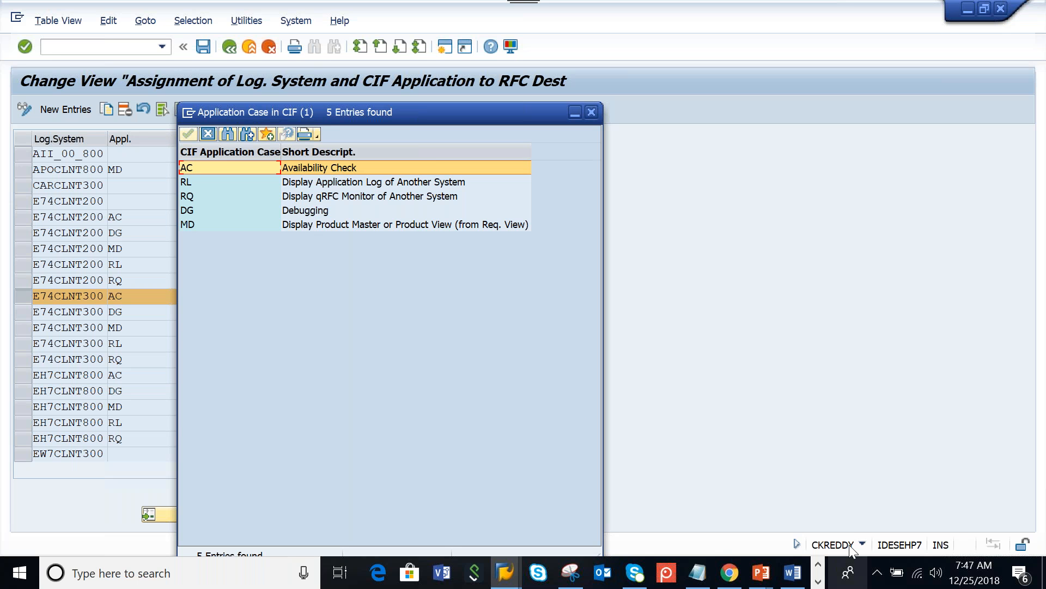
Step: Switch to the Word notes and add the lines "ERP-------------> IM level" and "EWM ---------> WH level" below the SM59 line
{"action": "left_click", "coordinate": [790, 581]}
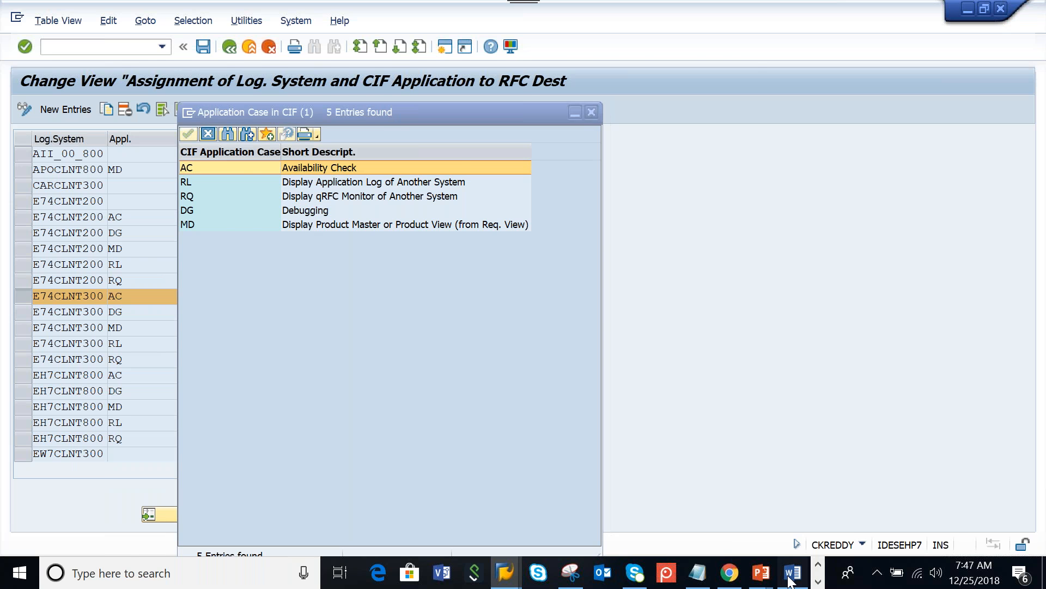
{"action": "scroll", "coordinate": [327, 409], "scroll_direction": "down", "scroll_amount": 5}
{"action": "left_click", "coordinate": [353, 406]}
{"action": "type", "text": "ERP-"}
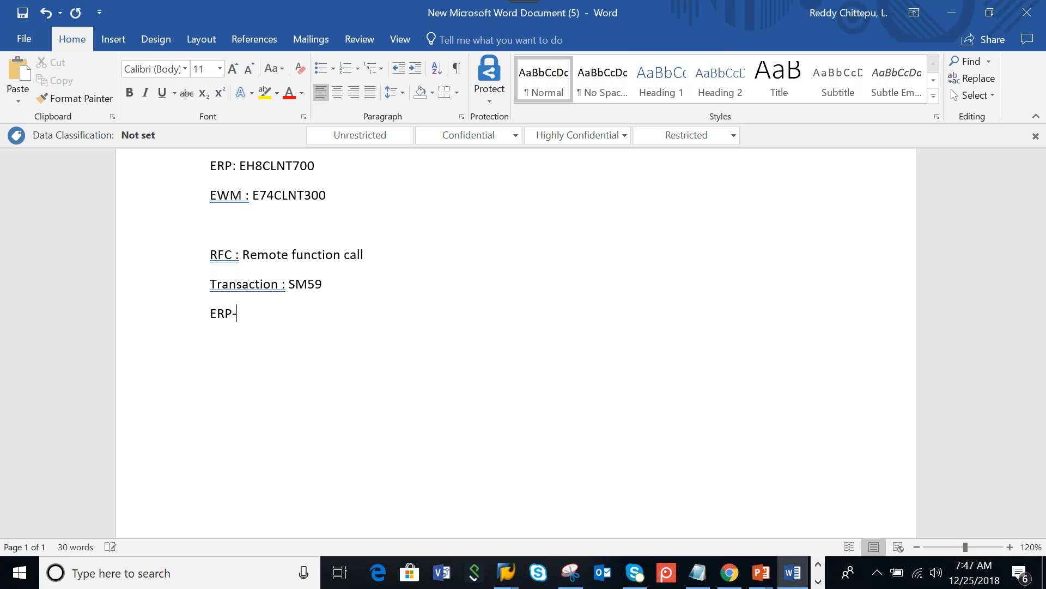
{"action": "type", "text": "---------------"}
{"action": "type", "text": "> IM "}
{"action": "type", "text": "leve"}
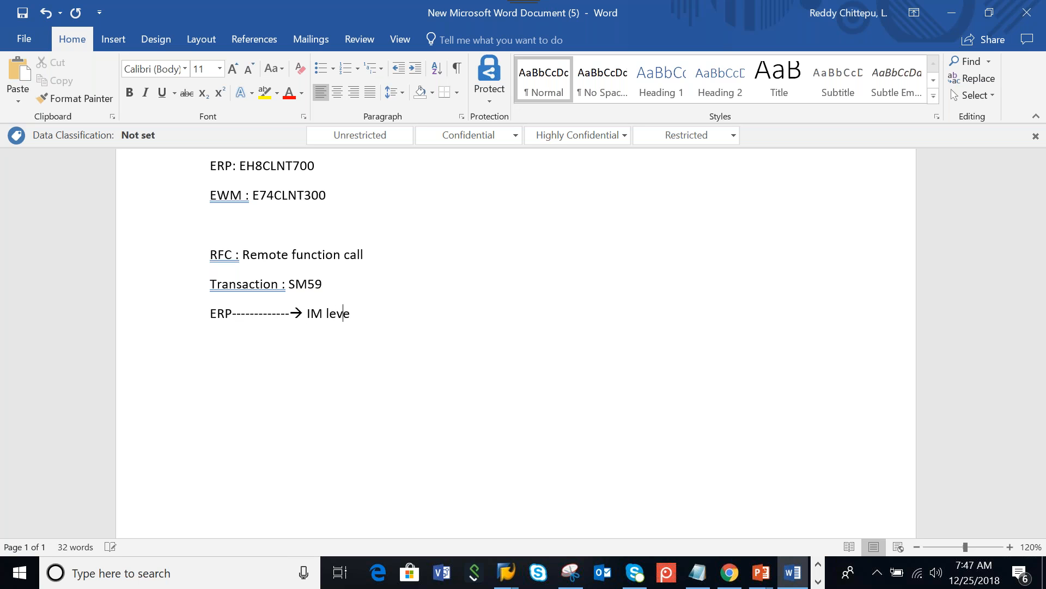
{"action": "type", "text": "lEW"}
{"action": "type", "text": "M ---------"}
{"action": "type", "text": "--> W"}
{"action": "type", "text": "H ;l"}
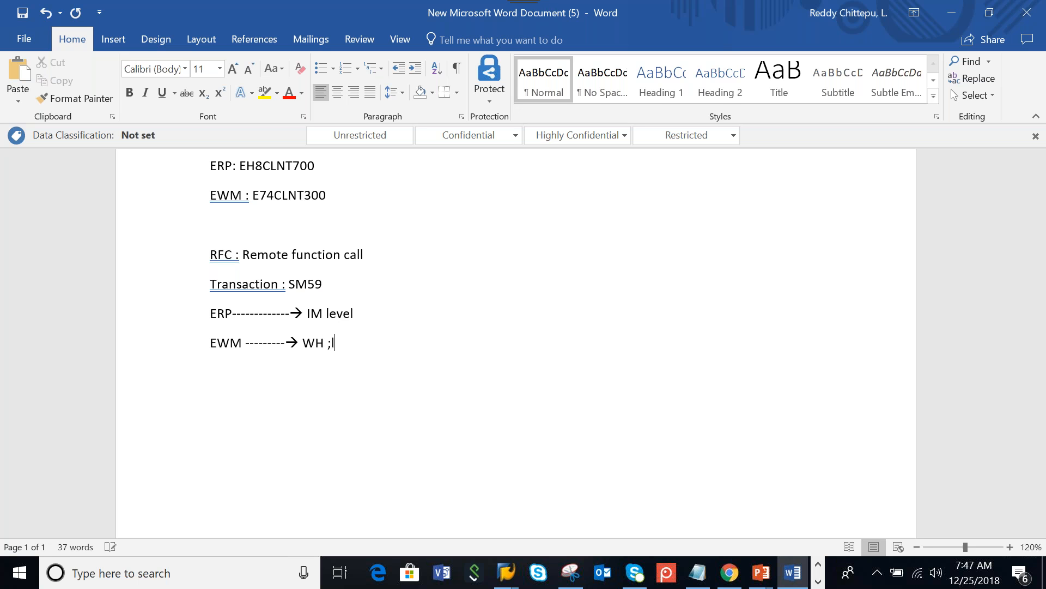
{"action": "key", "text": "BackSpace"}
{"action": "key", "text": "BackSpace"}
{"action": "type", "text": "level"}
Step: Extend the ERP line in the notes with "-------------SO" after "IM level"
{"action": "left_click", "coordinate": [383, 314]}
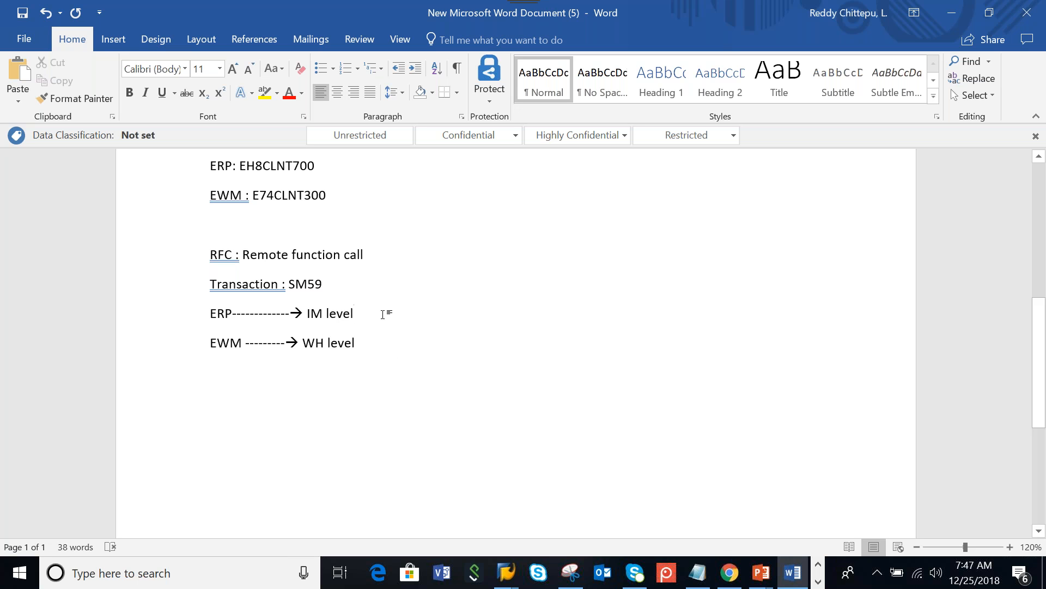
{"action": "type", "text": "-------------S"}
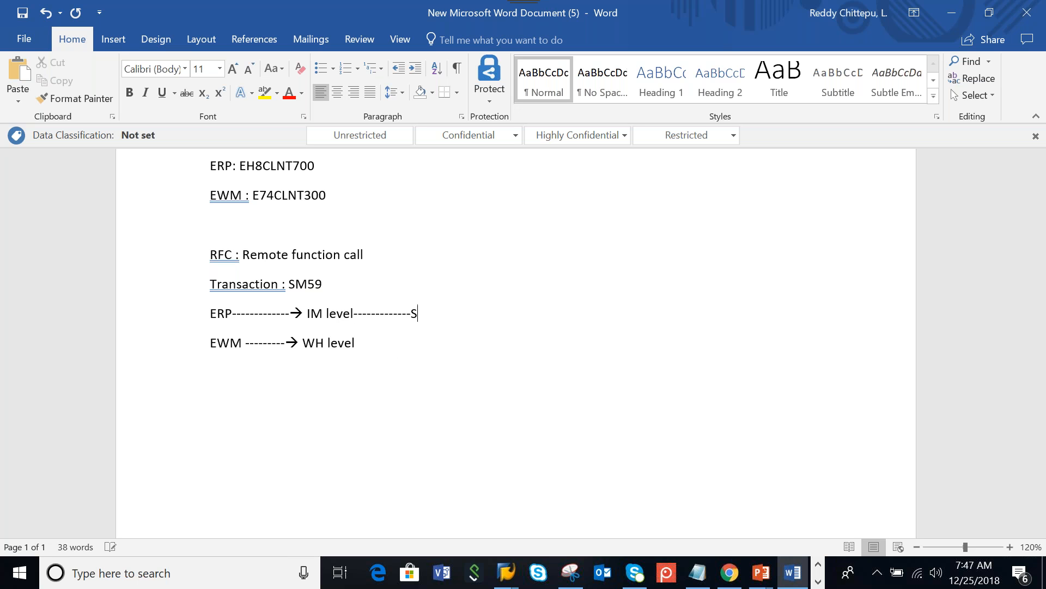
{"action": "type", "text": "O"}
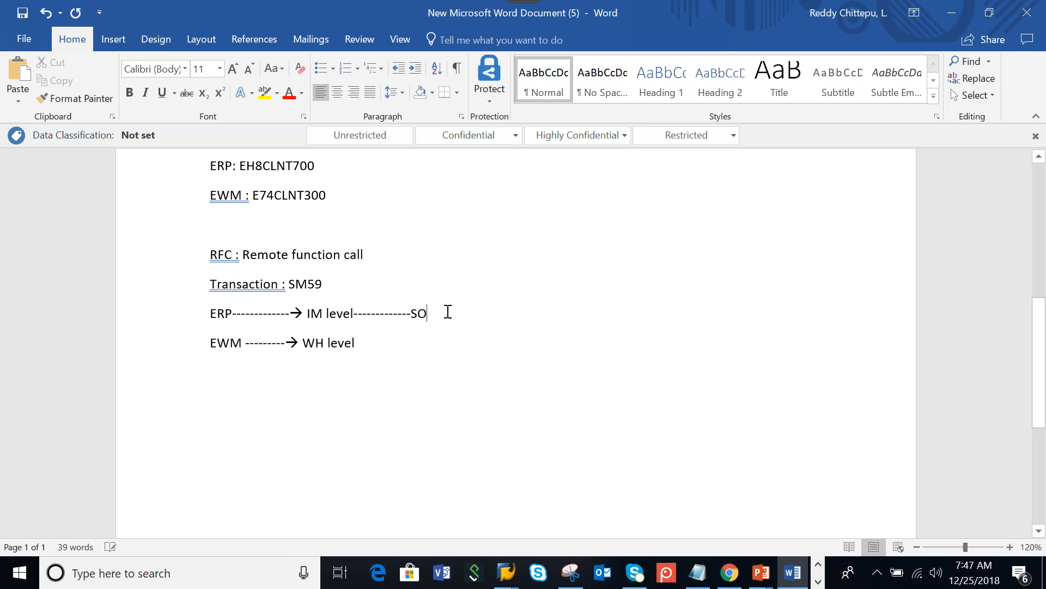
{"action": "left_click", "coordinate": [448, 312]}
Step: Add the line "BIN level" after a blank line below the EWM line, and briefly highlight the EWM line
{"action": "mouse_move", "coordinate": [294, 359]}
{"action": "key", "text": "Return"}
{"action": "key", "text": "Return"}
{"action": "key", "text": "ctrl+z"}
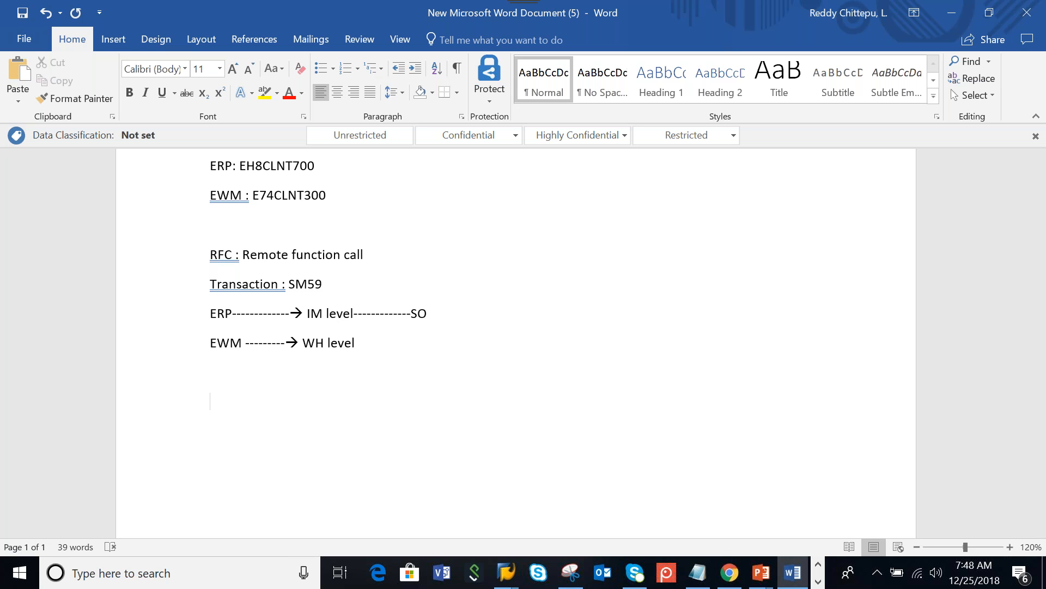
{"action": "type", "text": "BIN leve;"}
{"action": "key", "text": "BackSpace"}
{"action": "type", "text": "l"}
{"action": "left_click_drag", "start_coordinate": [210, 342], "coordinate": [370, 344]}
{"action": "left_click", "coordinate": [211, 354]}
{"action": "triple_click", "coordinate": [288, 345]}
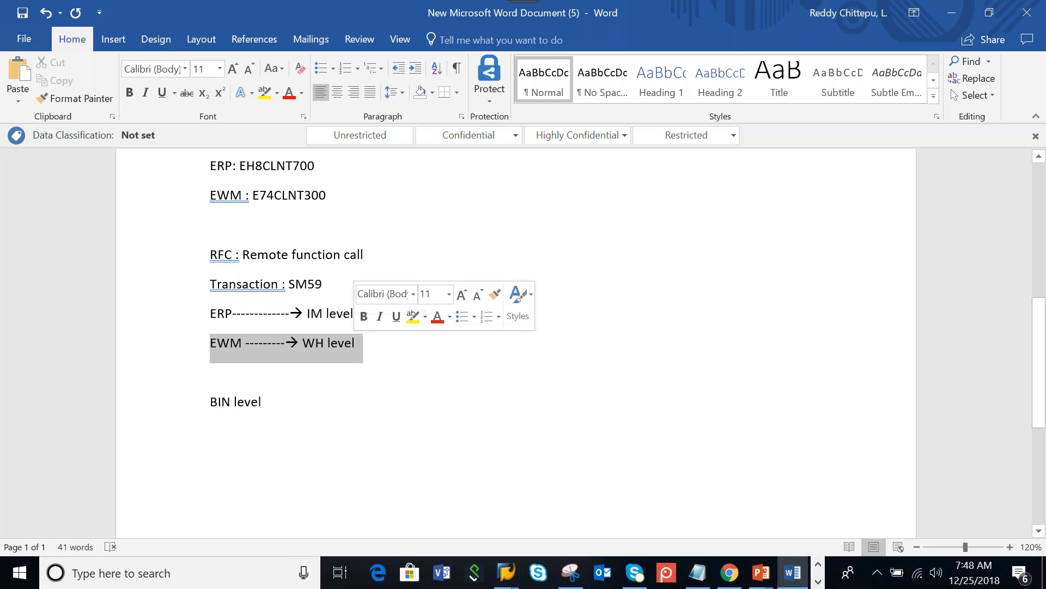
{"action": "left_click", "coordinate": [276, 401]}
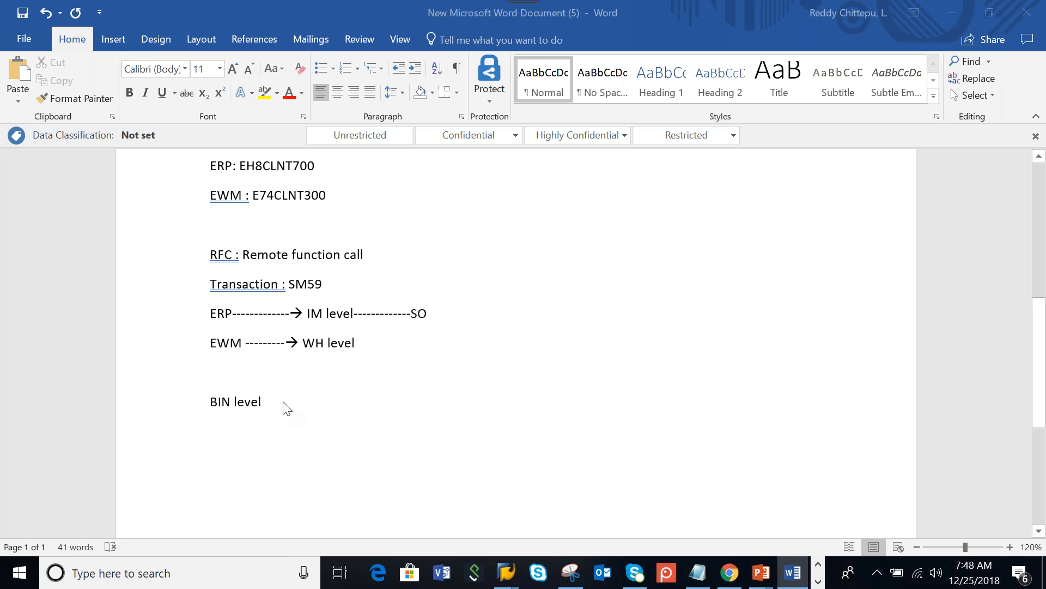
Step: Switch back to SAP, mark application case RL in the list, and start transaction SLG1 in a new session
{"action": "key", "text": "alt+Tab"}
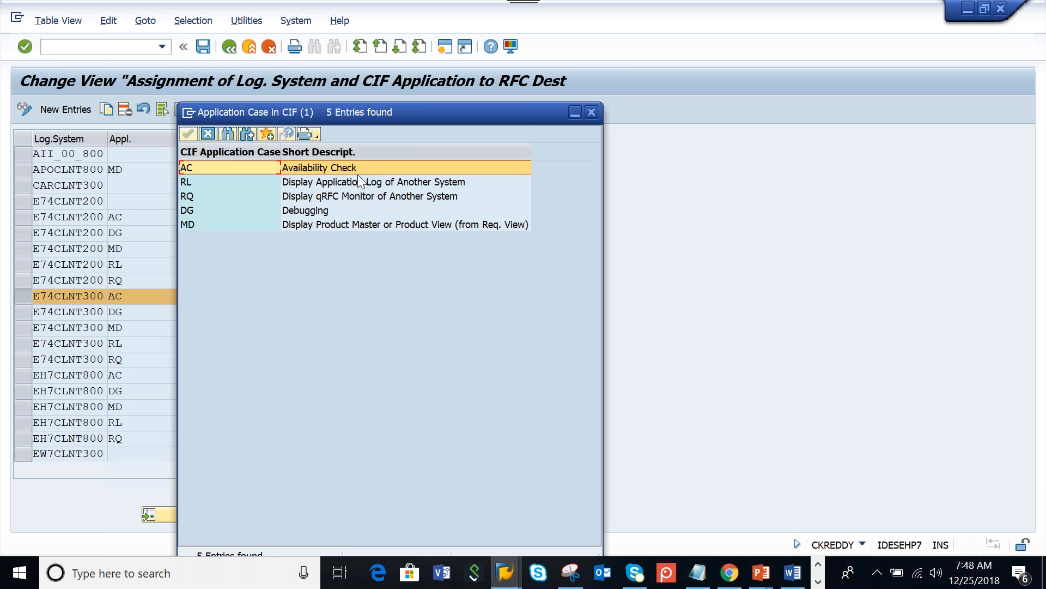
{"action": "left_click", "coordinate": [359, 184]}
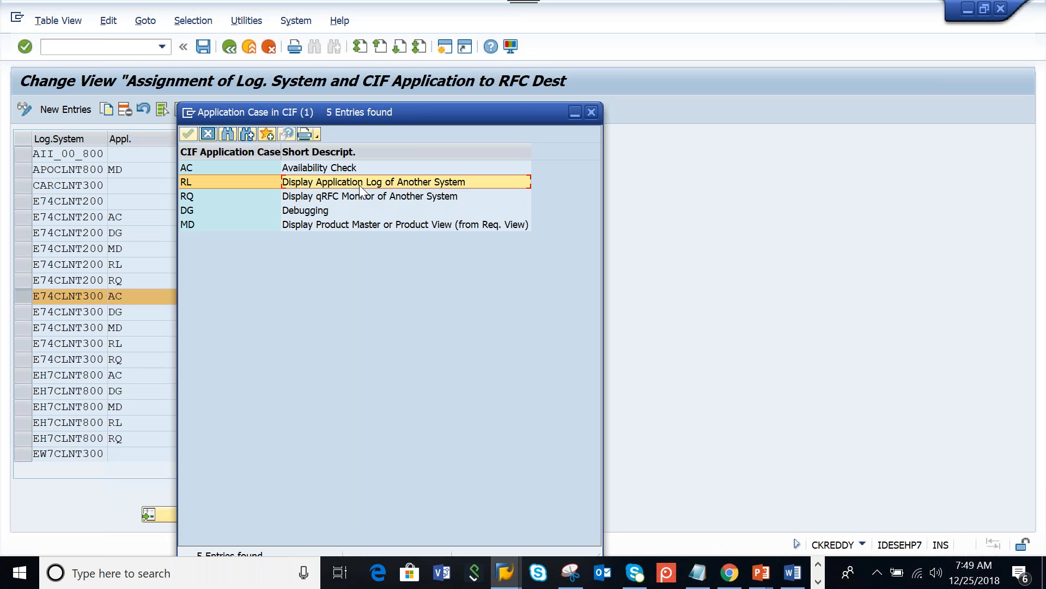
{"action": "left_click", "coordinate": [190, 113]}
{"action": "left_click", "coordinate": [214, 236]}
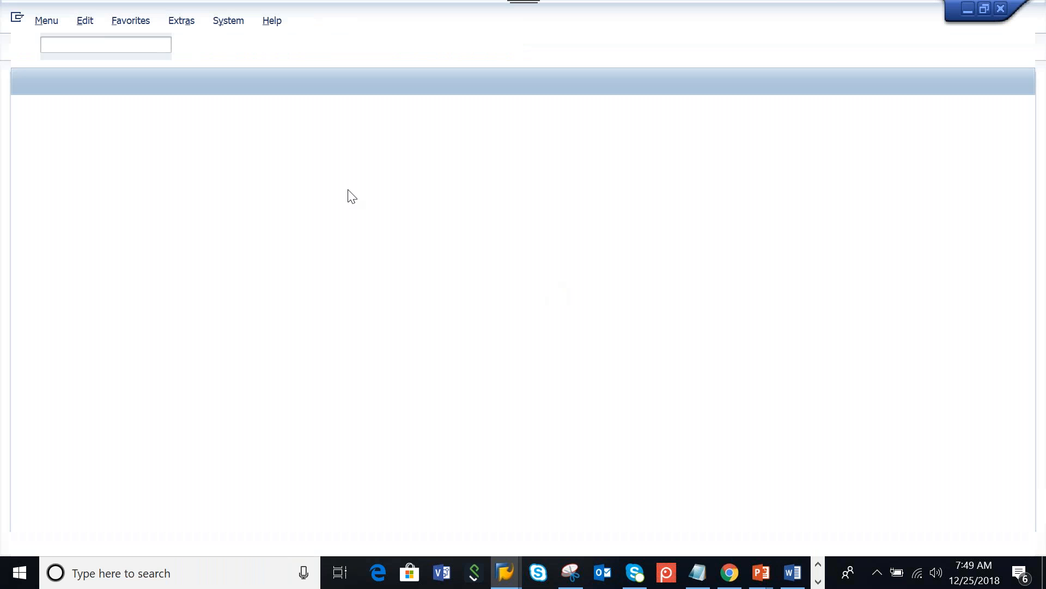
{"action": "type", "text": "SLG1"}
{"action": "key", "text": "Return"}
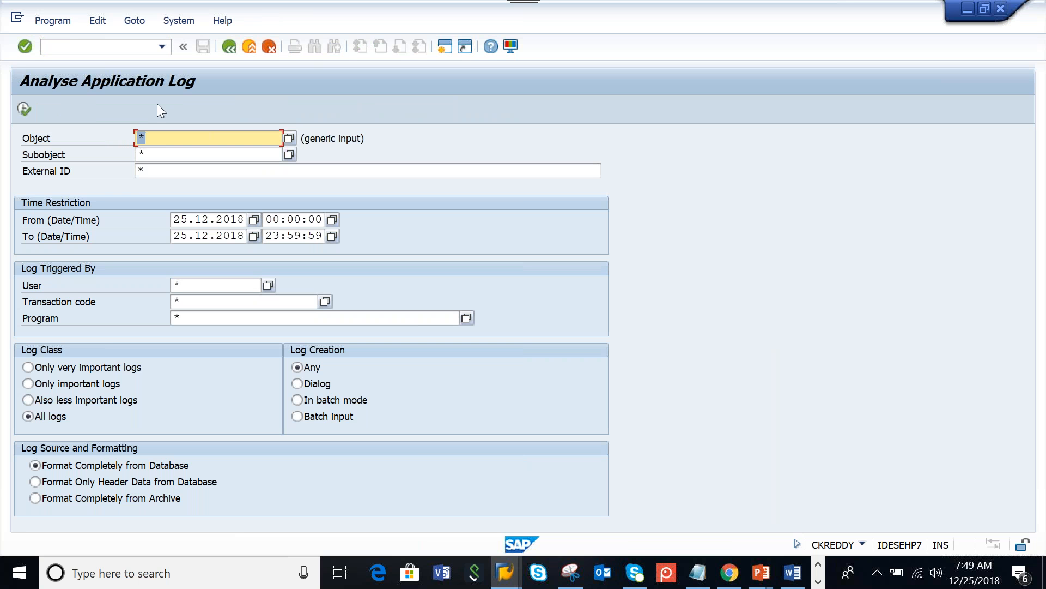
Step: Run the application log analysis with the default selection and display the message of the failed SRT_SEQ log
{"action": "left_click", "coordinate": [24, 108]}
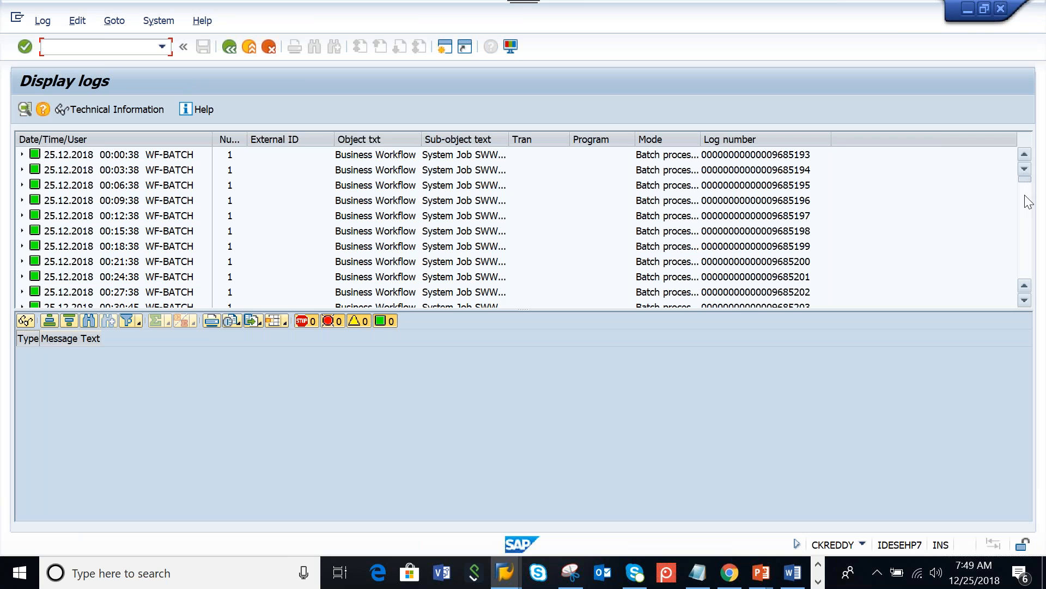
{"action": "scroll", "coordinate": [1028, 207], "scroll_direction": "down", "scroll_amount": 10}
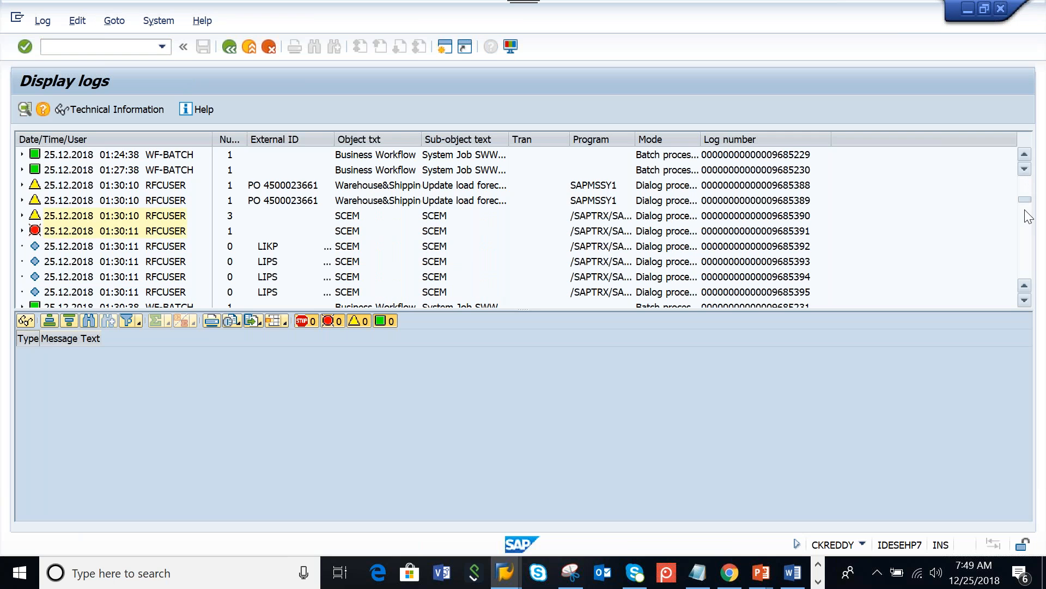
{"action": "scroll", "coordinate": [1025, 210], "scroll_direction": "down", "scroll_amount": 15}
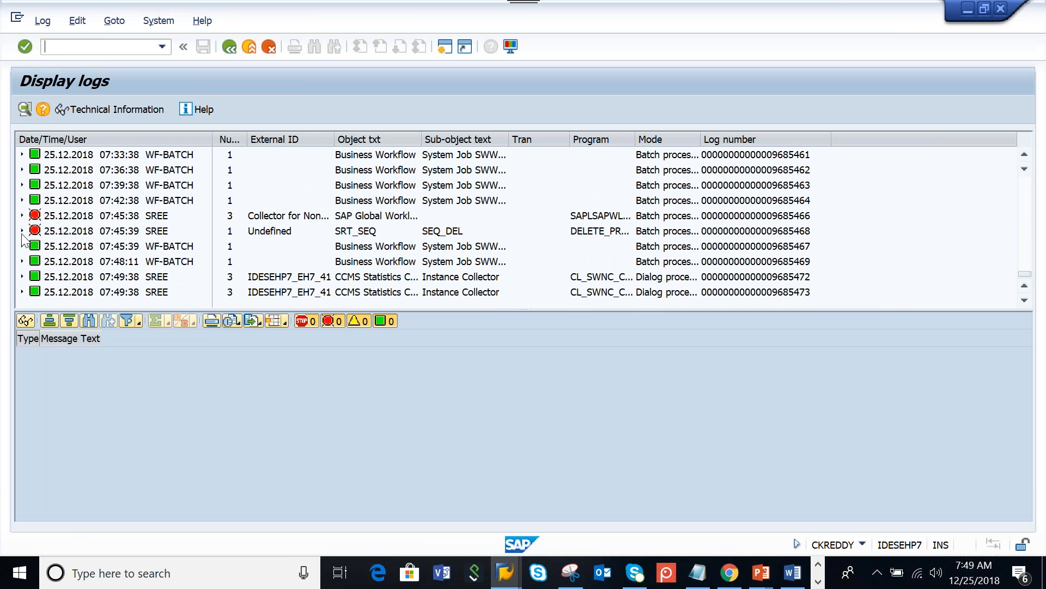
{"action": "left_click", "coordinate": [21, 231]}
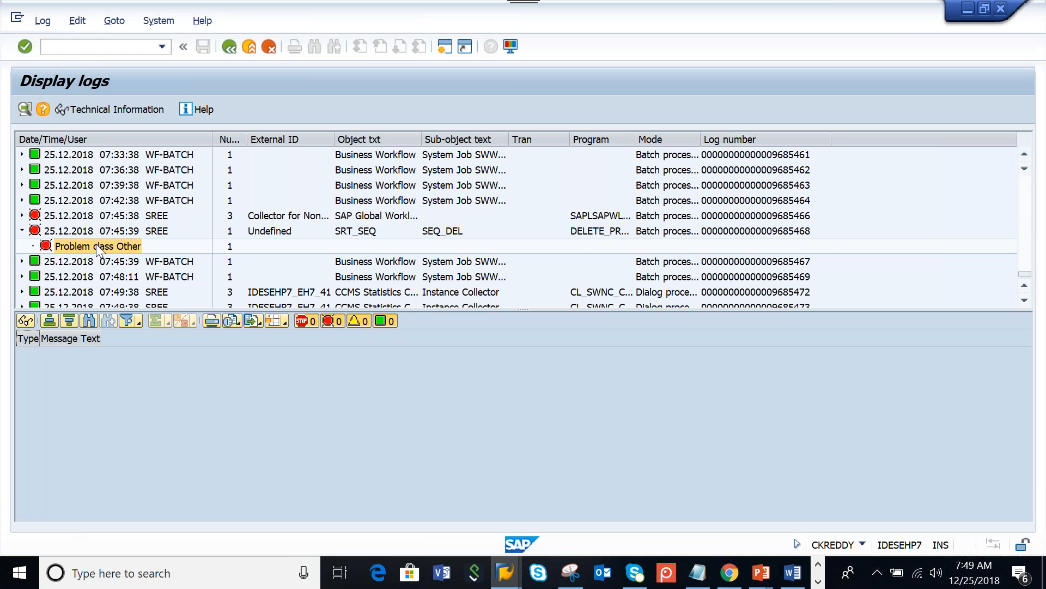
{"action": "left_click", "coordinate": [96, 244]}
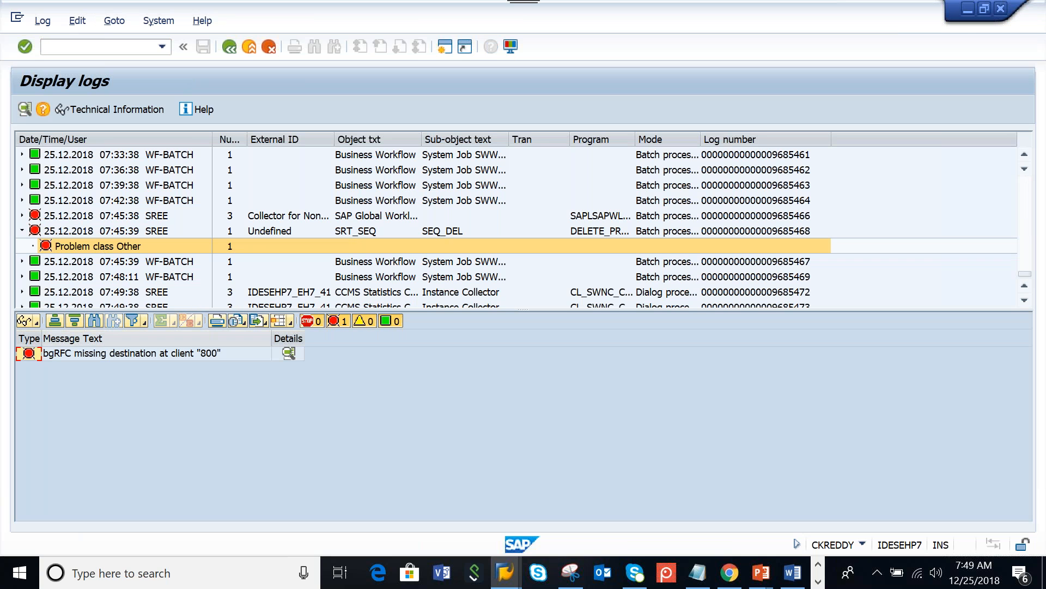
Step: Display the messages of the last Instance Collector log in the list and widen the message text column
{"action": "left_click", "coordinate": [1025, 302]}
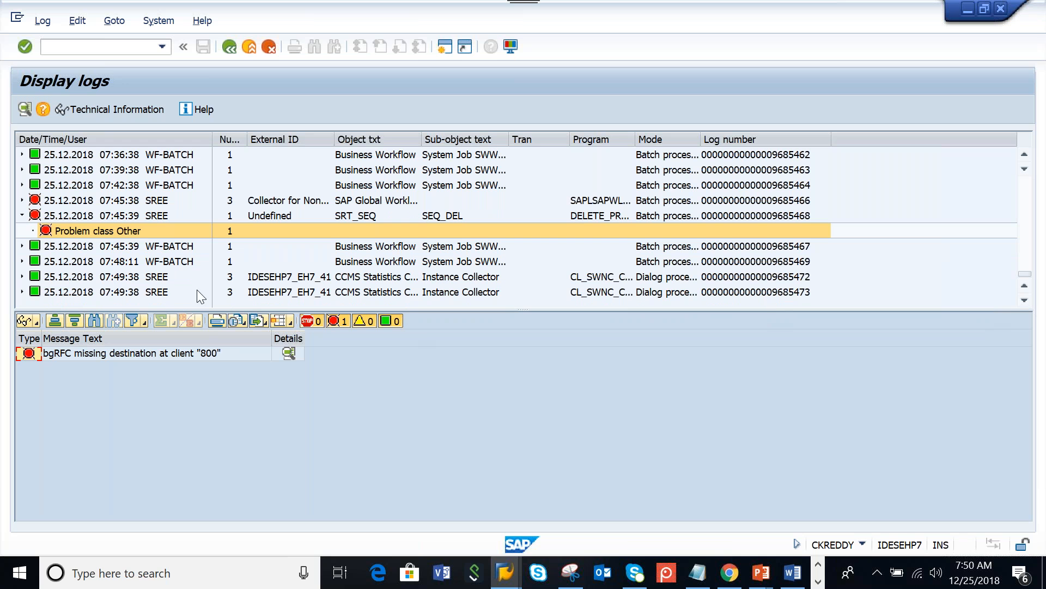
{"action": "left_click", "coordinate": [125, 293]}
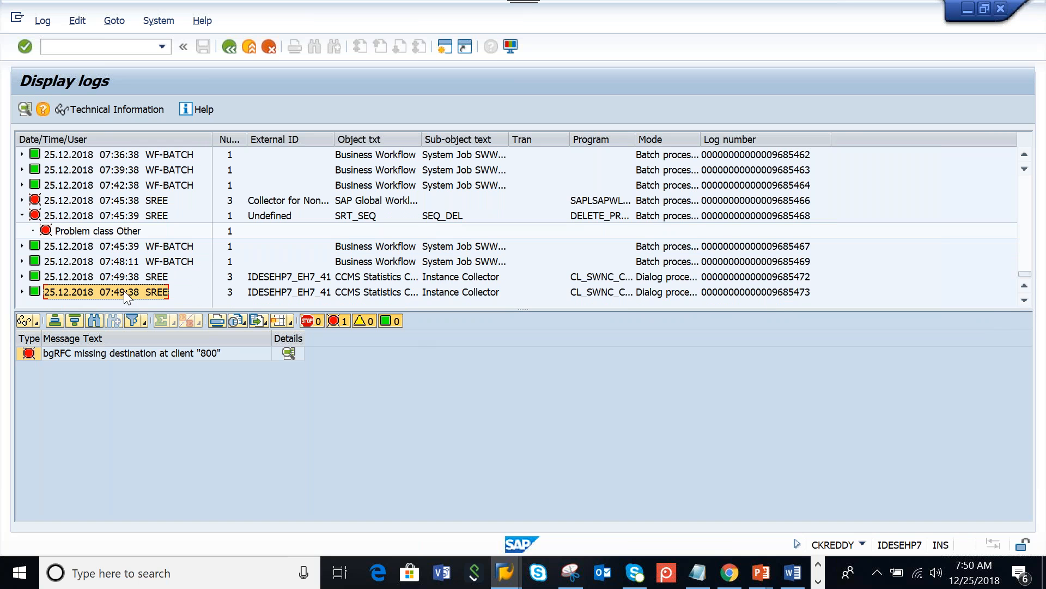
{"action": "double_click", "coordinate": [123, 292]}
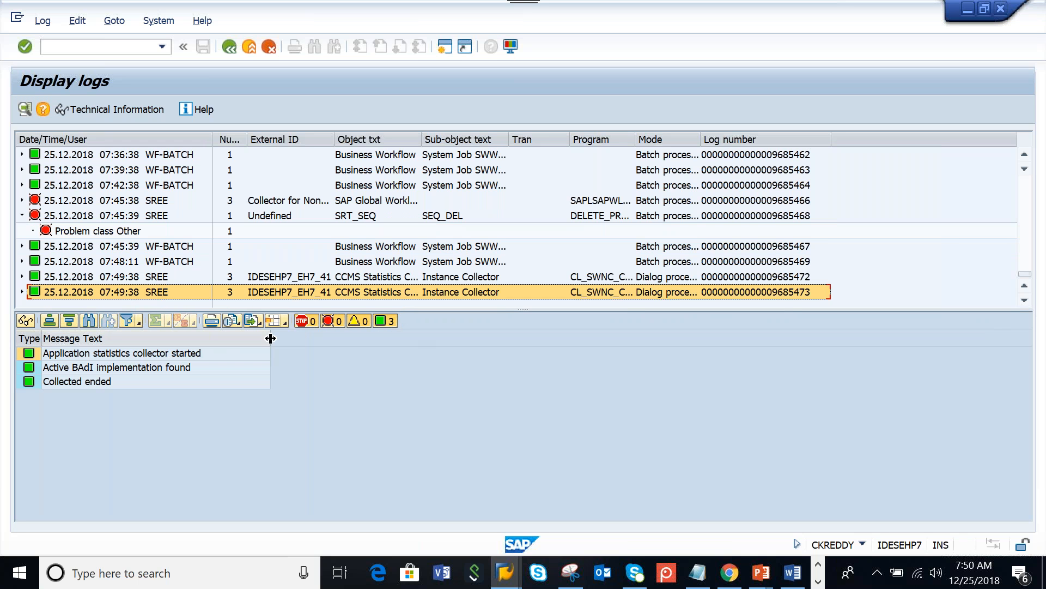
{"action": "left_click_drag", "start_coordinate": [271, 338], "coordinate": [330, 339]}
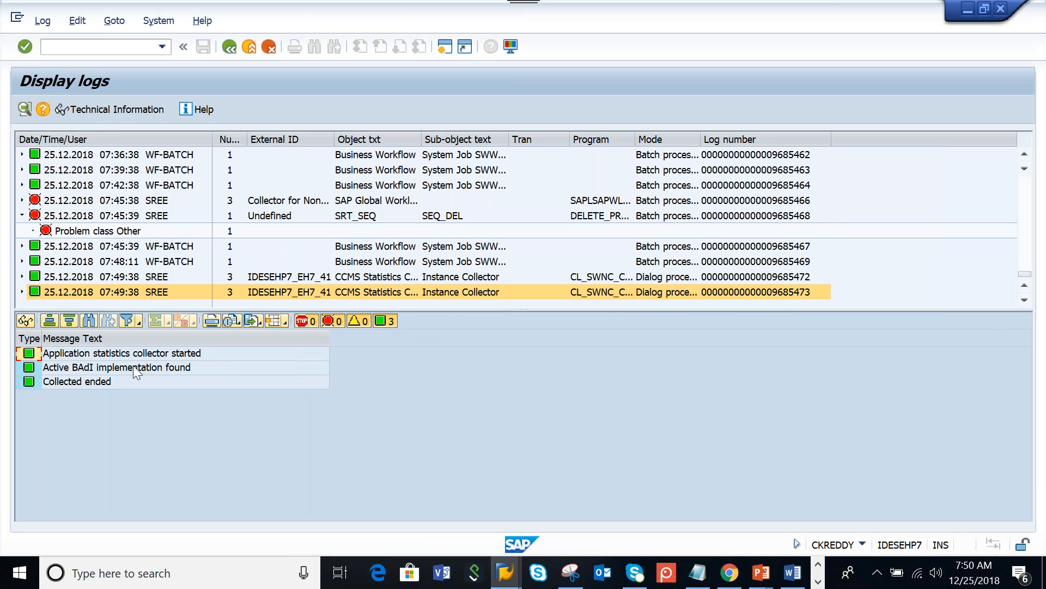
Step: Leave the application log, return to the application case list, and mark RQ, Display qRFC Monitor of Another System
{"action": "left_click", "coordinate": [228, 46]}
{"action": "left_click", "coordinate": [228, 46]}
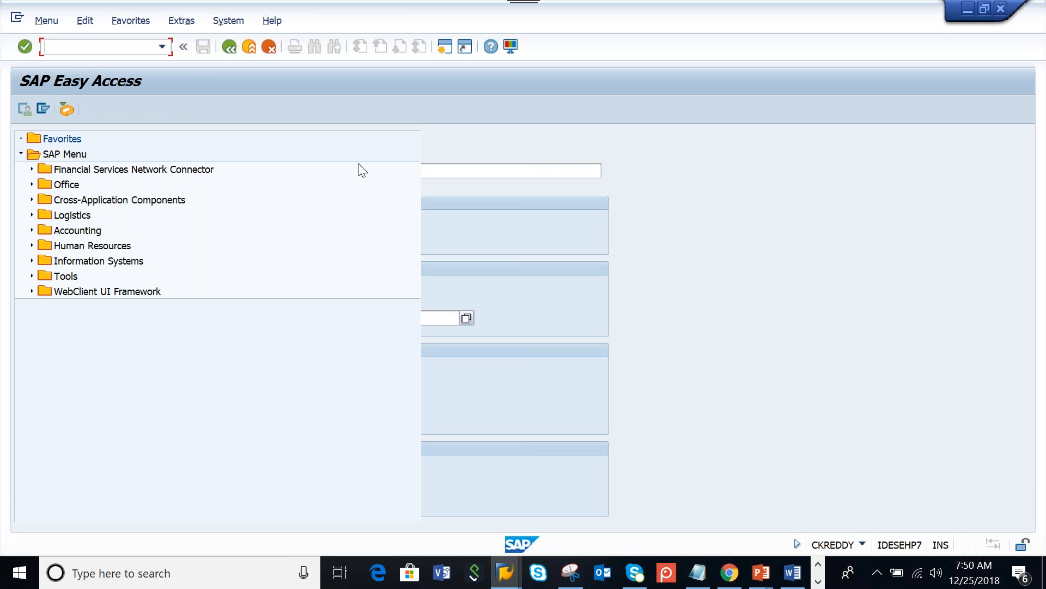
{"action": "left_click", "coordinate": [513, 581]}
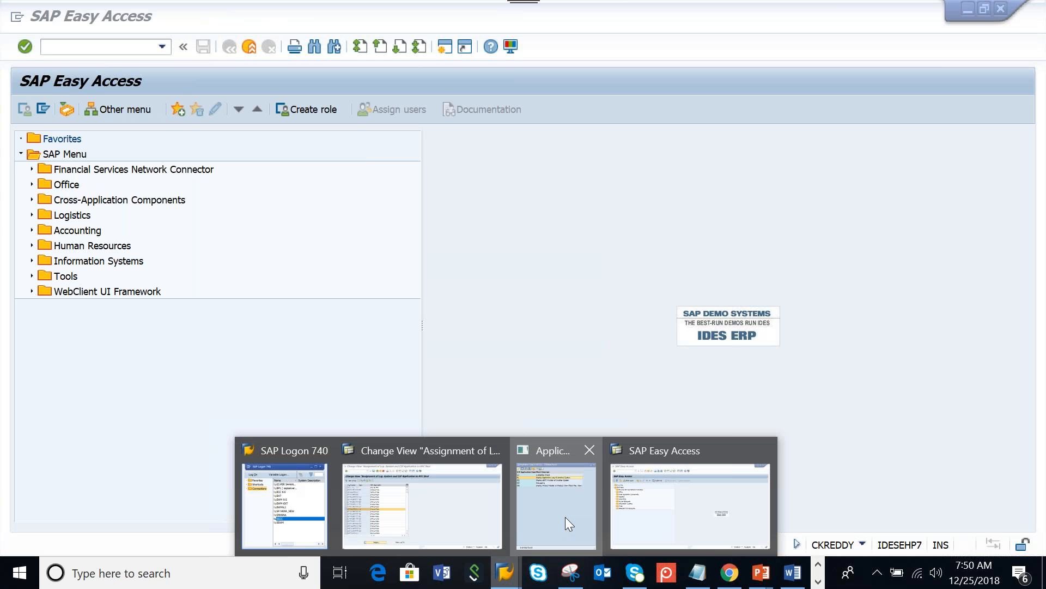
{"action": "left_click", "coordinate": [564, 517]}
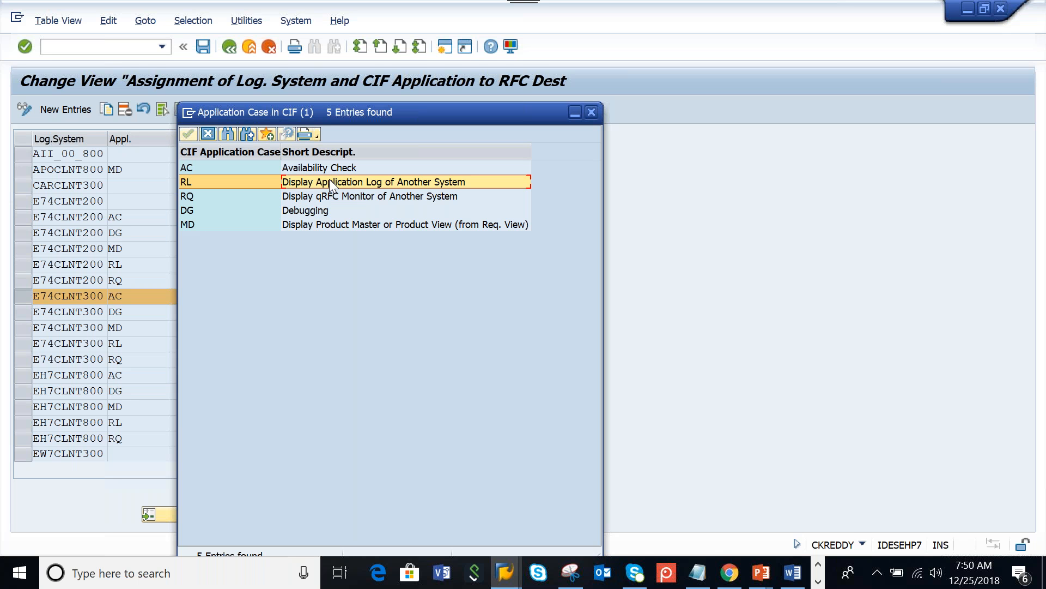
{"action": "left_click", "coordinate": [330, 197]}
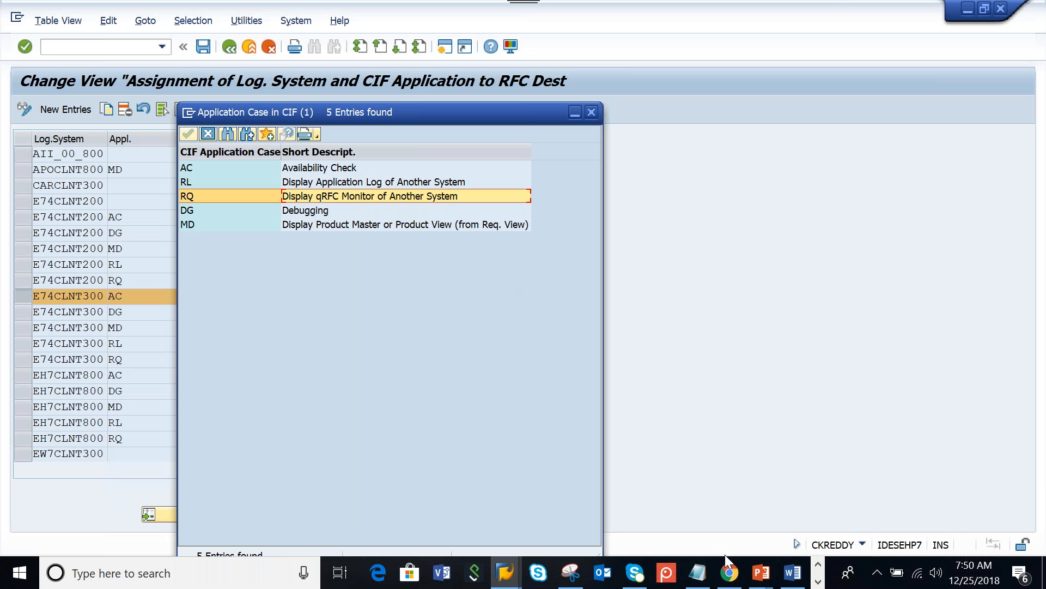
Step: Switch to the Word notes and add the line "Queue RFC" below "BIN level"
{"action": "left_click", "coordinate": [793, 572]}
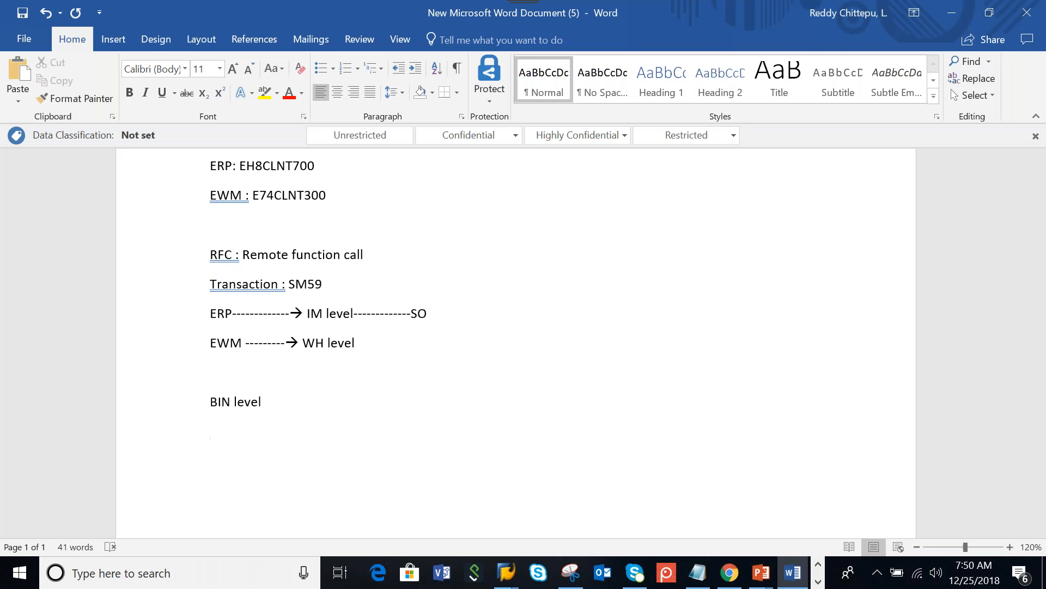
{"action": "type", "text": "Queue"}
{"action": "key", "text": "BackSpace"}
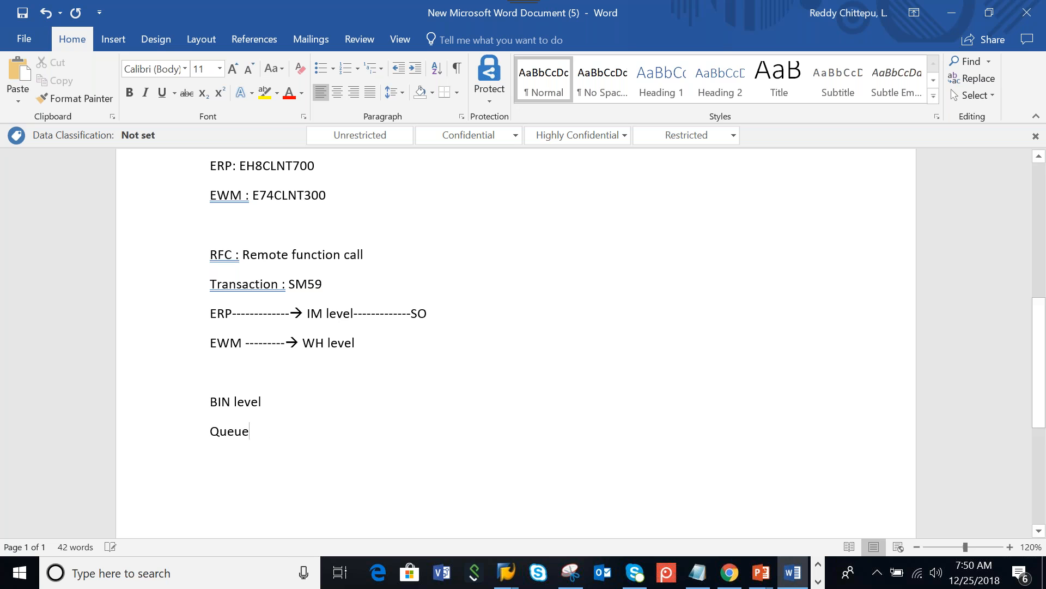
{"action": "type", "text": "RFC"}
{"action": "key", "text": "Return"}
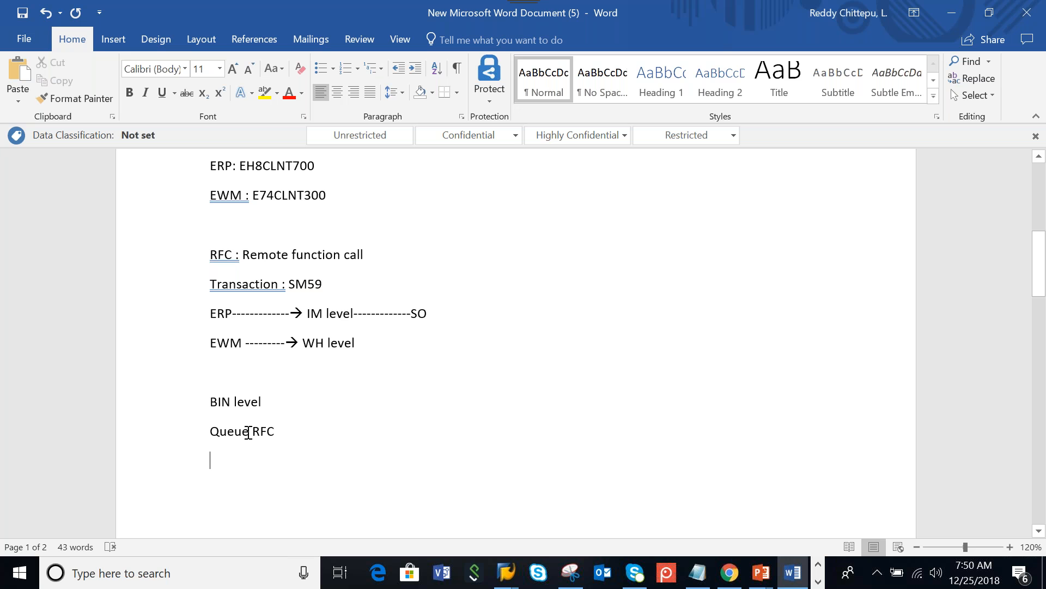
Step: Highlight the word "Queue" in the new line of the notes, deselect it, and return to the SAP application case list
{"action": "left_click_drag", "start_coordinate": [249, 432], "coordinate": [211, 431]}
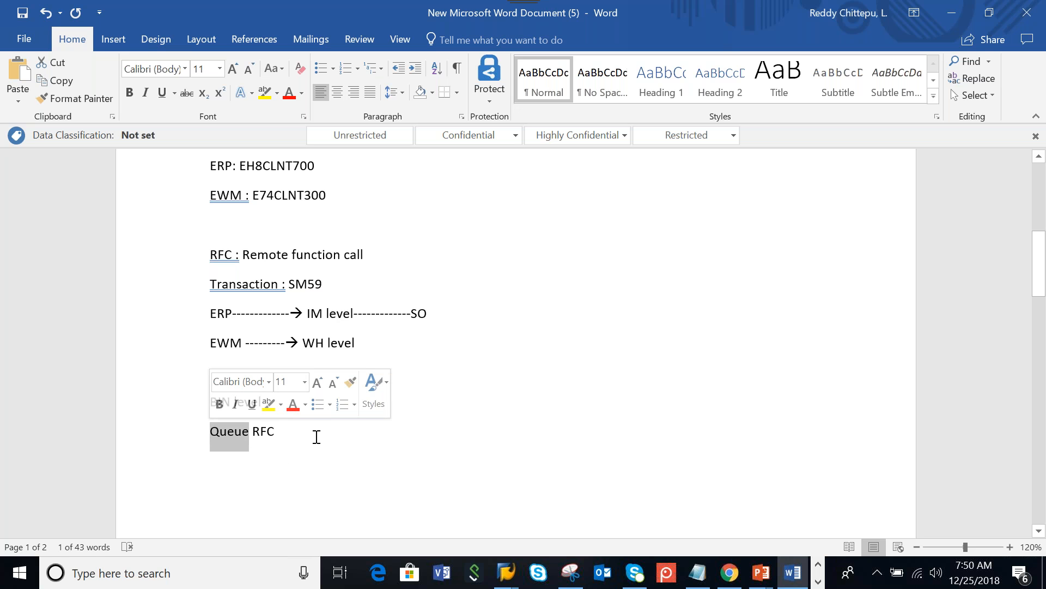
{"action": "left_click", "coordinate": [322, 466]}
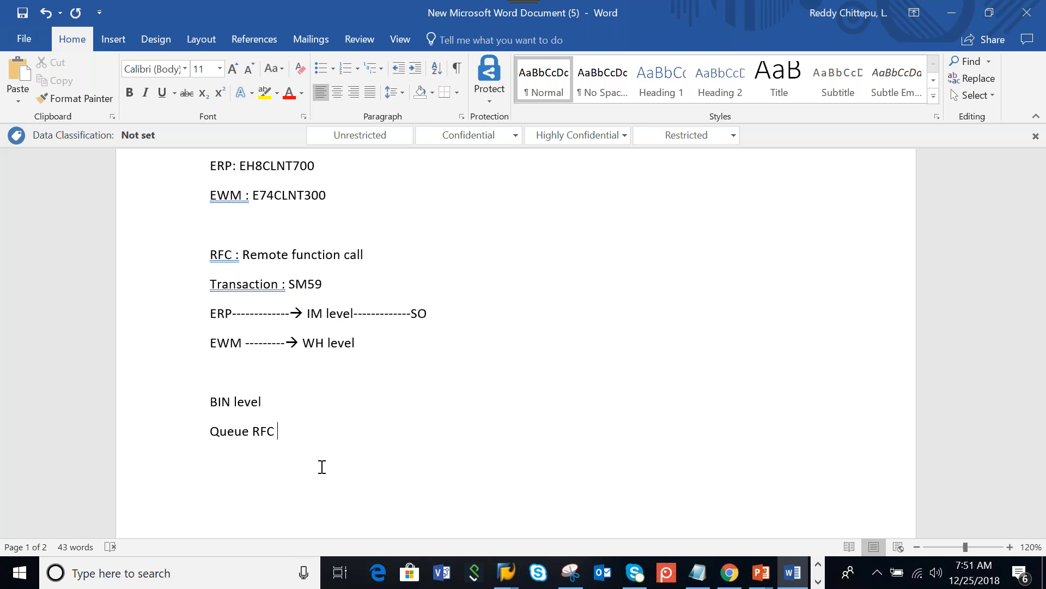
{"action": "key", "text": "alt+Tab"}
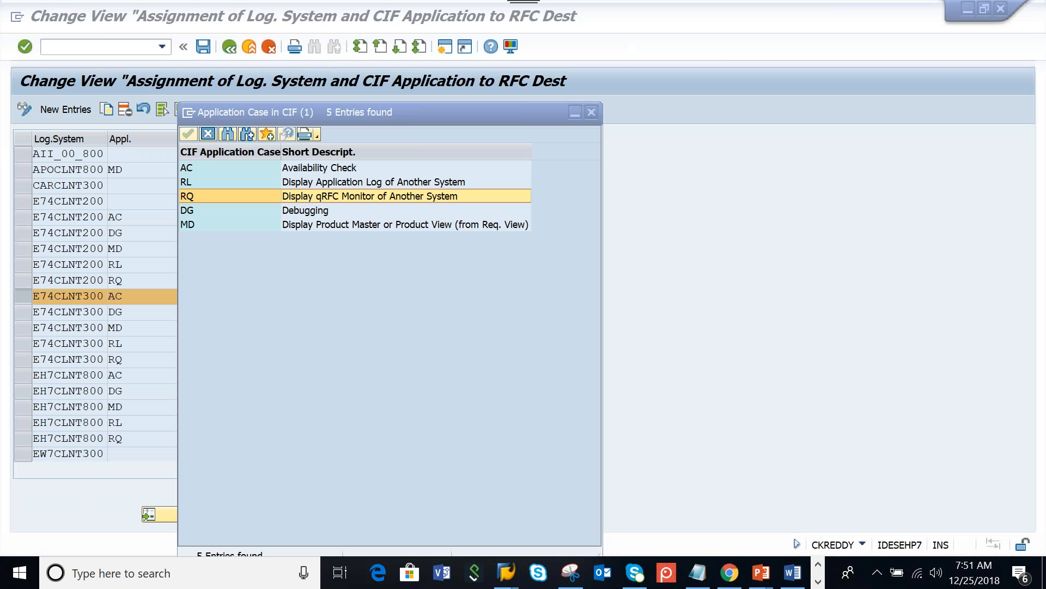
Step: Switch to the Word notes and add the lines "Inbound queue monitor" and "Outbound queue monitor" below "Queue RFC"
{"action": "key", "text": "alt+Tab"}
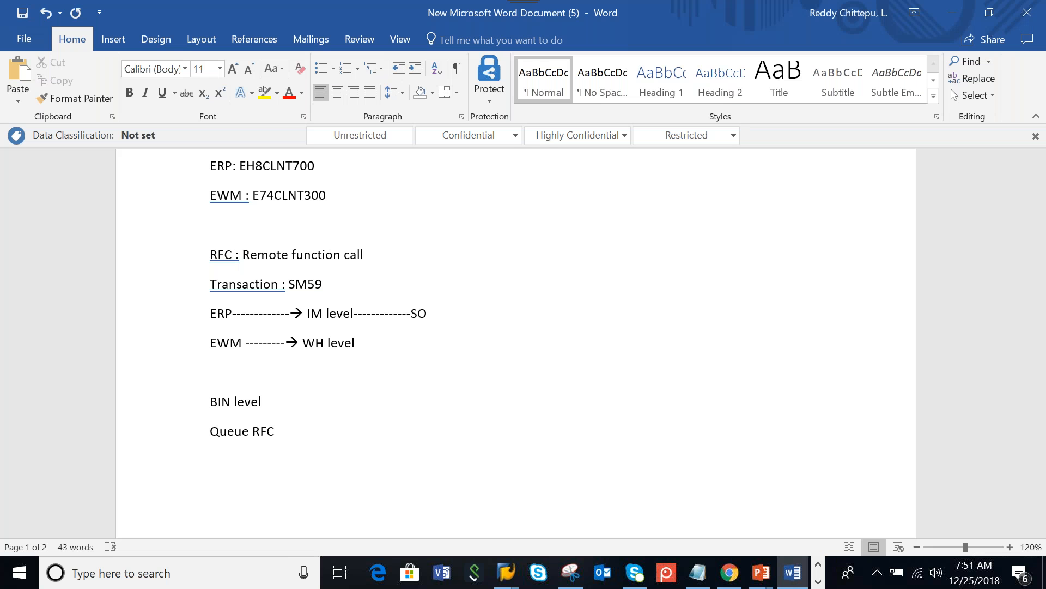
{"action": "type", "text": "INbund"}
{"action": "key", "text": "BackSpace"}
{"action": "key", "text": "BackSpace"}
{"action": "key", "text": "BackSpace"}
{"action": "key", "text": "BackSpace"}
{"action": "key", "text": "BackSpace"}
{"action": "key", "text": "BackSpace"}
{"action": "key", "text": "BackSpace"}
{"action": "type", "text": "Inbound queue monitor "}
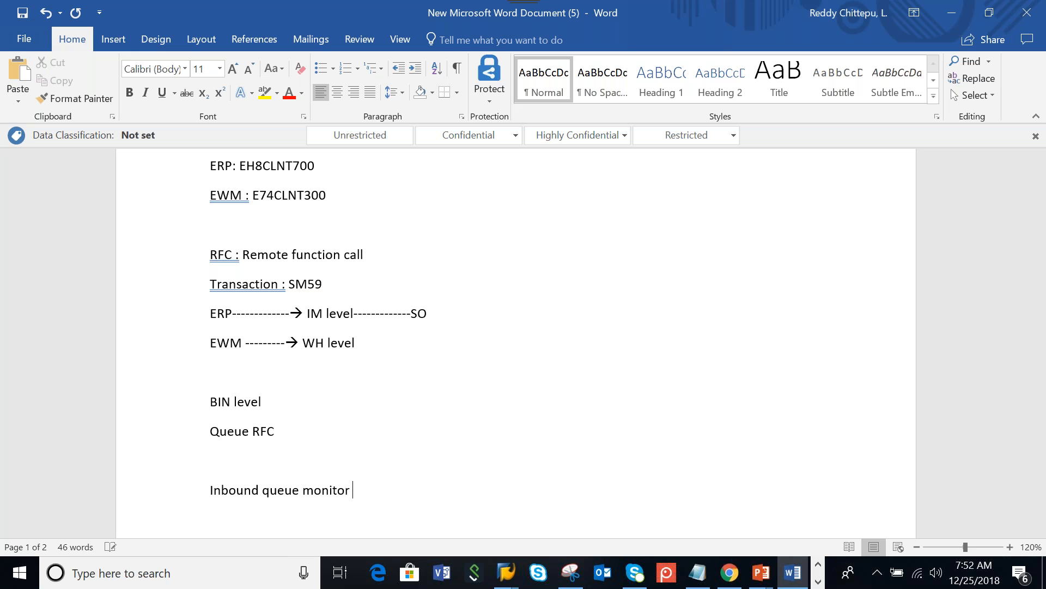
{"action": "type", "text": "Outbound queue monitor"}
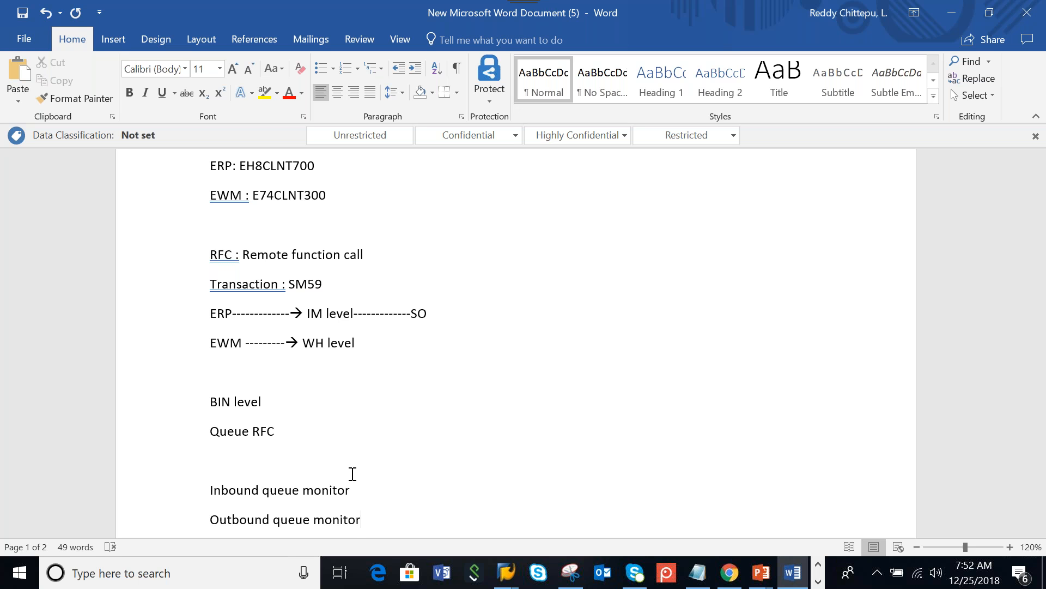
Step: Append the transaction codes ": SMQ2" to the inbound queue monitor line and ": SMQ1" to the outbound one
{"action": "key", "text": "Up"}
{"action": "type", "text": ": SMQ2"}
{"action": "key", "text": "Down"}
{"action": "type", "text": ": A"}
{"action": "key", "text": "BackSpace"}
{"action": "type", "text": "SMq1"}
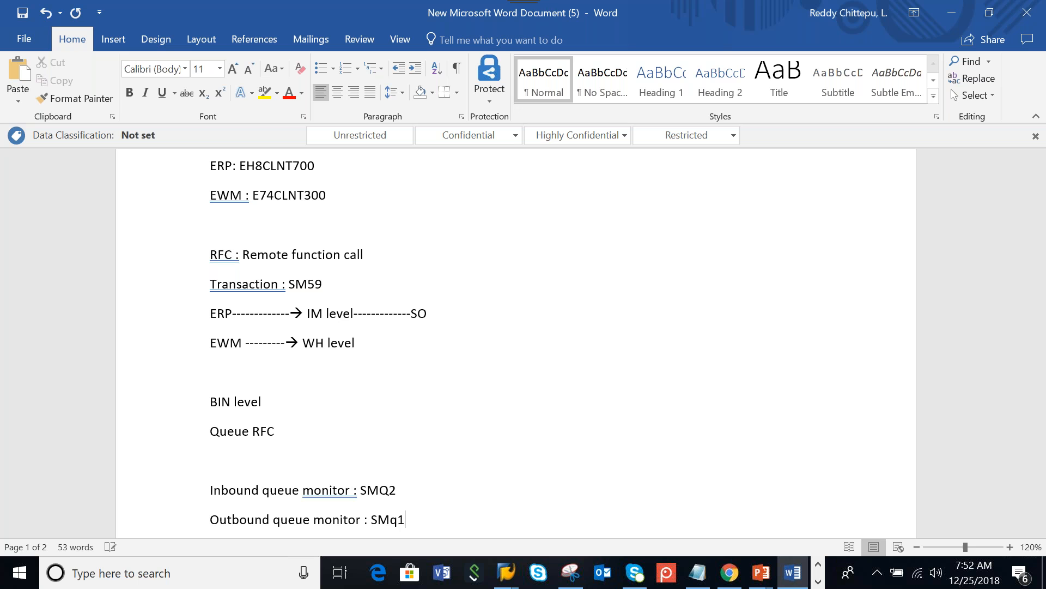
{"action": "key", "text": "BackSpace"}
{"action": "key", "text": "BackSpace"}
{"action": "type", "text": "Q1"}
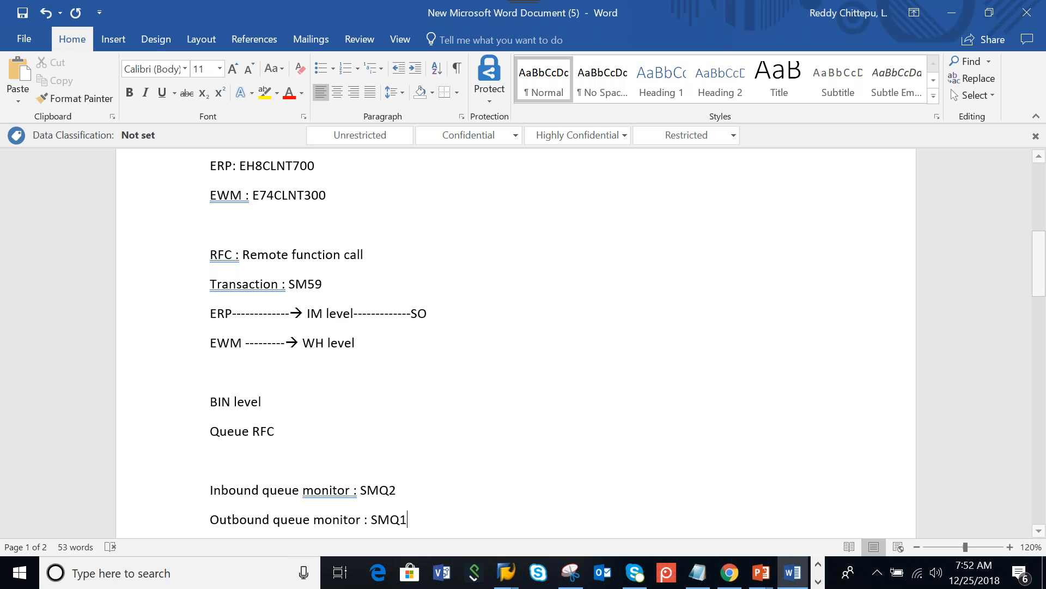
Step: Switch to the SAP Easy Access session, open transaction SMQ2, and display the inbound queues for client 800 with queue name *
{"action": "left_click", "coordinate": [507, 573]}
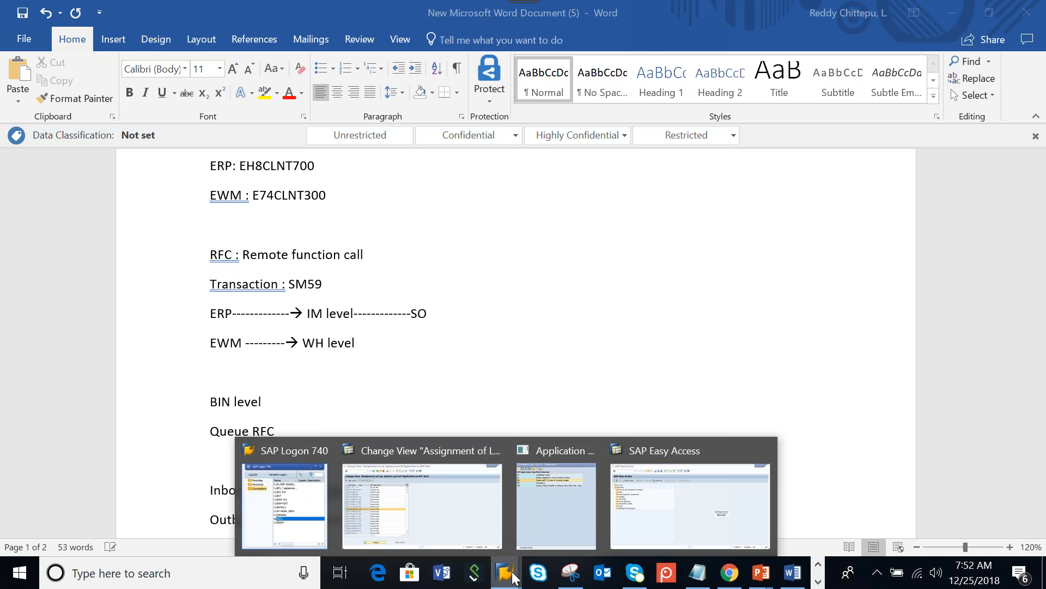
{"action": "left_click", "coordinate": [665, 512]}
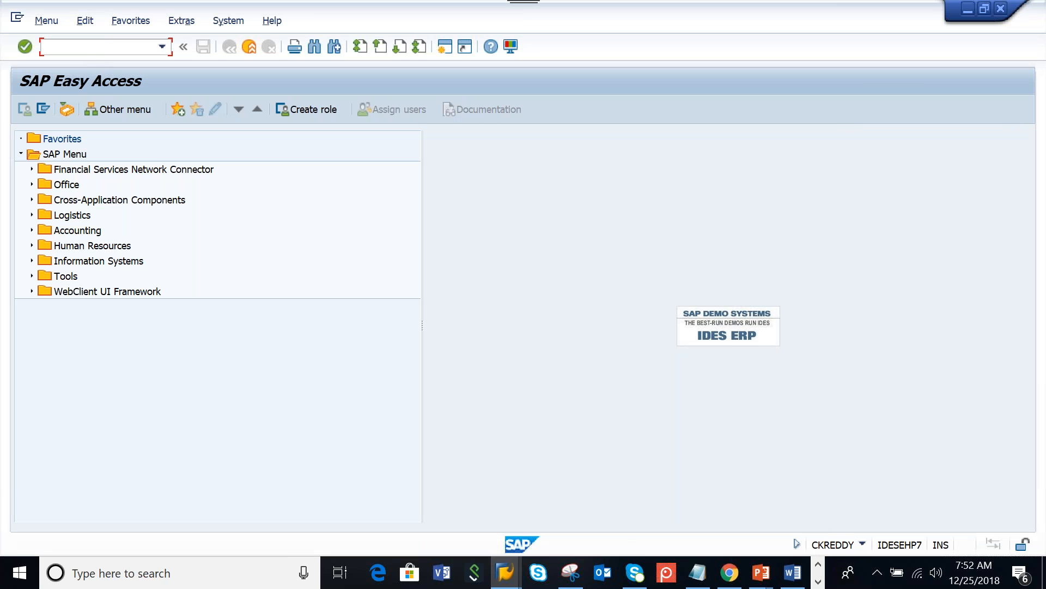
{"action": "type", "text": "smq2"}
{"action": "key", "text": "Return"}
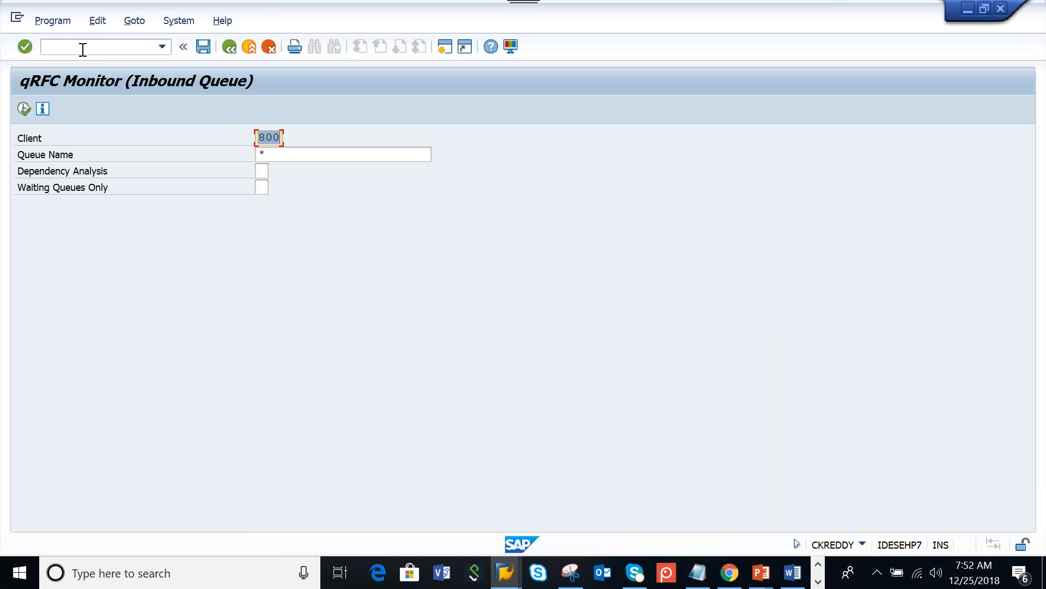
{"action": "left_click", "coordinate": [26, 112]}
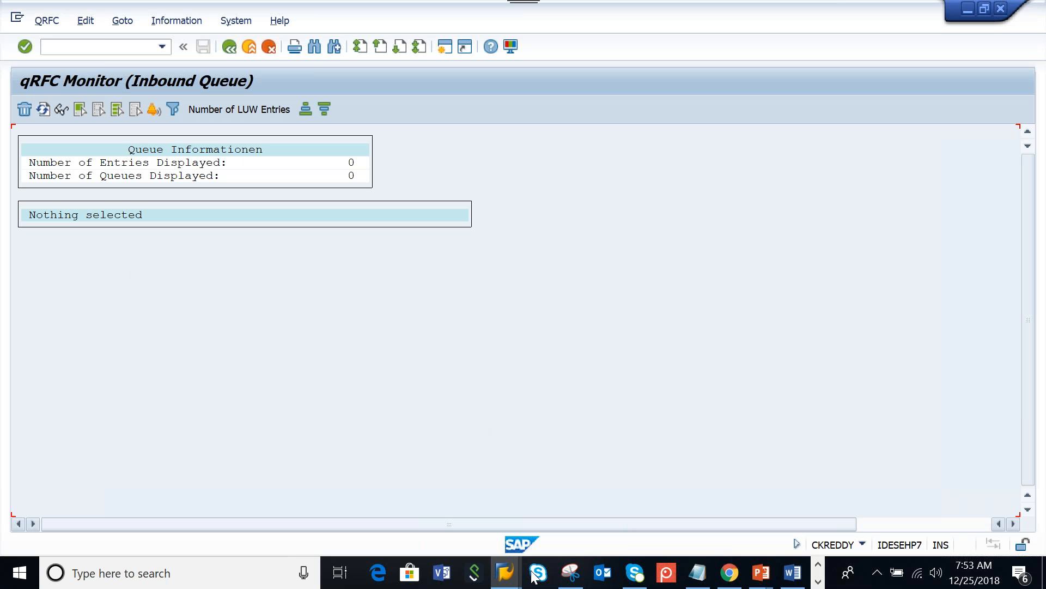
Step: Return to the CIF application case list and mark DG, Debugging, followed by MD, Display Product Master or Product View
{"action": "left_click", "coordinate": [504, 573]}
{"action": "left_click", "coordinate": [535, 496]}
{"action": "left_click", "coordinate": [303, 211]}
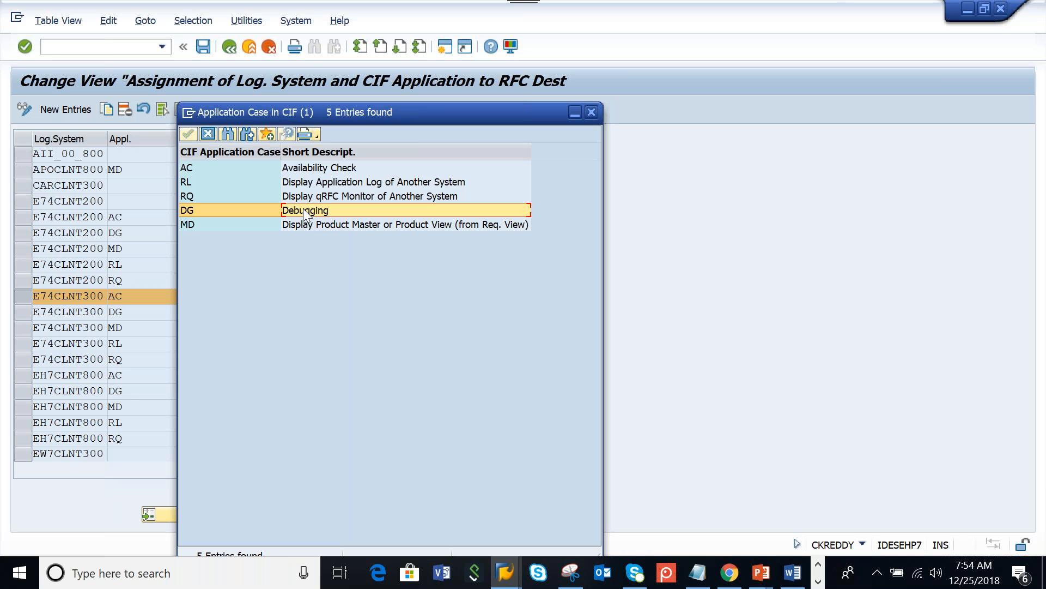
{"action": "left_click", "coordinate": [303, 225]}
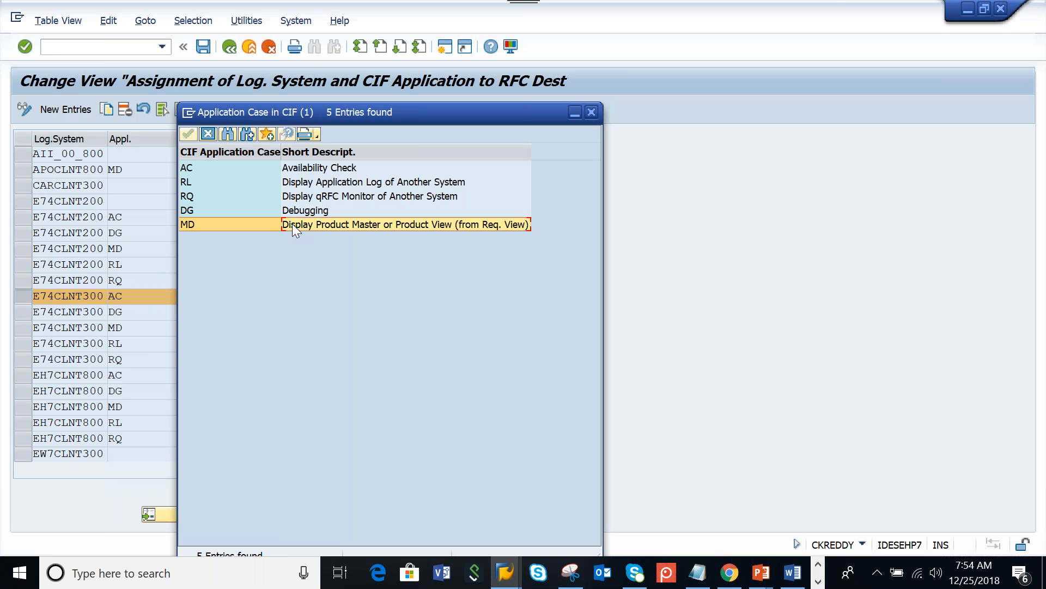
Step: Switch to the Word notes and add "3 things are mandatory" with the numbered items "Org data" and "Master data", correcting the spelling
{"action": "left_click", "coordinate": [794, 581]}
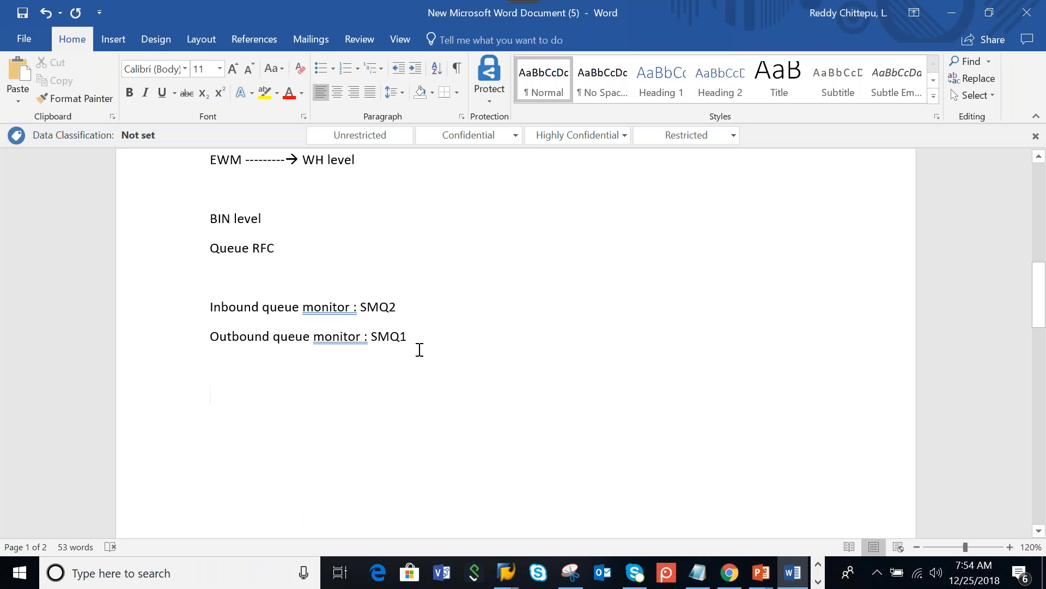
{"action": "type", "text": "3 things are mandatory "}
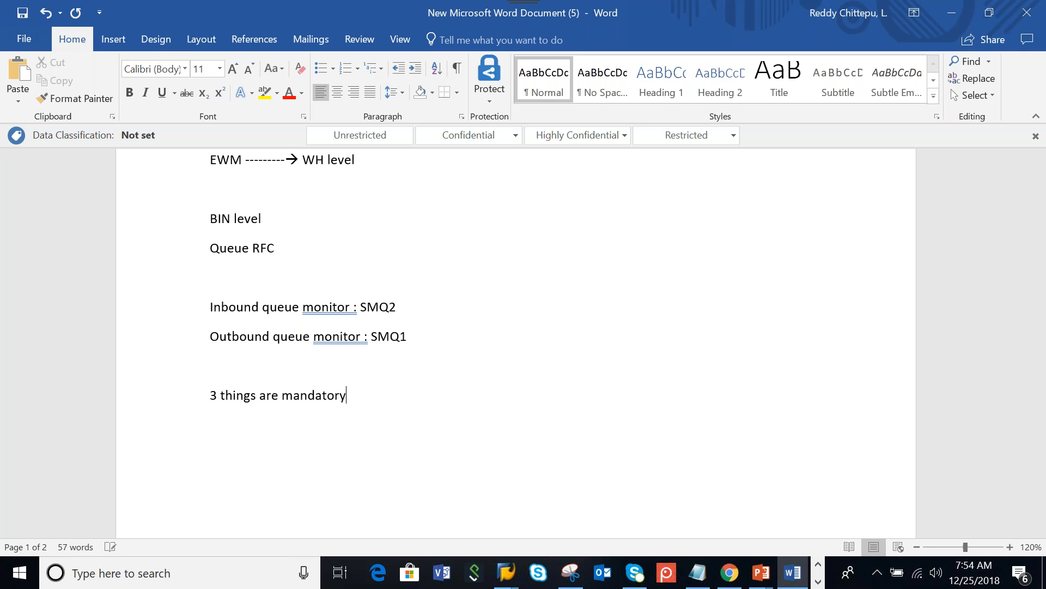
{"action": "type", "text": "1. Org data"}
{"action": "key", "text": "Return"}
{"action": "type", "text": "Mat"}
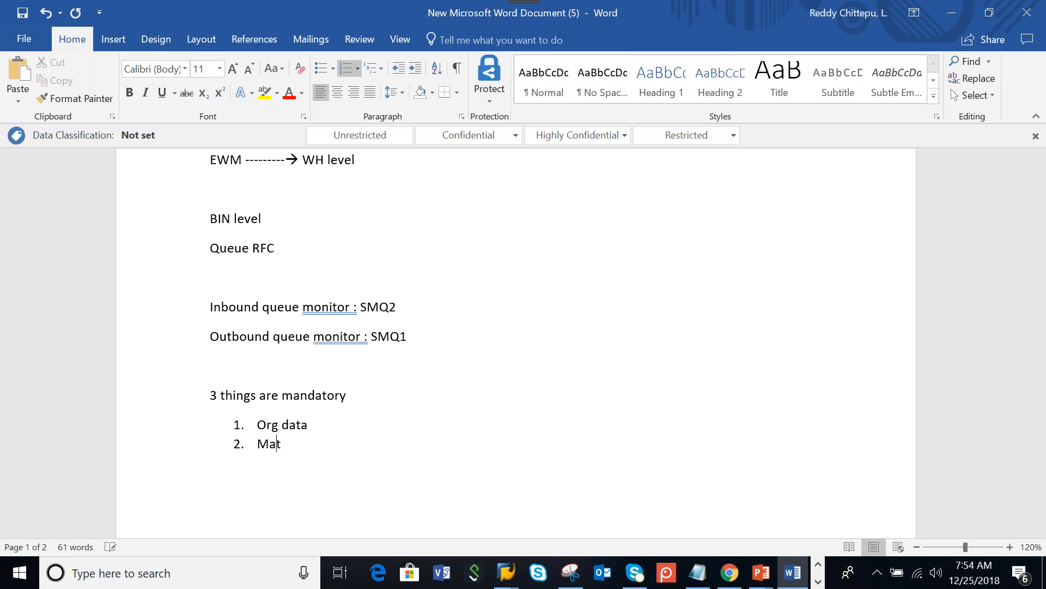
{"action": "type", "text": "ser date"}
{"action": "key", "text": "BackSpace"}
{"action": "type", "text": "a"}
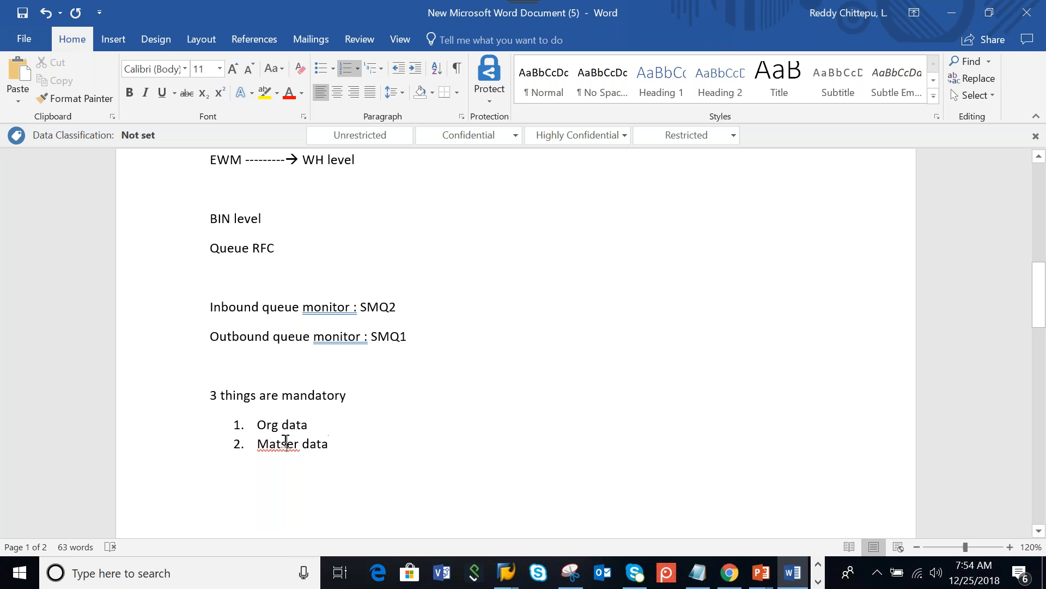
{"action": "right_click", "coordinate": [286, 441]}
{"action": "left_click", "coordinate": [327, 261]}
{"action": "left_click", "coordinate": [357, 441]}
Step: Add "Transaction data" as the third numbered item and end the list with a plain line below it
{"action": "key", "text": "Return"}
{"action": "type", "text": "3."}
{"action": "key", "text": "BackSpace"}
{"action": "key", "text": "BackSpace"}
{"action": "key", "text": "BackSpace"}
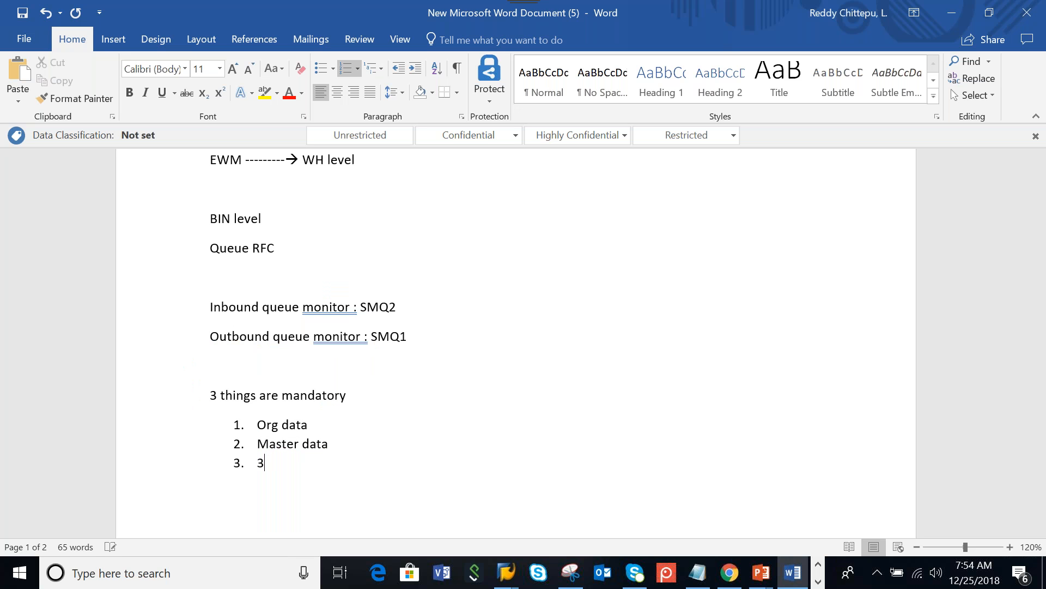
{"action": "type", "text": "Transaction dta"}
{"action": "key", "text": "BackSpace"}
{"action": "key", "text": "BackSpace"}
{"action": "type", "text": "ata"}
{"action": "key", "text": "Return"}
{"action": "key", "text": "BackSpace"}
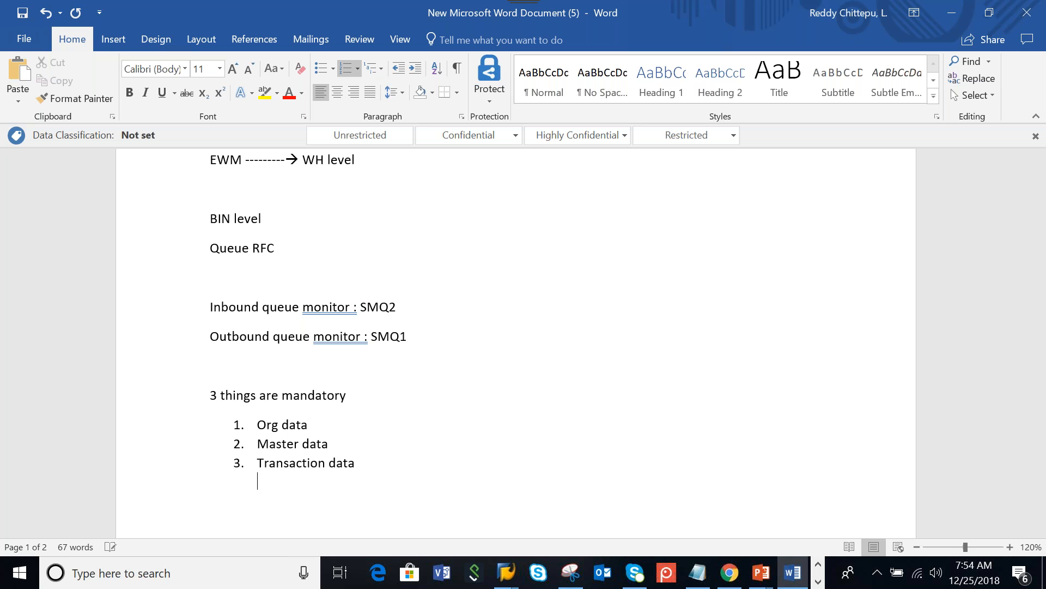
{"action": "key", "text": "BackSpace"}
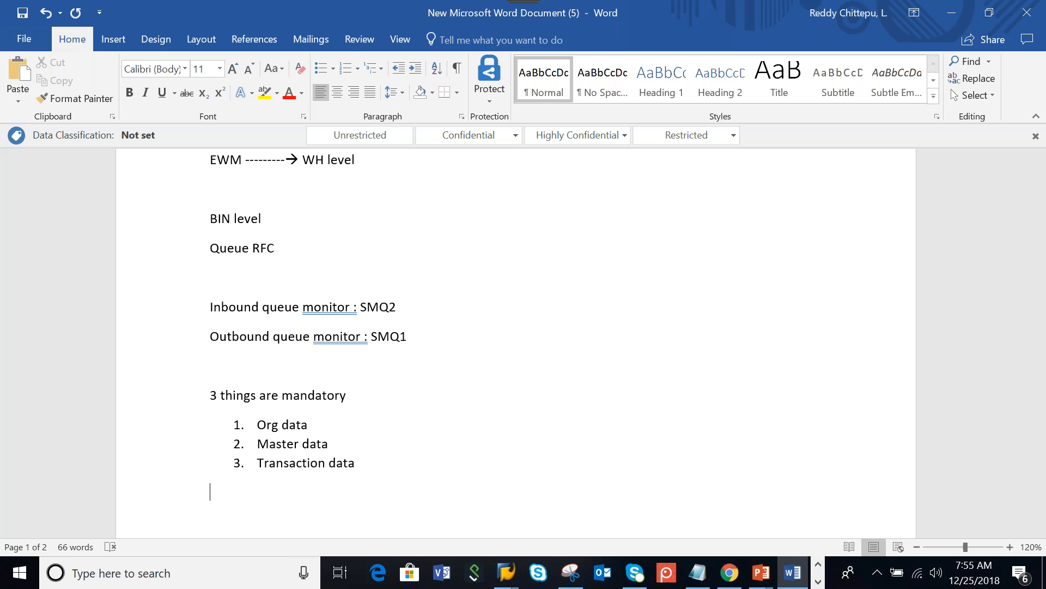
Step: Add a line with a dashed arrow from ERP to EWM below the list, followed by blank lines
{"action": "type", "text": "ERP--"}
{"action": "type", "text": "-------------------"}
{"action": "type", "text": "> EW"}
{"action": "type", "text": "M"}
{"action": "key", "text": "Return"}
{"action": "key", "text": "Return"}
{"action": "key", "text": "Return"}
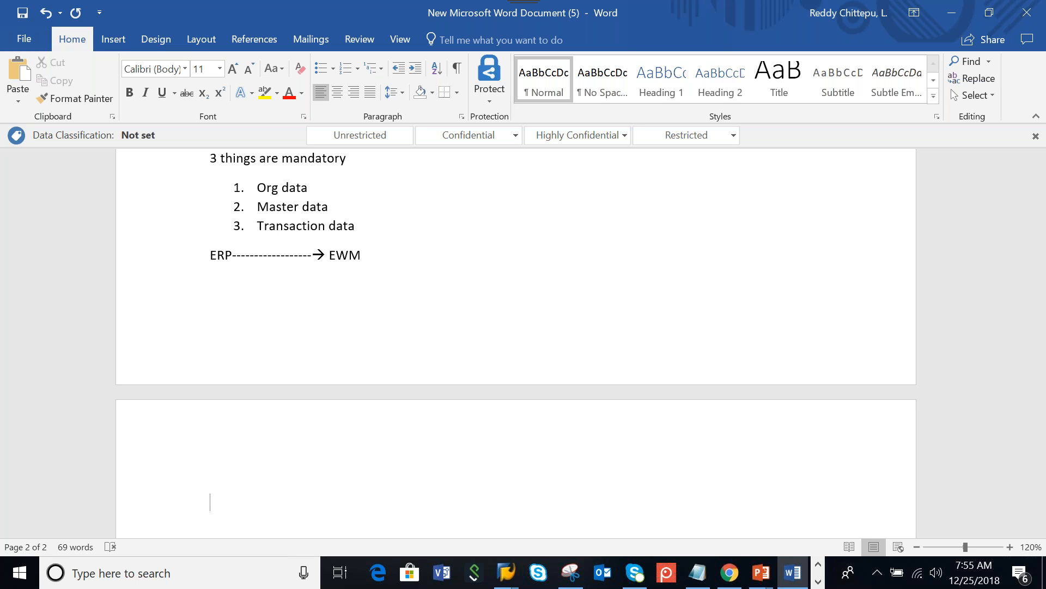
Step: Create a new numbered list on the second page with the items "Plant" and "Shipping point"
{"action": "type", "text": "PL"}
{"action": "key", "text": "BackSpace"}
{"action": "key", "text": "BackSpace"}
{"action": "type", "text": "1. Pla"}
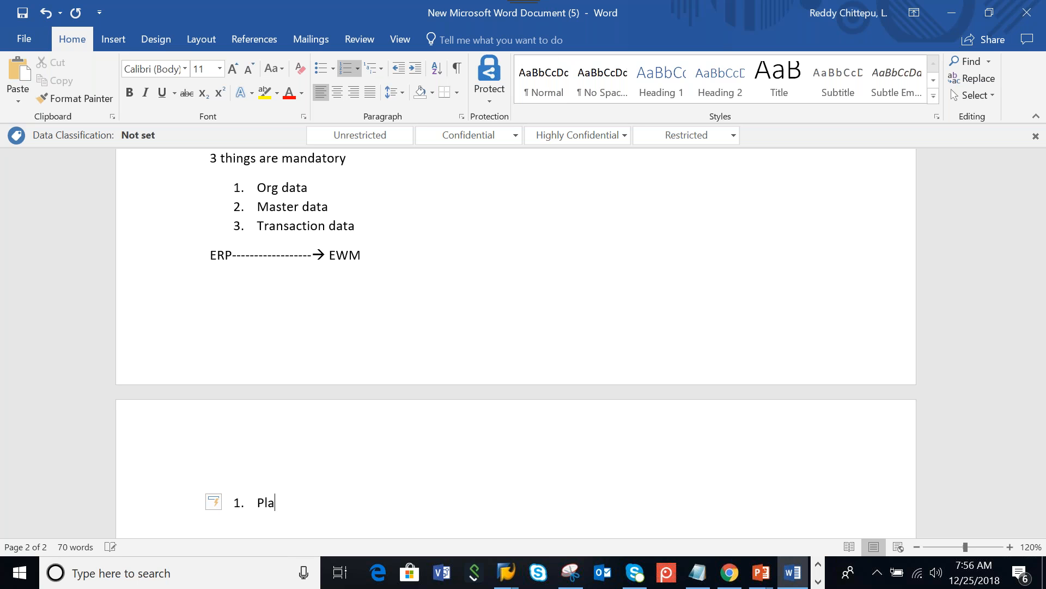
{"action": "type", "text": "nt"}
{"action": "key", "text": "Return"}
{"action": "type", "text": "Shipping p"}
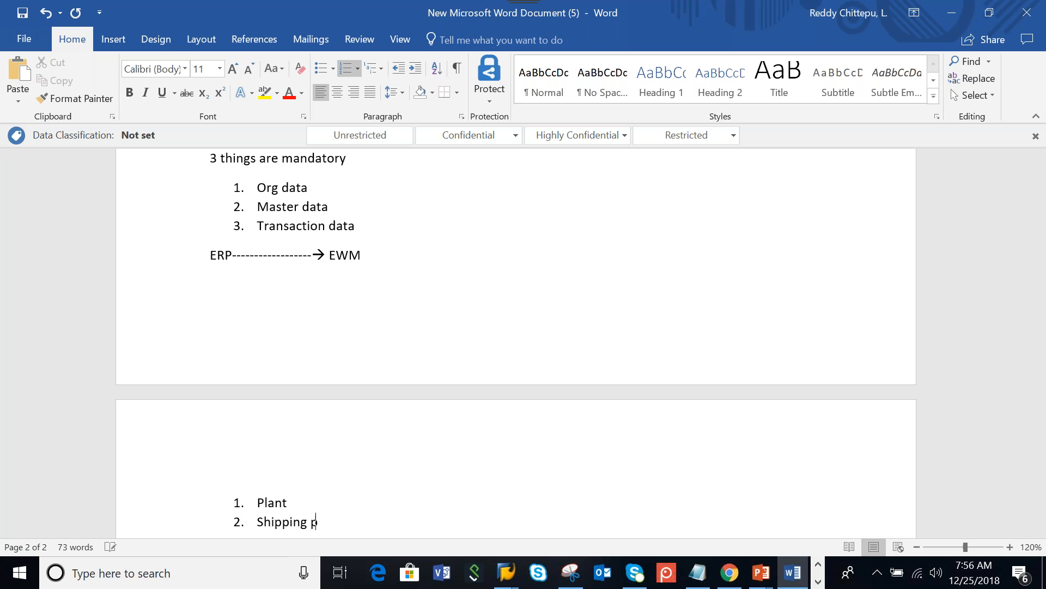
{"action": "type", "text": "oint"}
{"action": "key", "text": "Return"}
{"action": "key", "text": "Return"}
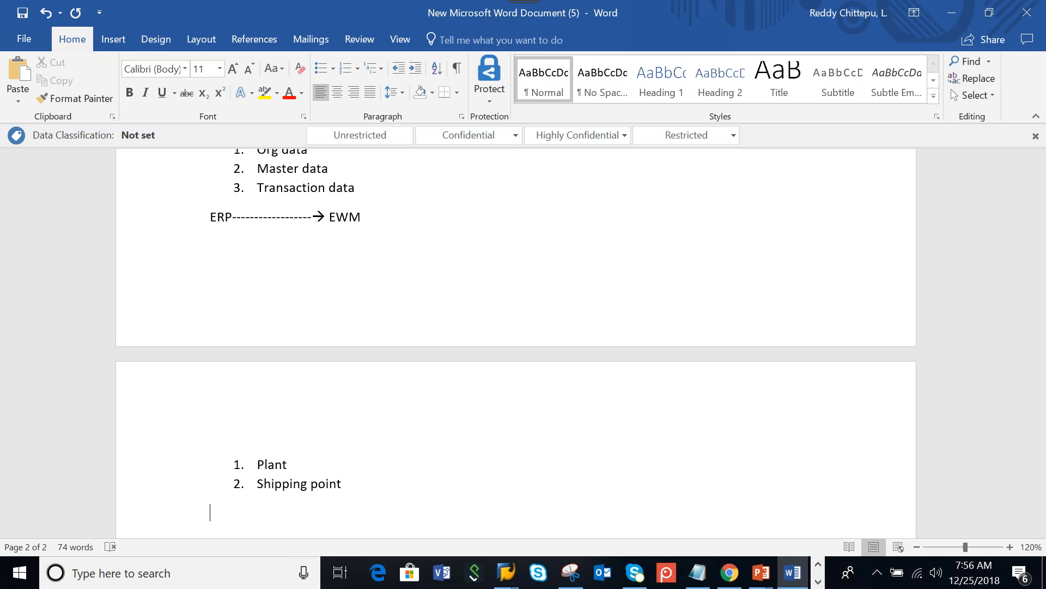
Step: Add a lettered list below "Shipping point" with the items "Products", "Vendors" and "Customers", and end the list
{"action": "type", "text": "a. products"}
{"action": "key", "text": "Return"}
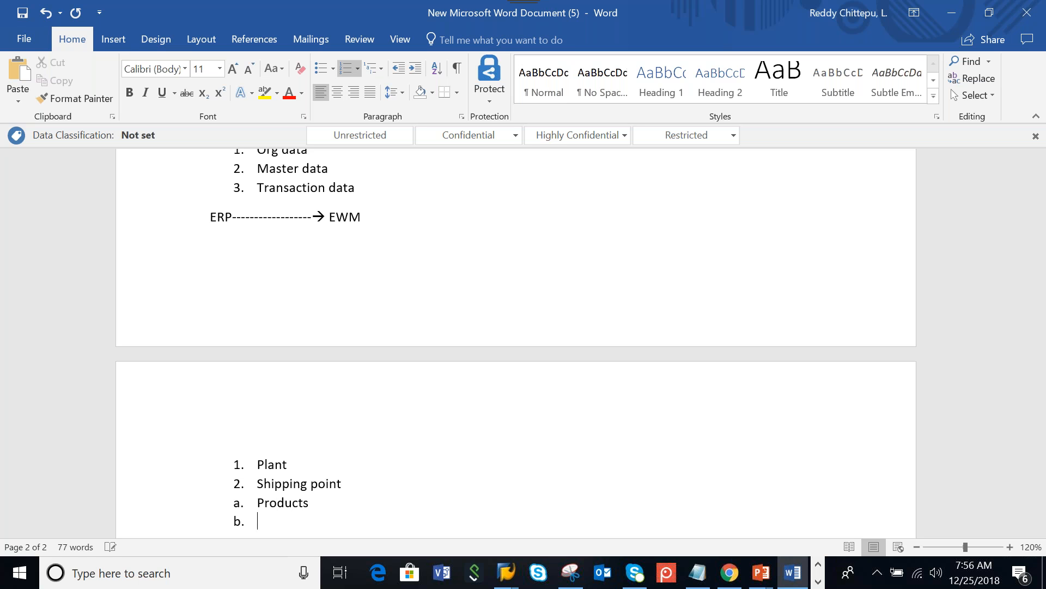
{"action": "type", "text": "vendors"}
{"action": "key", "text": "Return"}
{"action": "type", "text": "customers"}
{"action": "key", "text": "Return"}
{"action": "key", "text": "Return"}
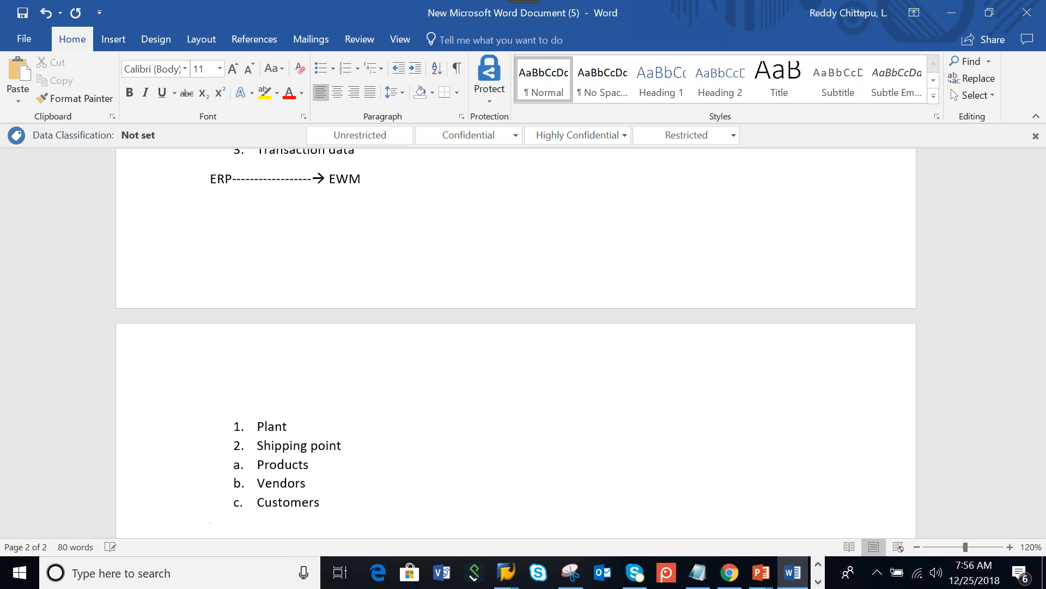
Step: Add the heading "Transactions :" below the lettered list
{"action": "scroll", "coordinate": [515, 338], "scroll_direction": "down", "scroll_amount": 1}
{"action": "type", "text": "Tra"}
{"action": "type", "text": "ac"}
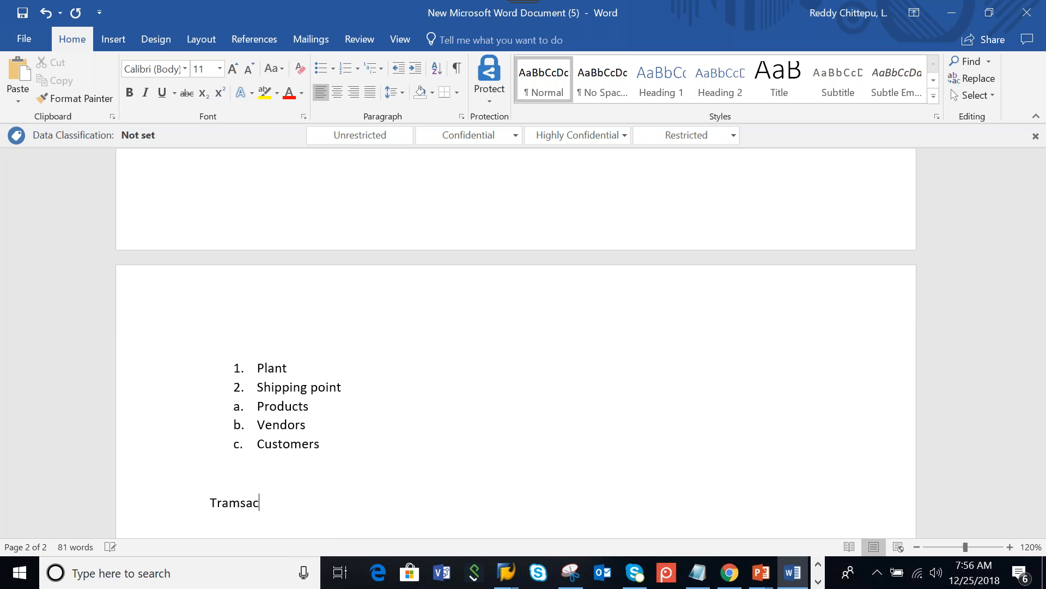
{"action": "key", "text": "BackSpace"}
{"action": "key", "text": "BackSpace"}
{"action": "key", "text": "BackSpace"}
{"action": "key", "text": "BackSpace"}
{"action": "type", "text": "nsactions :"}
{"action": "key", "text": "Return"}
Step: List "Inbound" and "outbound" as numbered items under the Transactions heading, correcting the spelling of the first
{"action": "type", "text": "1. Inbiund"}
{"action": "key", "text": "Return"}
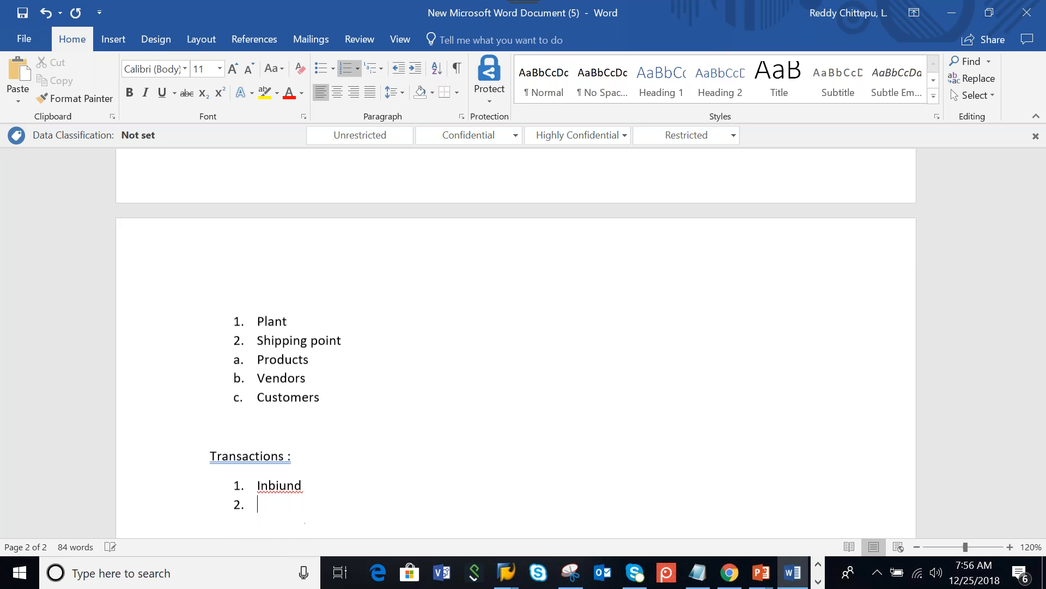
{"action": "type", "text": "outbound"}
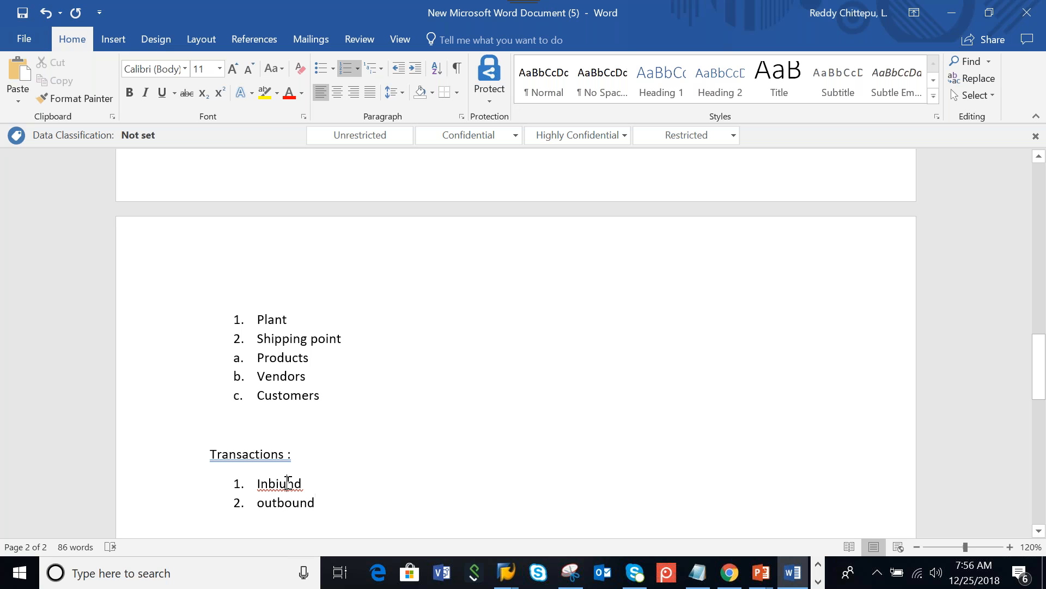
{"action": "right_click", "coordinate": [288, 482]}
{"action": "left_click", "coordinate": [349, 298]}
Step: Insert blank space after "Shipping point" and add the heading "Master data:" above the lettered list
{"action": "left_click", "coordinate": [353, 339]}
{"action": "key", "text": "Return"}
{"action": "key", "text": "Return"}
{"action": "key", "text": "Return"}
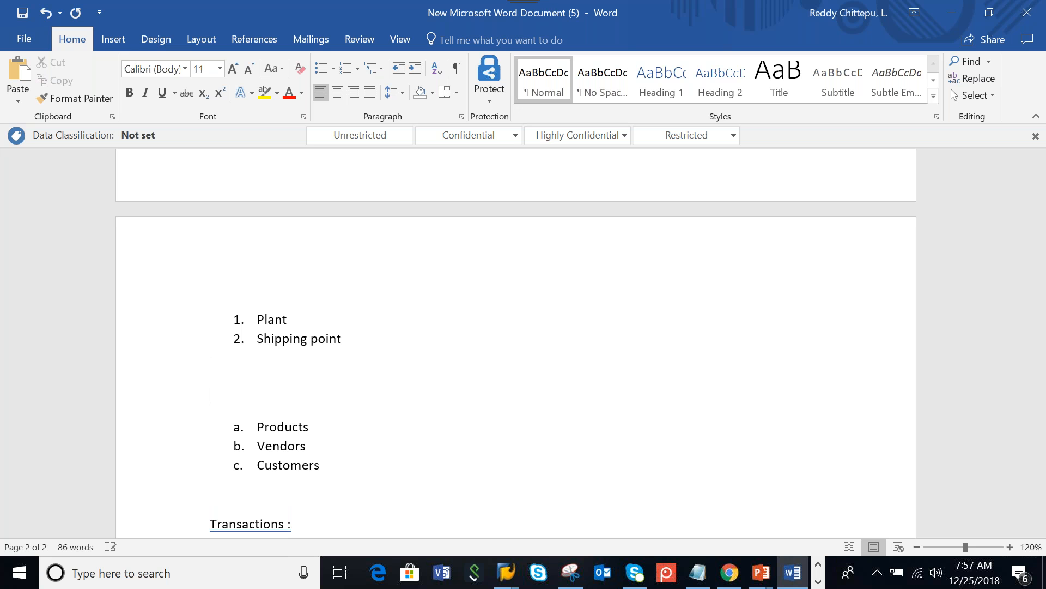
{"action": "type", "text": "Master data:"}
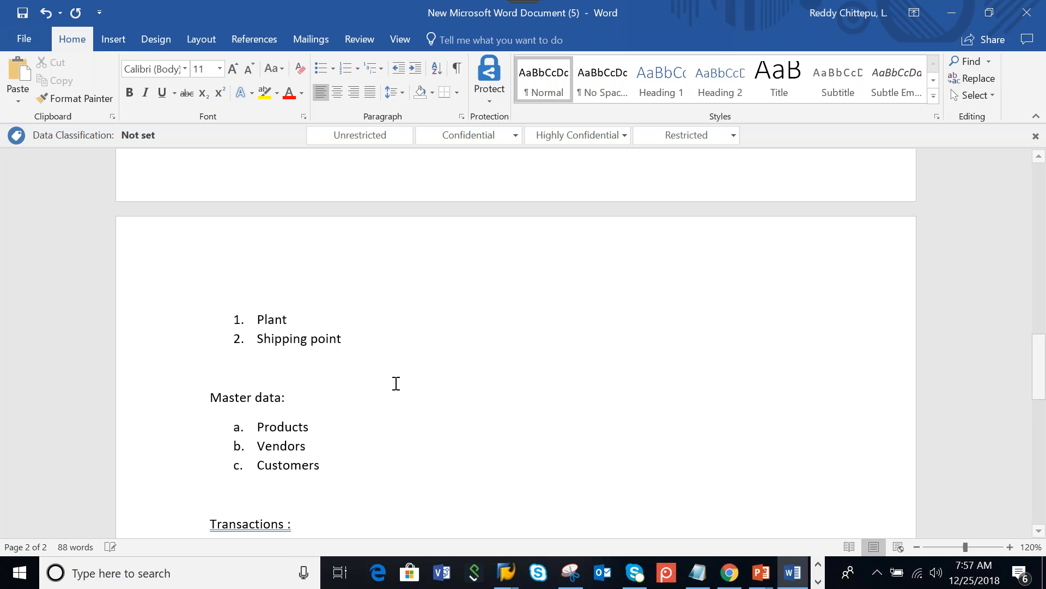
Step: Add the text "UNI DIRECTION" with a dashed arrow to "EWM" beside the "Shipping point" item
{"action": "scroll", "coordinate": [332, 358], "scroll_direction": "down", "scroll_amount": 5}
{"action": "scroll", "coordinate": [335, 424], "scroll_direction": "up", "scroll_amount": 5}
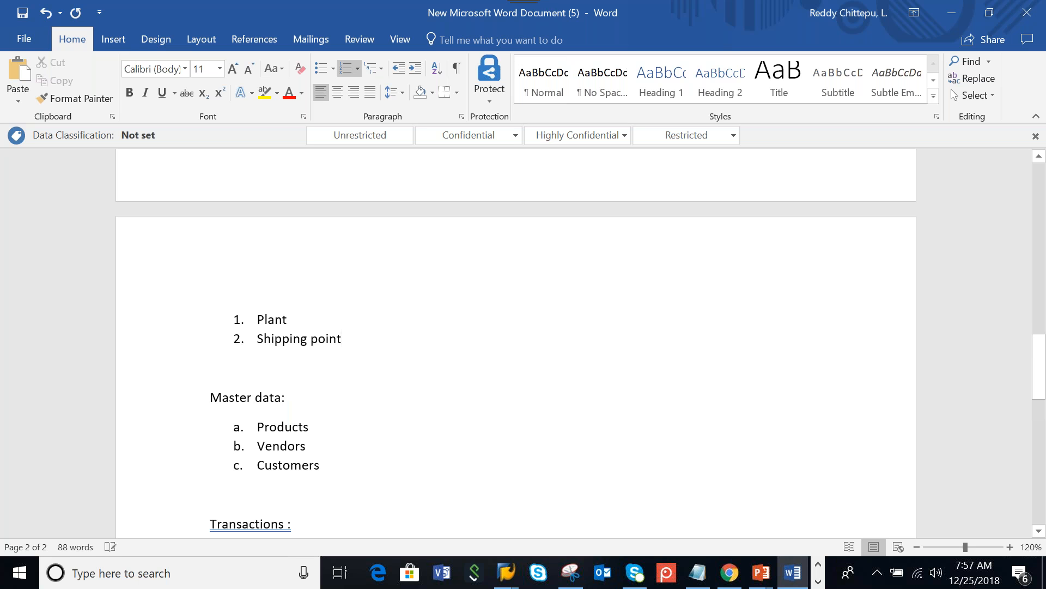
{"action": "type", "text": "UNI"}
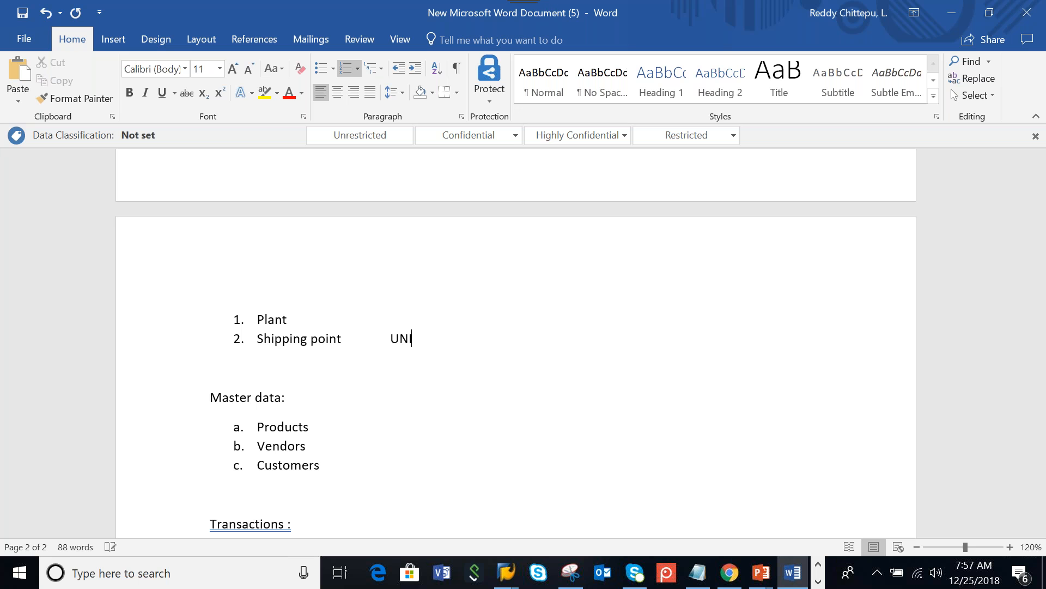
{"action": "type", "text": " DIRECT"}
{"action": "type", "text": "ION"}
{"action": "type", "text": "---------------------"}
{"action": "type", "text": "> EW"}
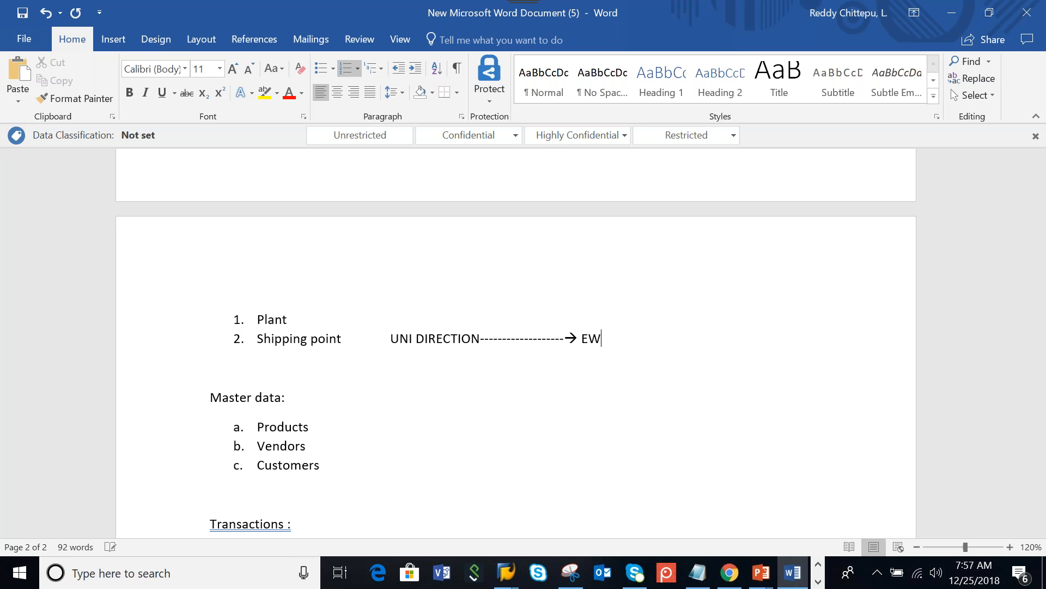
{"action": "type", "text": "M"}
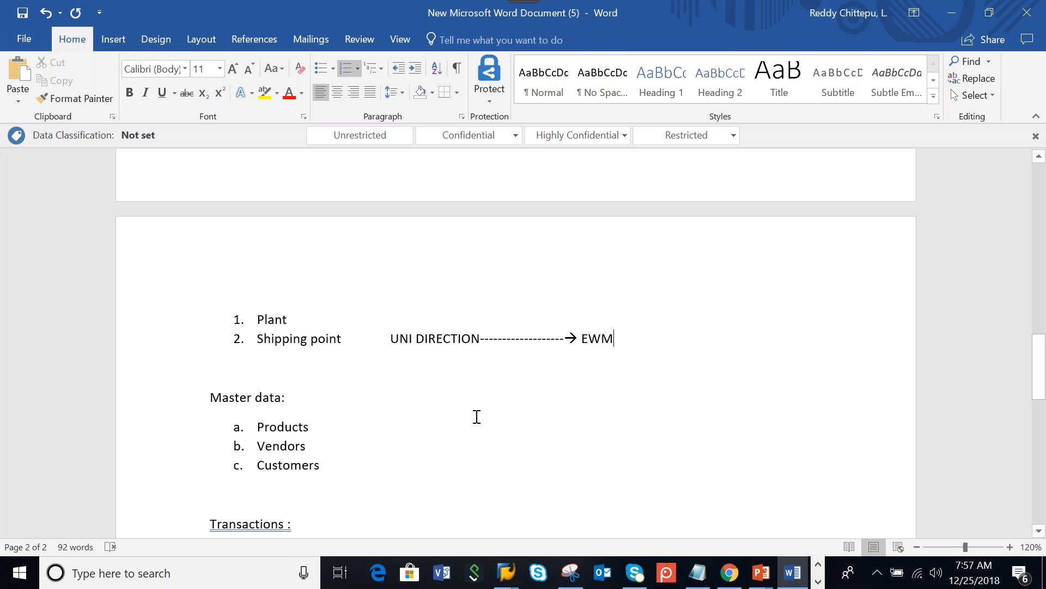
Step: Copy the "UNI DIRECTION" dashed-arrow "EWM" text beside the "Vendors" item and remove the extra empty list line
{"action": "left_click_drag", "start_coordinate": [390, 339], "coordinate": [620, 347]}
{"action": "key", "text": "ctrl+c"}
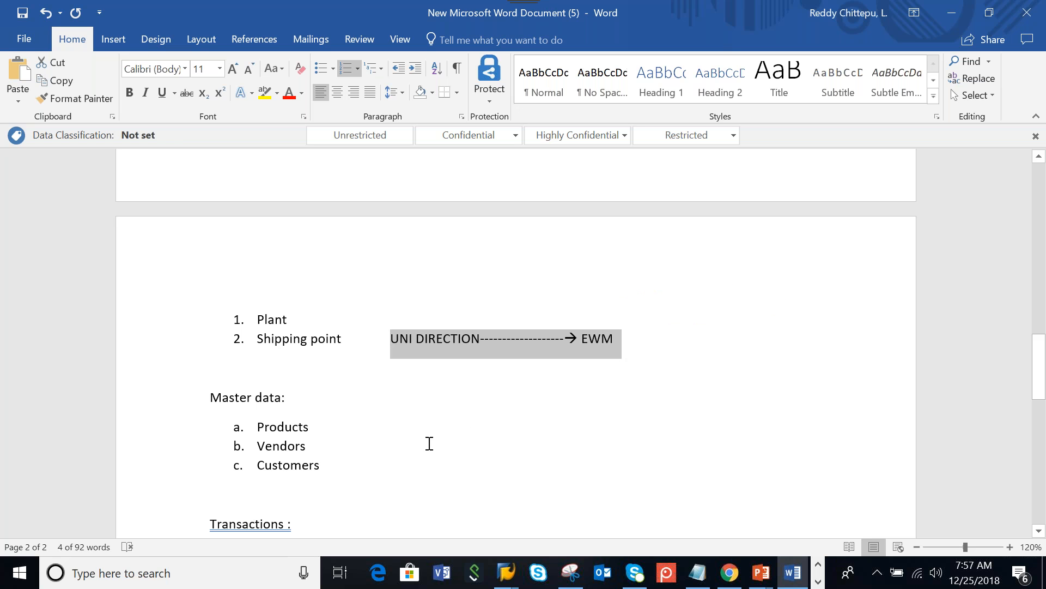
{"action": "left_click", "coordinate": [430, 443]}
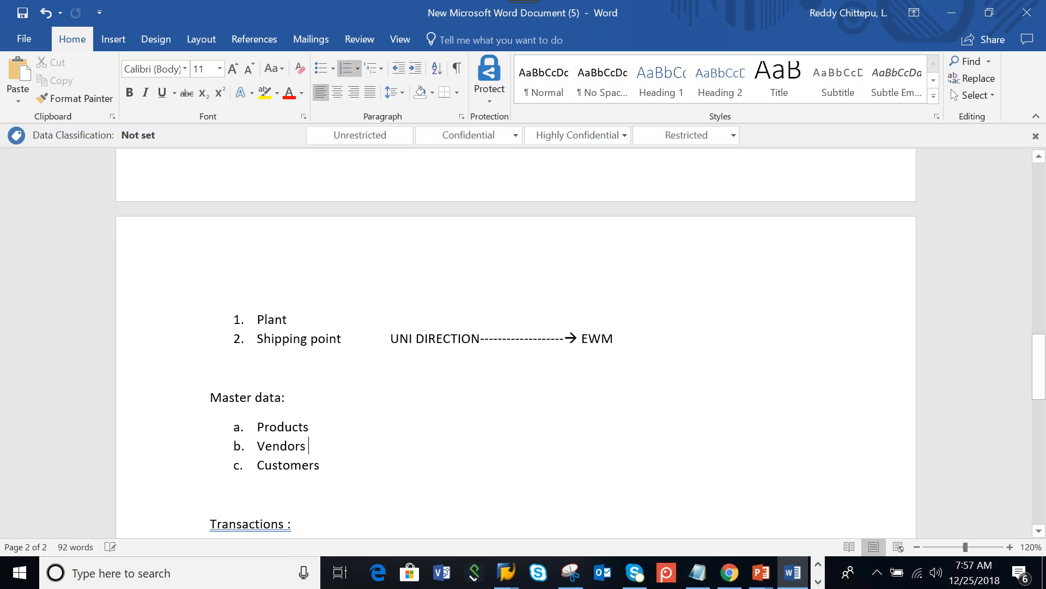
{"action": "key", "text": "ctrl+v"}
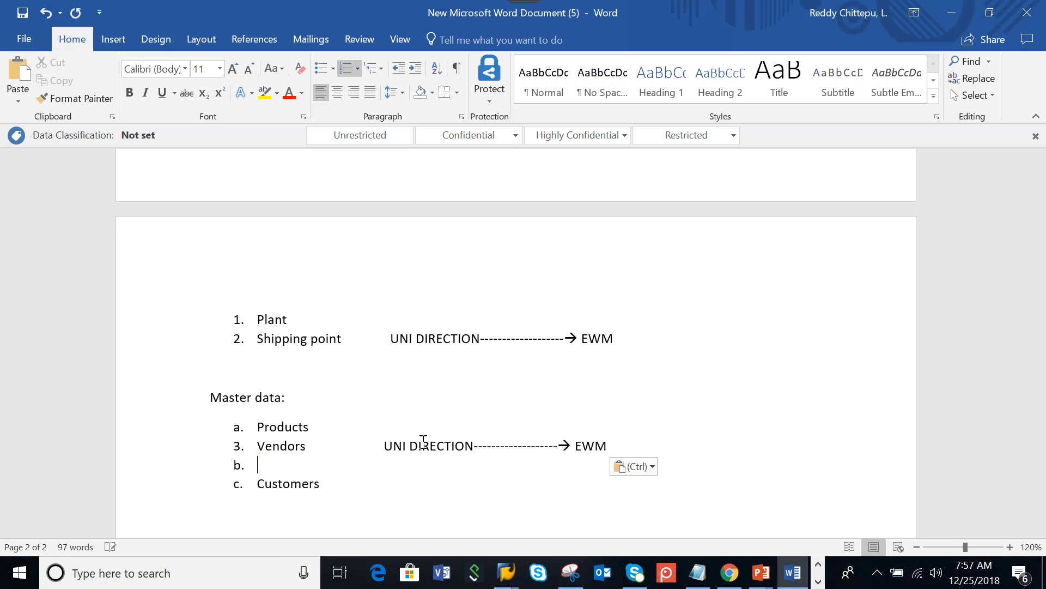
{"action": "key", "text": "BackSpace"}
{"action": "key", "text": "BackSpace"}
Step: Add a double-headed dashed arrow followed by "EWM" beside the "Inbound" item under Transactions
{"action": "scroll", "coordinate": [434, 452], "scroll_direction": "down", "scroll_amount": 3}
{"action": "left_click", "coordinate": [460, 417]}
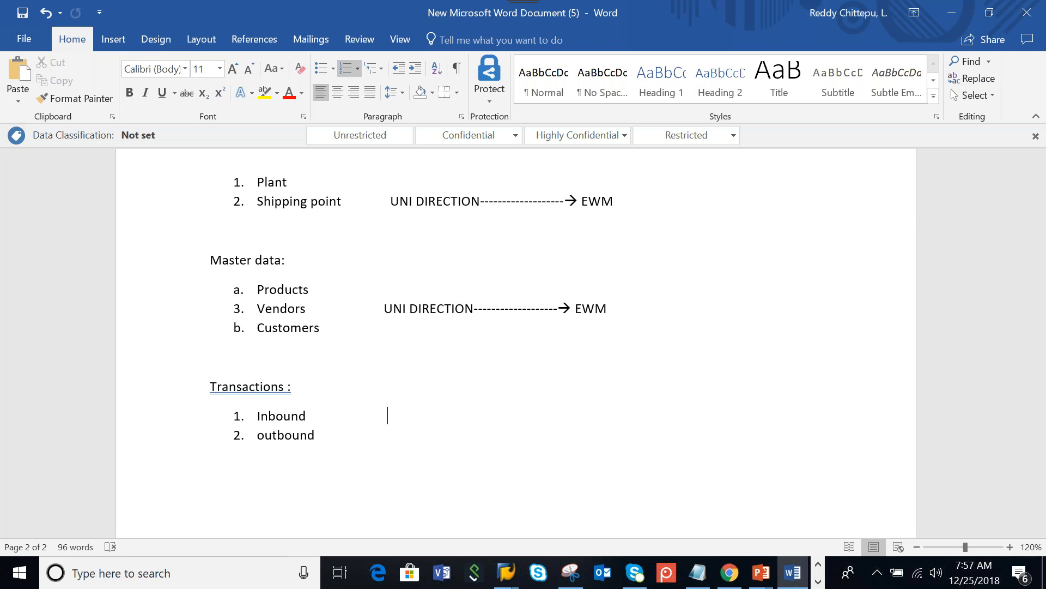
{"action": "type", "text": "<----"}
{"action": "type", "text": "-----------------"}
{"action": "type", "text": "> "}
{"action": "type", "text": "EWM"}
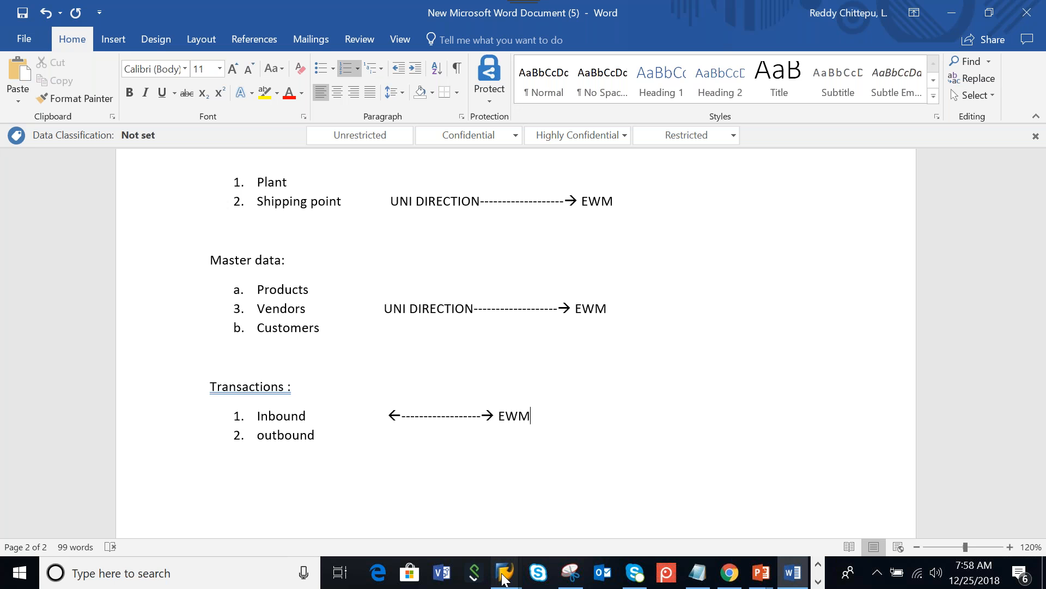
Step: Switch to SAP, review the MD case in the list of CIF application cases, and close the list
{"action": "left_click", "coordinate": [504, 576]}
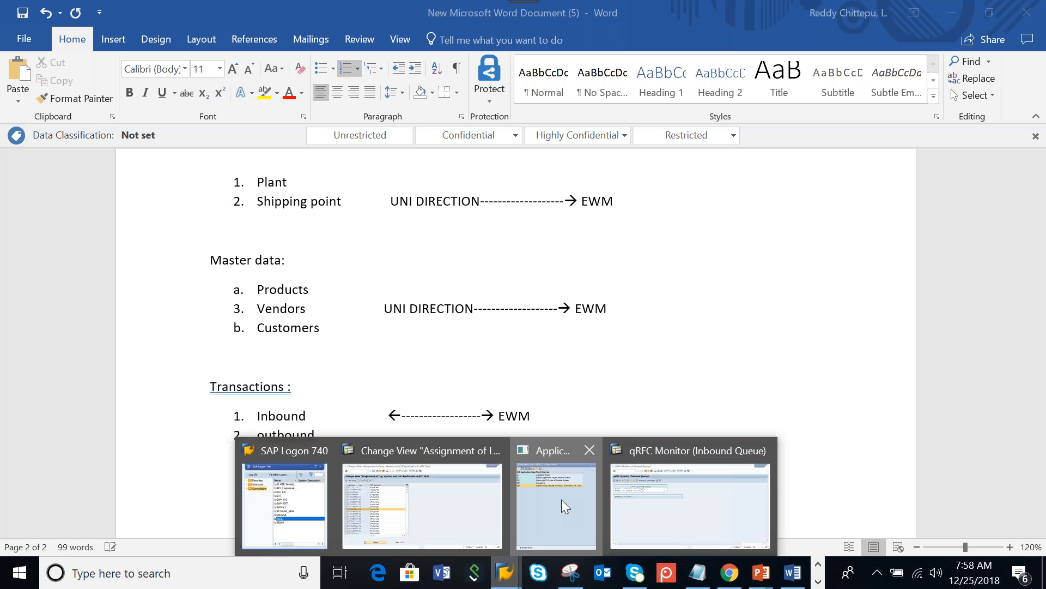
{"action": "left_click", "coordinate": [561, 499]}
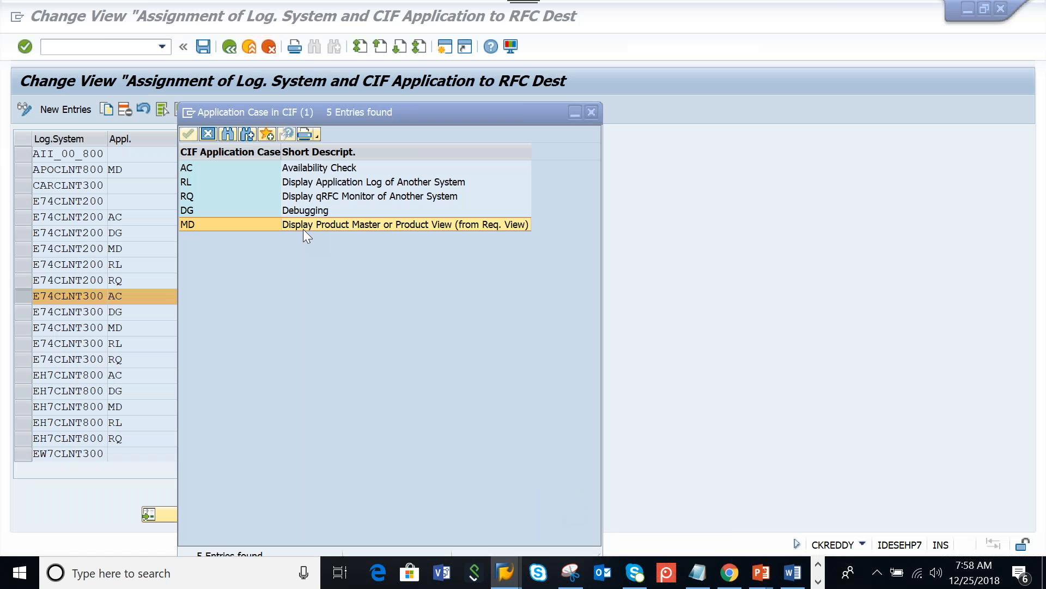
{"action": "left_click", "coordinate": [303, 229]}
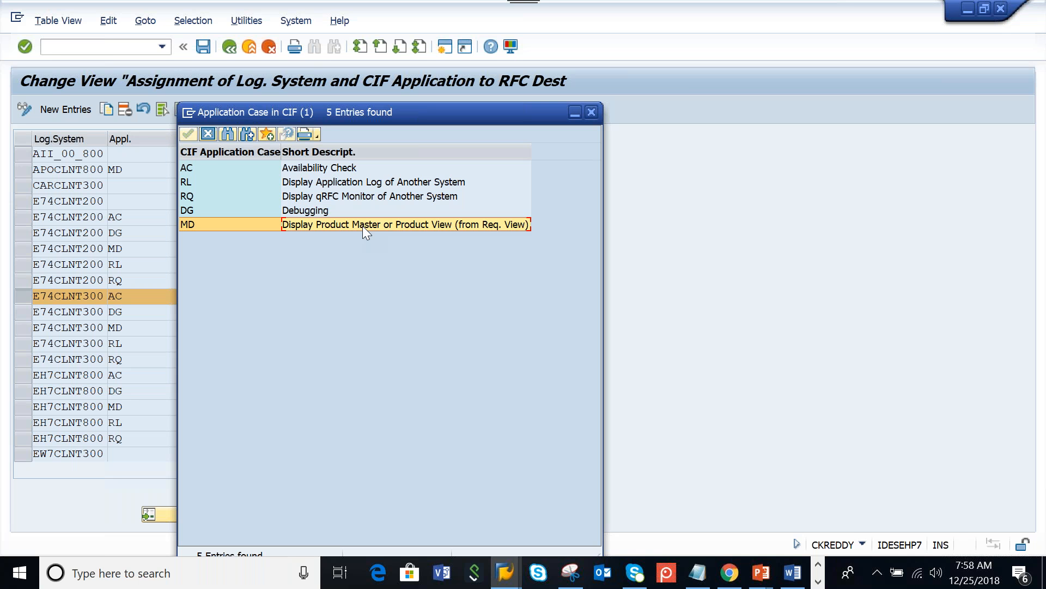
{"action": "left_click", "coordinate": [188, 230]}
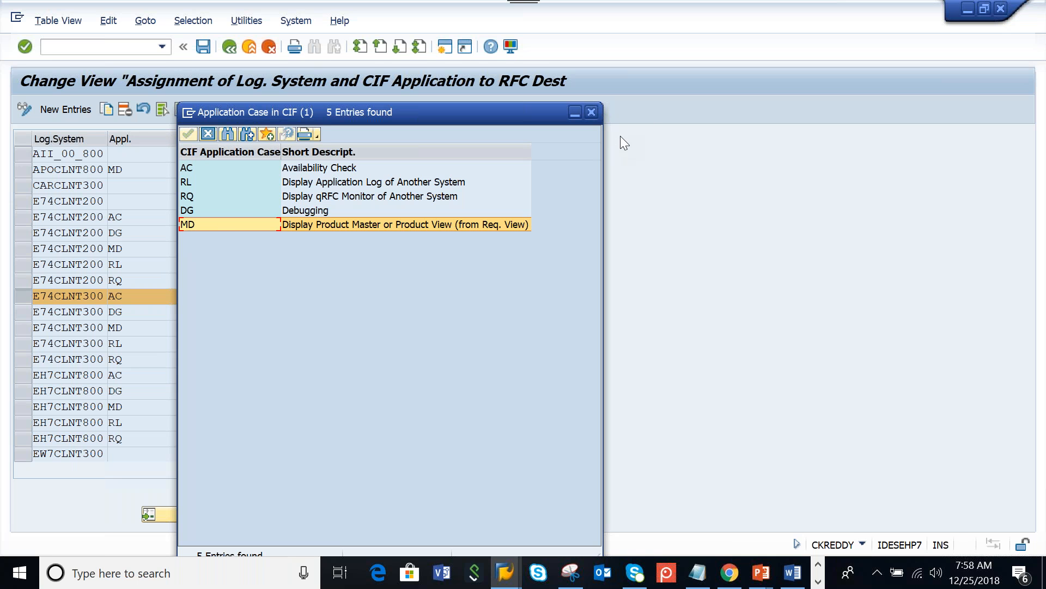
{"action": "left_click", "coordinate": [588, 112]}
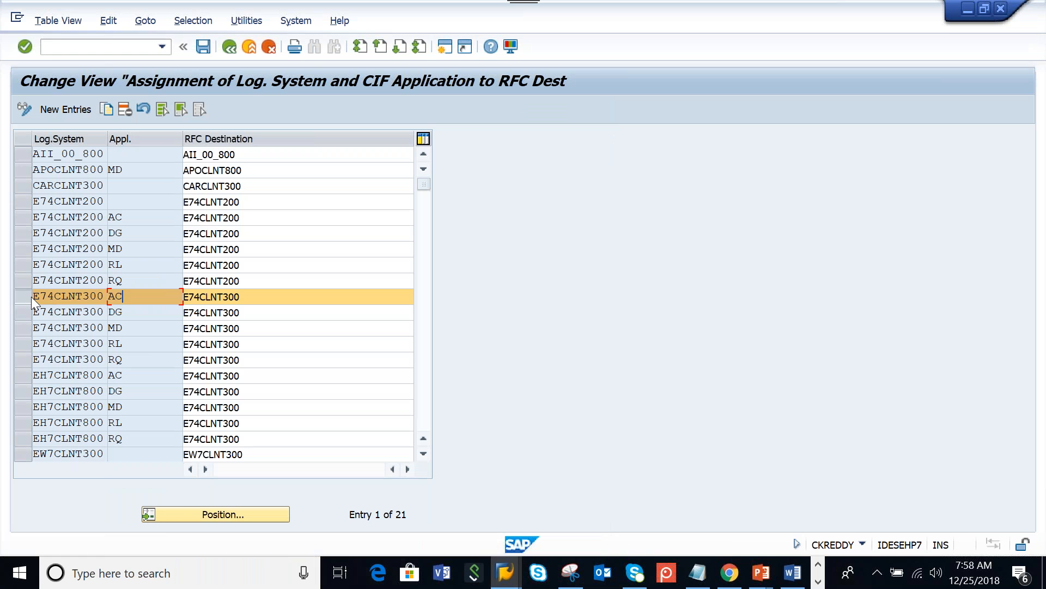
Step: Leave the RFC destination assignment view and open the Set Target System and Queue Type activity
{"action": "left_click", "coordinate": [31, 296]}
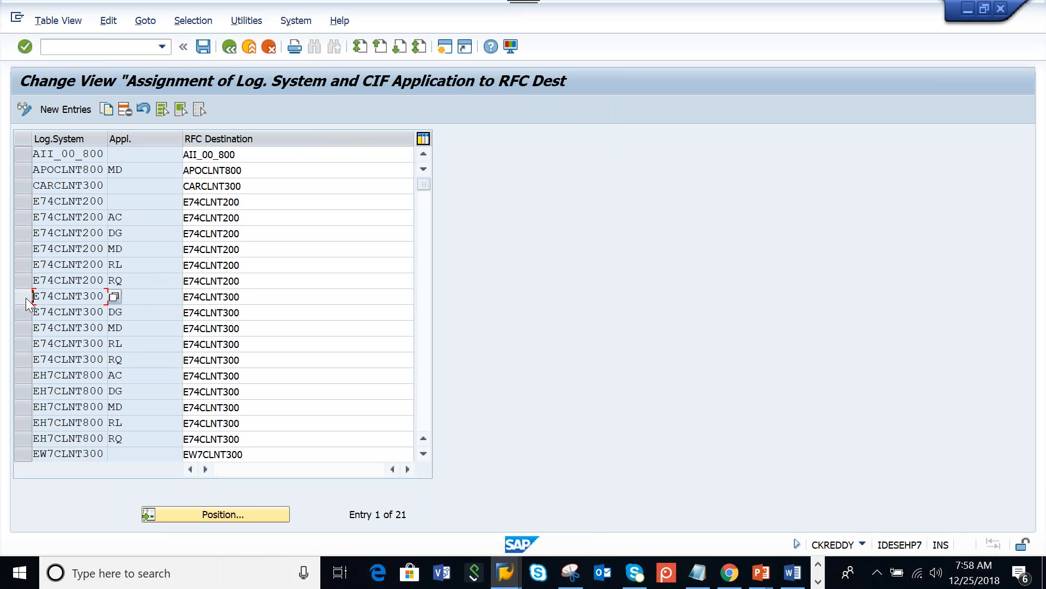
{"action": "left_click", "coordinate": [131, 280]}
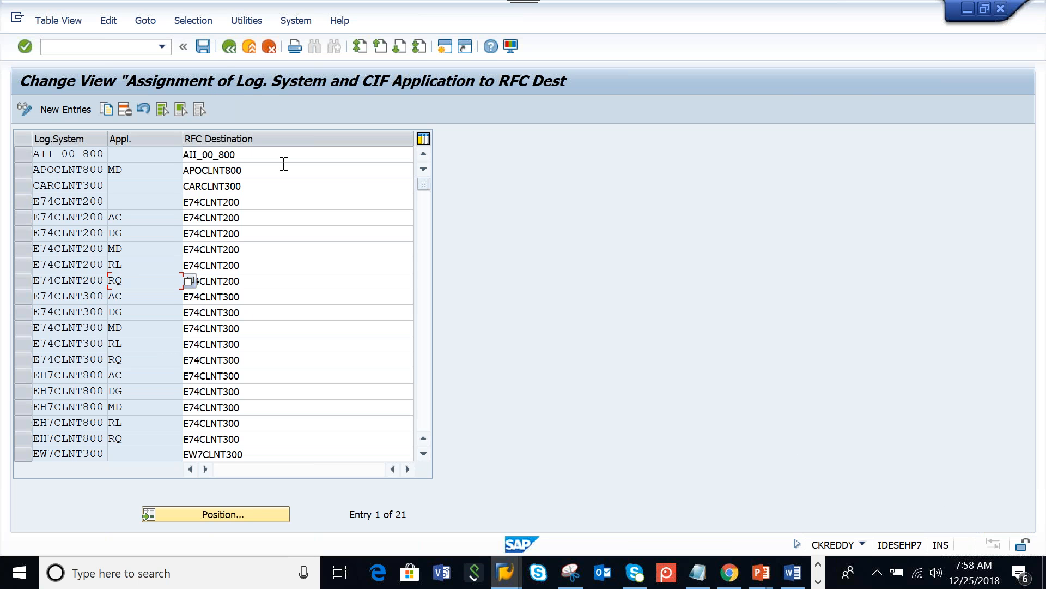
{"action": "key", "text": "F3"}
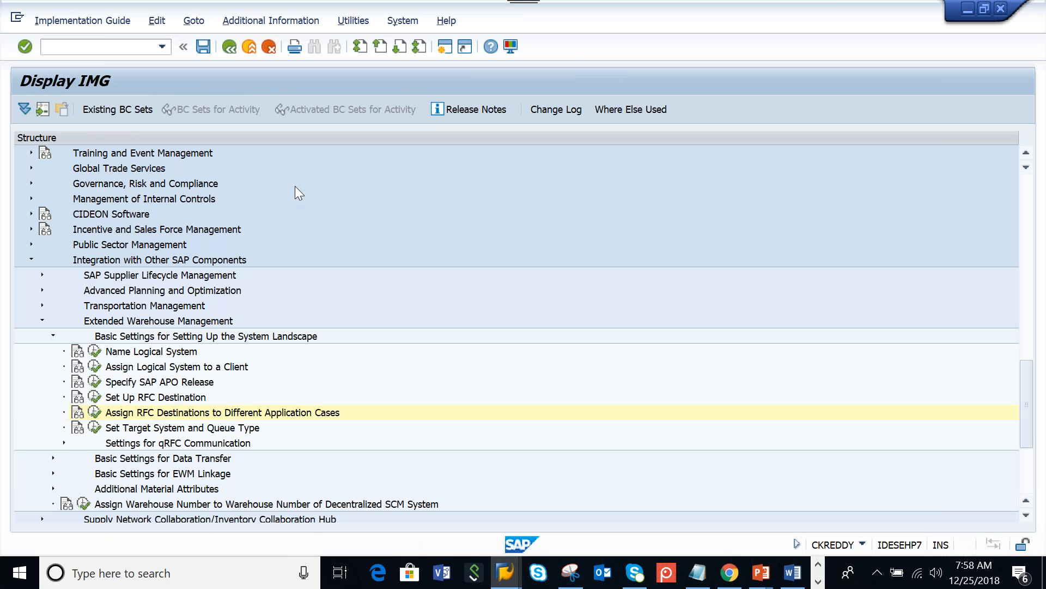
{"action": "left_click", "coordinate": [97, 415]}
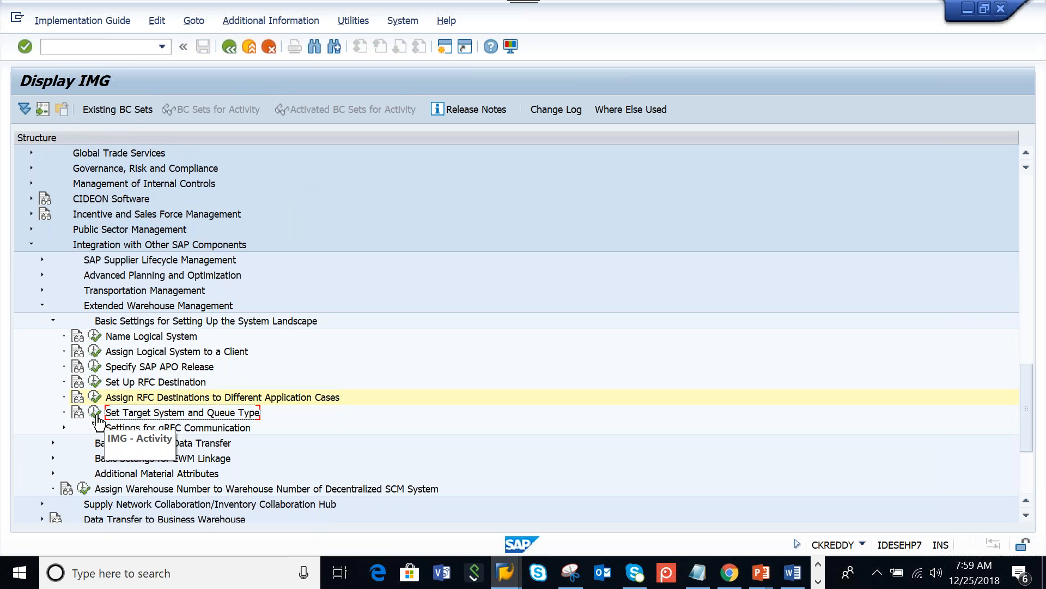
{"action": "left_click", "coordinate": [96, 414]}
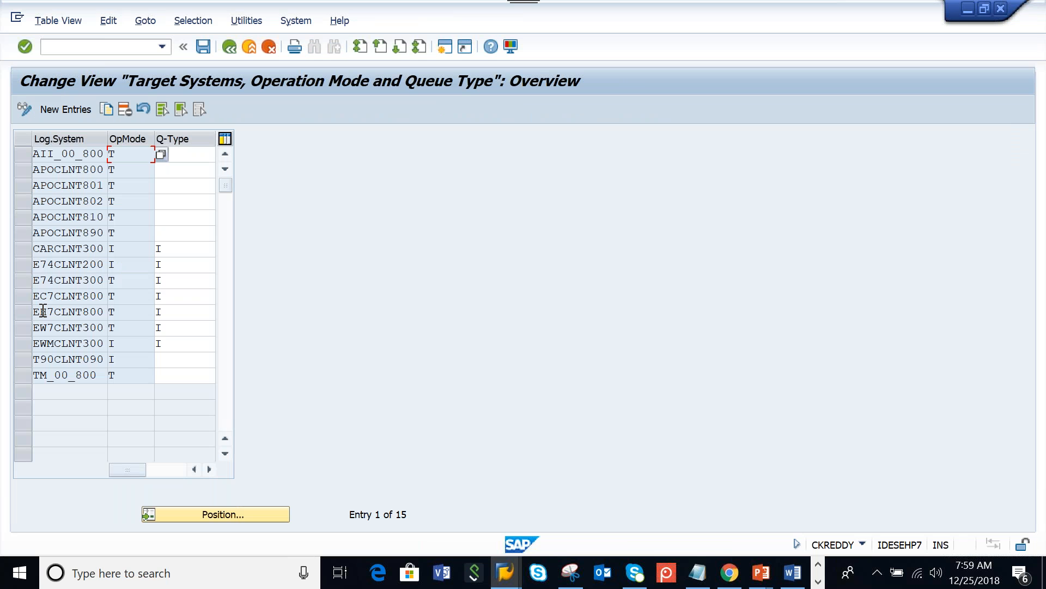
Step: Select the E74CLNT300 entry and widen the OpMode column of the target systems table
{"action": "left_click", "coordinate": [23, 285]}
{"action": "left_click", "coordinate": [127, 286]}
{"action": "left_click_drag", "start_coordinate": [154, 134], "coordinate": [176, 136]}
{"action": "left_click", "coordinate": [189, 281]}
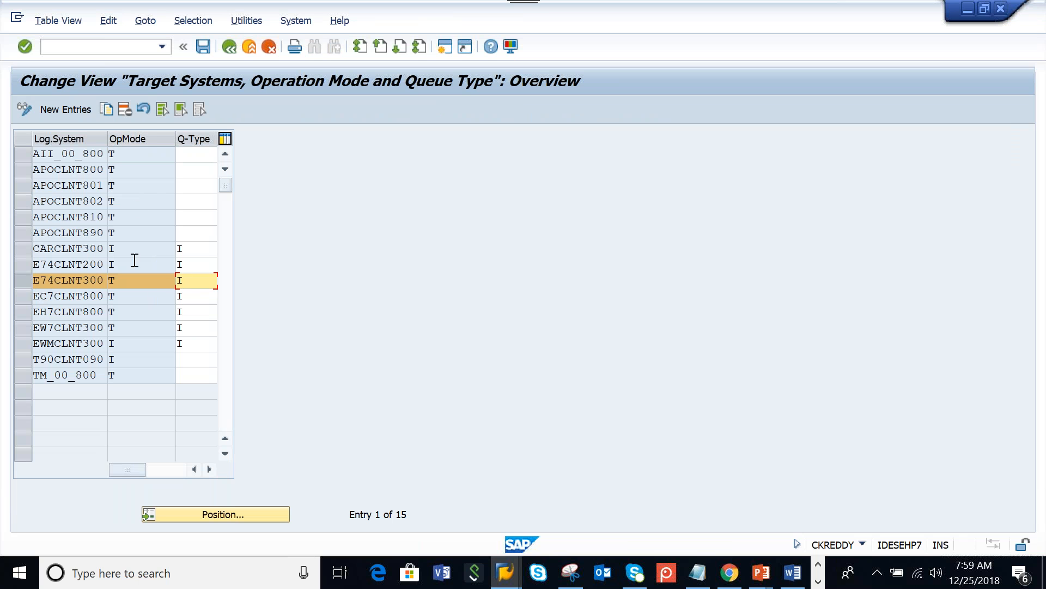
Step: Examine the operating modes T, D and I available for the E74CLNT300 target system
{"action": "left_click", "coordinate": [152, 283]}
{"action": "left_click", "coordinate": [182, 281]}
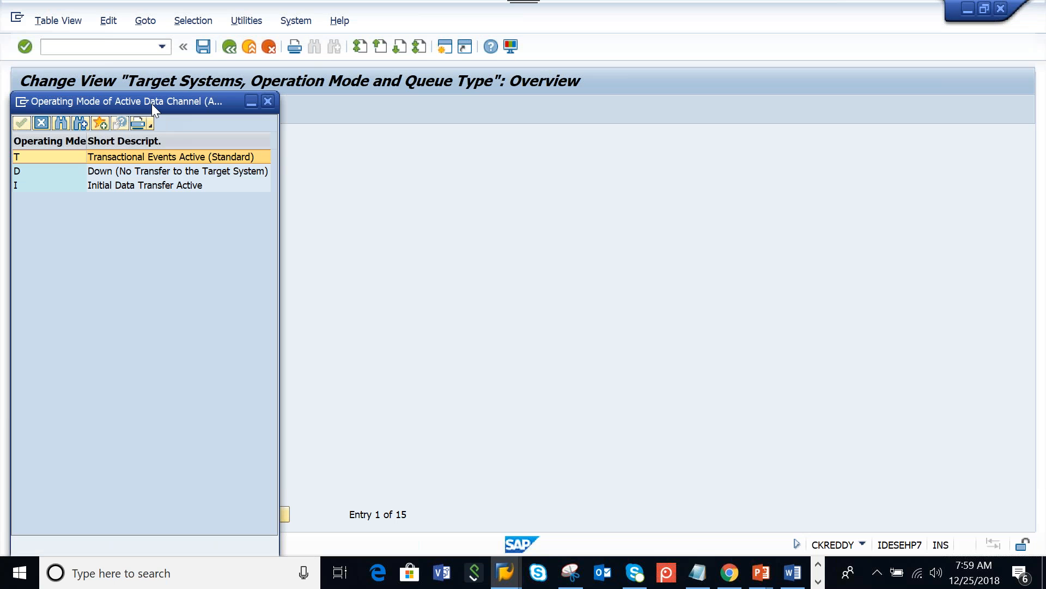
{"action": "left_click_drag", "start_coordinate": [152, 108], "coordinate": [571, 142]}
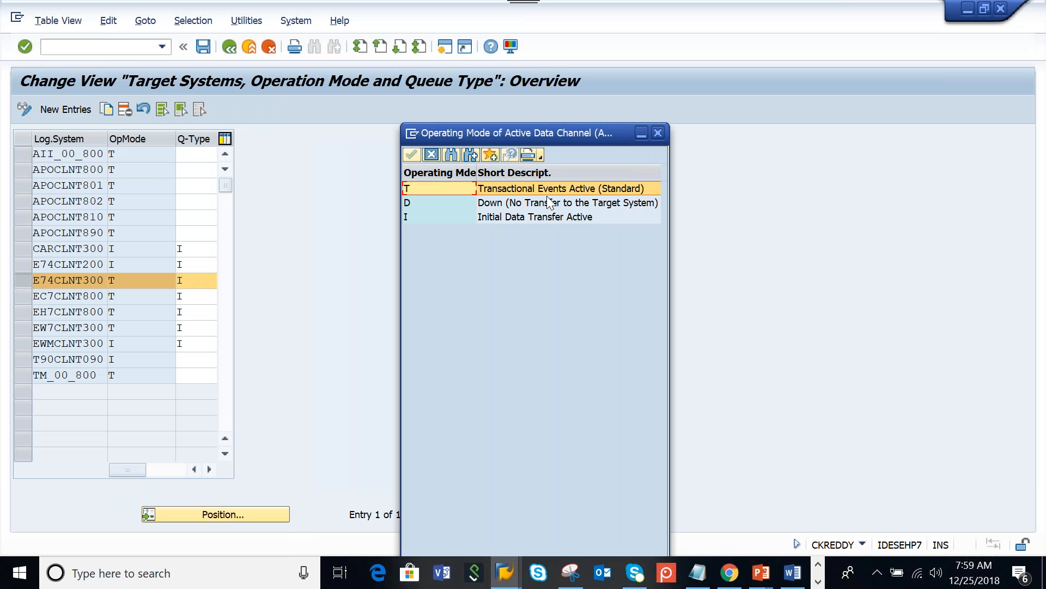
{"action": "left_click", "coordinate": [544, 209]}
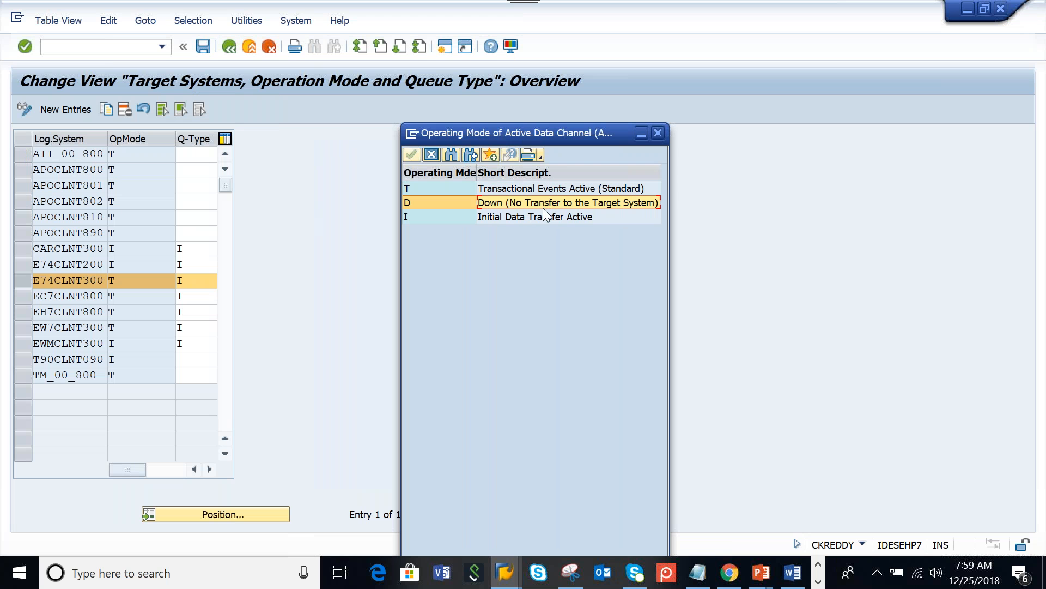
{"action": "left_click", "coordinate": [527, 221]}
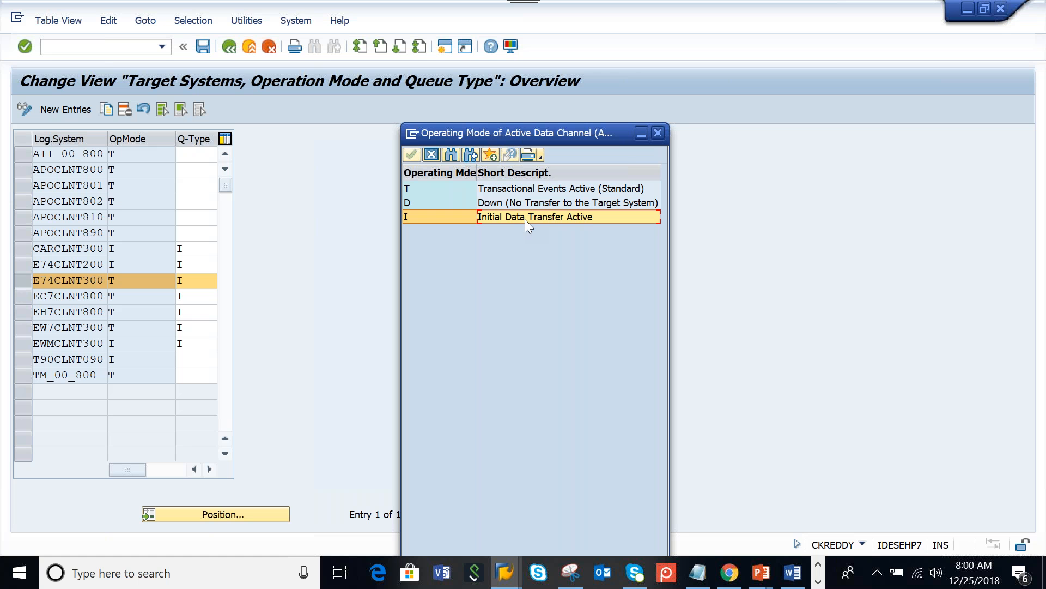
{"action": "left_click", "coordinate": [489, 200]}
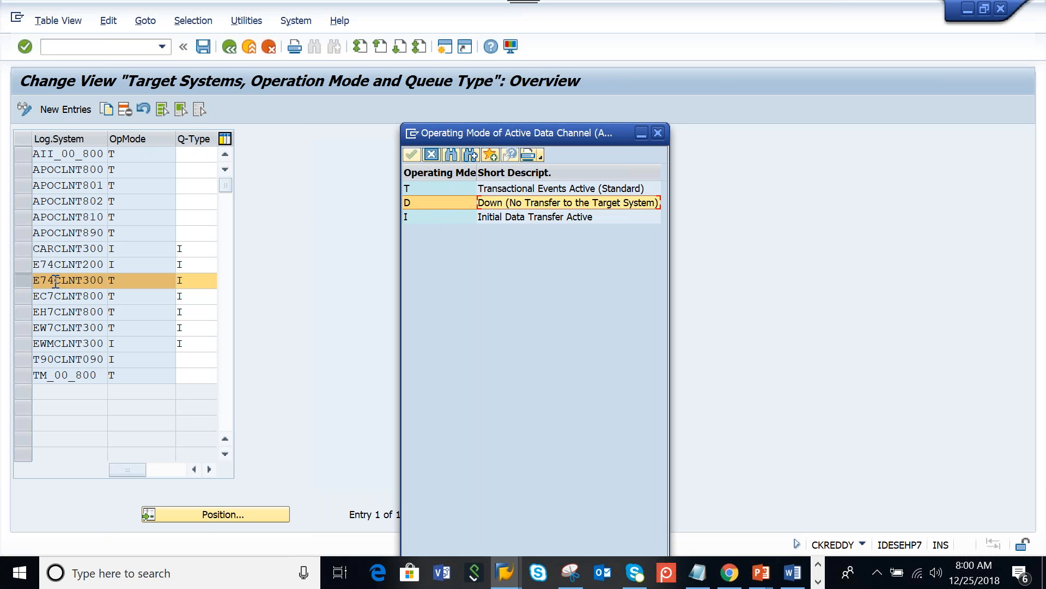
{"action": "left_click", "coordinate": [539, 218]}
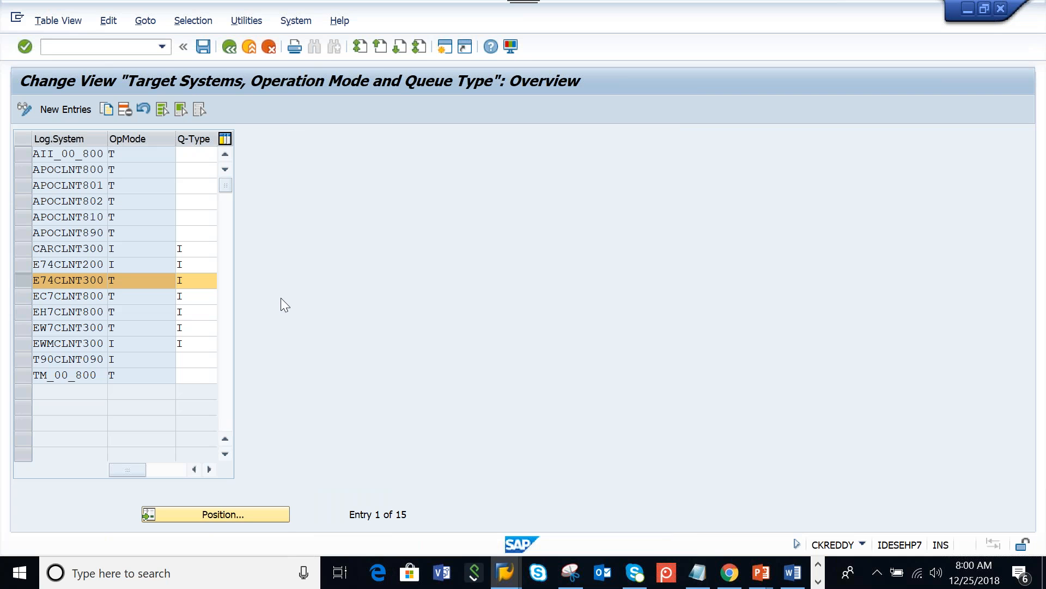
{"action": "key", "text": "F4"}
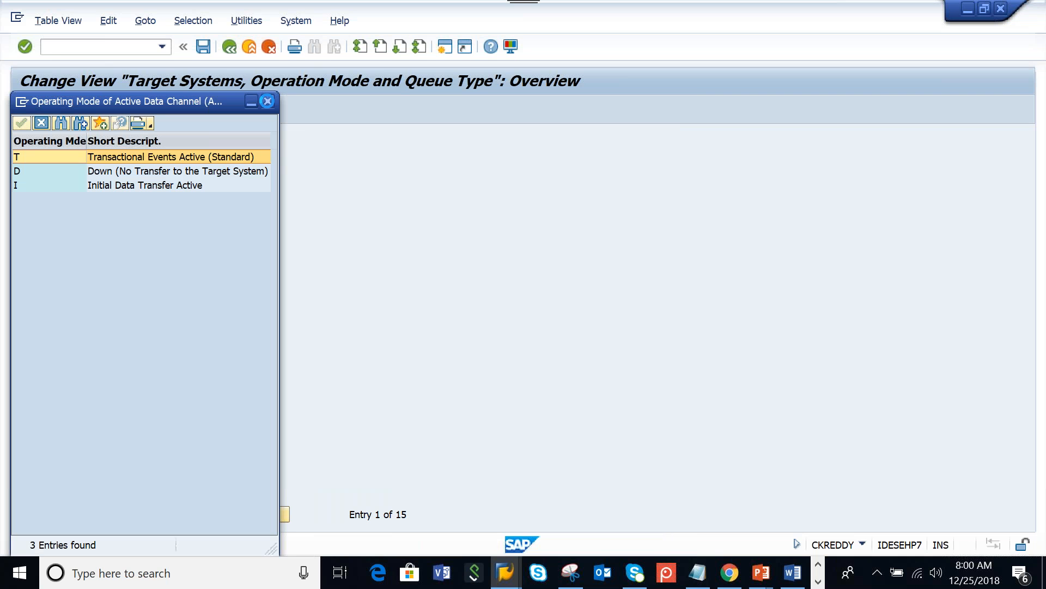
{"action": "key", "text": "Return"}
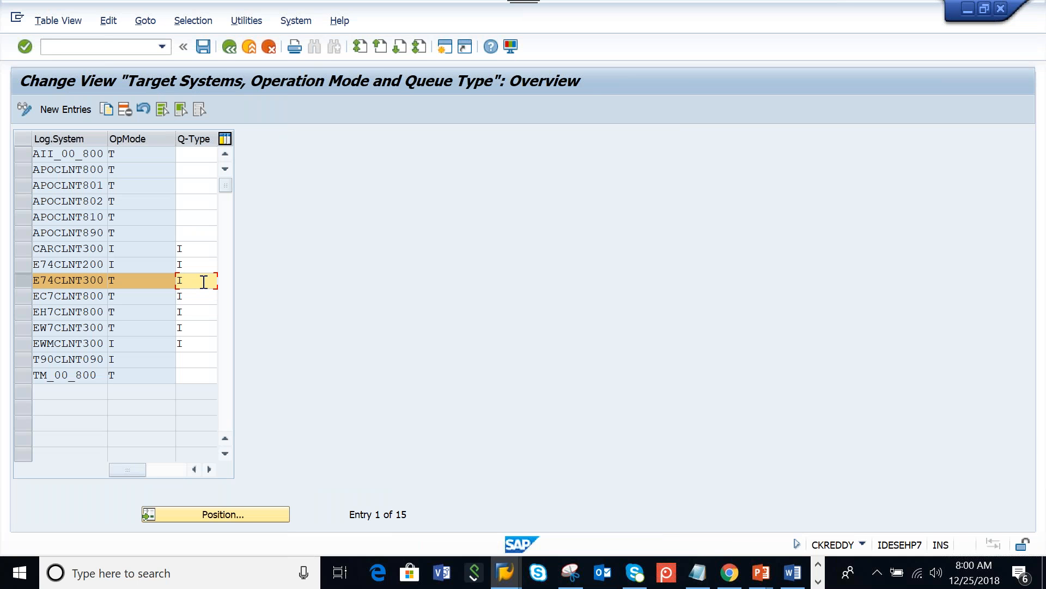
Step: Review the outbound and inbound queue types available for E74CLNT300 and close the list
{"action": "key", "text": "F4"}
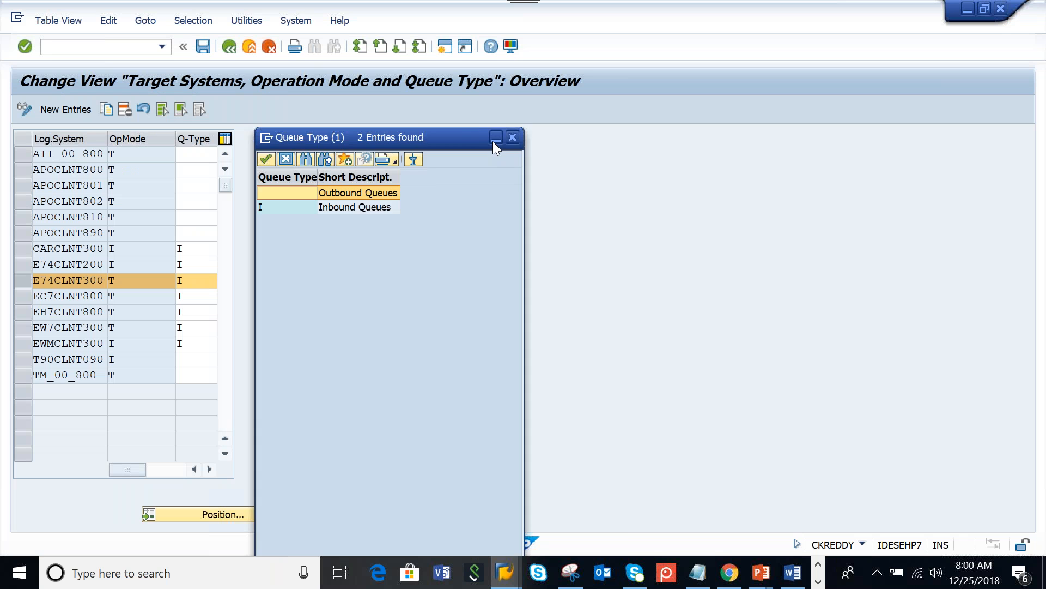
{"action": "left_click", "coordinate": [459, 213]}
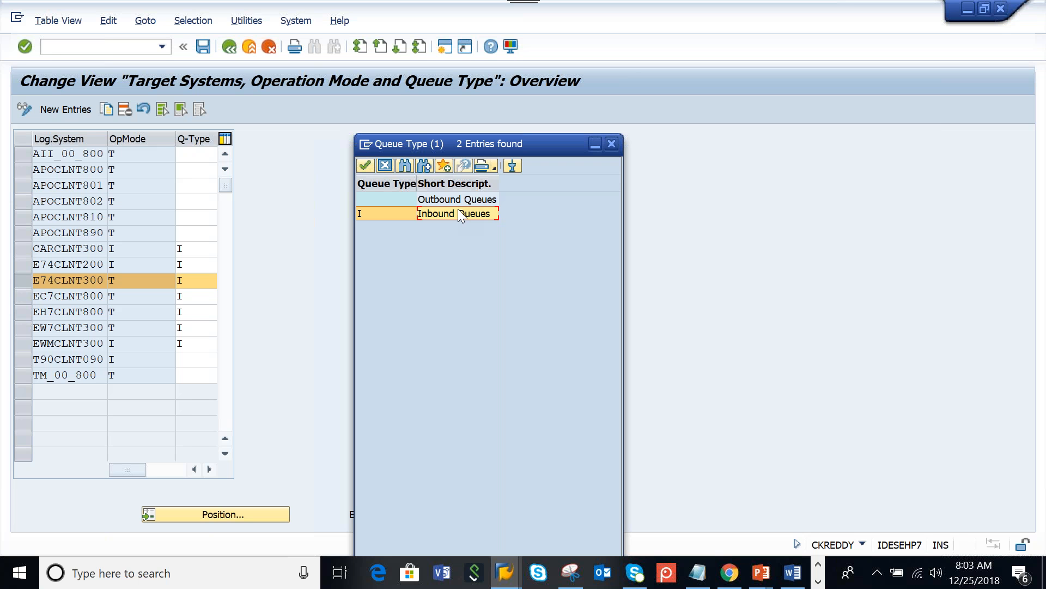
{"action": "left_click", "coordinate": [611, 145]}
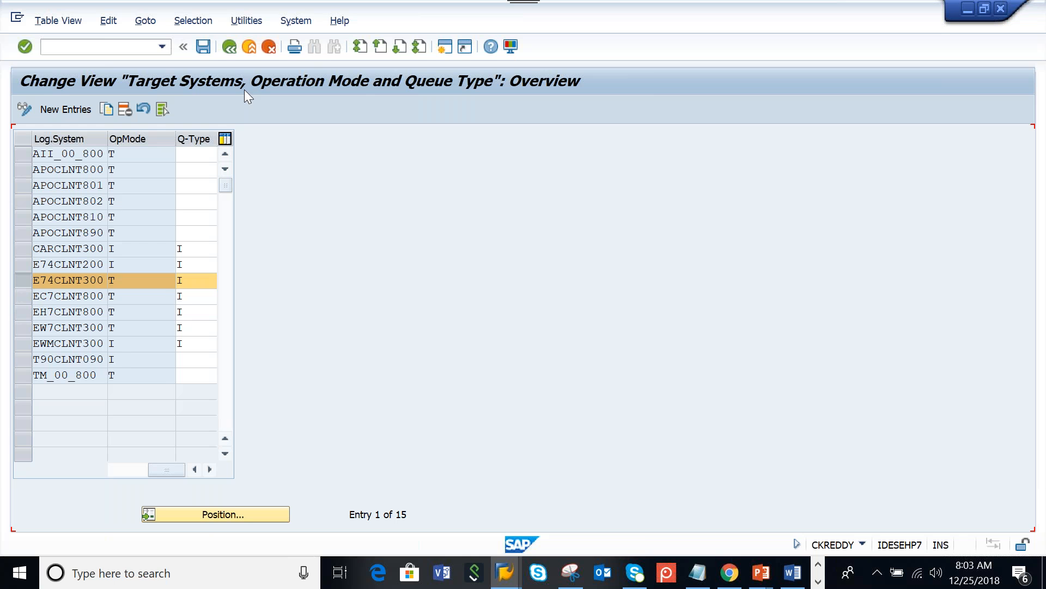
Step: Return to the implementation guide and expand Settings for qRFC Communication
{"action": "left_click", "coordinate": [229, 46]}
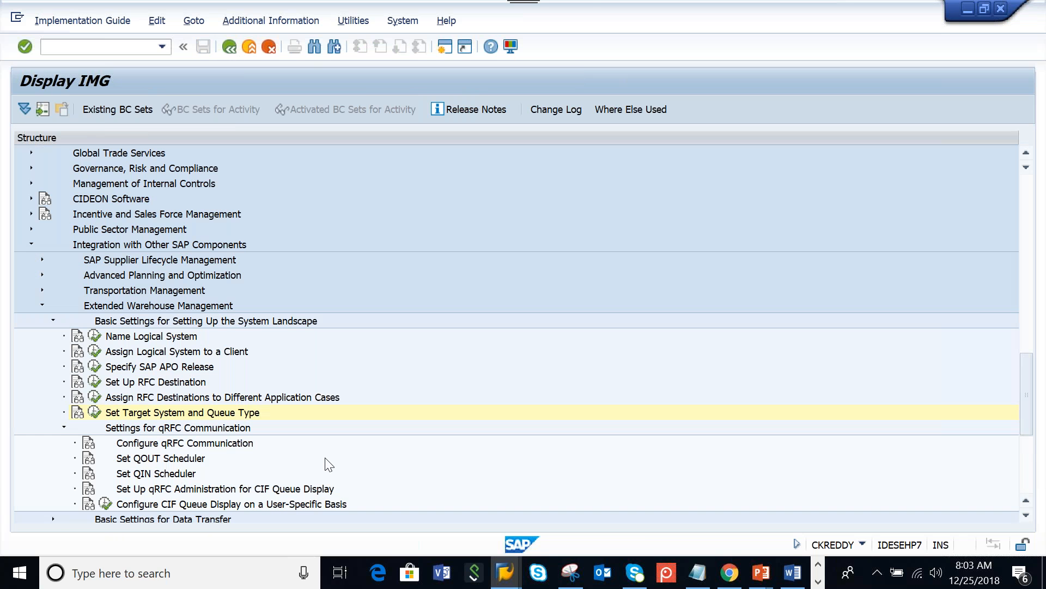
{"action": "scroll", "coordinate": [329, 464], "scroll_direction": "down", "scroll_amount": 1}
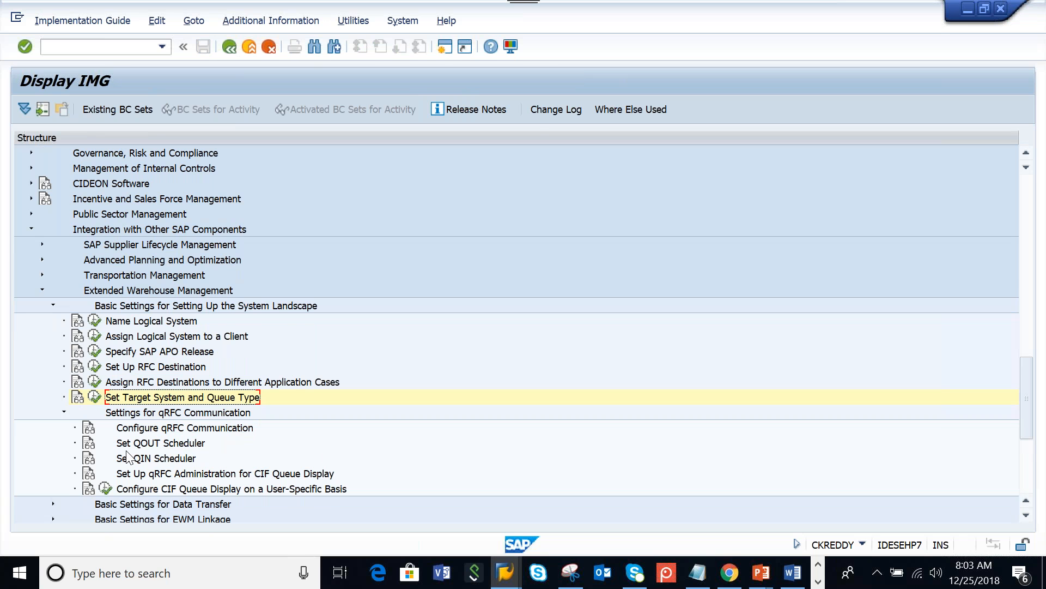
Step: Log off from the ERP system
{"action": "left_click", "coordinate": [404, 23]}
{"action": "left_click", "coordinate": [417, 276]}
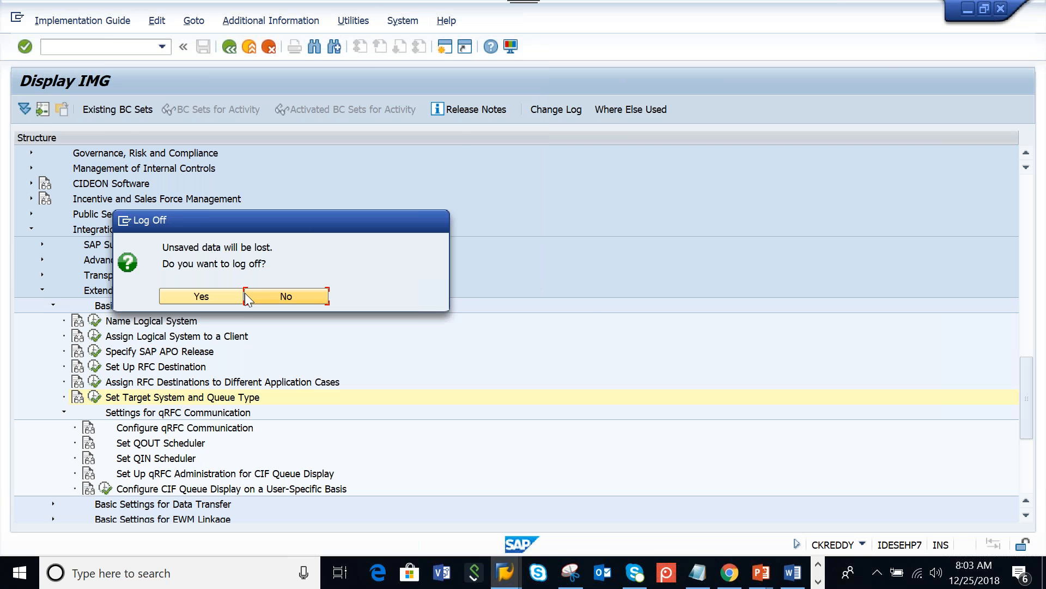
Step: Switch to SAP Logon and start a connection to the SEWM system
{"action": "left_click", "coordinate": [511, 581]}
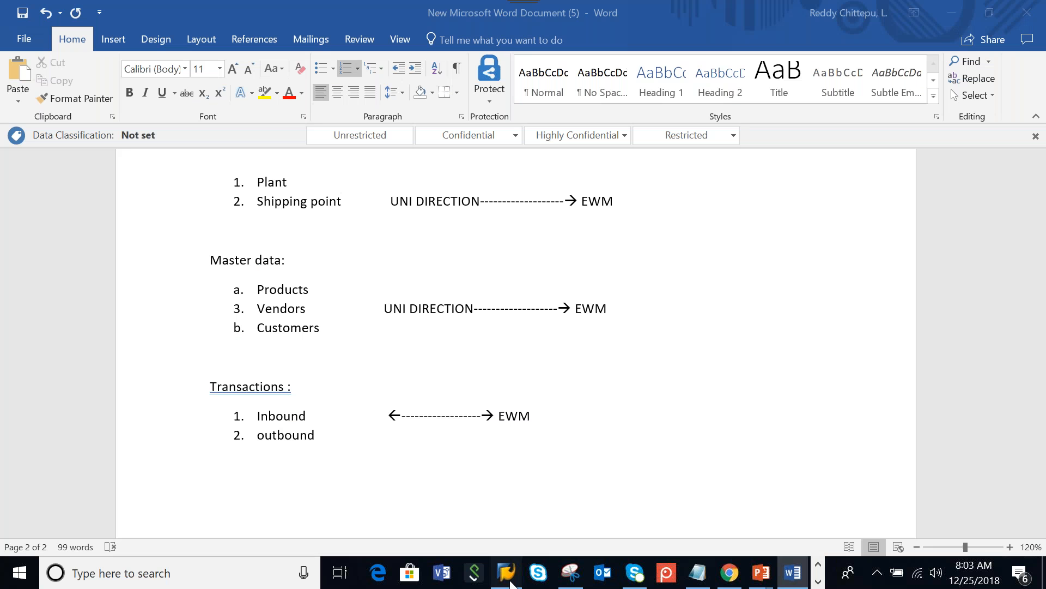
{"action": "left_click", "coordinate": [510, 581]}
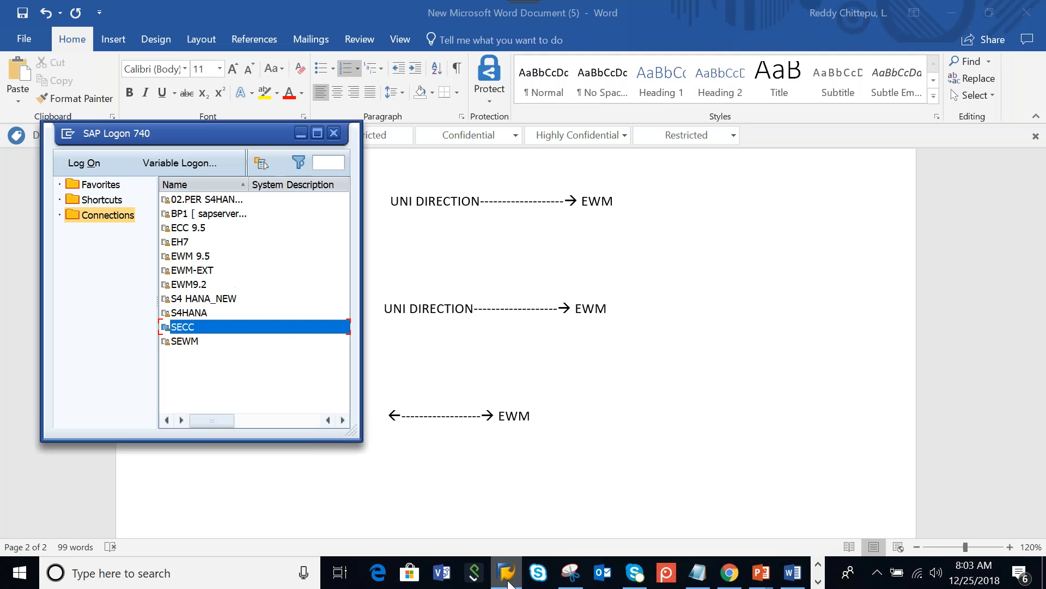
{"action": "key", "text": "Down"}
{"action": "key", "text": "Return"}
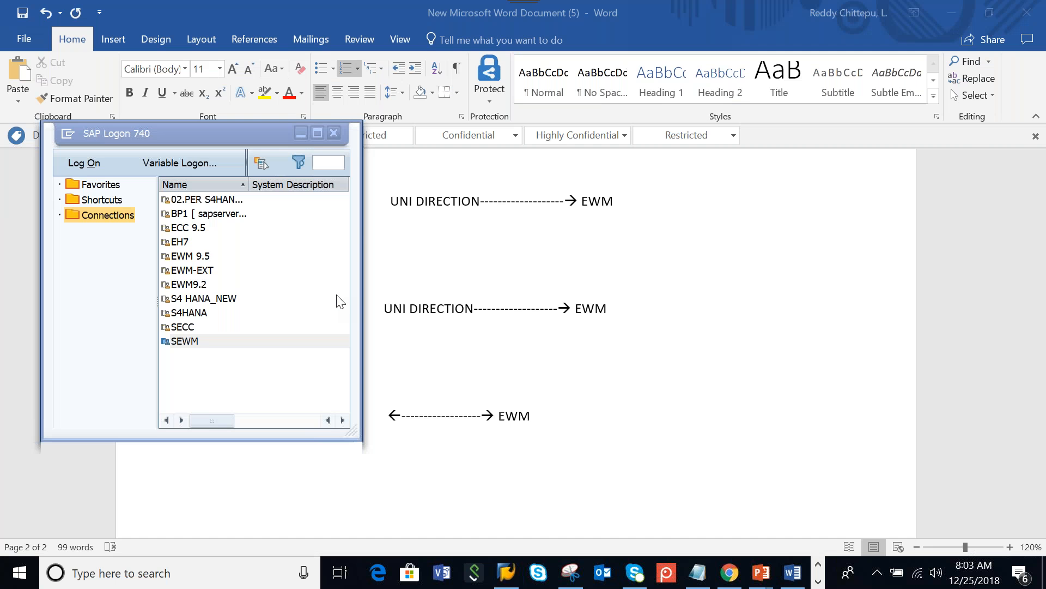
Step: Check the instance number and system ID in the SEWM connection's properties and close them
{"action": "left_click", "coordinate": [203, 342]}
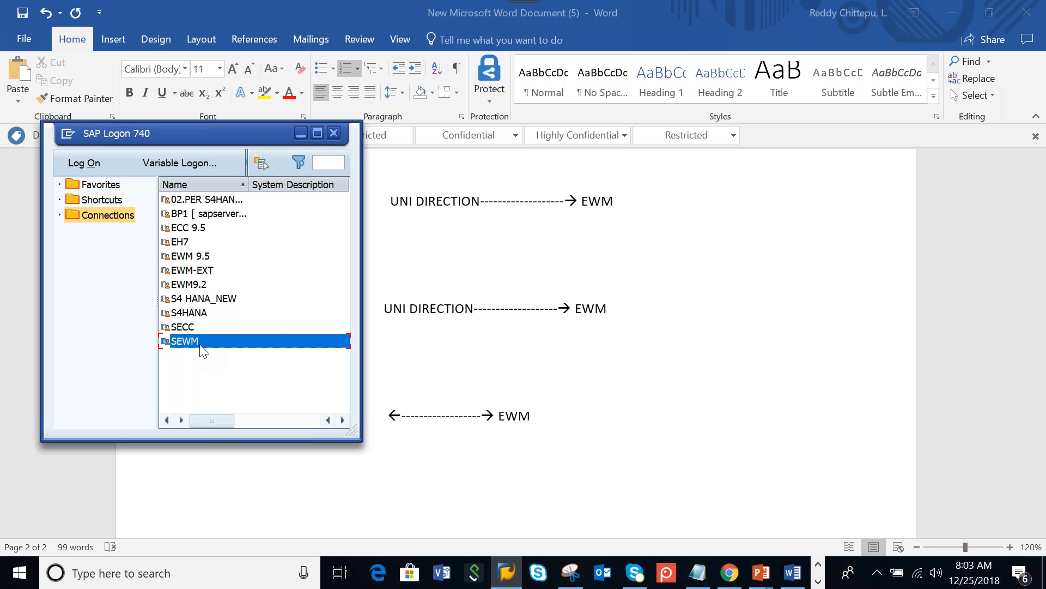
{"action": "left_click", "coordinate": [262, 169]}
{"action": "left_click", "coordinate": [272, 205]}
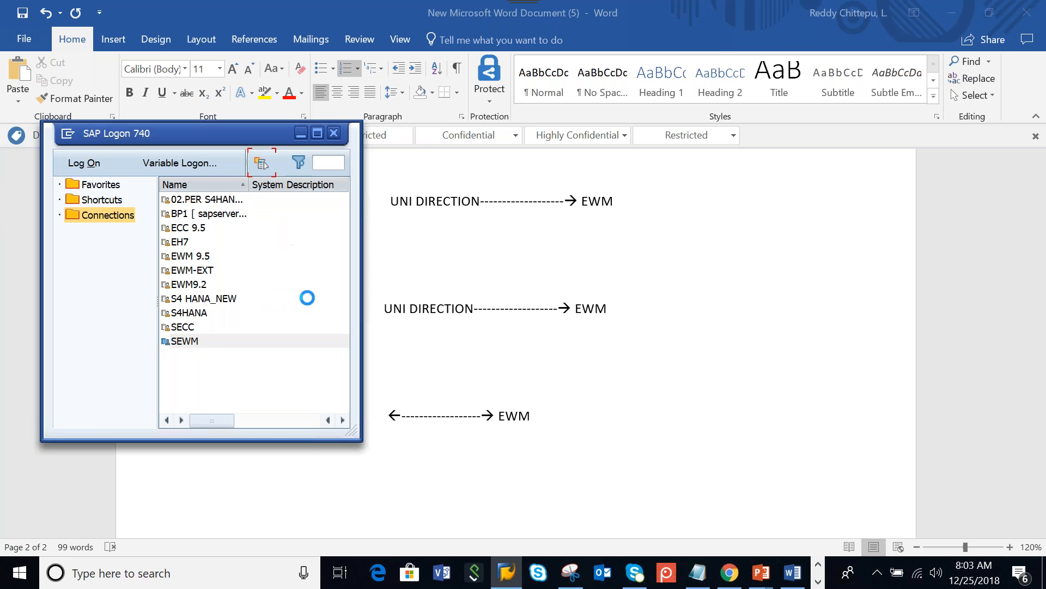
{"action": "double_click", "coordinate": [196, 280]}
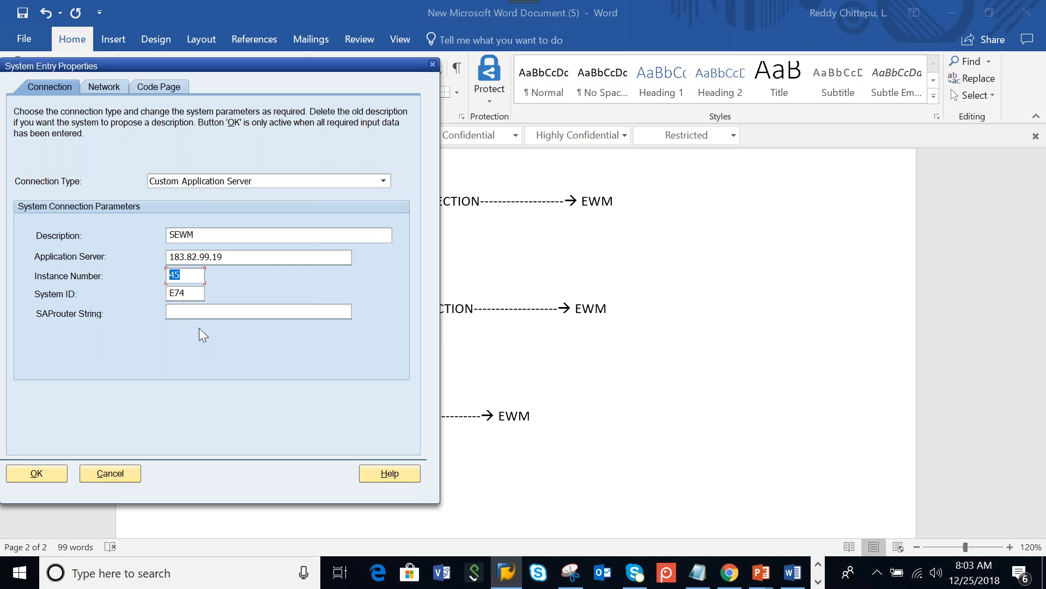
{"action": "double_click", "coordinate": [175, 294]}
{"action": "left_click", "coordinate": [433, 65]}
Step: Start the SEWM connection and enter client 300 on the logon screen
{"action": "left_click", "coordinate": [192, 340]}
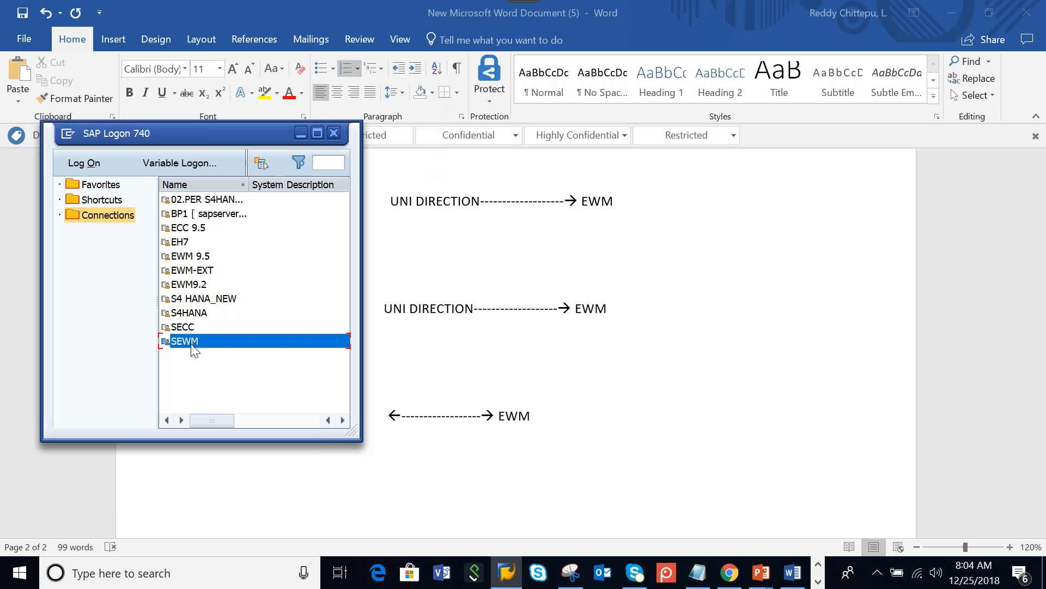
{"action": "double_click", "coordinate": [243, 346]}
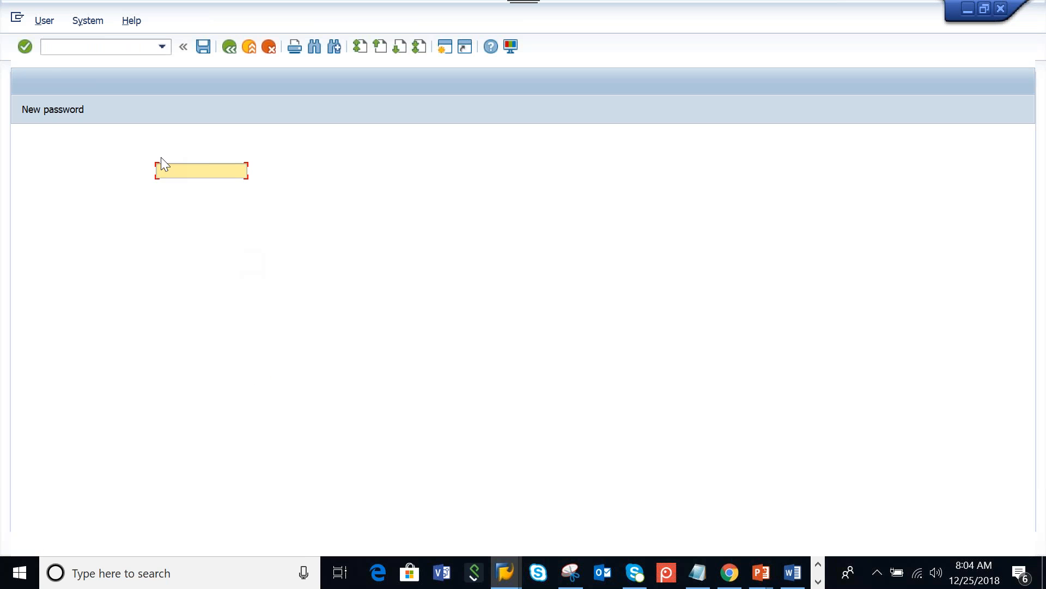
{"action": "type", "text": "300"}
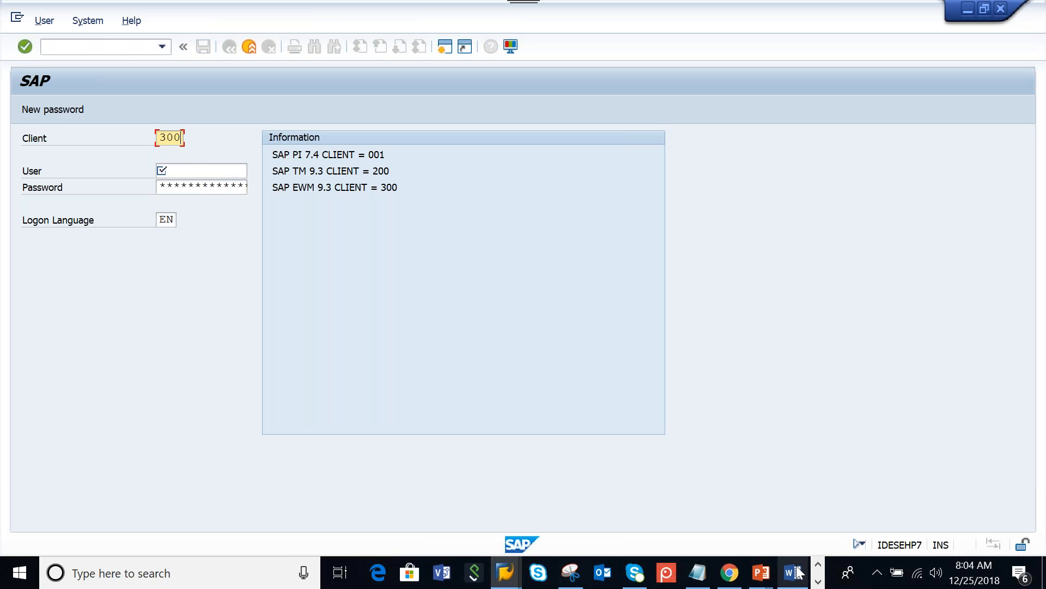
Step: Switch to the Word notes and look up the EWM logical system name in the system list
{"action": "left_click", "coordinate": [793, 573]}
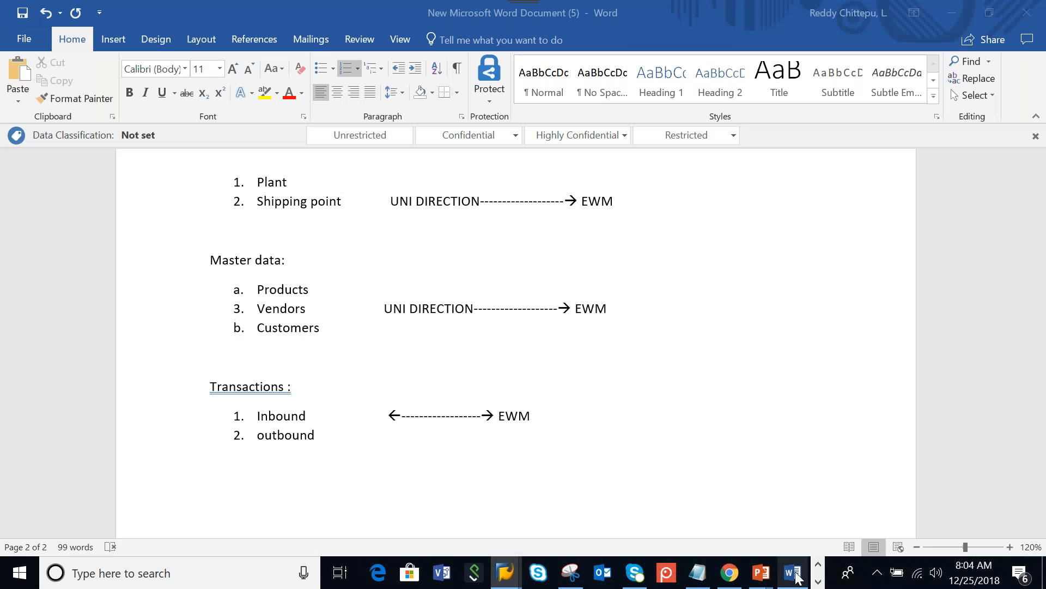
{"action": "scroll", "coordinate": [649, 362], "scroll_direction": "up", "scroll_amount": 10}
{"action": "scroll", "coordinate": [619, 420], "scroll_direction": "down", "scroll_amount": 4}
{"action": "scroll", "coordinate": [627, 436], "scroll_direction": "down", "scroll_amount": 5}
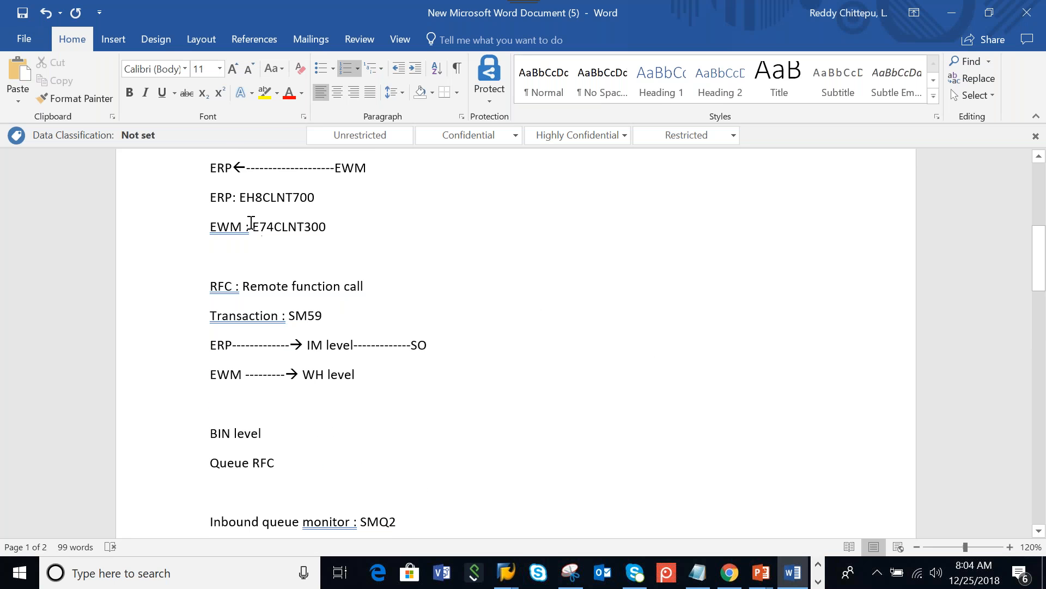
{"action": "left_click_drag", "start_coordinate": [250, 229], "coordinate": [322, 231]}
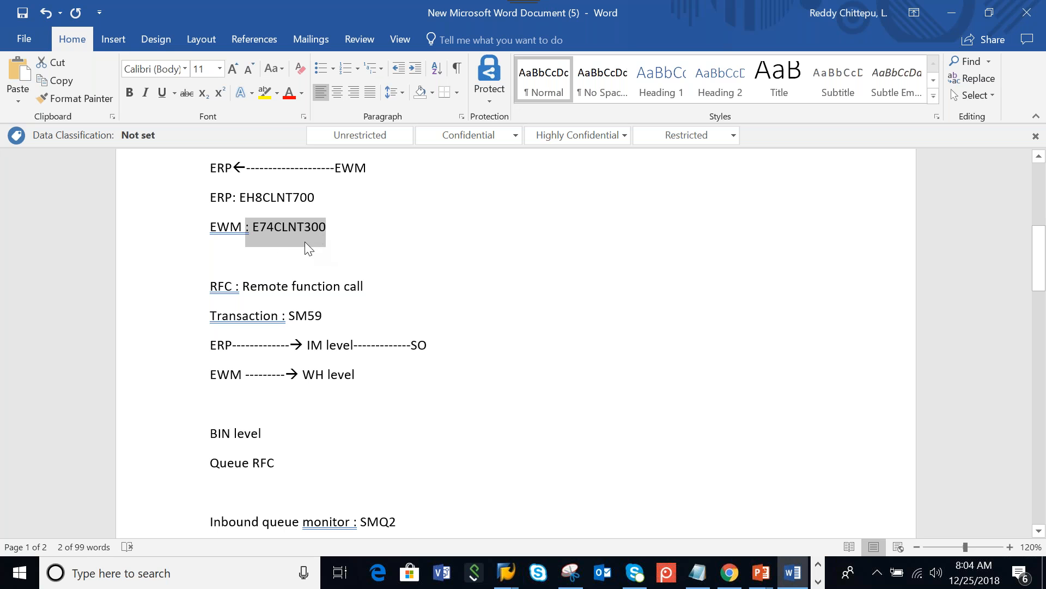
Step: Switch back to the SAP logon screen and log on with the user name and account password
{"action": "key", "text": "alt+Tab"}
{"action": "type", "text": "ck"}
{"action": "left_click", "coordinate": [210, 187]}
{"action": "type", "text": "******"}
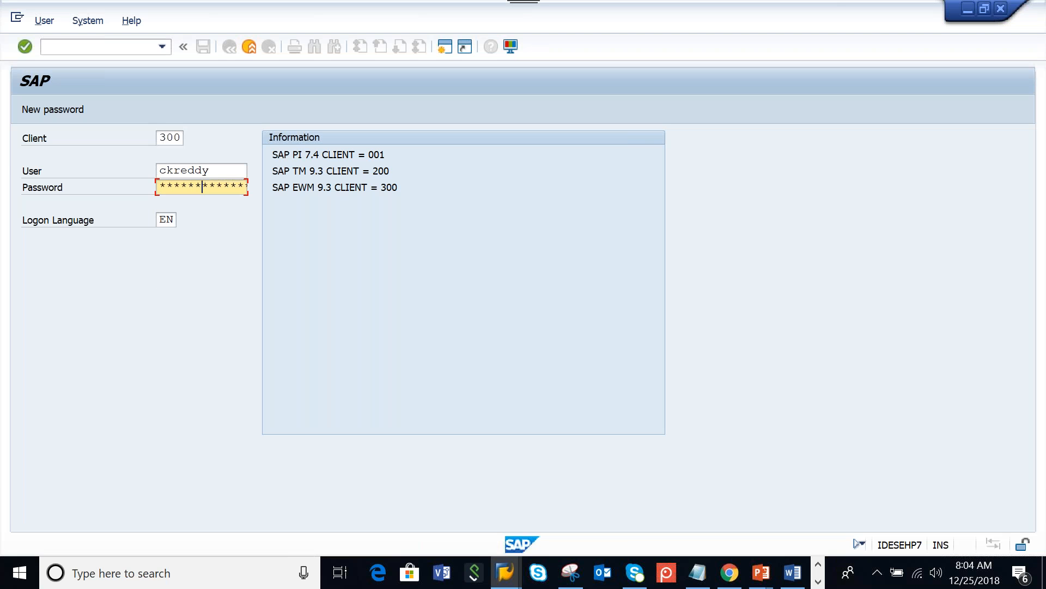
{"action": "key", "text": "Return"}
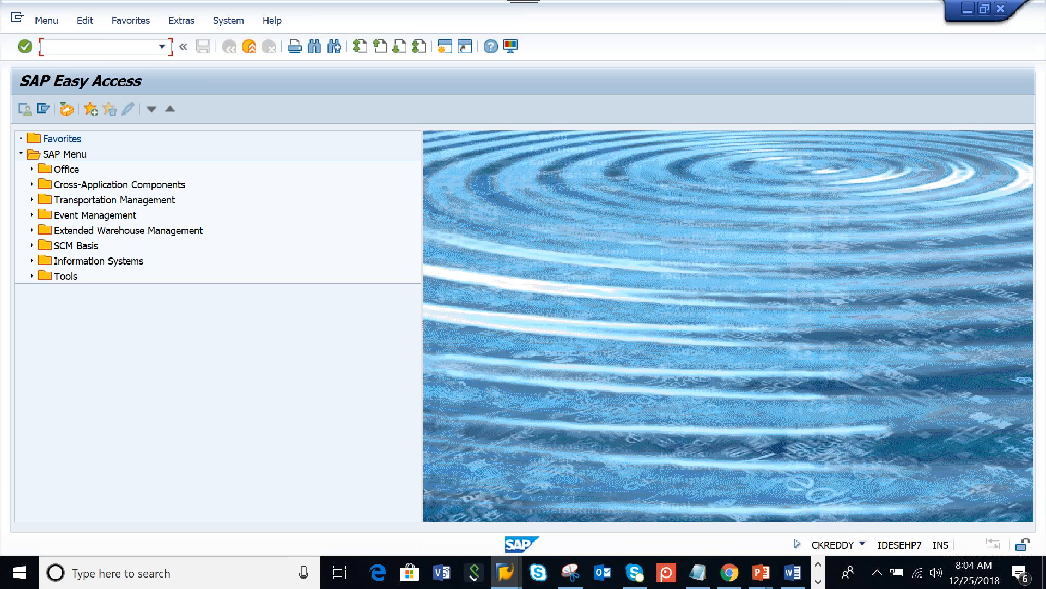
Step: Run transaction spro and display the SAP Reference IMG
{"action": "type", "text": "spro"}
{"action": "key", "text": "Return"}
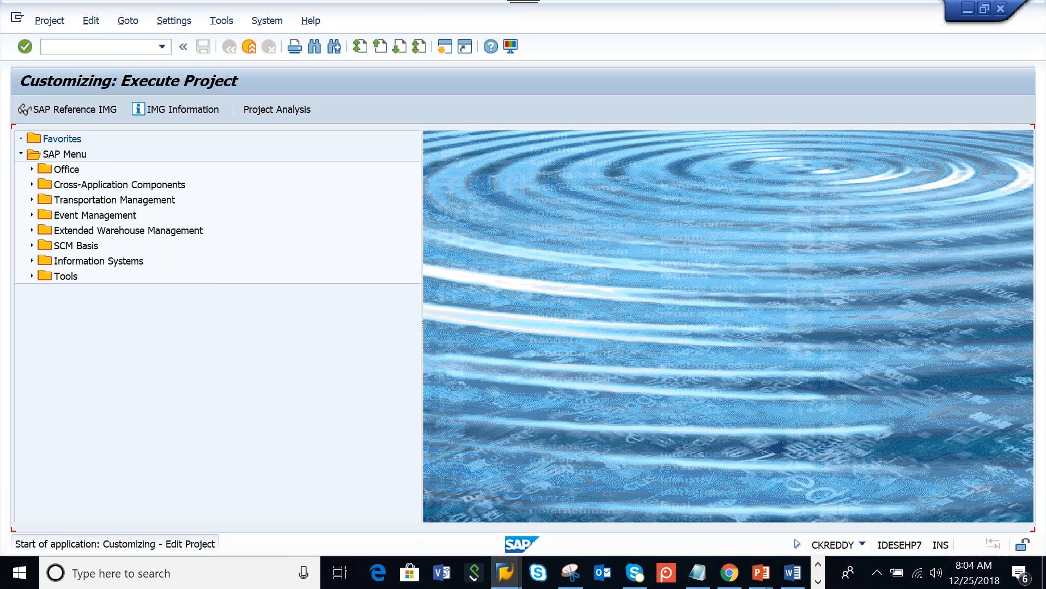
{"action": "left_click", "coordinate": [83, 114]}
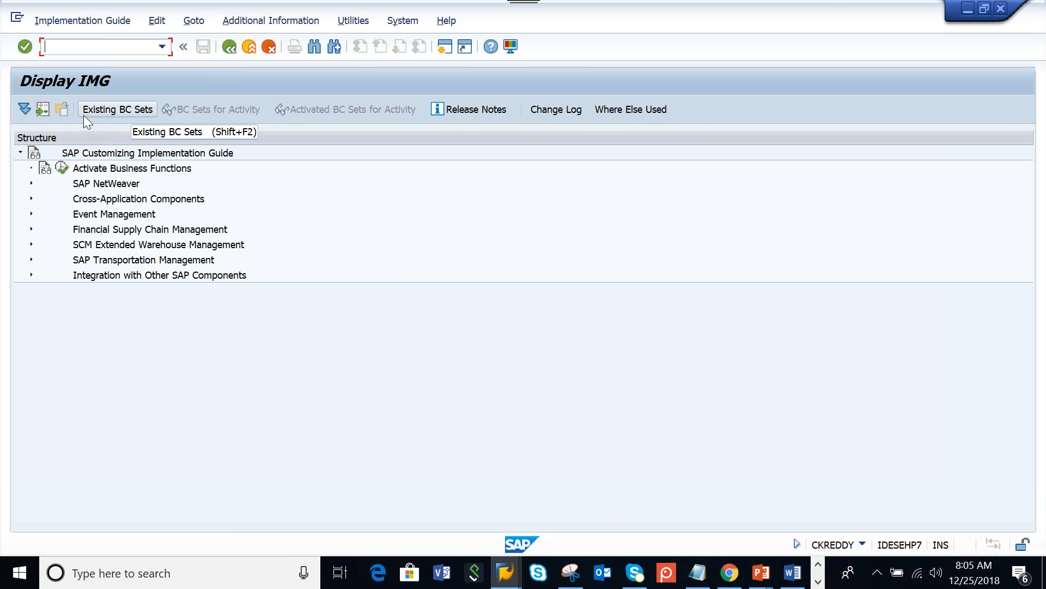
Step: Display the system status and examine the installed software component versions, including SCMB_EXT and SCM_BASIS, then close the list
{"action": "left_click", "coordinate": [413, 24]}
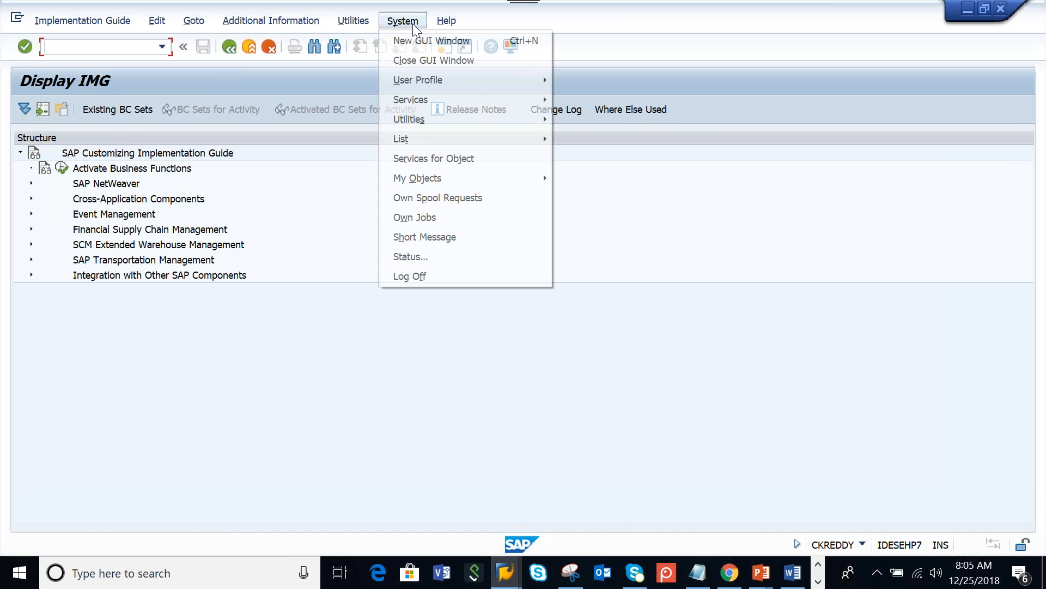
{"action": "left_click", "coordinate": [427, 257]}
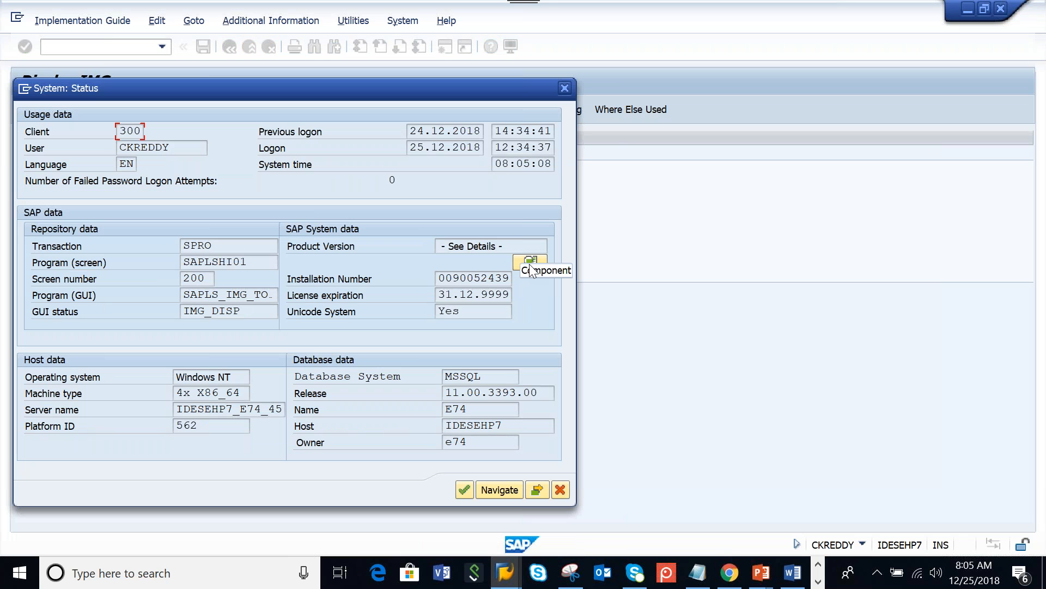
{"action": "left_click", "coordinate": [529, 265]}
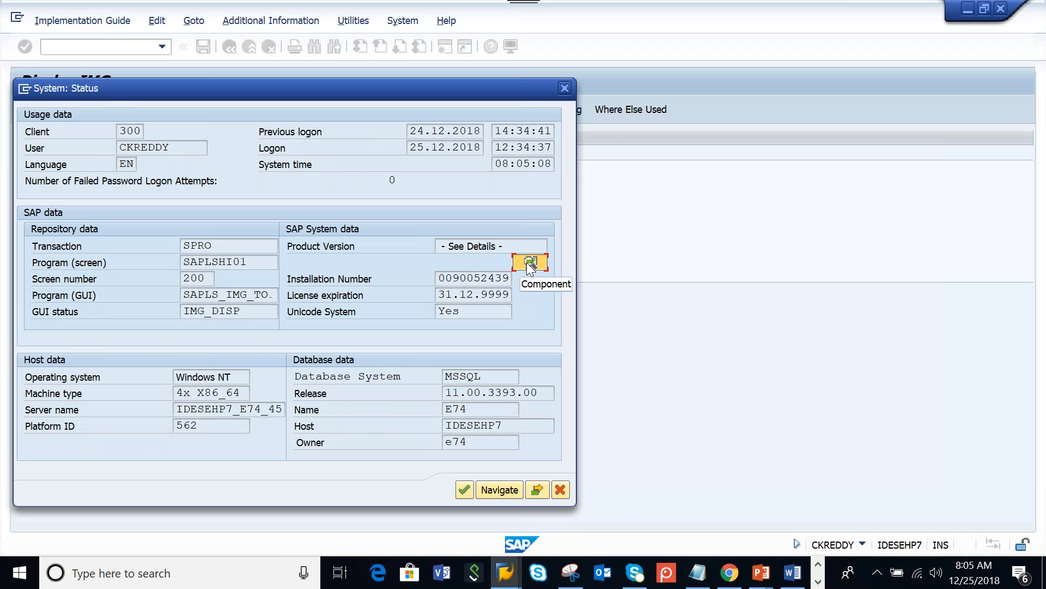
{"action": "left_click", "coordinate": [529, 264]}
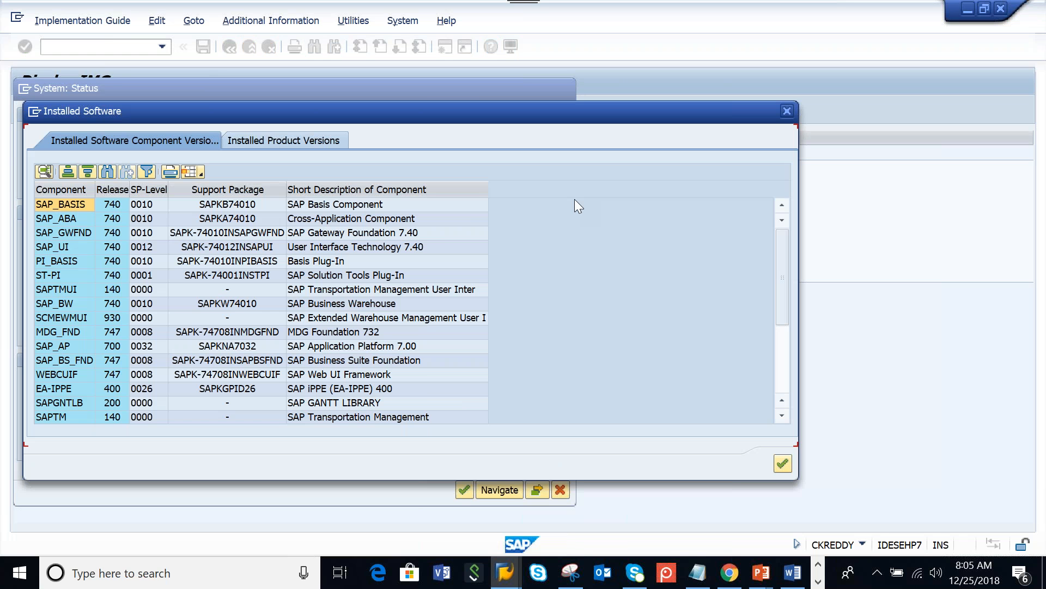
{"action": "scroll", "coordinate": [60, 317], "scroll_direction": "down", "scroll_amount": 3}
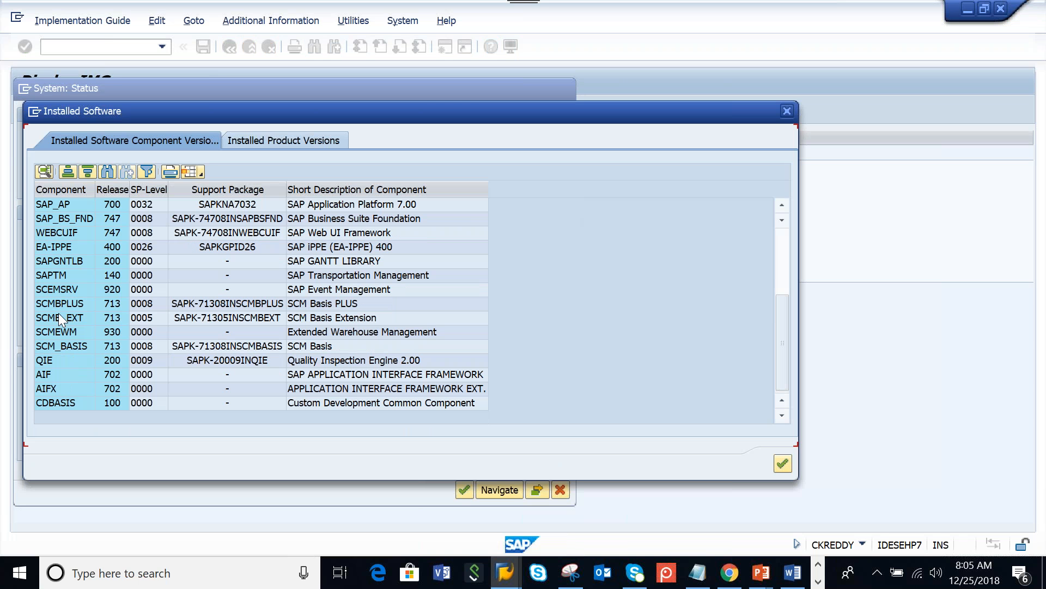
{"action": "left_click", "coordinate": [59, 316]}
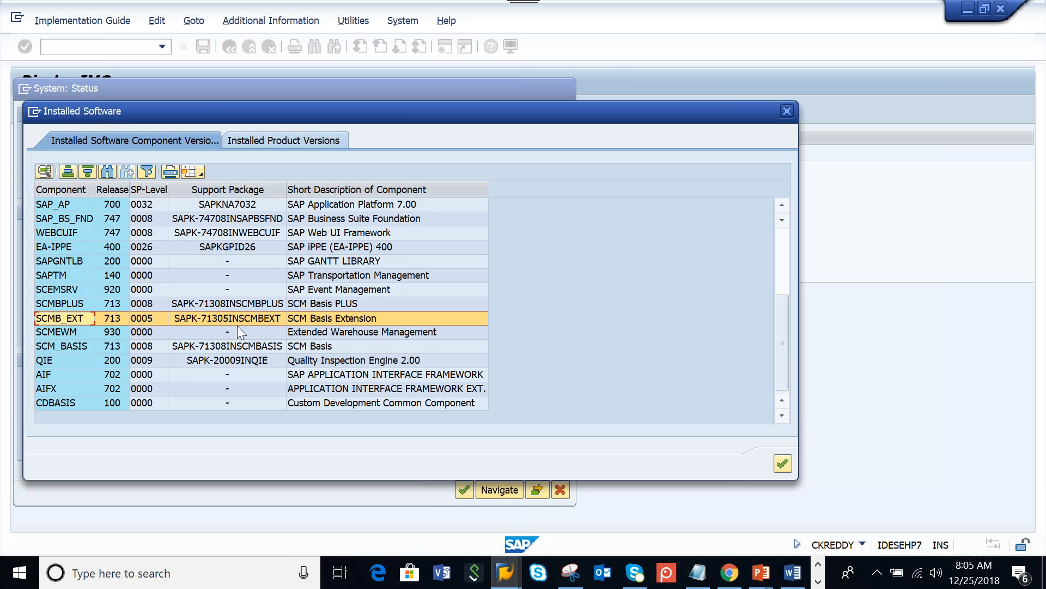
{"action": "left_click", "coordinate": [278, 348]}
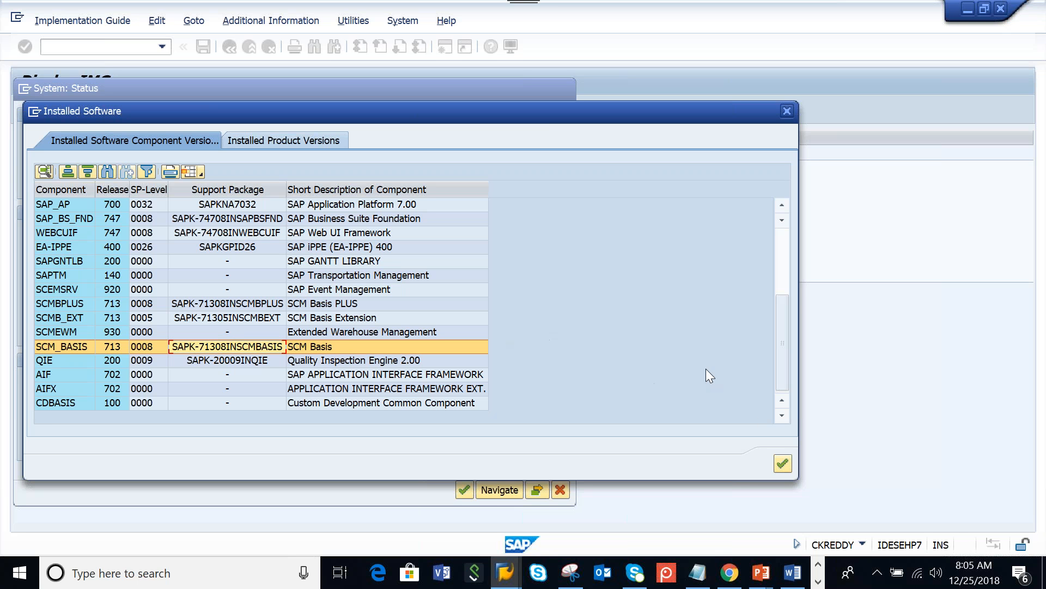
{"action": "left_click", "coordinate": [786, 466]}
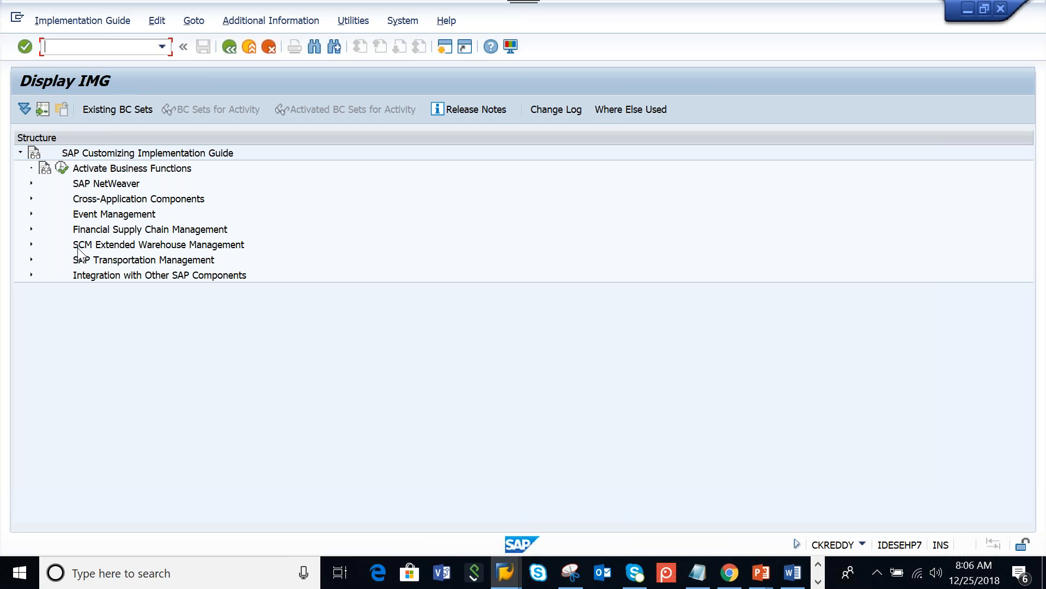
Step: Expand SCM Extended Warehouse Management and its SCM Basis node in the implementation guide
{"action": "left_click", "coordinate": [32, 245]}
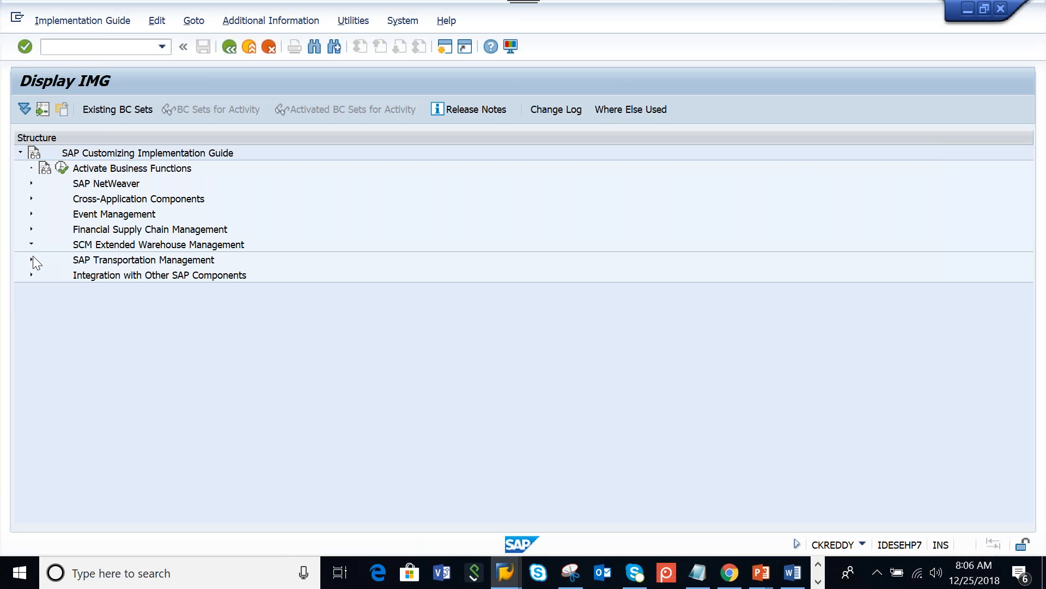
{"action": "left_click", "coordinate": [94, 276]}
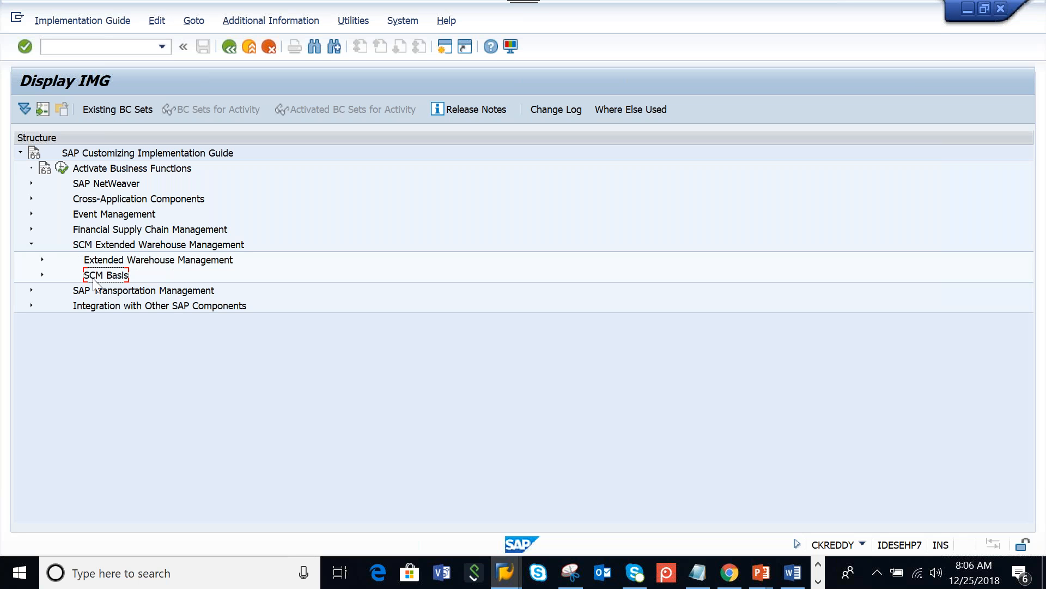
{"action": "left_click", "coordinate": [119, 261]}
{"action": "left_click", "coordinate": [156, 262]}
{"action": "left_click", "coordinate": [107, 276]}
{"action": "left_click", "coordinate": [42, 275]}
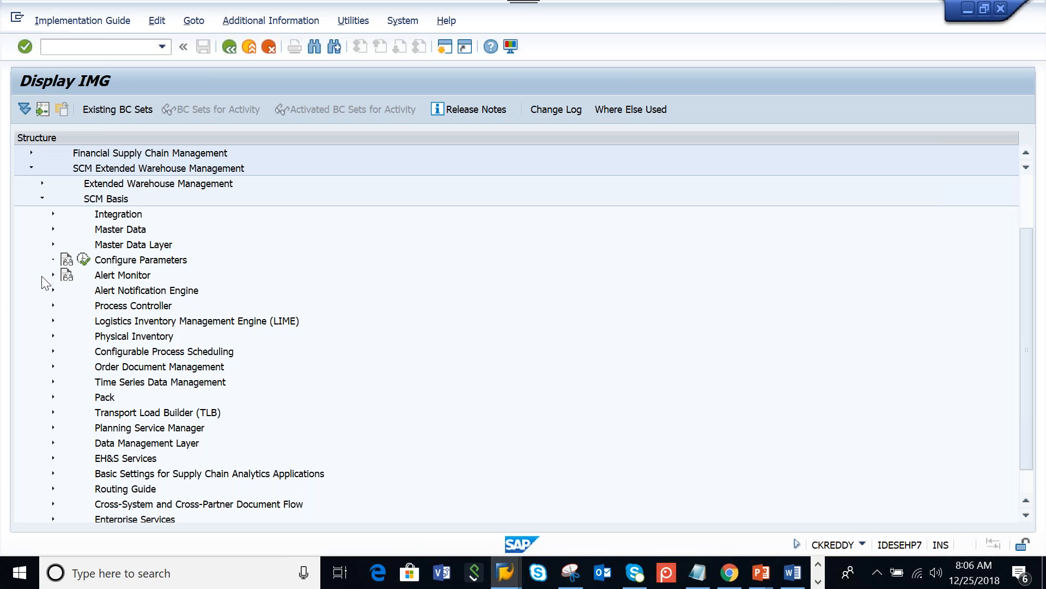
Step: Expand Integration under SCM Basis and its Basic Settings for Creating the System Landscape
{"action": "left_click", "coordinate": [120, 215]}
{"action": "left_click", "coordinate": [53, 214]}
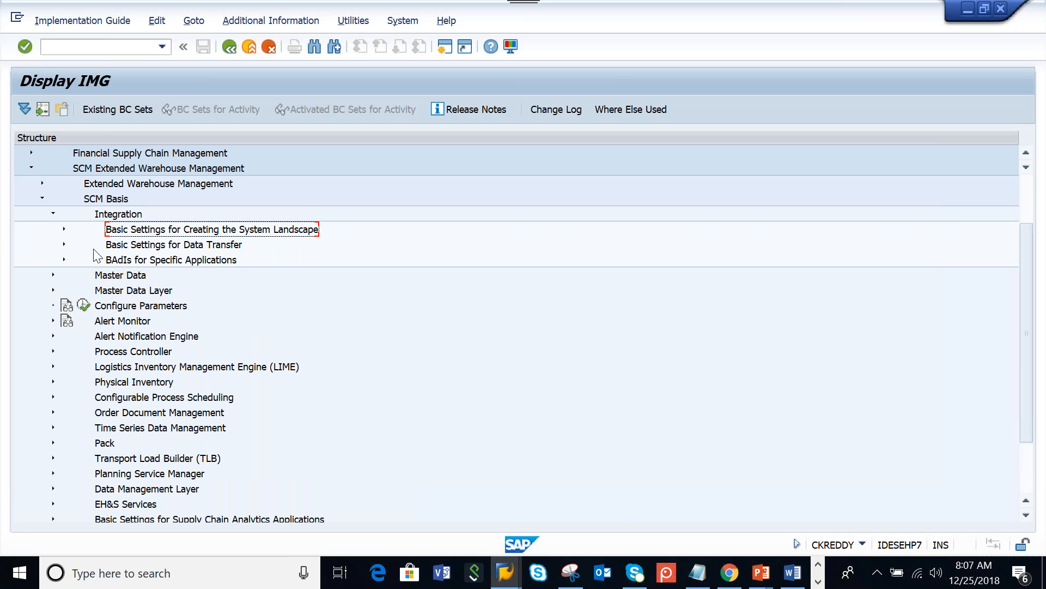
{"action": "left_click", "coordinate": [64, 229]}
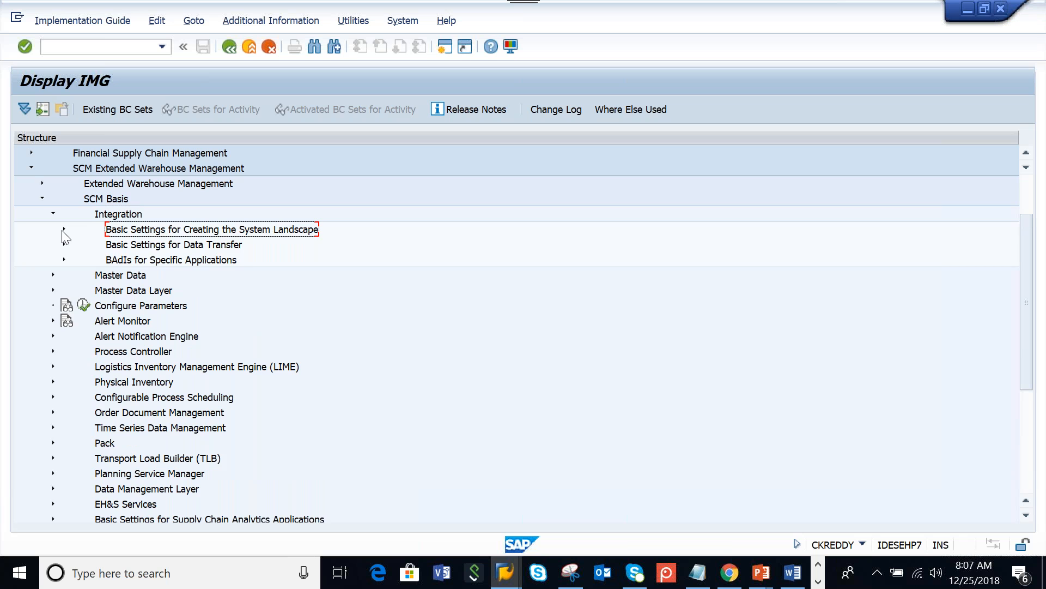
{"action": "left_click", "coordinate": [111, 247]}
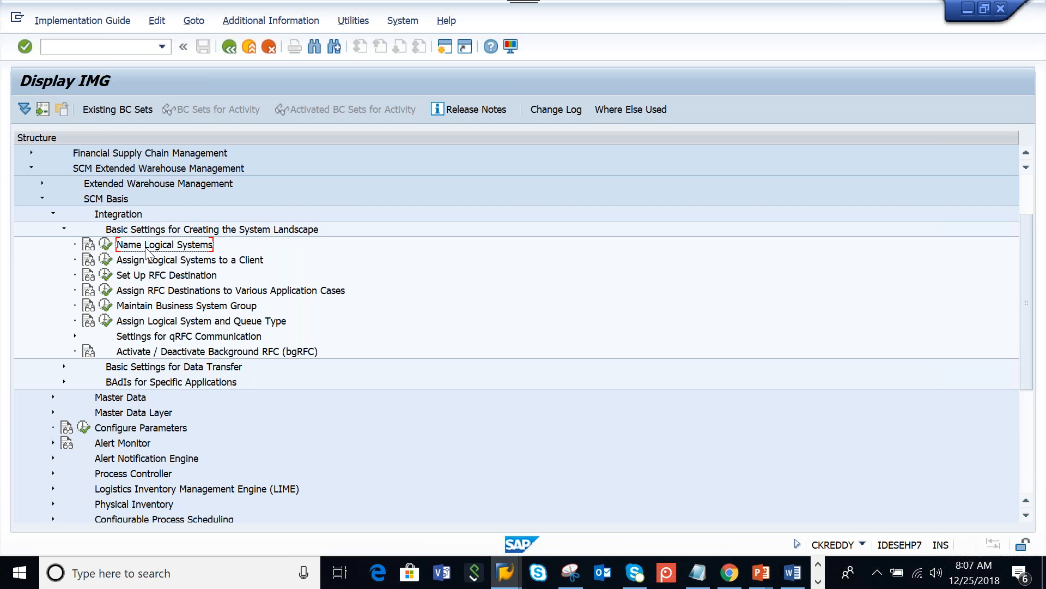
Step: Open the Name Logical Systems activity and mark, then unmark, the EH7CLNT800 and E74CLNT300 entries
{"action": "left_click", "coordinate": [107, 245]}
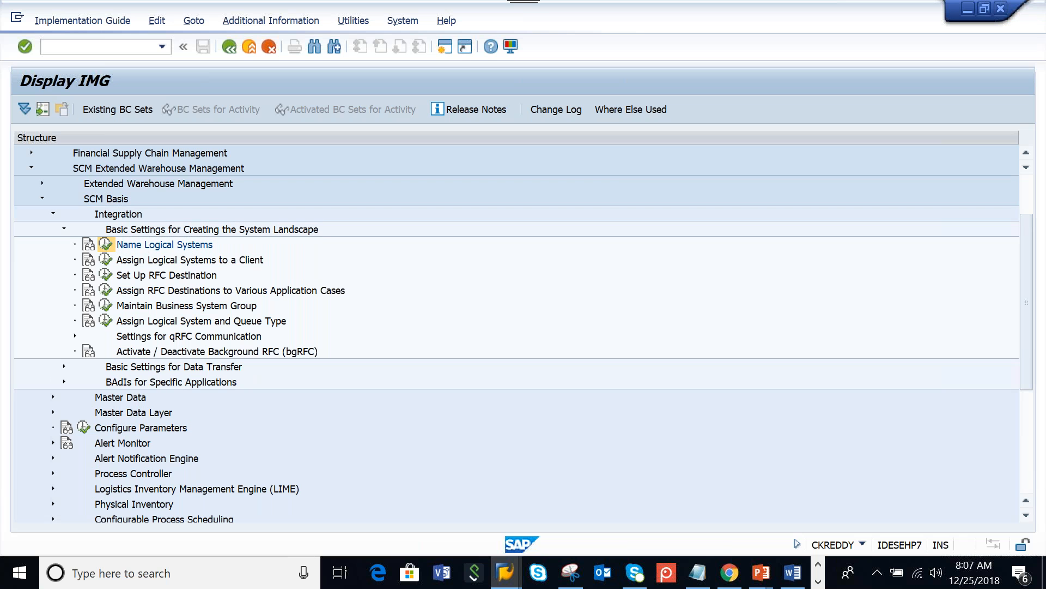
{"action": "left_click", "coordinate": [485, 444]}
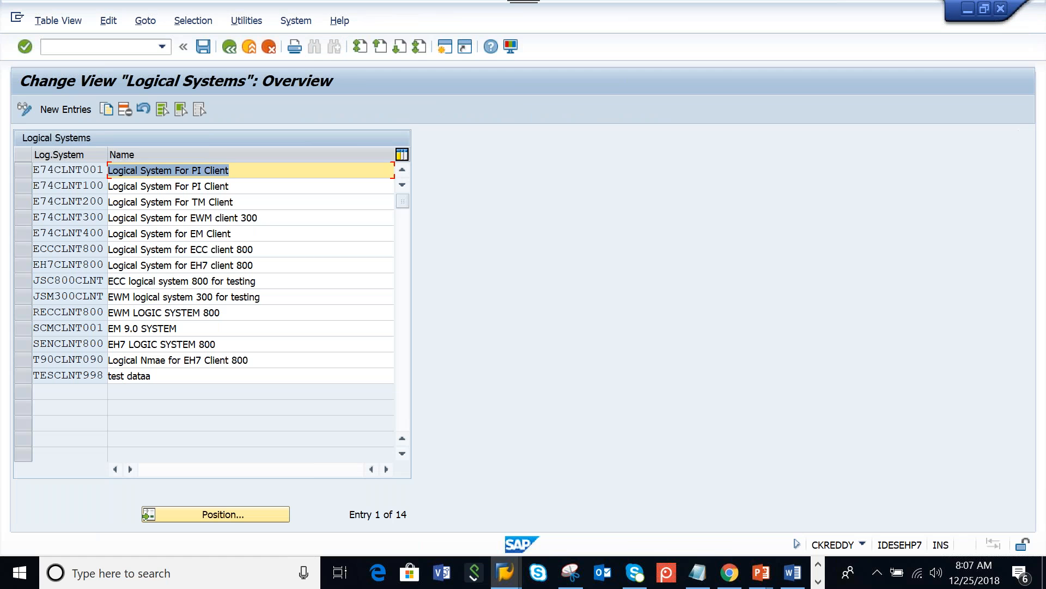
{"action": "left_click", "coordinate": [23, 265]}
{"action": "left_click", "coordinate": [25, 216]}
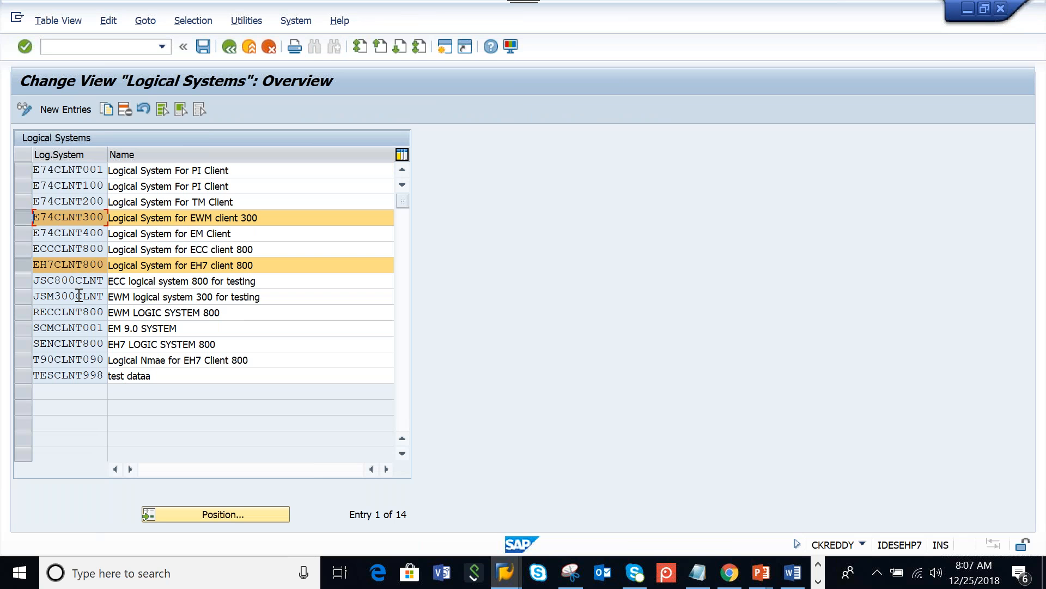
{"action": "left_click", "coordinate": [27, 261]}
{"action": "left_click", "coordinate": [24, 217]}
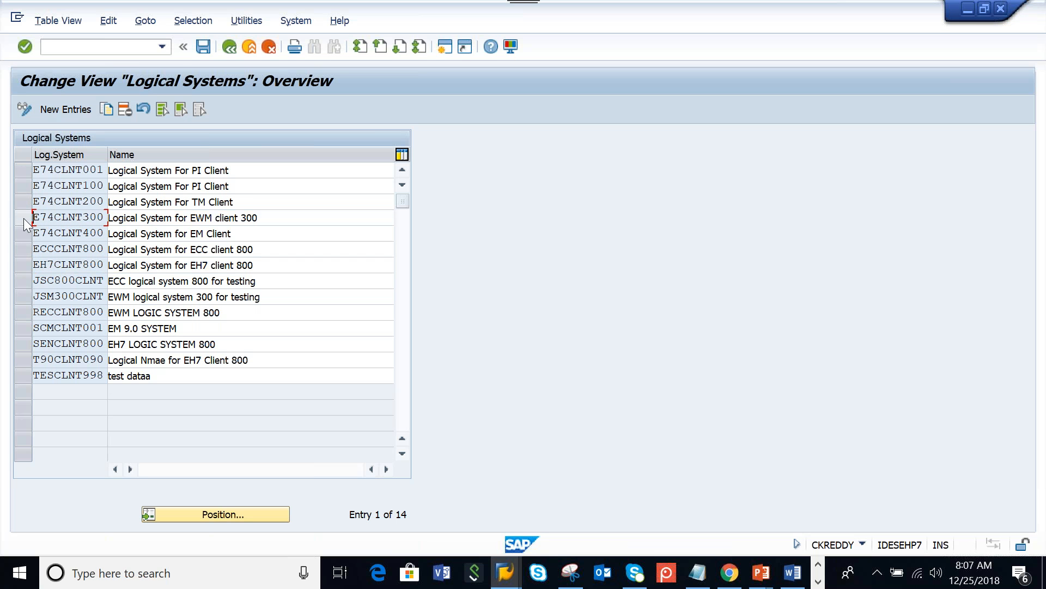
Step: Delete the seven logical systems from JSC800CLNT through TESCLNT998 from the list
{"action": "left_click_drag", "start_coordinate": [17, 374], "coordinate": [20, 360]}
{"action": "left_click", "coordinate": [24, 340]}
{"action": "left_click", "coordinate": [25, 316]}
{"action": "left_click", "coordinate": [25, 280]}
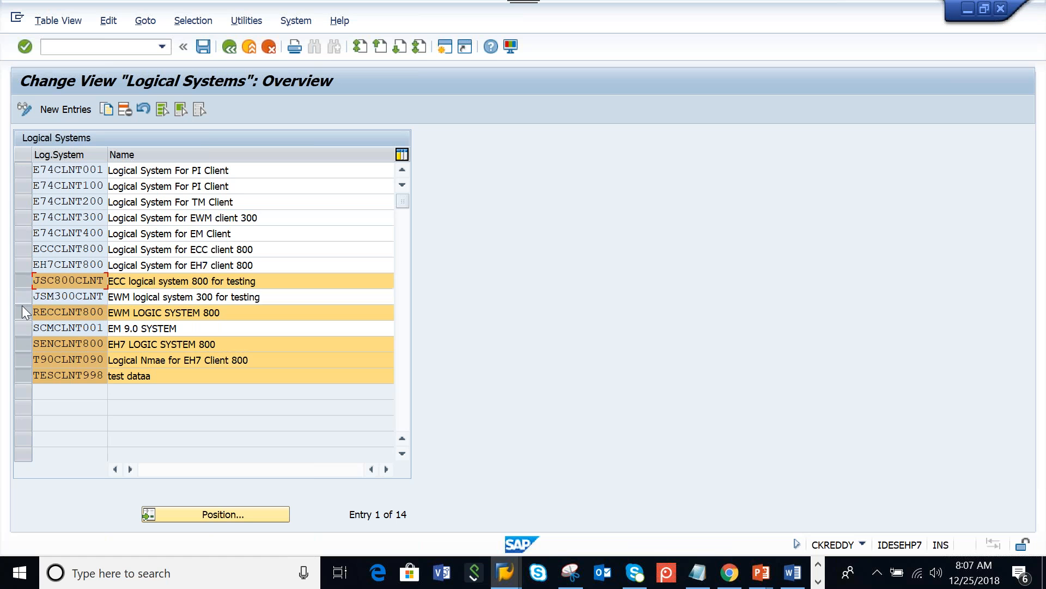
{"action": "left_click", "coordinate": [24, 295]}
{"action": "left_click", "coordinate": [22, 314]}
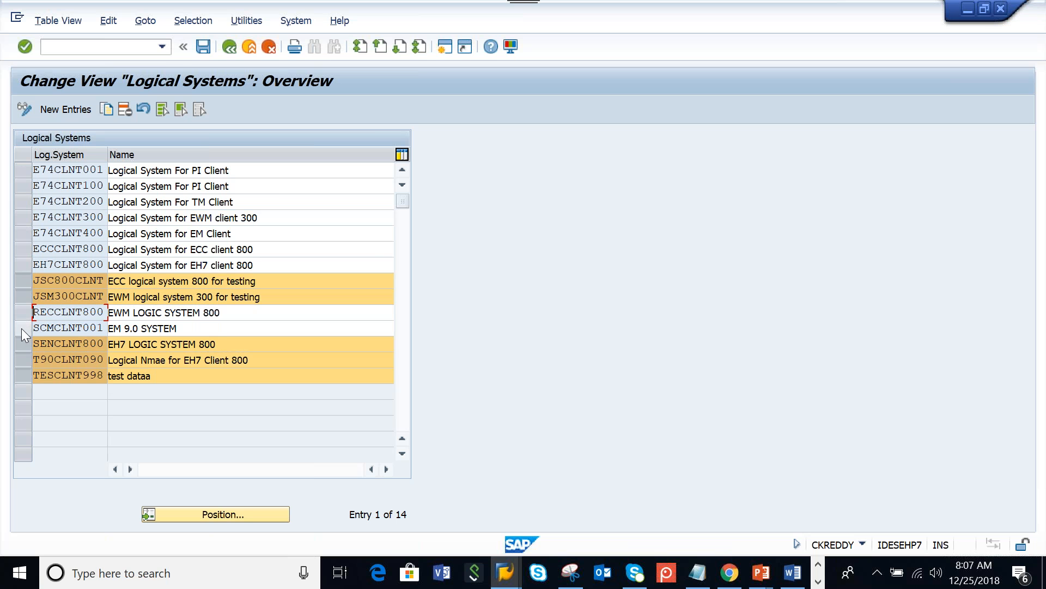
{"action": "left_click", "coordinate": [21, 328]}
{"action": "left_click", "coordinate": [23, 312]}
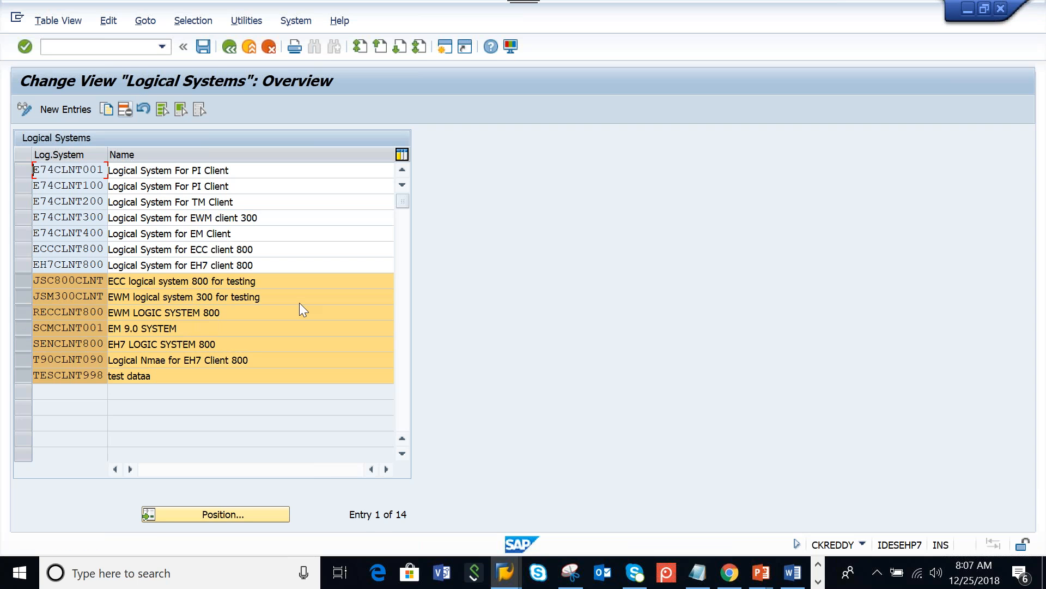
{"action": "key", "text": "shift+F2"}
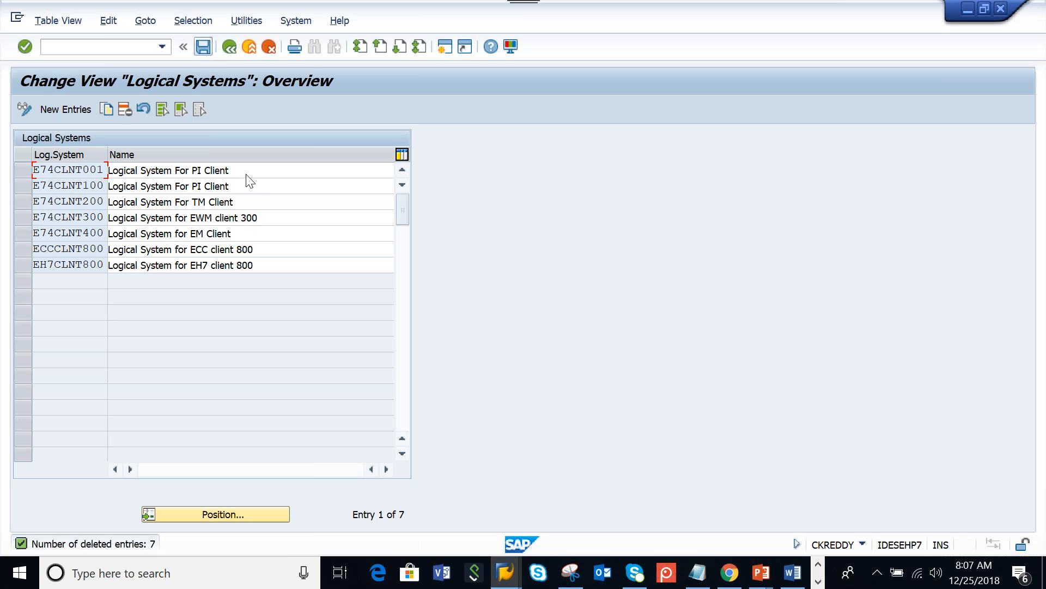
Step: Save the logical system deletions under workbench request E74K901409
{"action": "key", "text": "ctrl+s"}
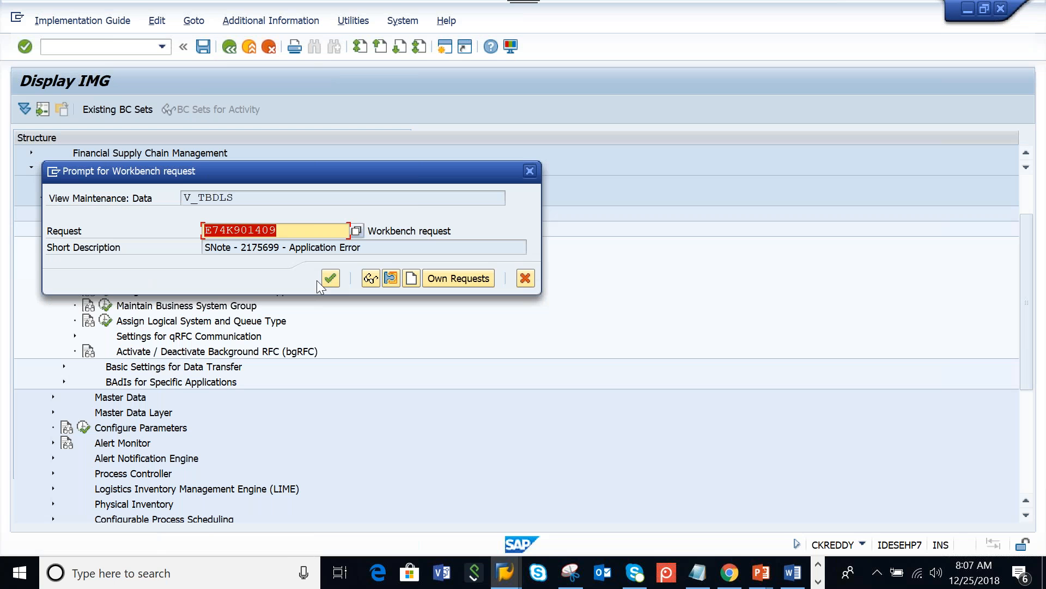
{"action": "key", "text": "Return"}
Step: Try to delete the logical systems E74CLNT001, E74CLNT100, E74CLNT200, E74CLNT400 and ECCCLNT800 together
{"action": "left_click", "coordinate": [21, 188]}
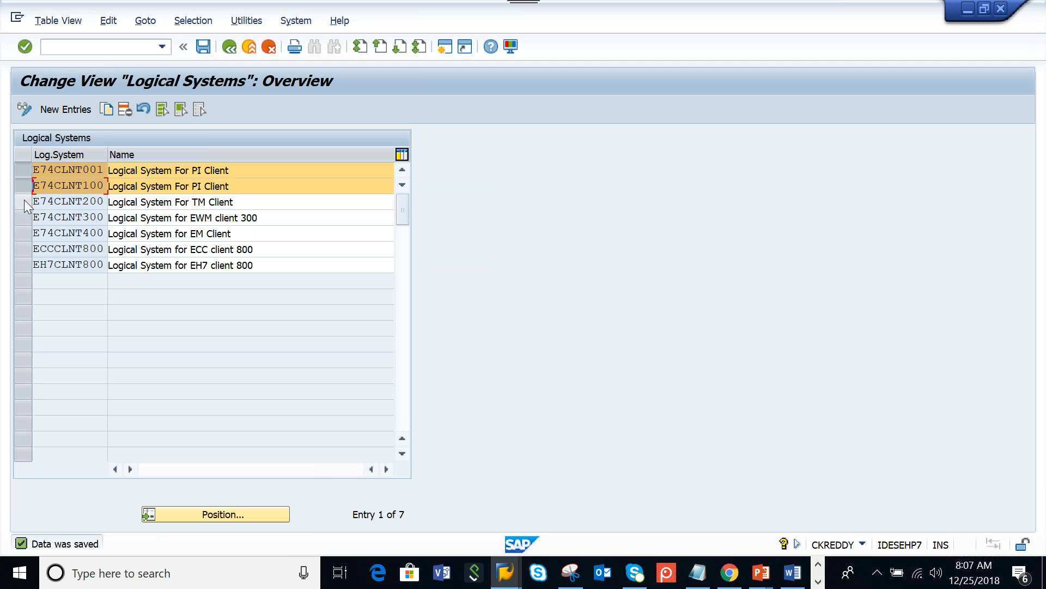
{"action": "left_click", "coordinate": [22, 201]}
{"action": "left_click", "coordinate": [21, 233]}
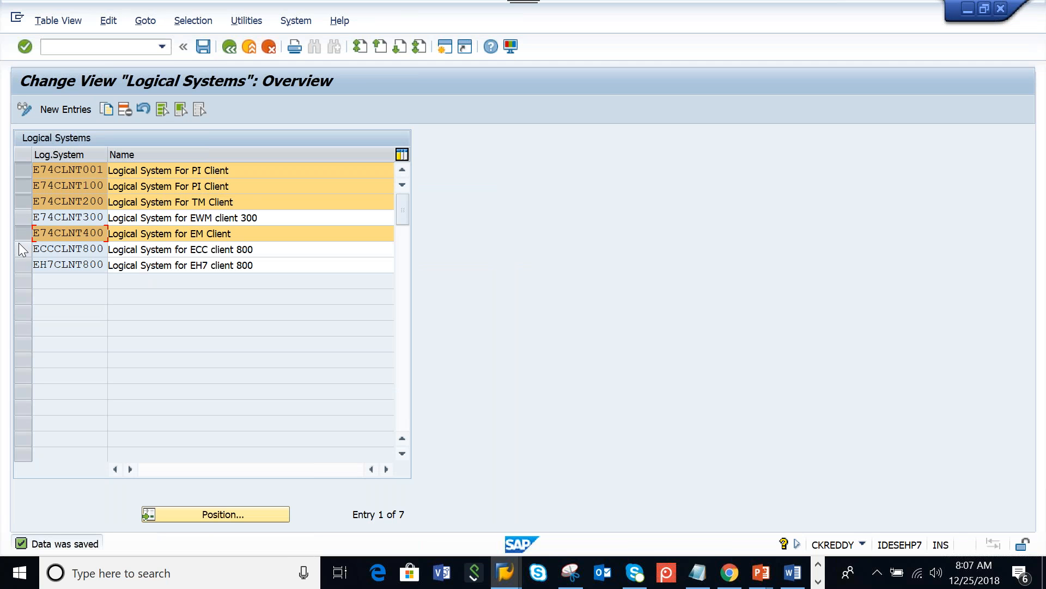
{"action": "left_click", "coordinate": [21, 249]}
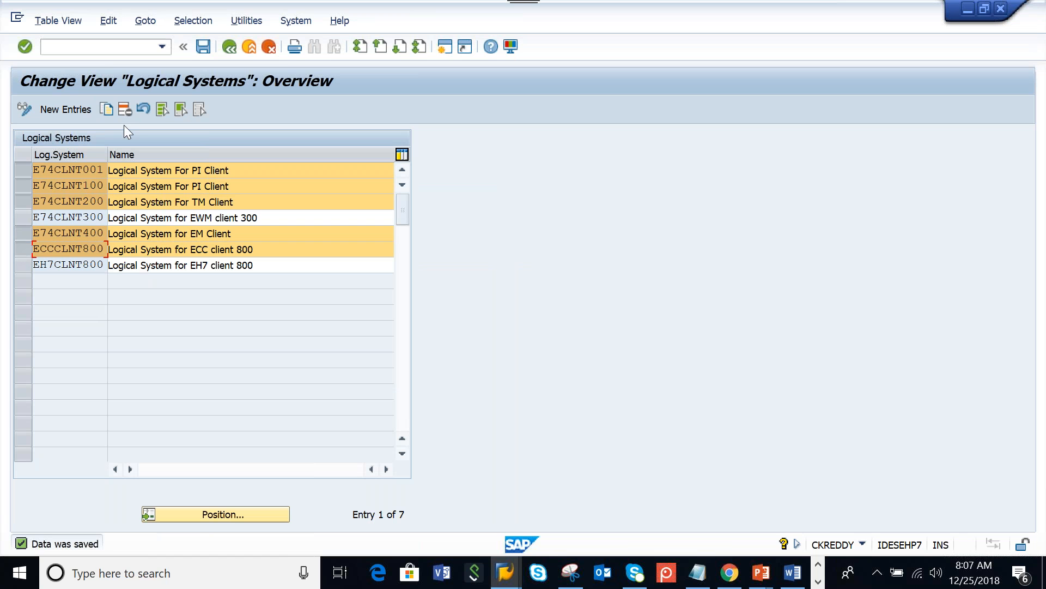
{"action": "left_click", "coordinate": [124, 110]}
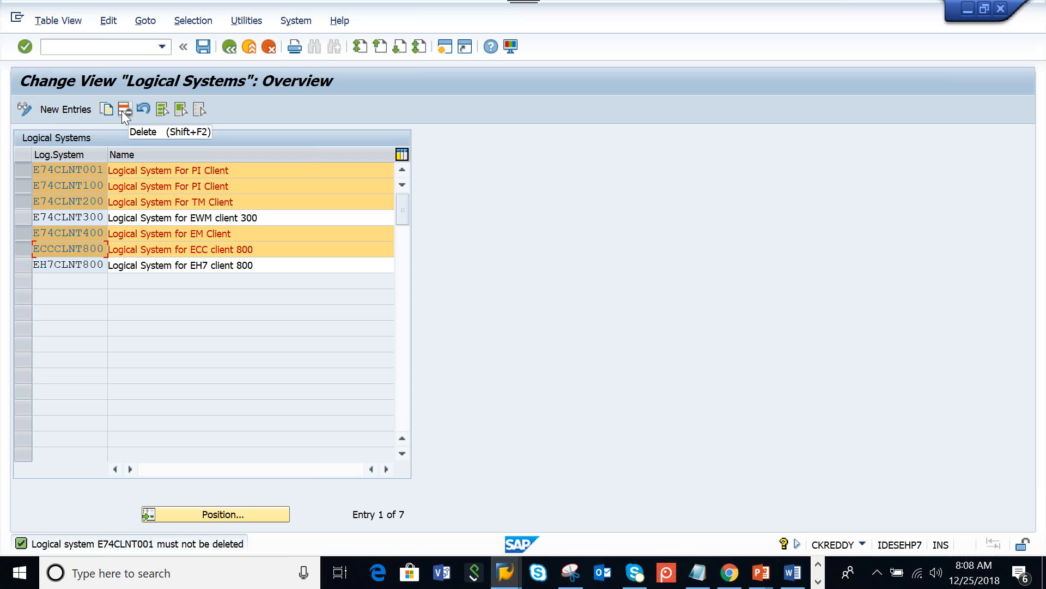
Step: Unmark E74CLNT001 and E74CLNT100 in turn, retrying the deletion of the remaining marked logical systems each time, and unmark the rest
{"action": "left_click", "coordinate": [24, 169]}
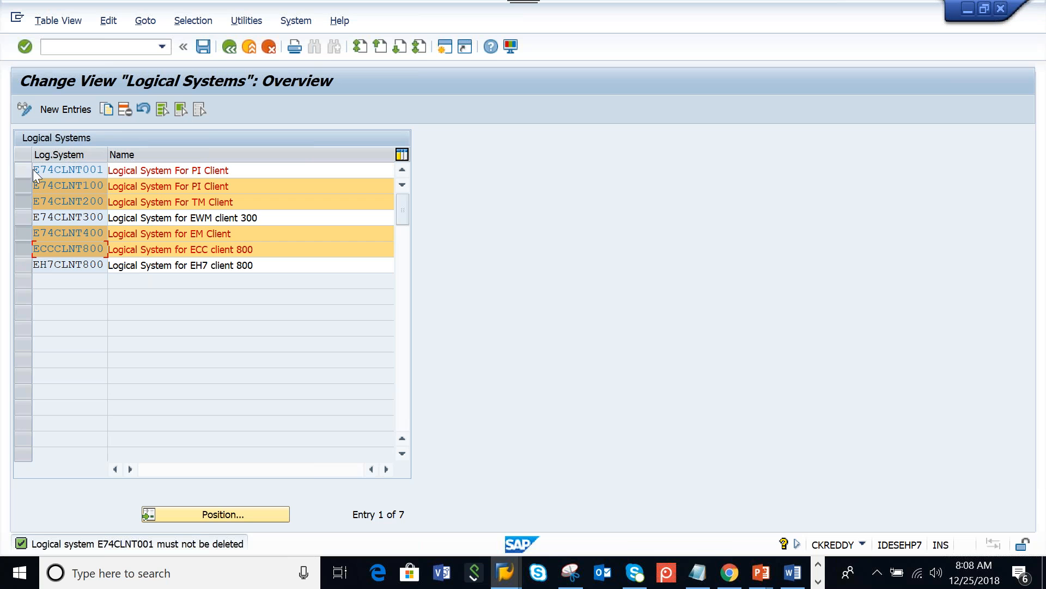
{"action": "left_click", "coordinate": [123, 109]}
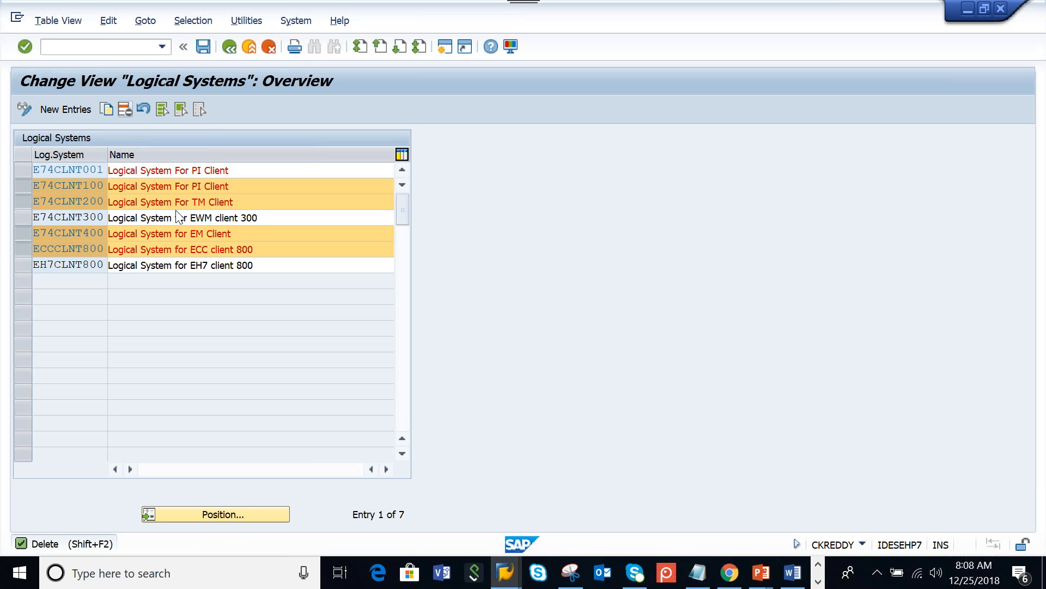
{"action": "left_click", "coordinate": [25, 185]}
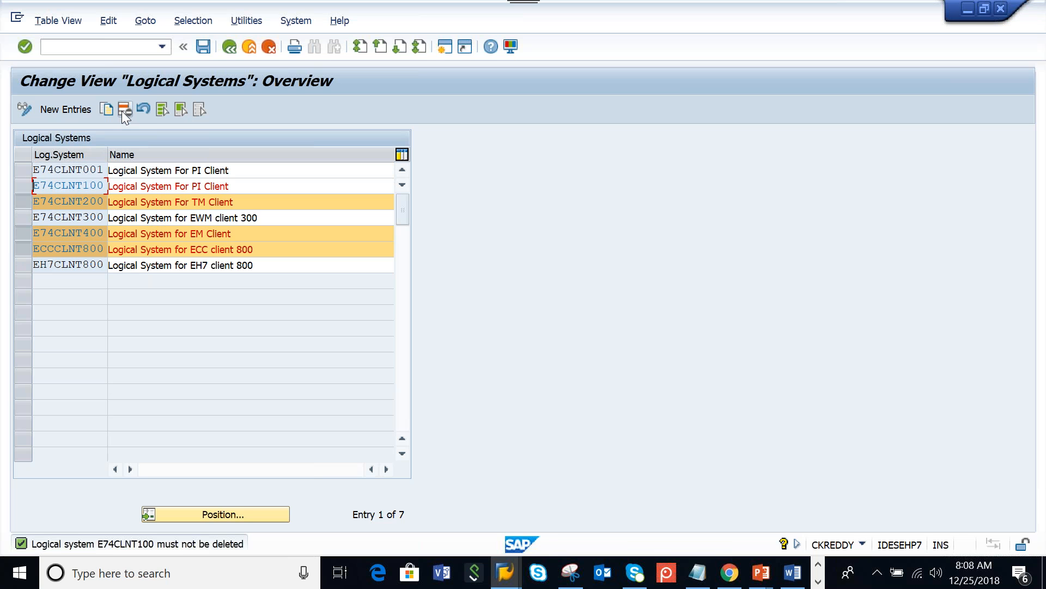
{"action": "left_click", "coordinate": [123, 110]}
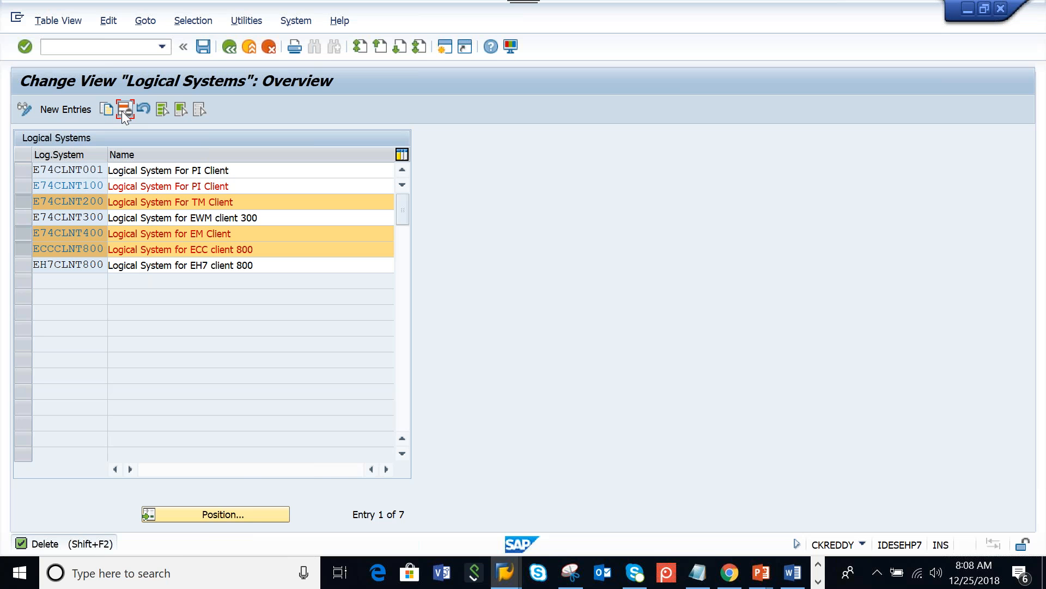
{"action": "left_click", "coordinate": [25, 201]}
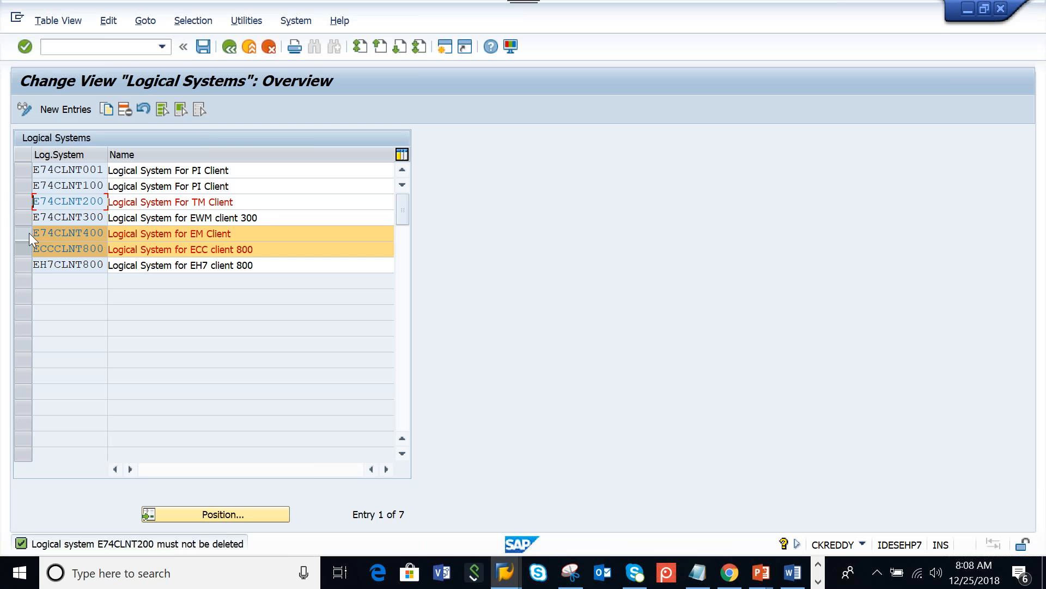
{"action": "left_click", "coordinate": [28, 233]}
{"action": "left_click", "coordinate": [29, 249]}
{"action": "left_click", "coordinate": [258, 218]}
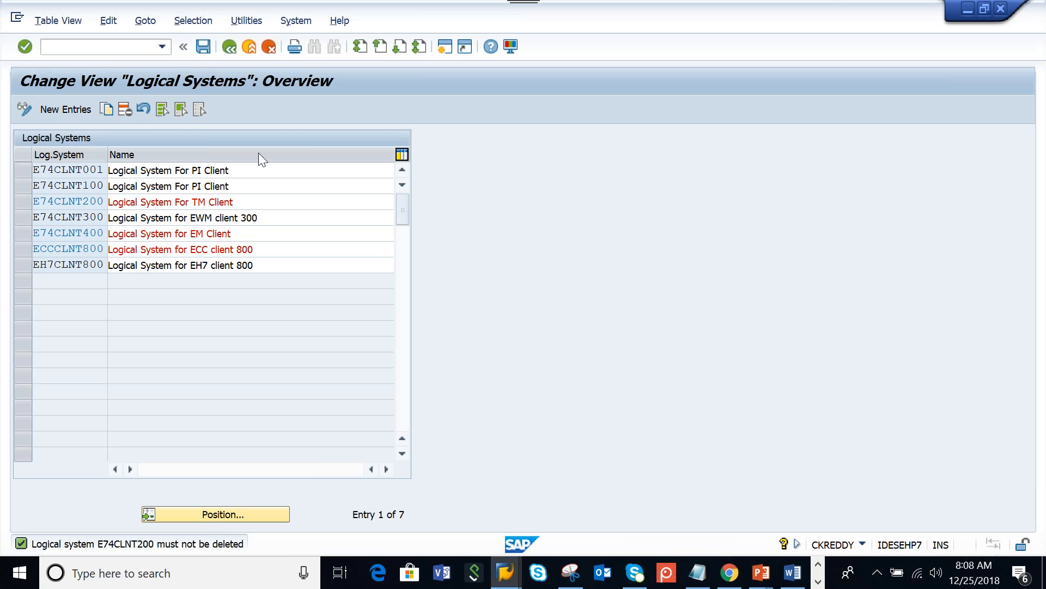
Step: Mark the EH7CLNT800 and E74CLNT300 logical systems for review and return to the implementation guide
{"action": "left_click", "coordinate": [96, 265]}
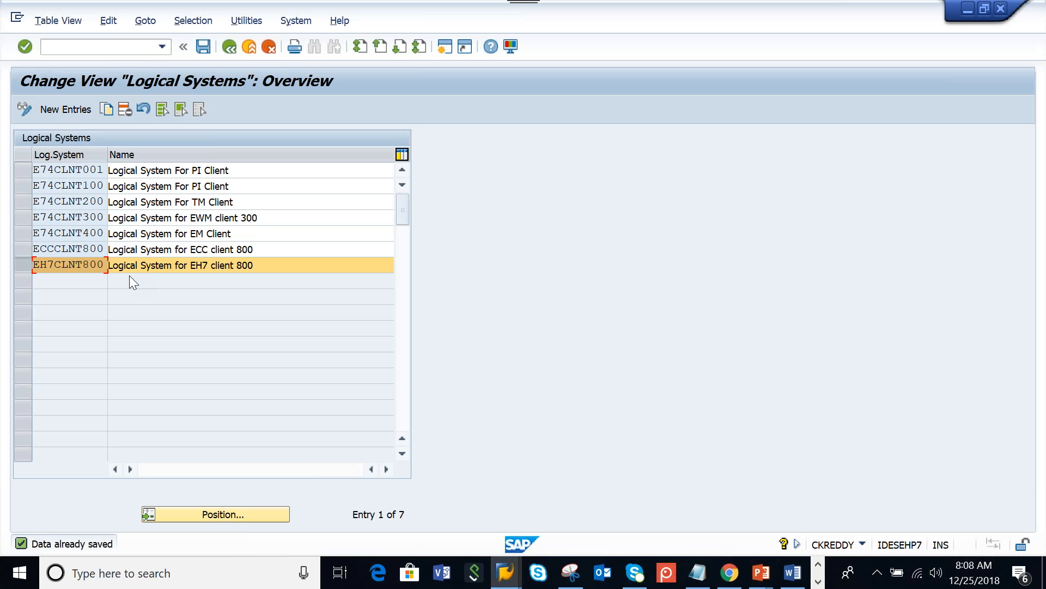
{"action": "left_click", "coordinate": [24, 218]}
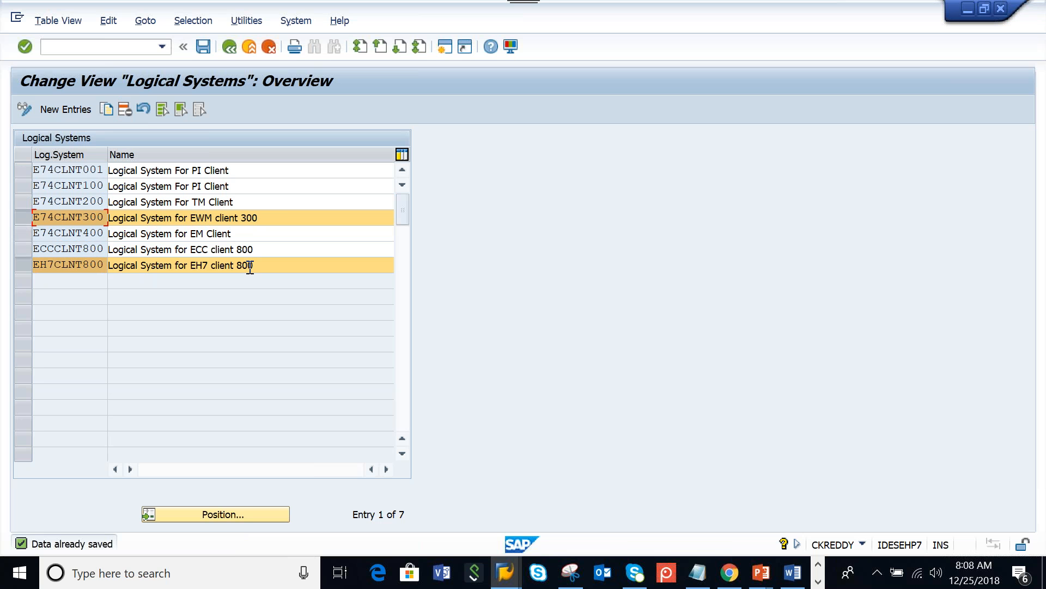
{"action": "left_click", "coordinate": [230, 49]}
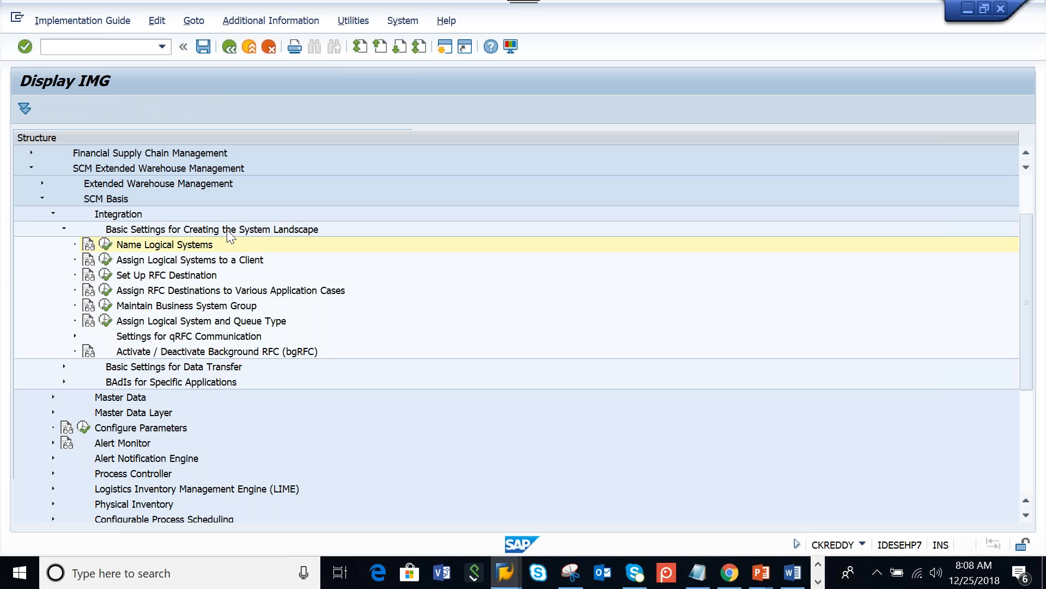
Step: Open the Assign Logical Systems to a Client activity, acknowledge the information dialog and mark clients 300 and 800
{"action": "left_click", "coordinate": [169, 260]}
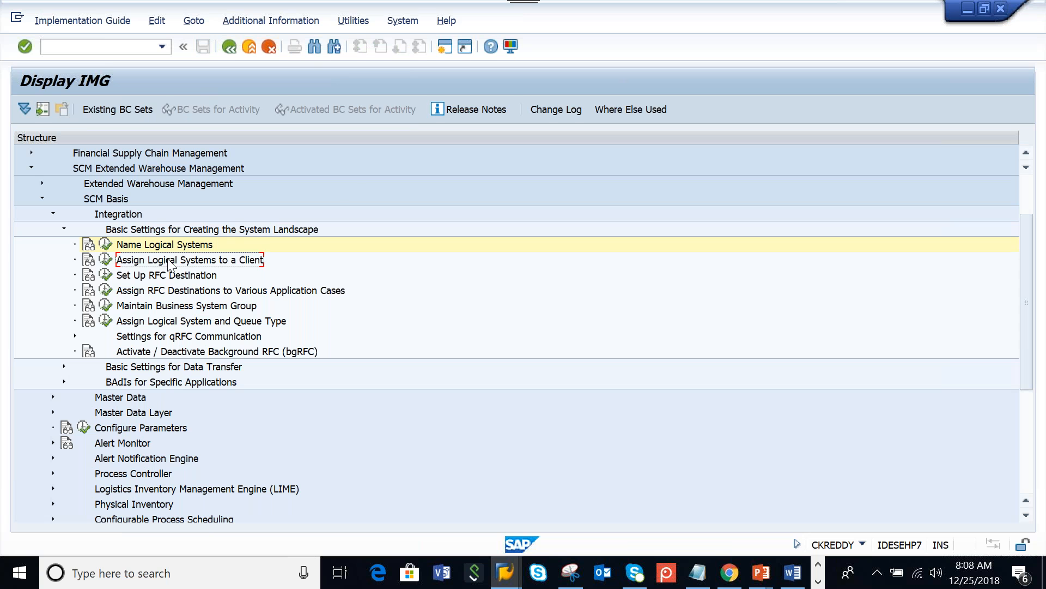
{"action": "left_click", "coordinate": [106, 259]}
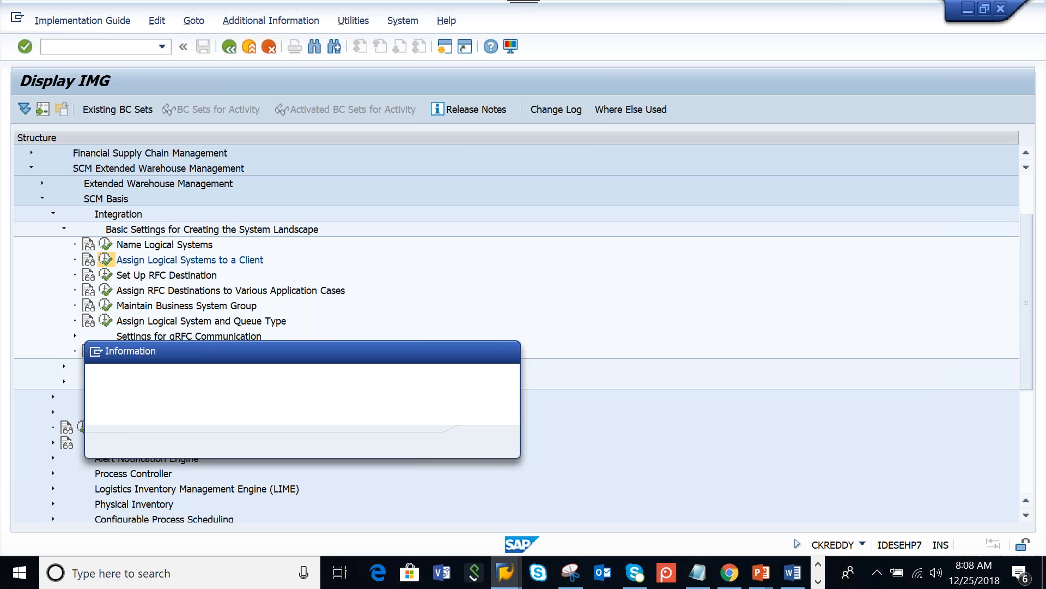
{"action": "left_click", "coordinate": [484, 441]}
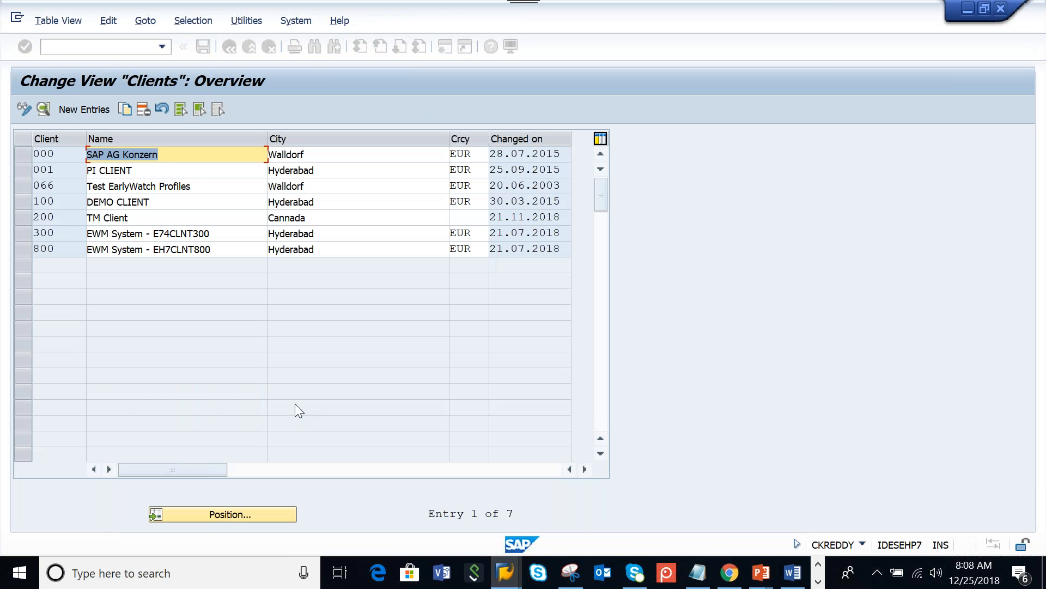
{"action": "left_click_drag", "start_coordinate": [24, 234], "coordinate": [32, 251]}
{"action": "left_click", "coordinate": [29, 250]}
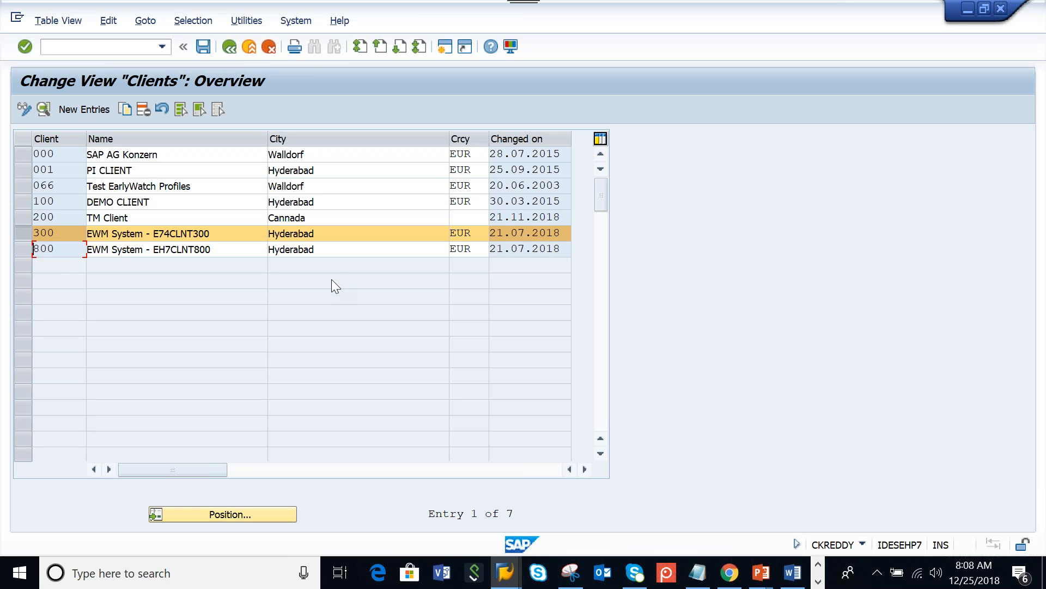
Step: Check the assigned logical system in the details of clients 300 and 800, and return to the implementation guide
{"action": "left_click", "coordinate": [43, 109]}
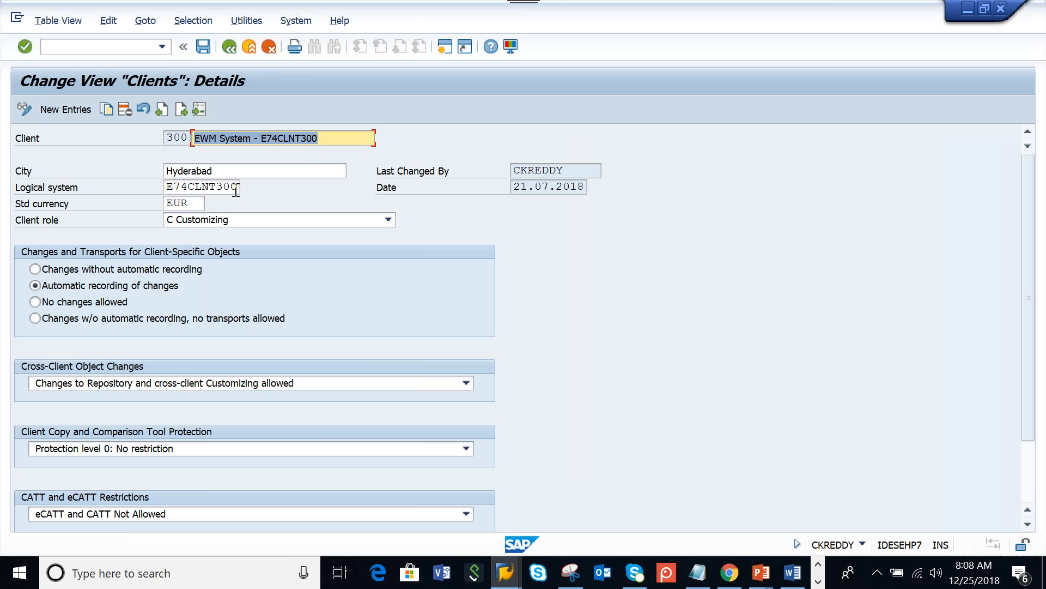
{"action": "left_click", "coordinate": [227, 48]}
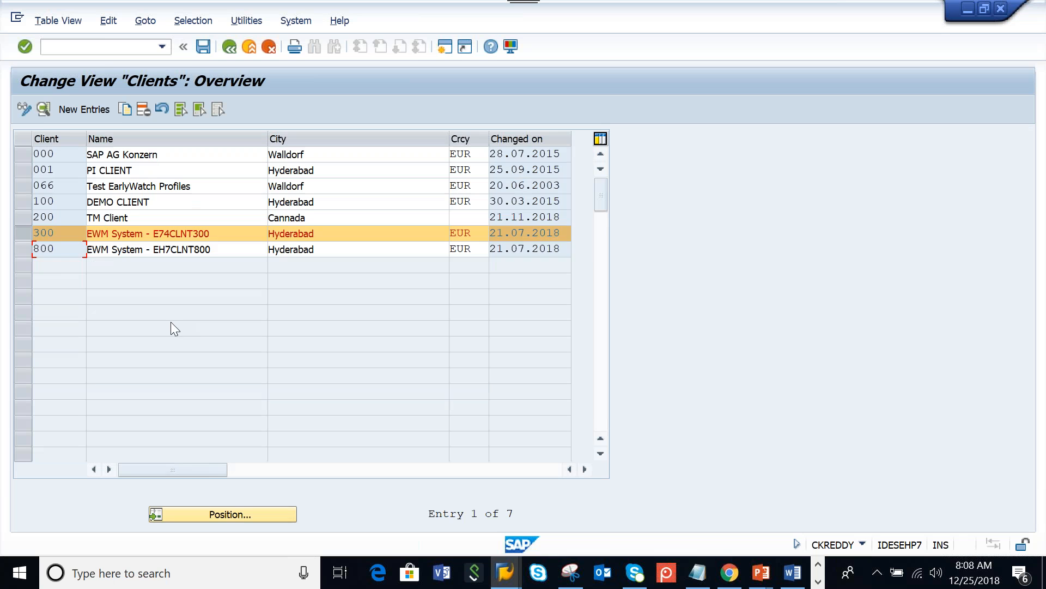
{"action": "left_click", "coordinate": [44, 109]}
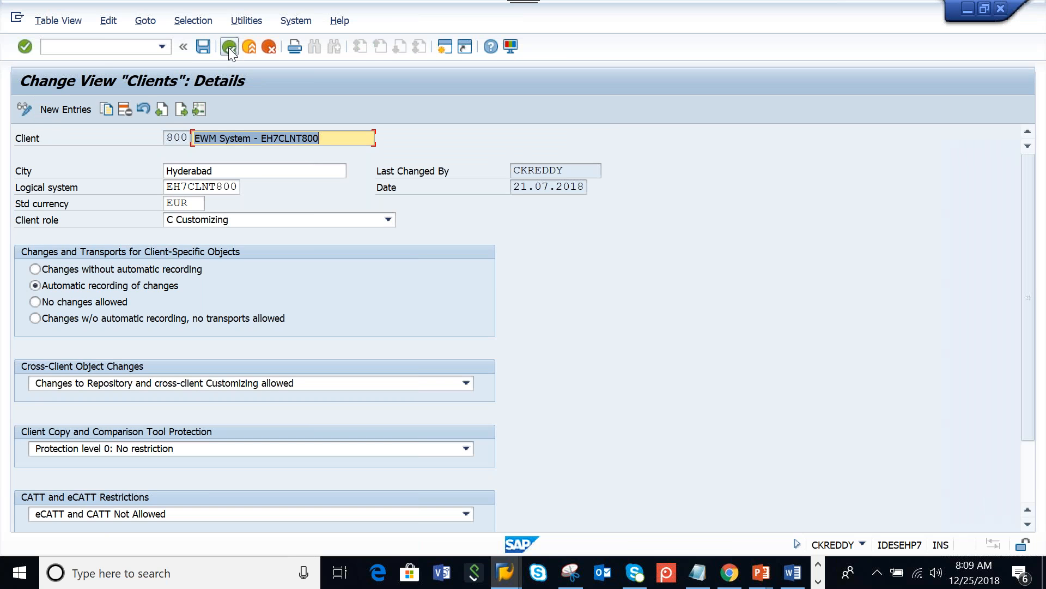
{"action": "left_click", "coordinate": [229, 47]}
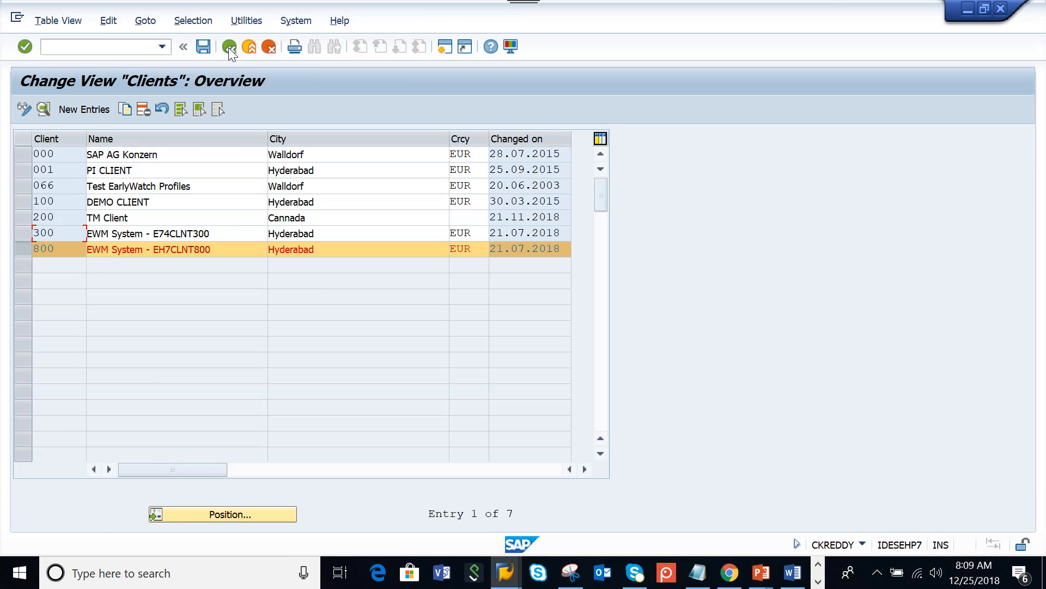
{"action": "left_click", "coordinate": [228, 47]}
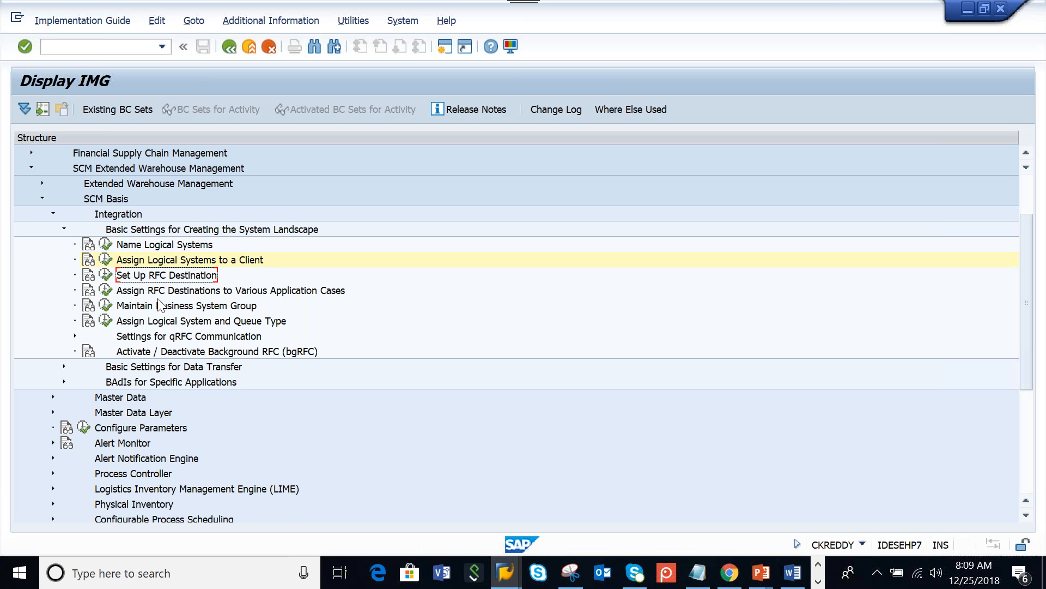
Step: Open the Set Up RFC Destination activity, check the current session's system and client, and expand the ABAP Connections
{"action": "left_click", "coordinate": [108, 276]}
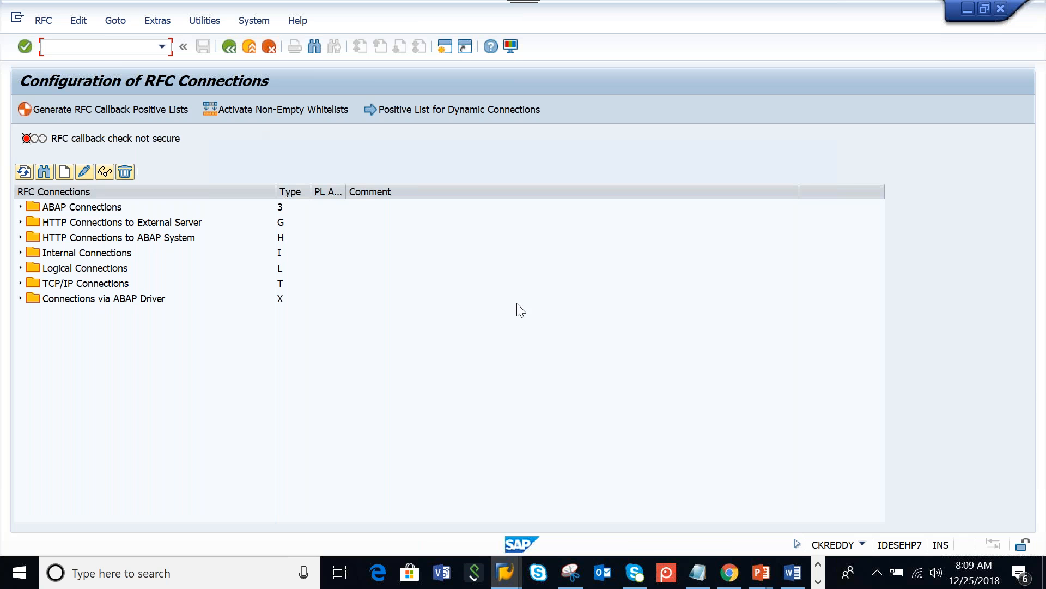
{"action": "left_click", "coordinate": [862, 545]}
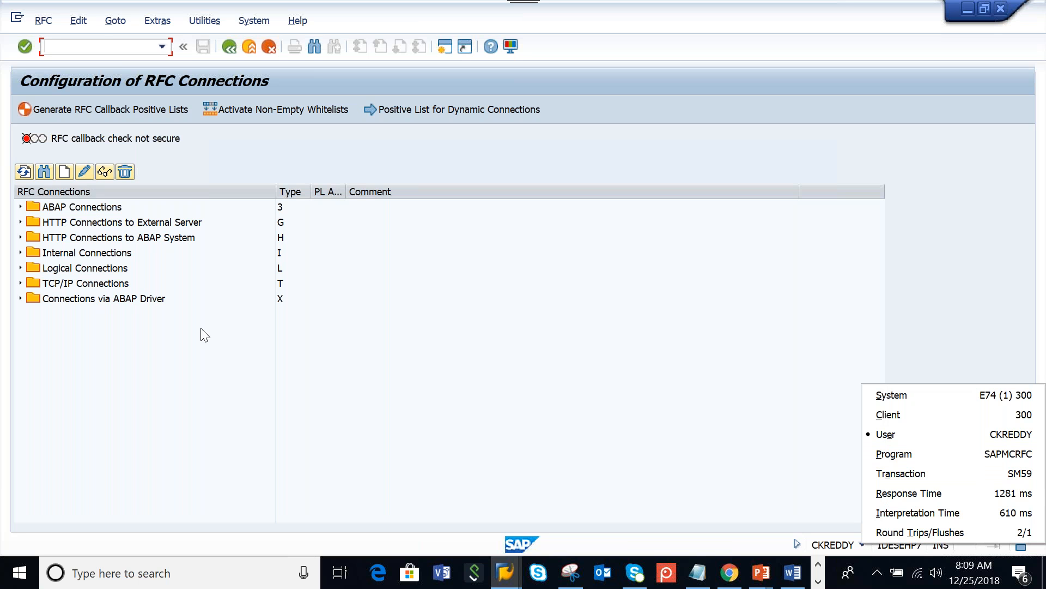
{"action": "left_click", "coordinate": [20, 208]}
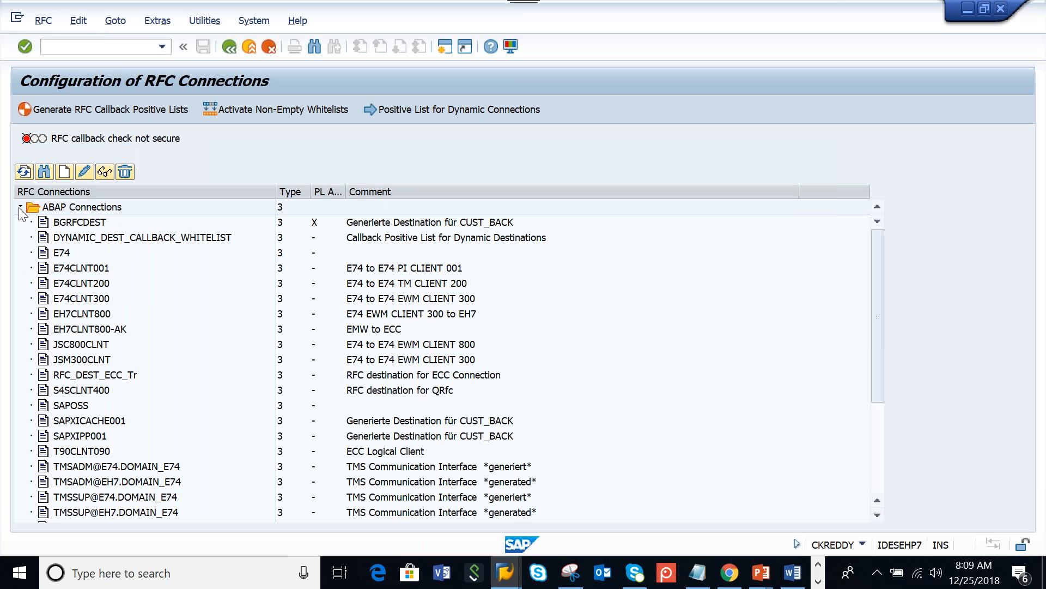
Step: Open RFC destination EH7CLNT800 and examine its administration, technical, logon and security, and Unicode settings
{"action": "left_click", "coordinate": [80, 314]}
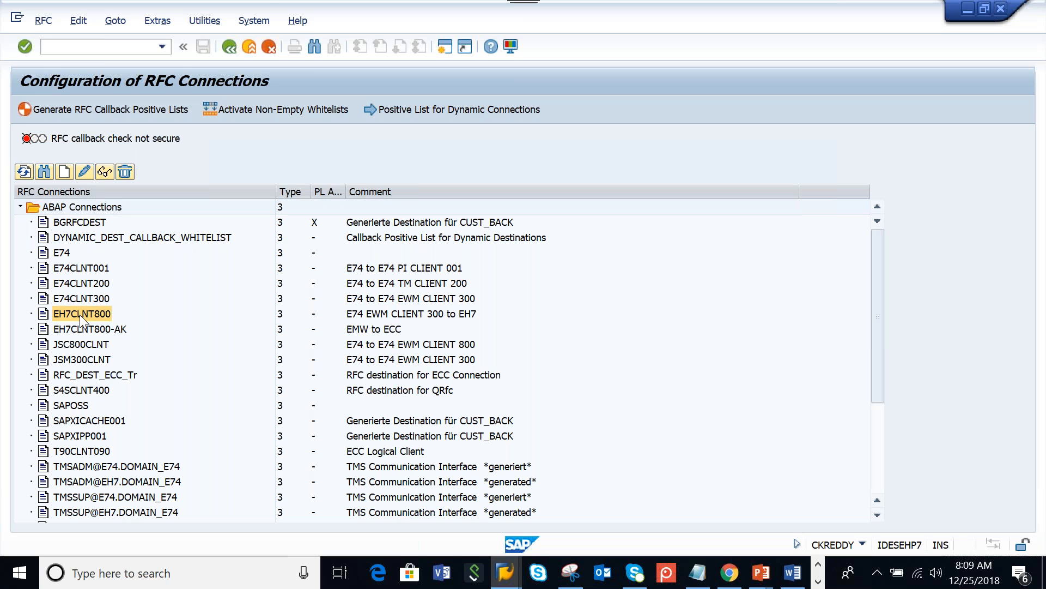
{"action": "double_click", "coordinate": [80, 315]}
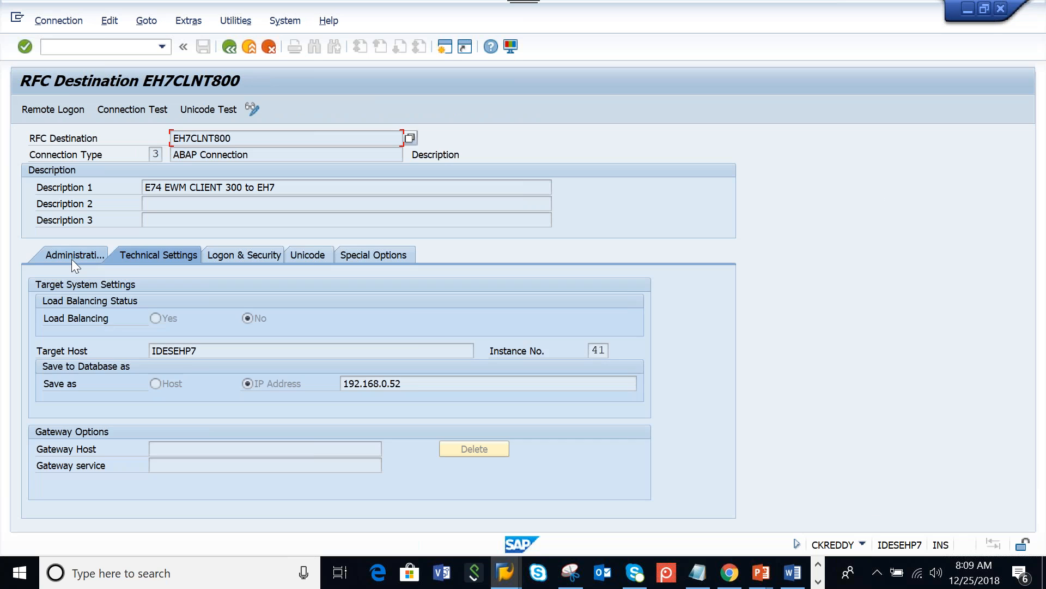
{"action": "left_click", "coordinate": [71, 259]}
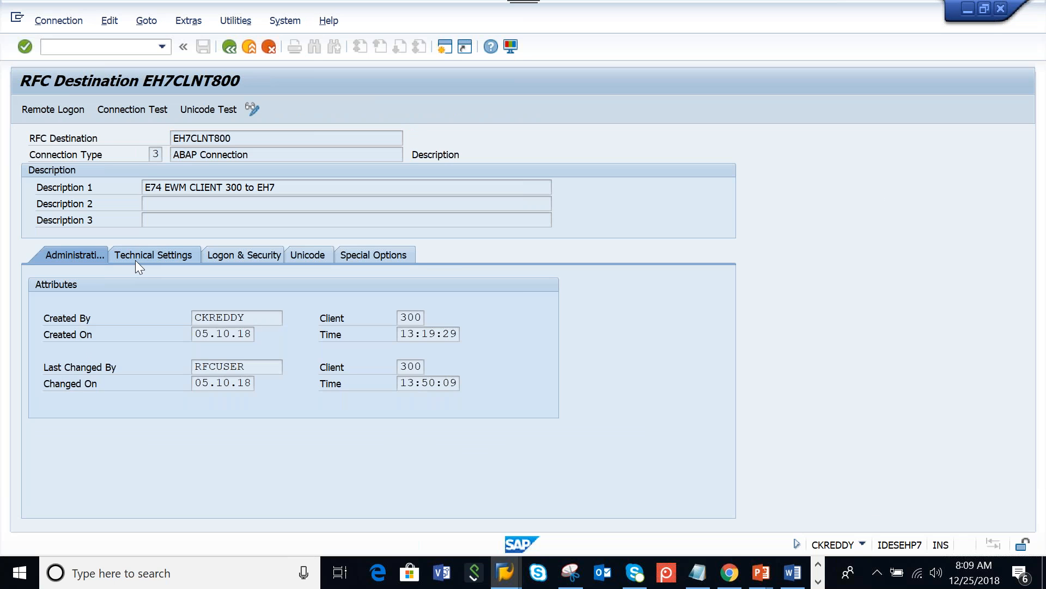
{"action": "left_click", "coordinate": [136, 260]}
{"action": "left_click", "coordinate": [253, 257]}
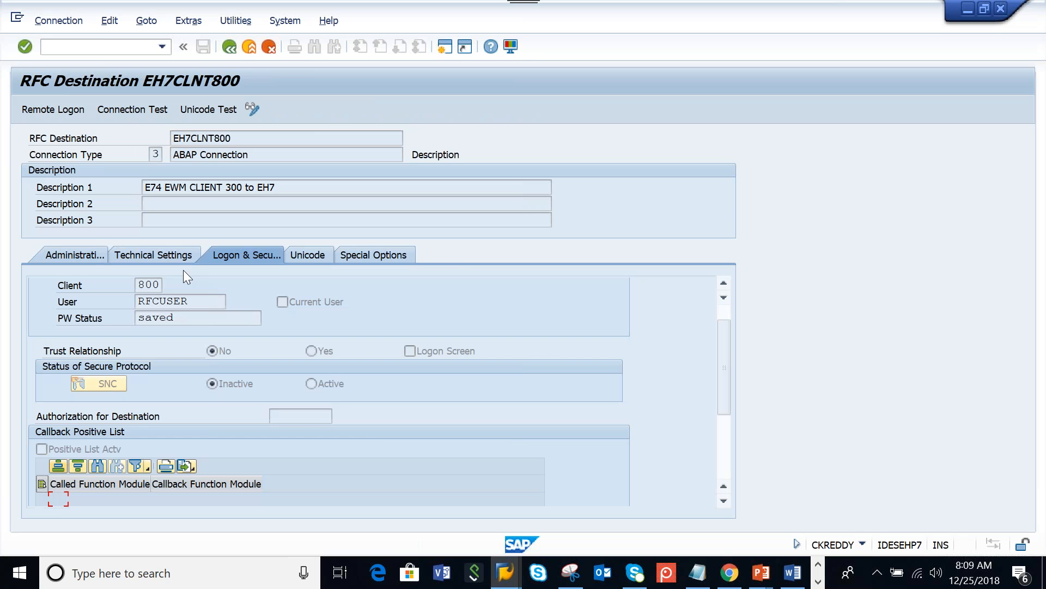
{"action": "left_click", "coordinate": [174, 255]}
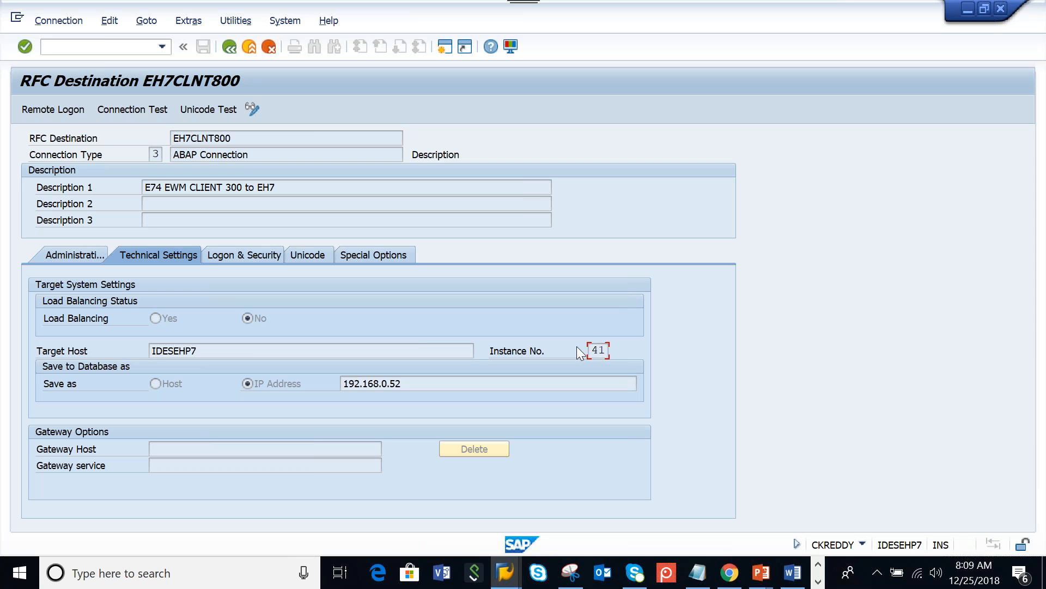
{"action": "left_click", "coordinate": [232, 253]}
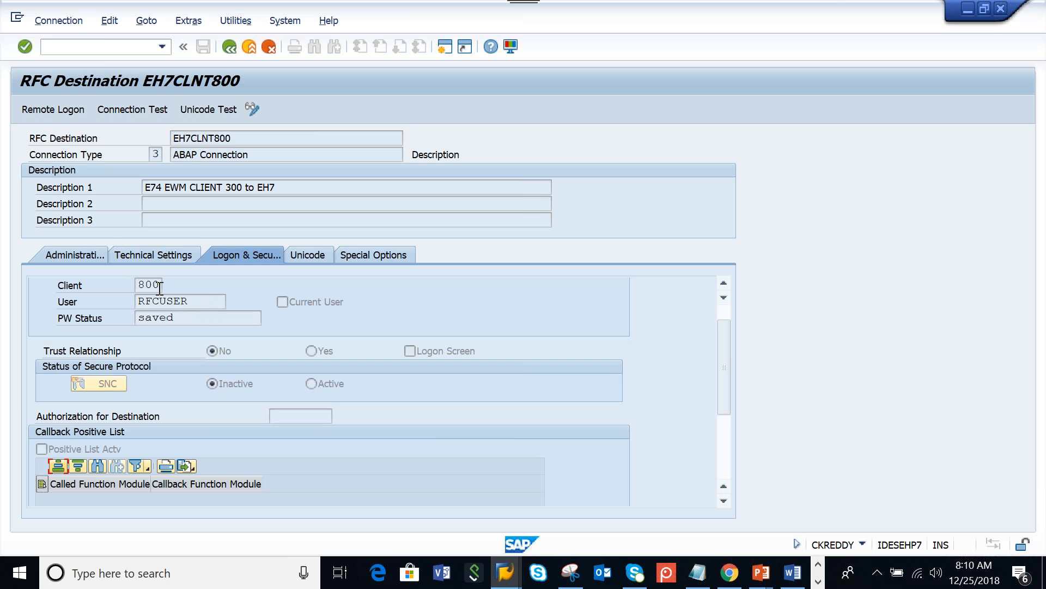
{"action": "left_click_drag", "start_coordinate": [140, 280], "coordinate": [161, 283]}
{"action": "left_click", "coordinate": [311, 256]}
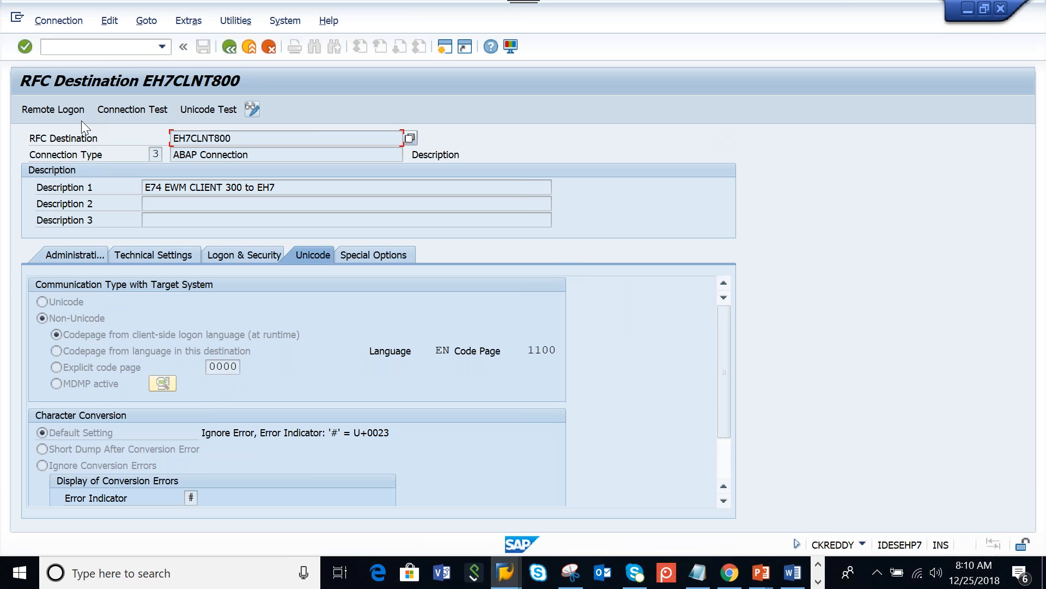
Step: Run a remote logon through destination EH7CLNT800 and check the system, client and user of the resulting session
{"action": "left_click", "coordinate": [50, 110]}
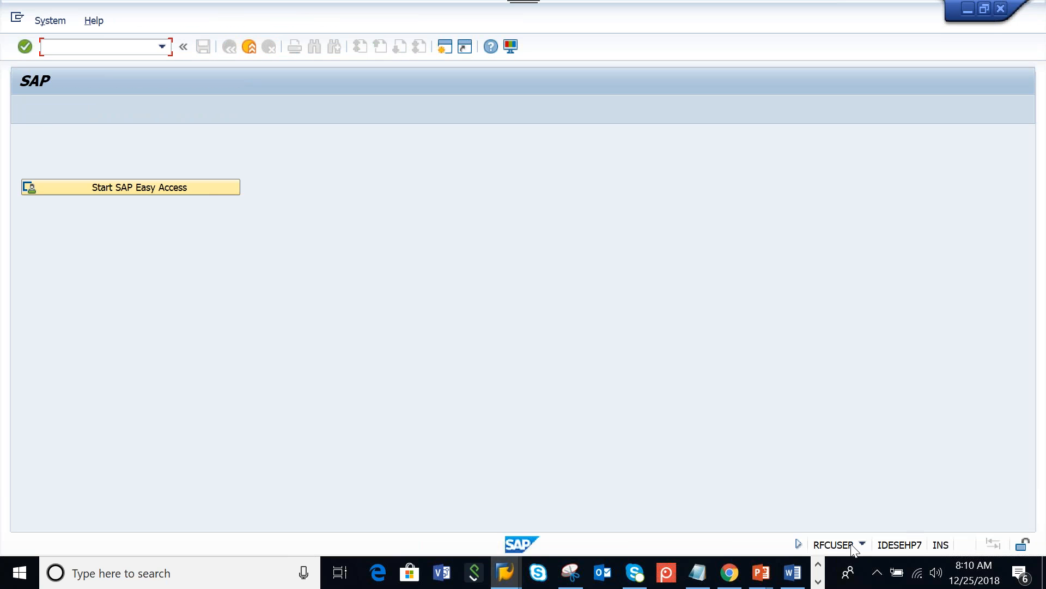
{"action": "left_click", "coordinate": [862, 544]}
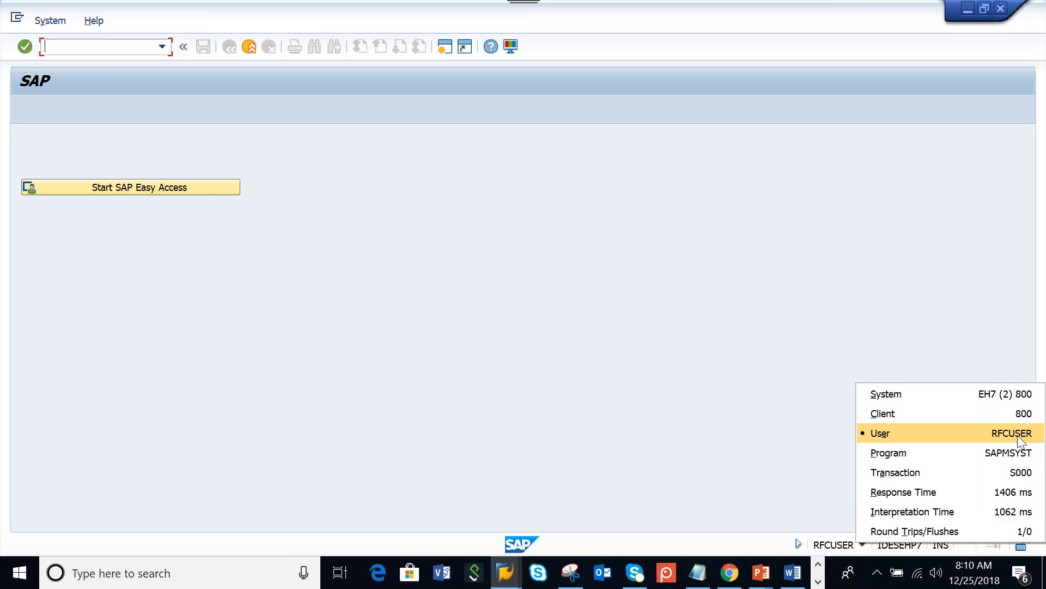
Step: Leave the remote session, run a connection test on RFC destination EH7CLNT800, and return to the implementation guide
{"action": "left_click", "coordinate": [249, 51]}
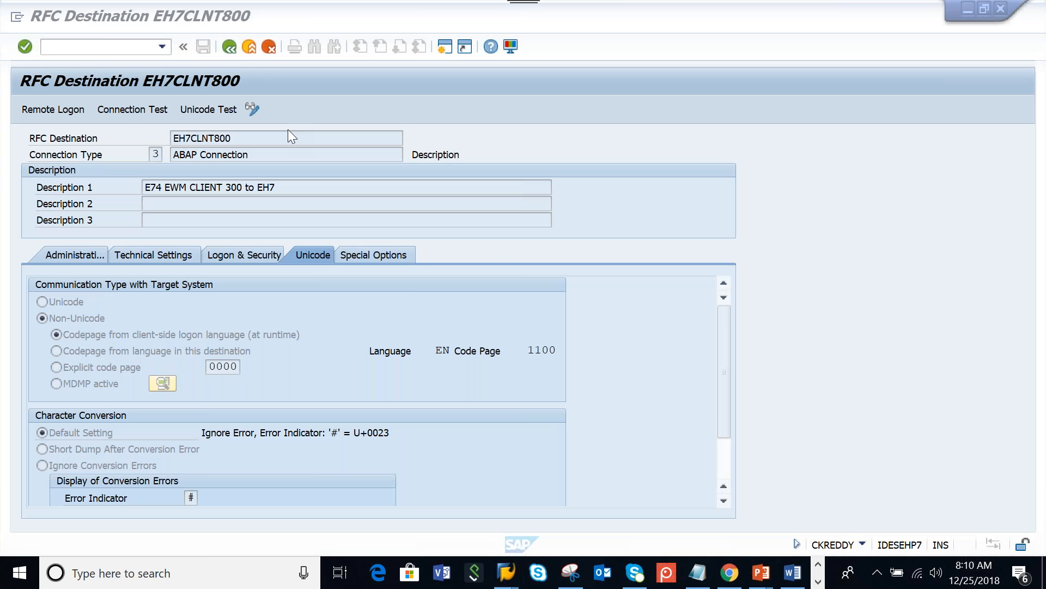
{"action": "left_click", "coordinate": [120, 112]}
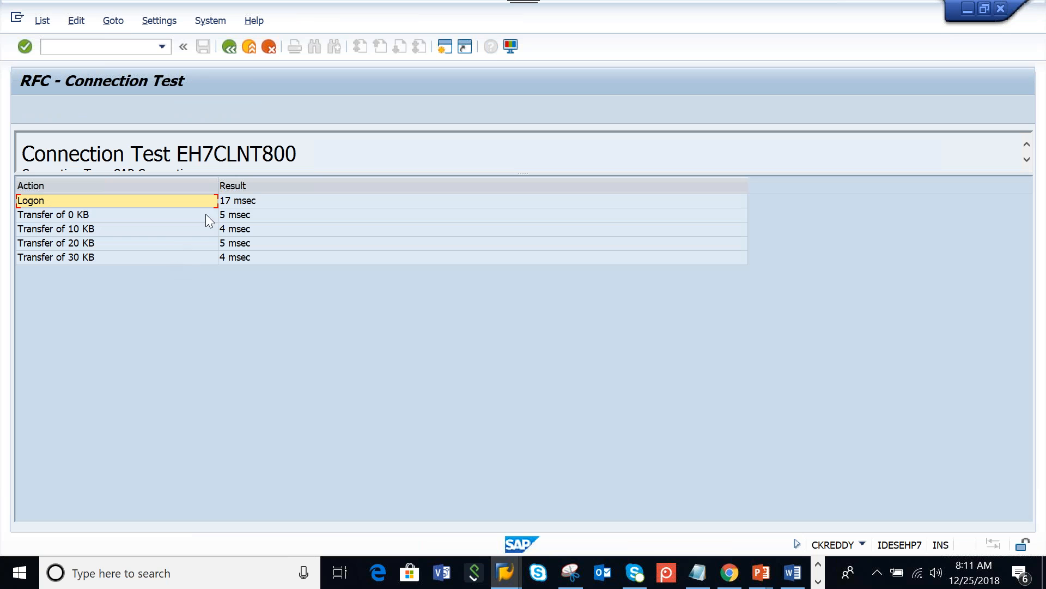
{"action": "left_click", "coordinate": [224, 47]}
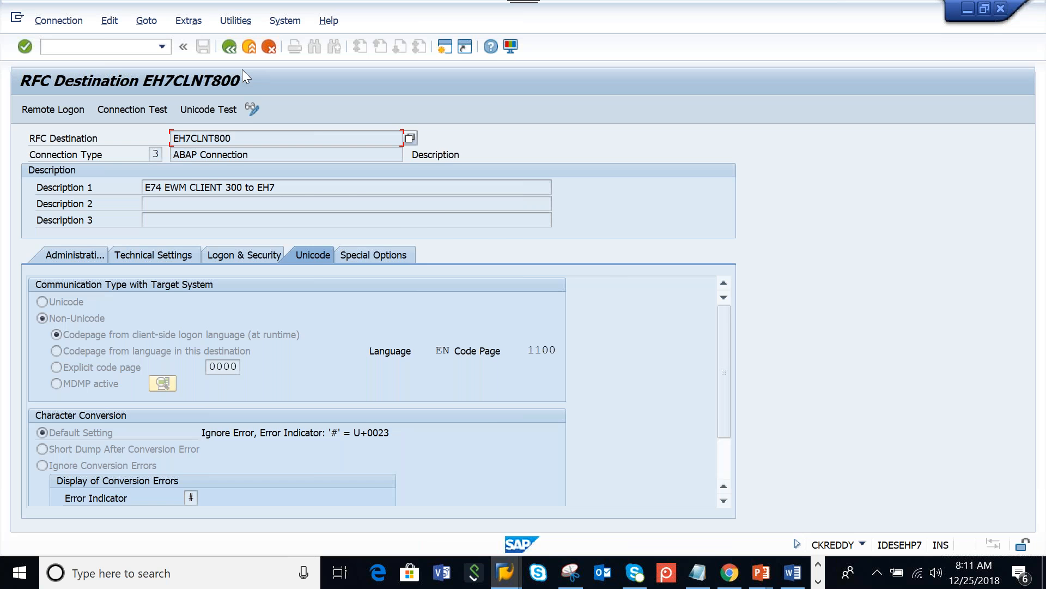
{"action": "key", "text": "F3"}
{"action": "key", "text": "F3"}
Step: Open Assign RFC Destinations to Various Application Cases and examine the CIF application options available for the first EH7CLNT800 entry
{"action": "left_click", "coordinate": [180, 293]}
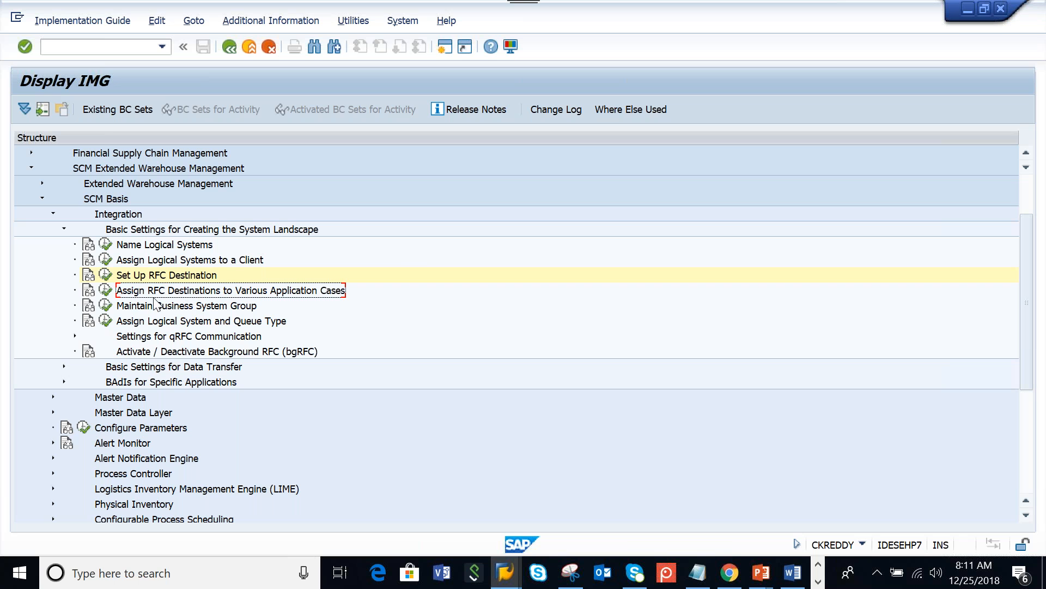
{"action": "left_click", "coordinate": [105, 294]}
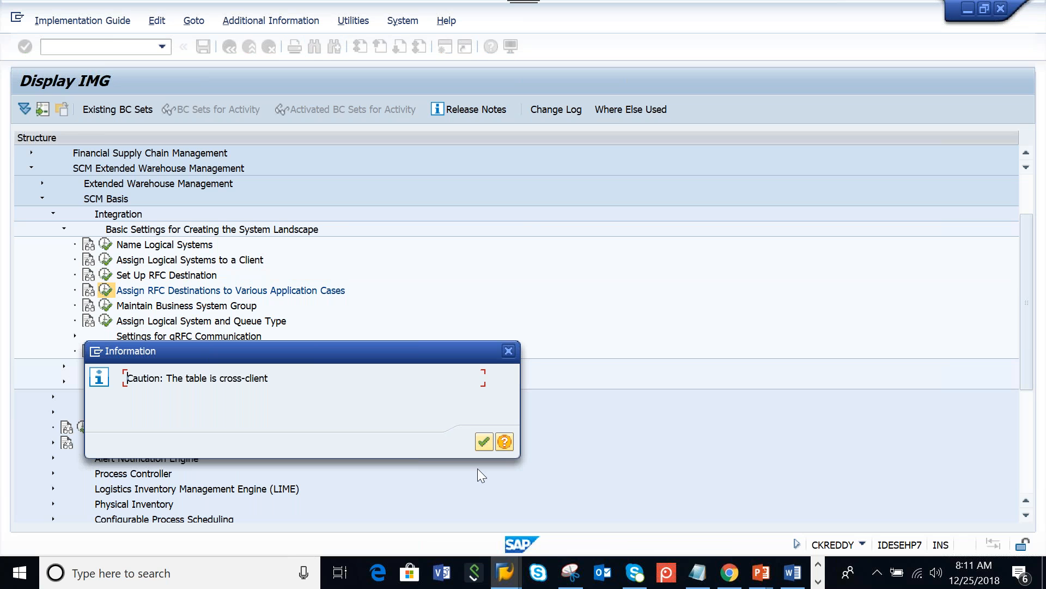
{"action": "key", "text": "Return"}
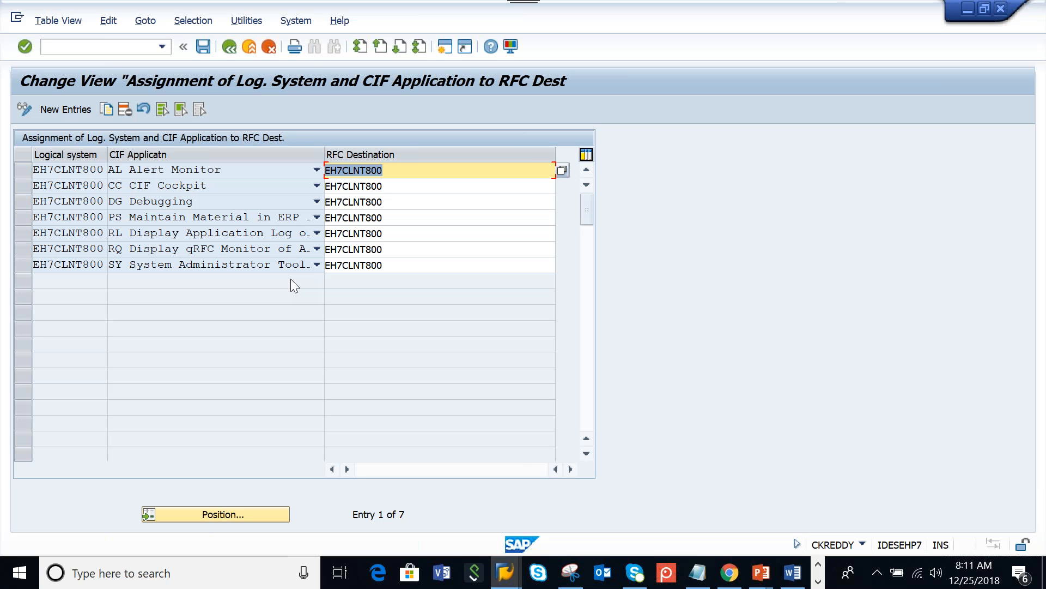
{"action": "left_click", "coordinate": [318, 171]}
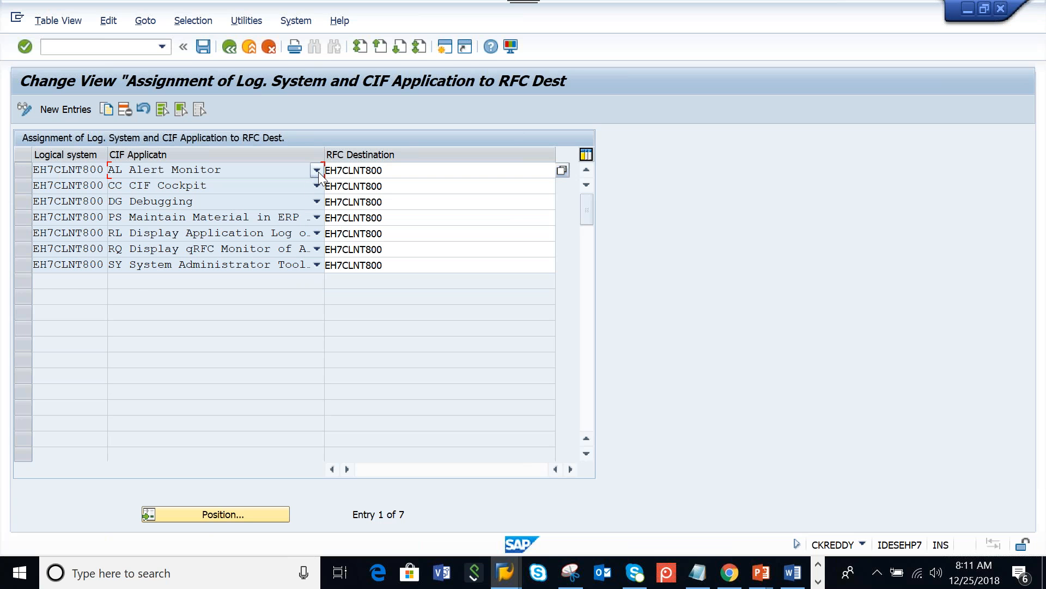
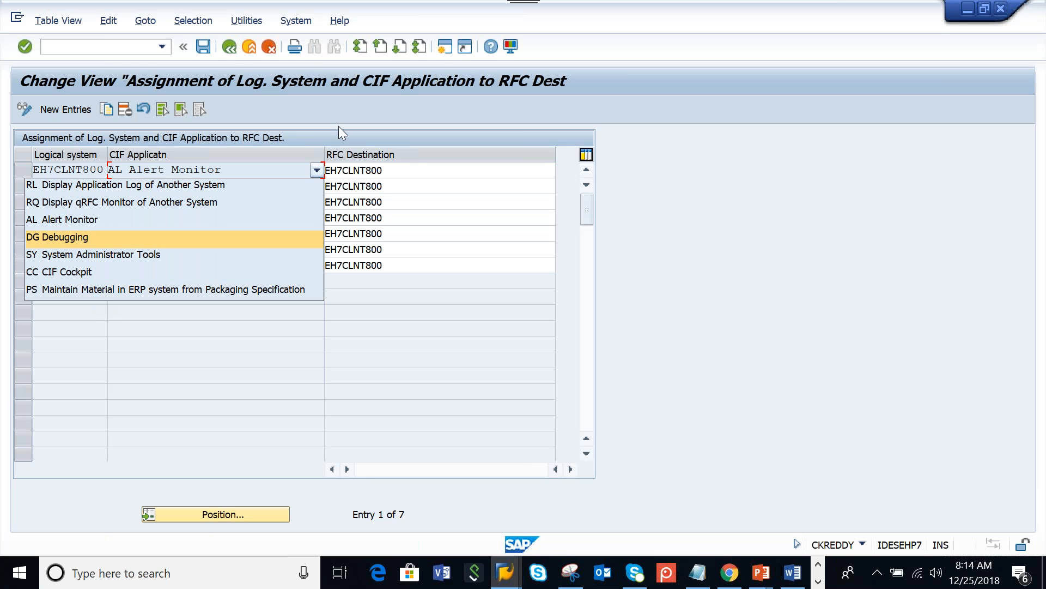
{"action": "left_click", "coordinate": [226, 47]}
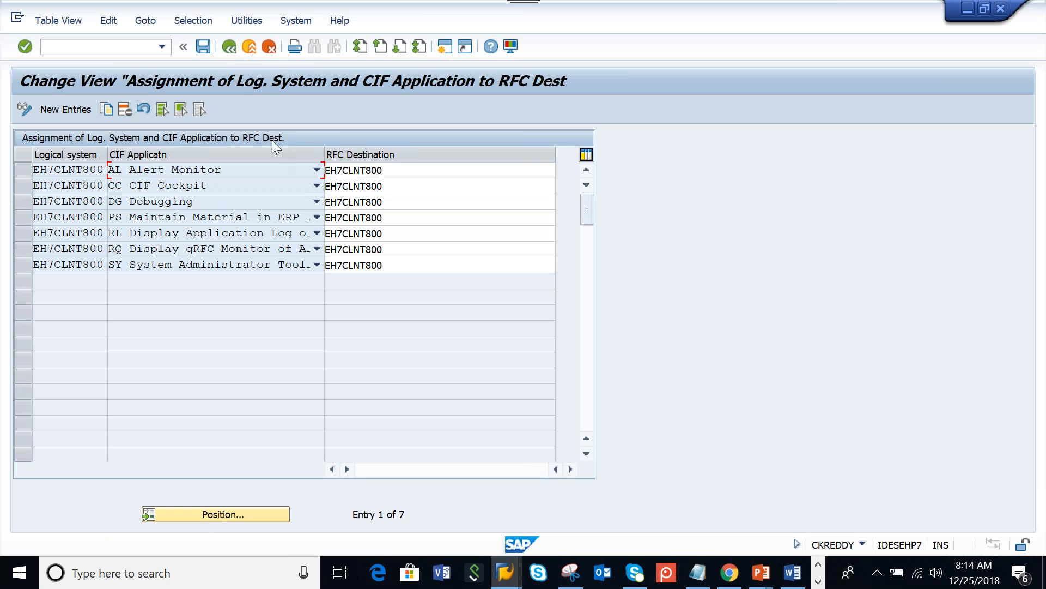